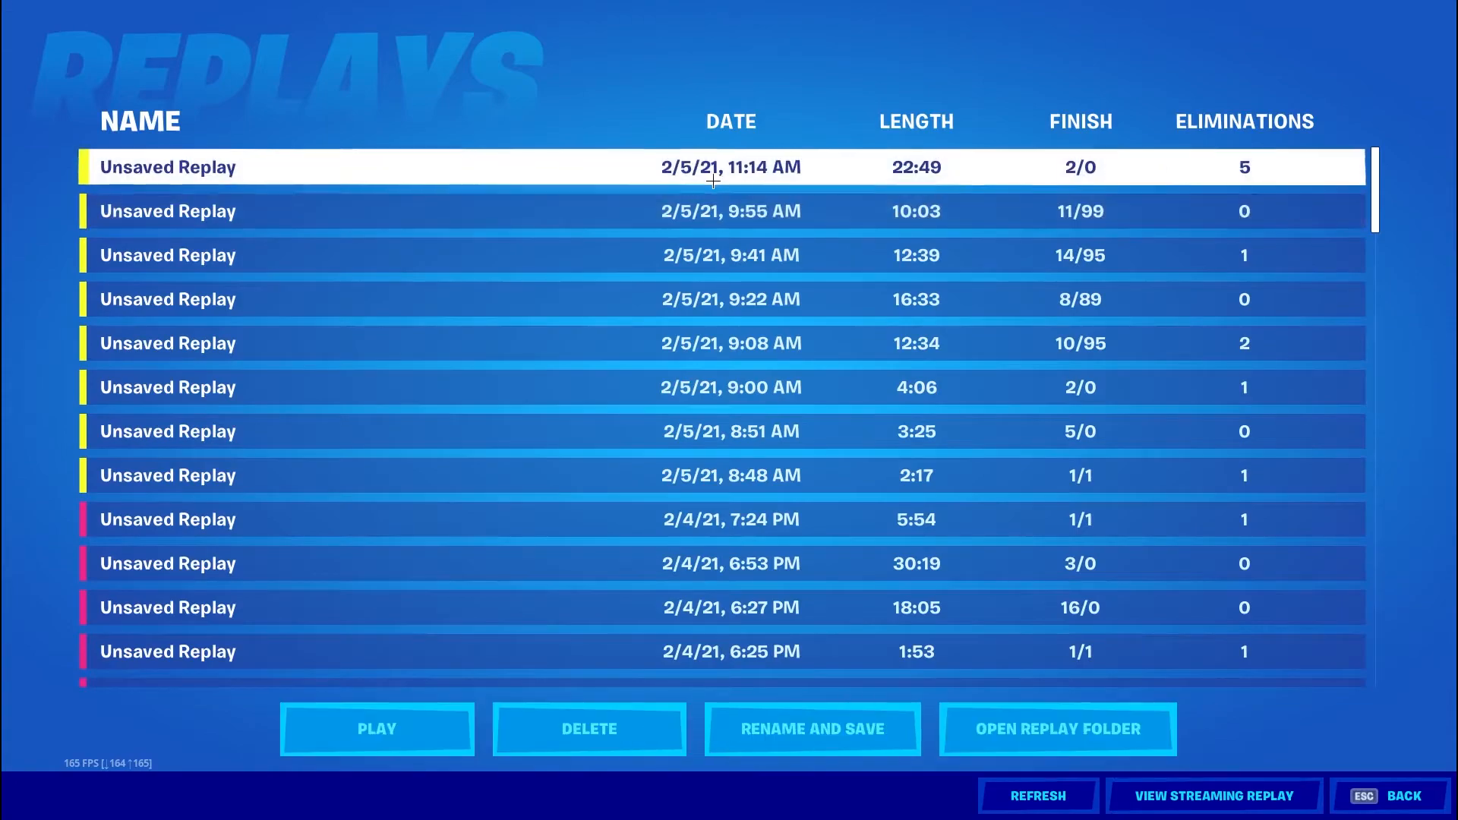
Open the unsaved replay dated 2/5/21, 11:14 AM for playback
click(407, 721)
click(898, 594)
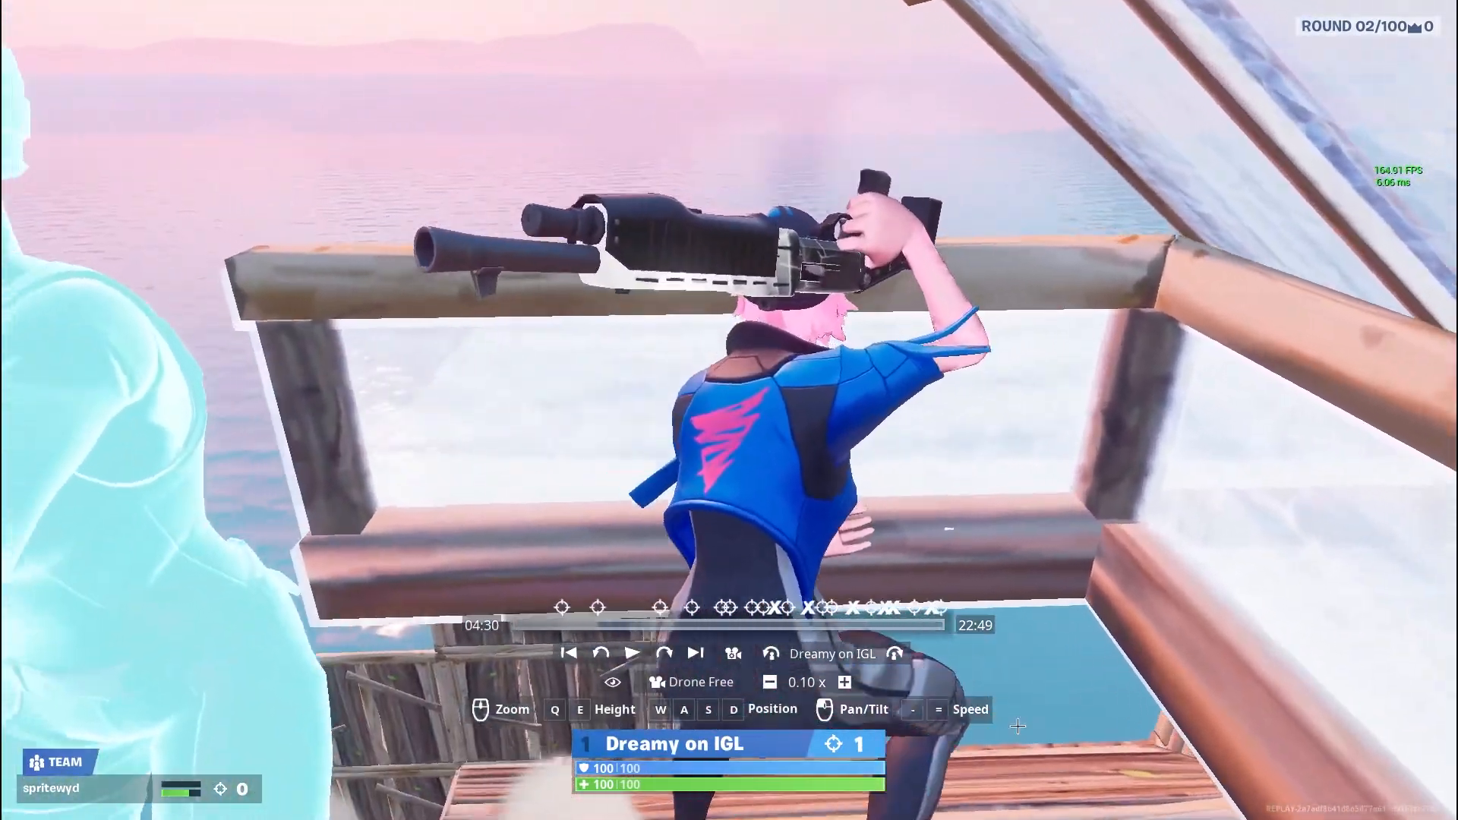
Switch the replay camera to Gameplay and back to Drone Free
click(733, 653)
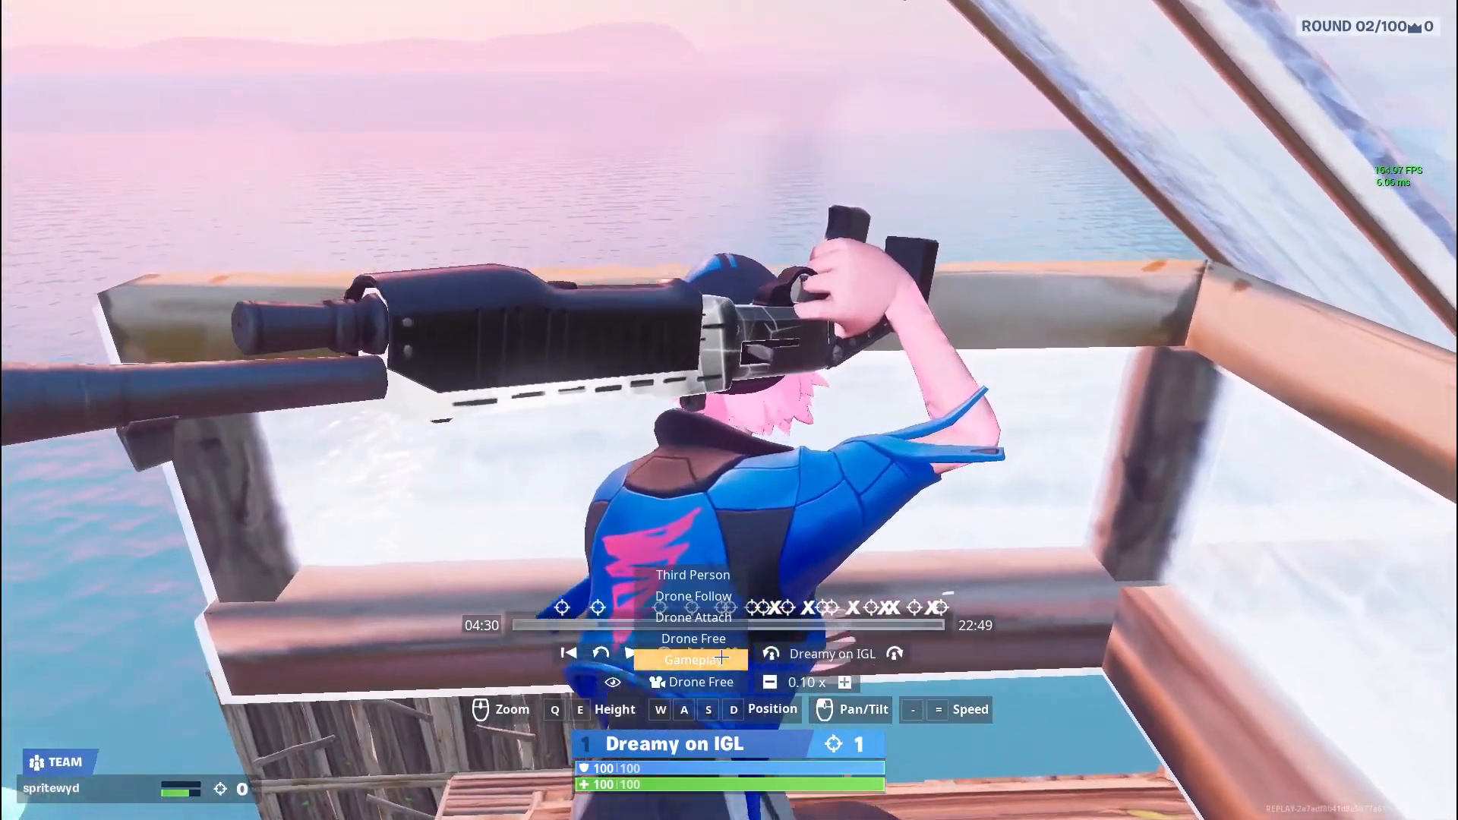
click(721, 658)
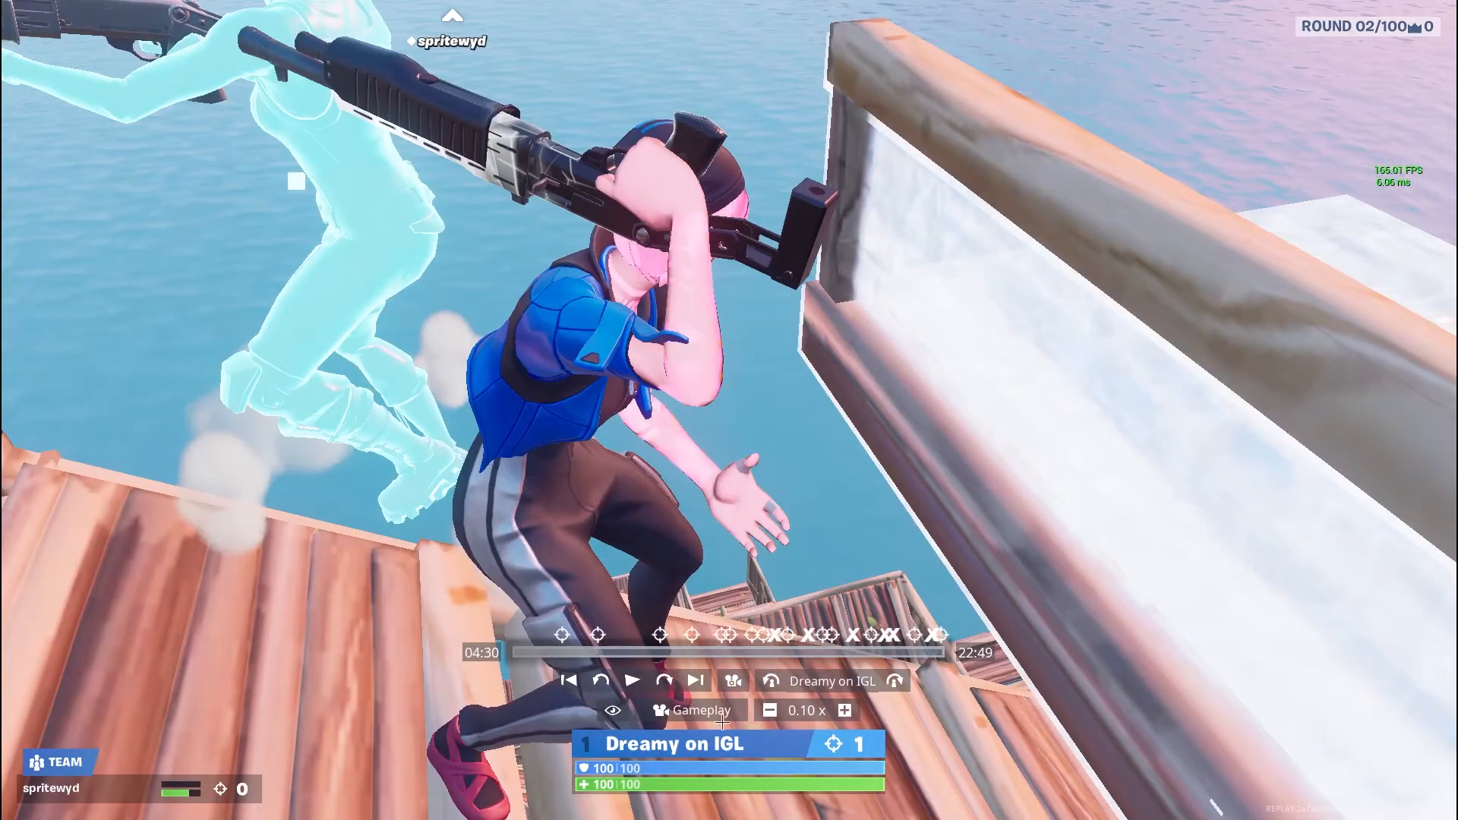
click(721, 667)
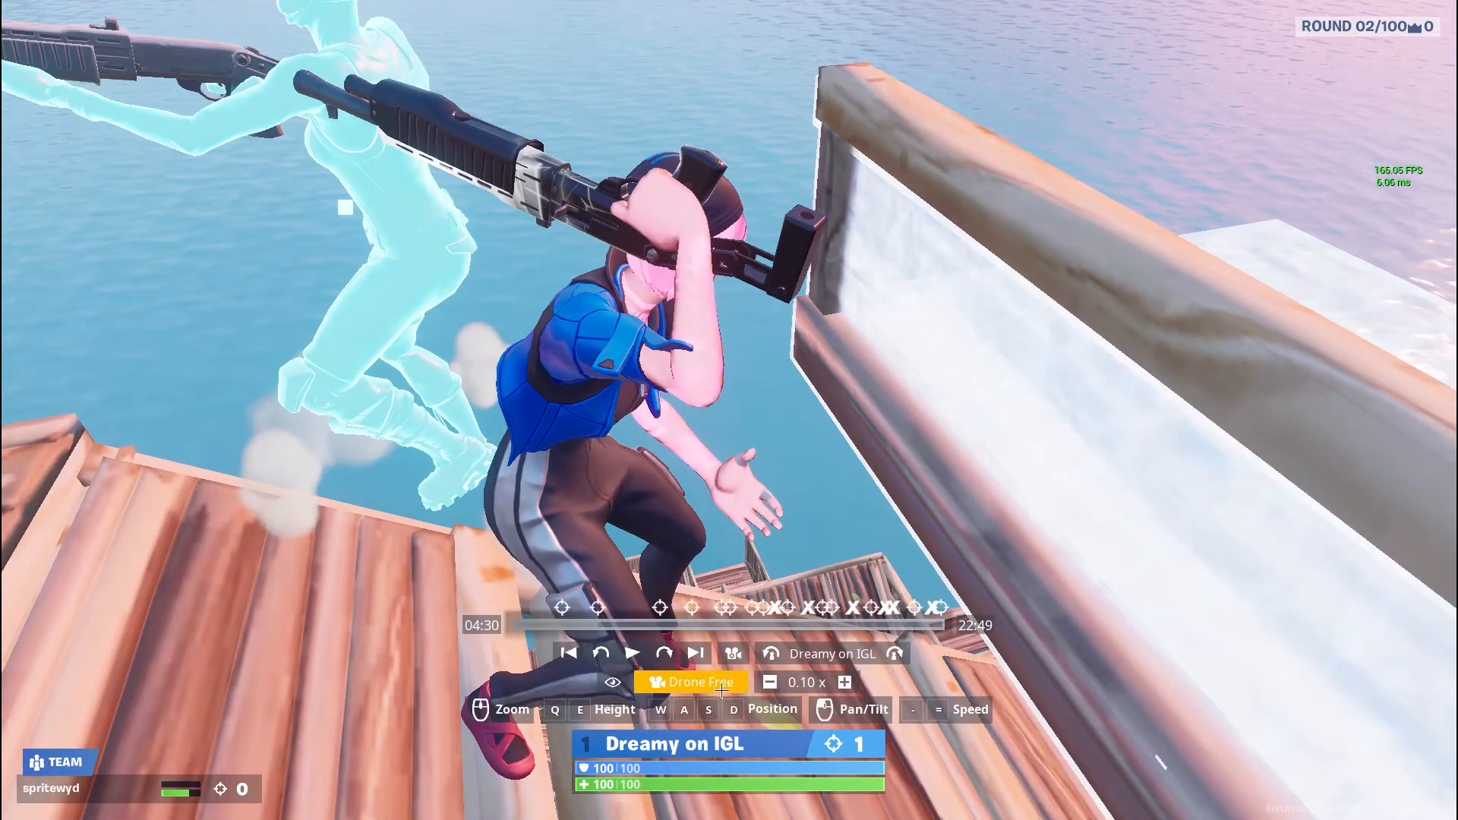
click(718, 644)
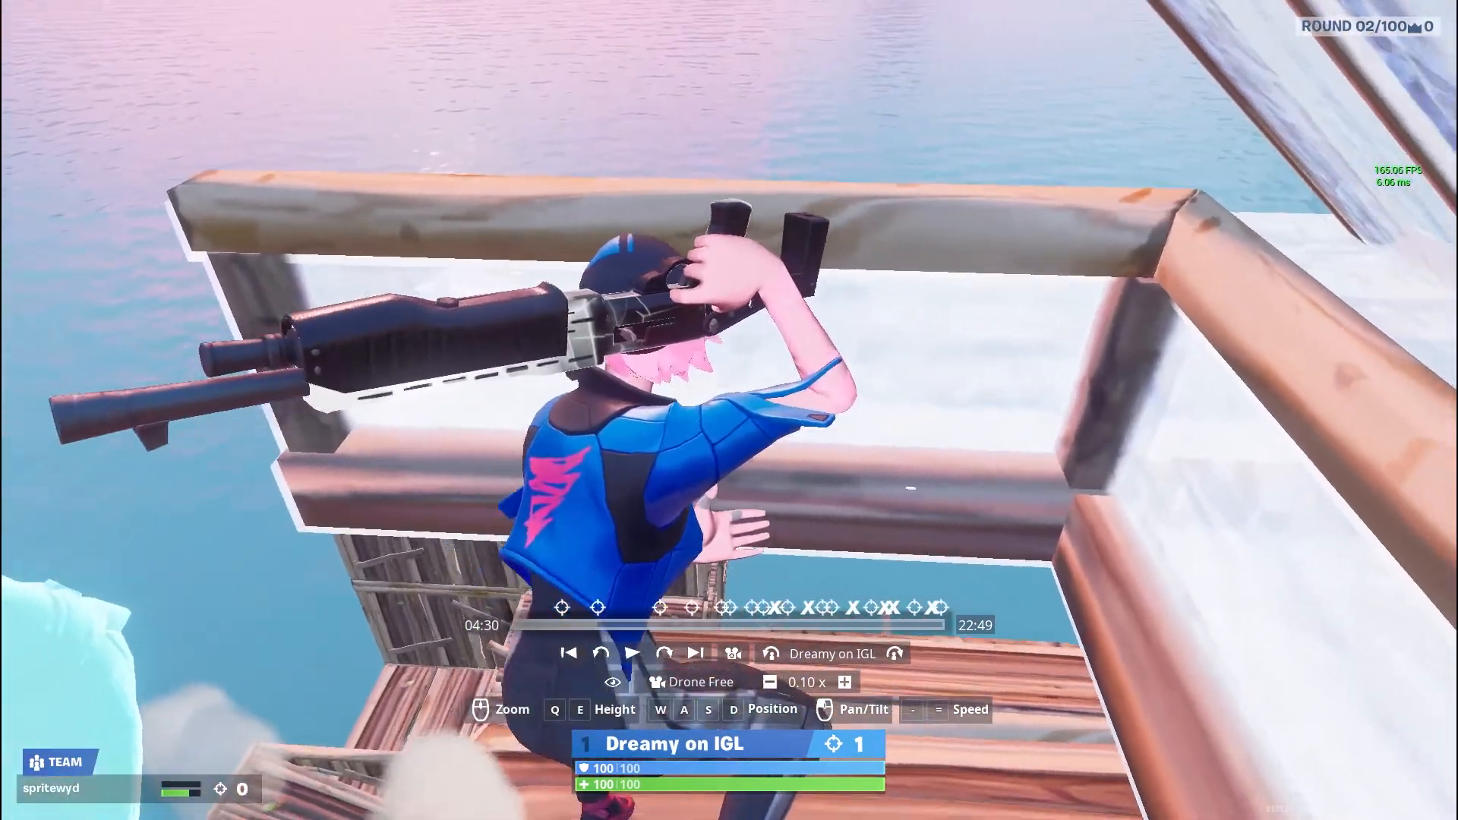
Pull the drone camera back to frame the crouching player and hide the replay HUD
key(s)
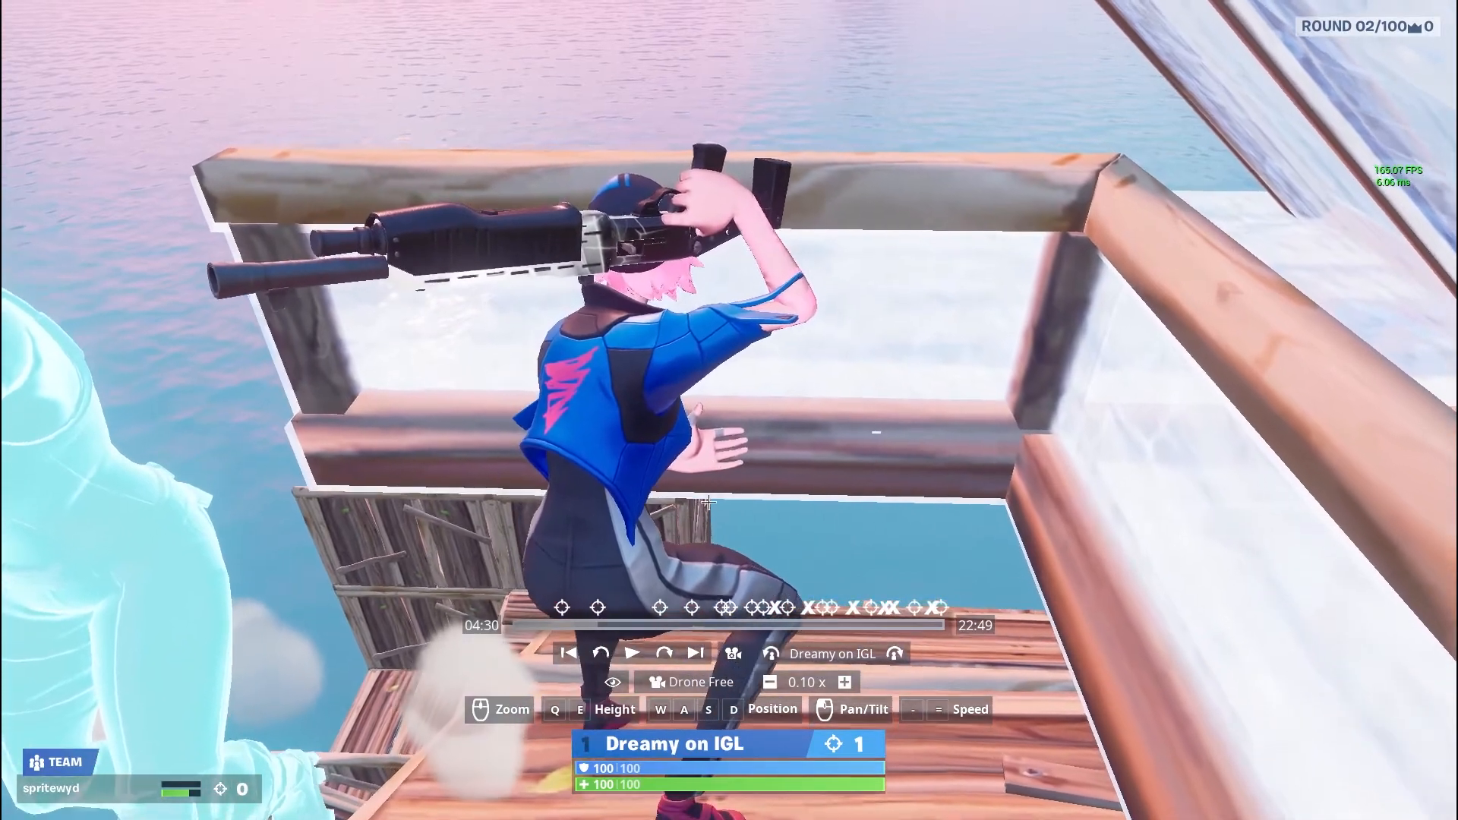
key(s)
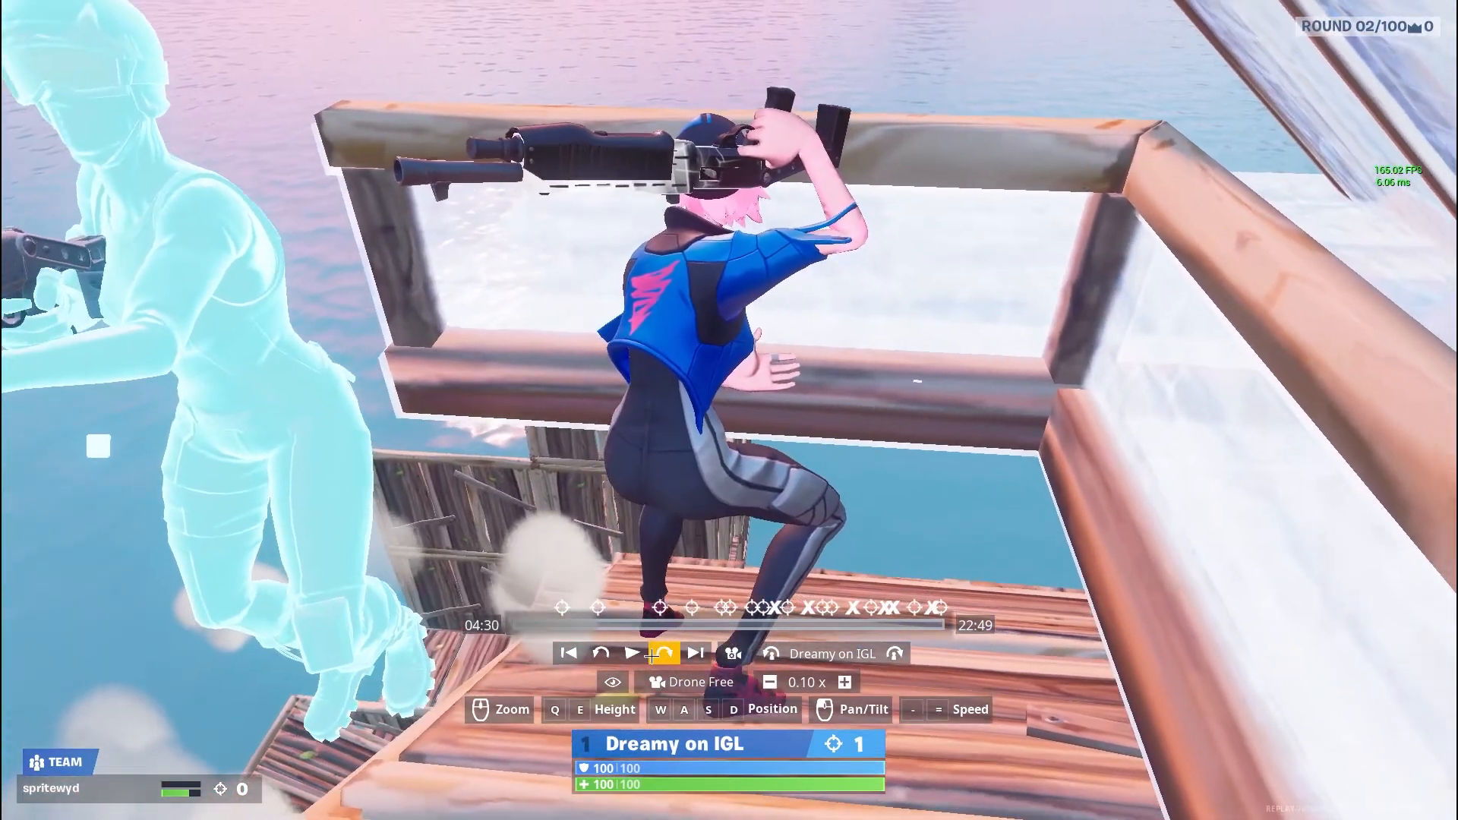
click(621, 686)
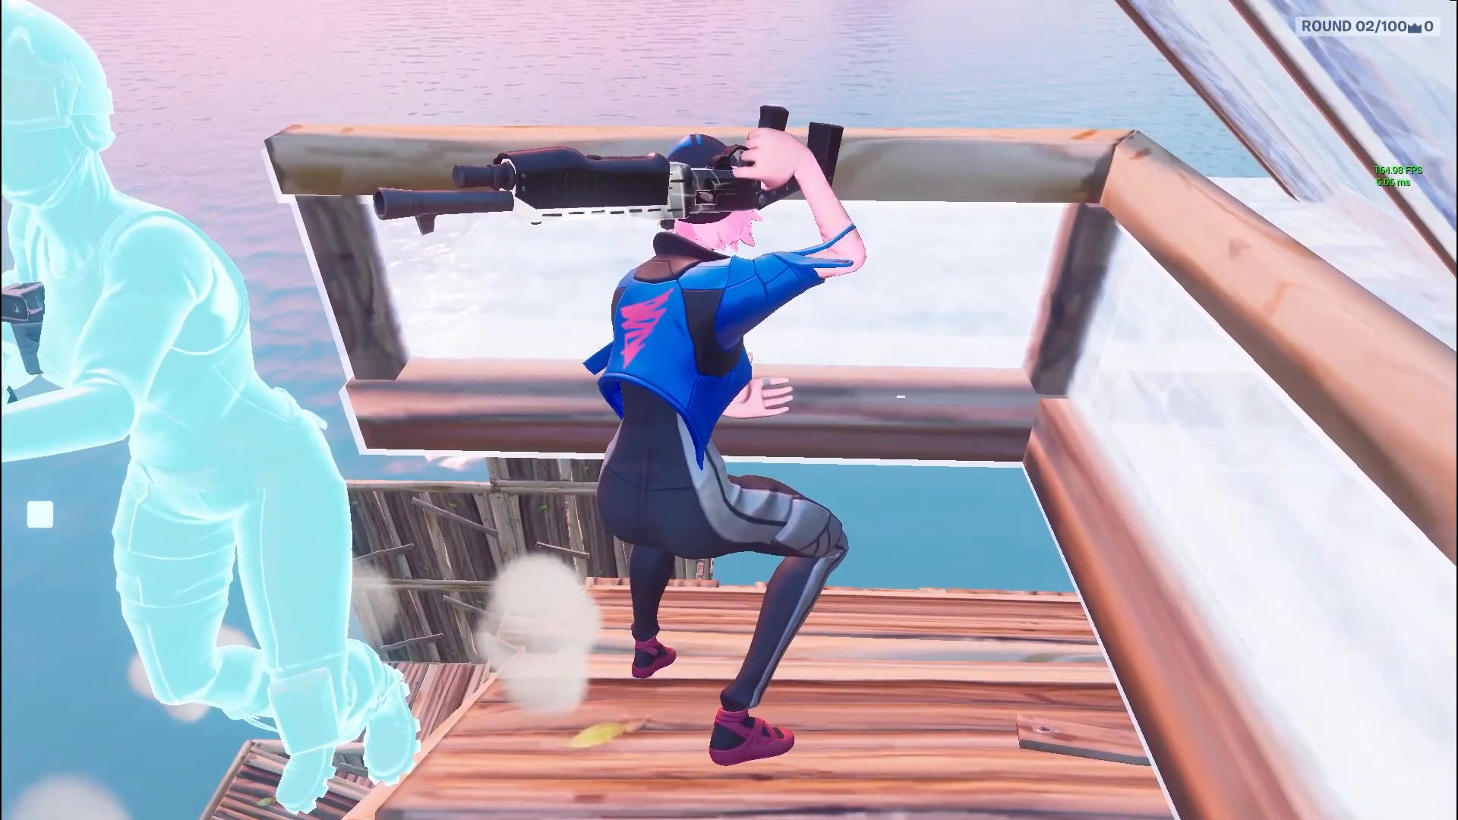
Turn off Show FPS in the video settings and hide the HUD again on returning to the replay
key(Escape)
click(1276, 82)
scroll(668, 456, down, 8)
click(670, 481)
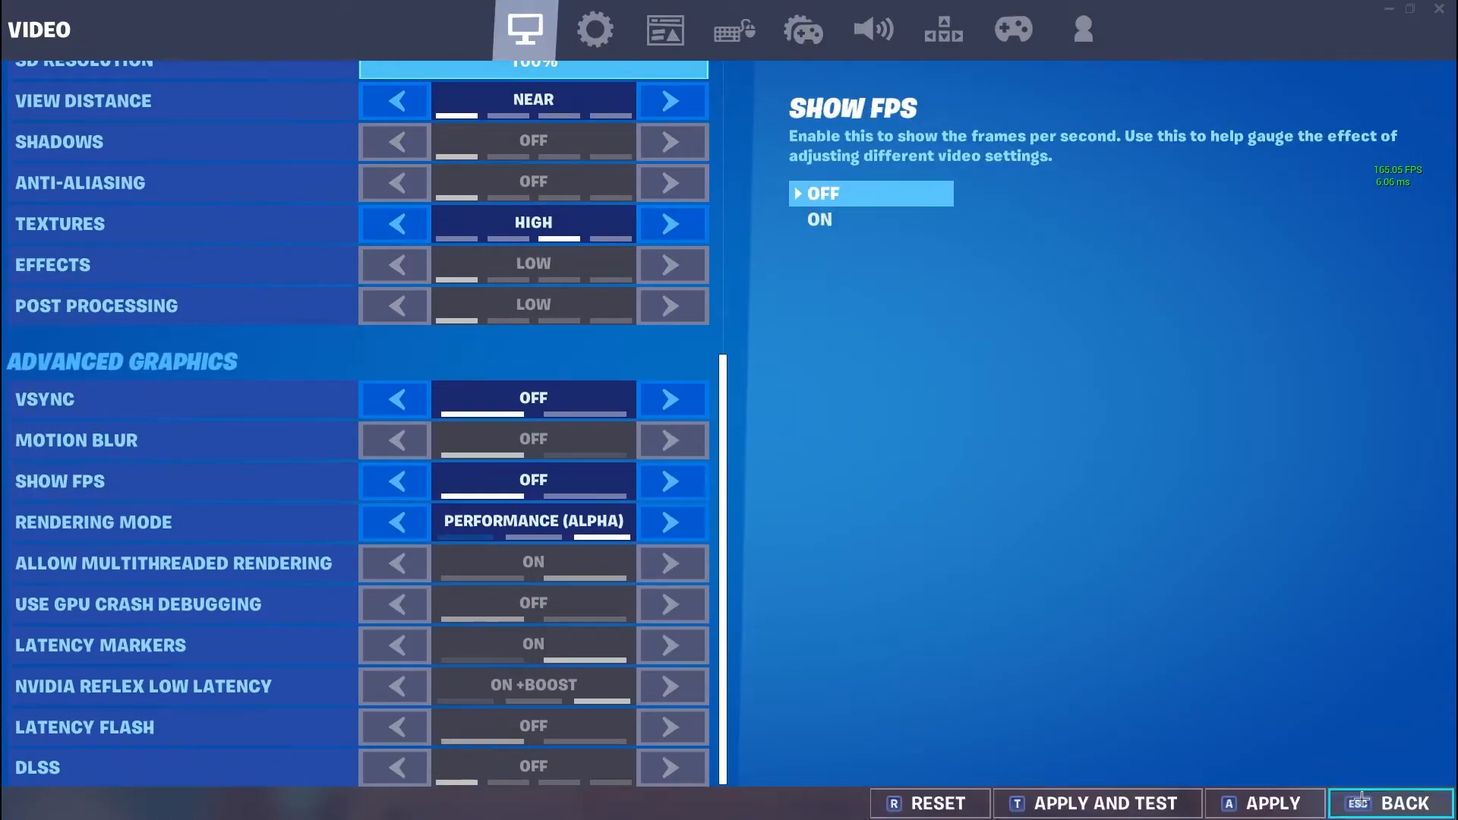
click(1404, 797)
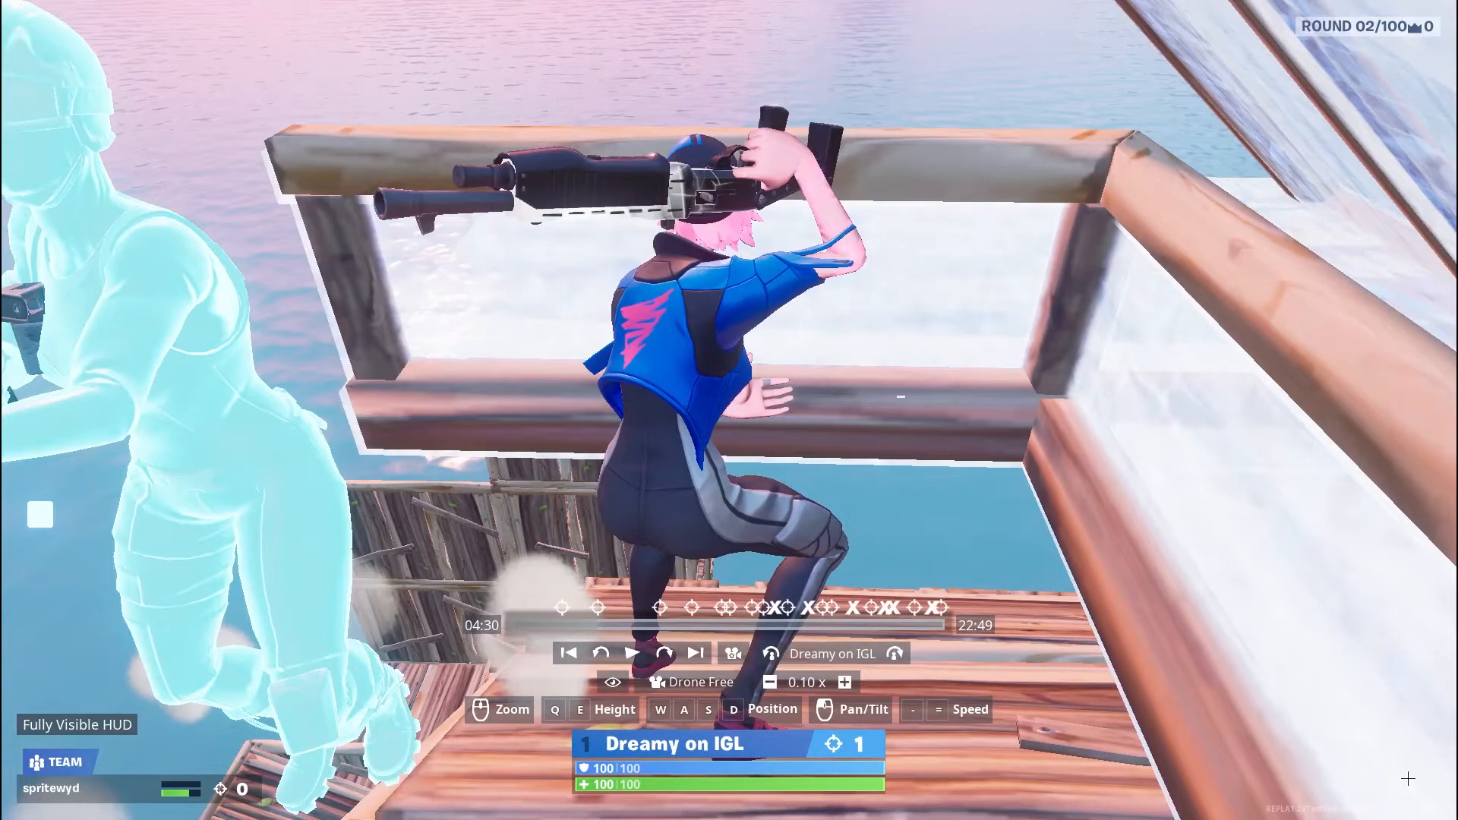
key(h)
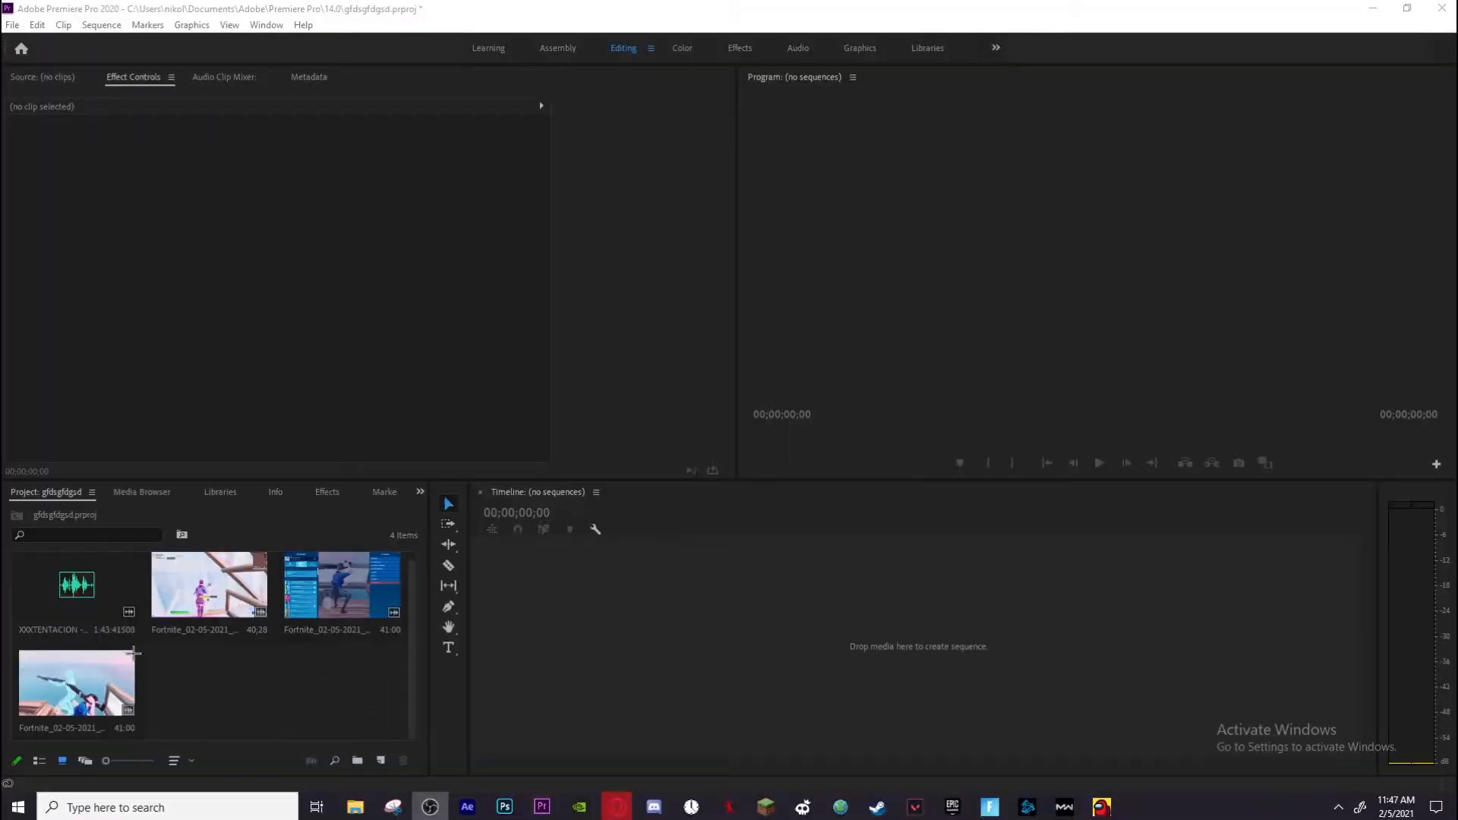
In Premiere Pro, create a sequence from the XXXTENTACION audio clip and play its opening seconds
drag(72, 583, 636, 657)
key(space)
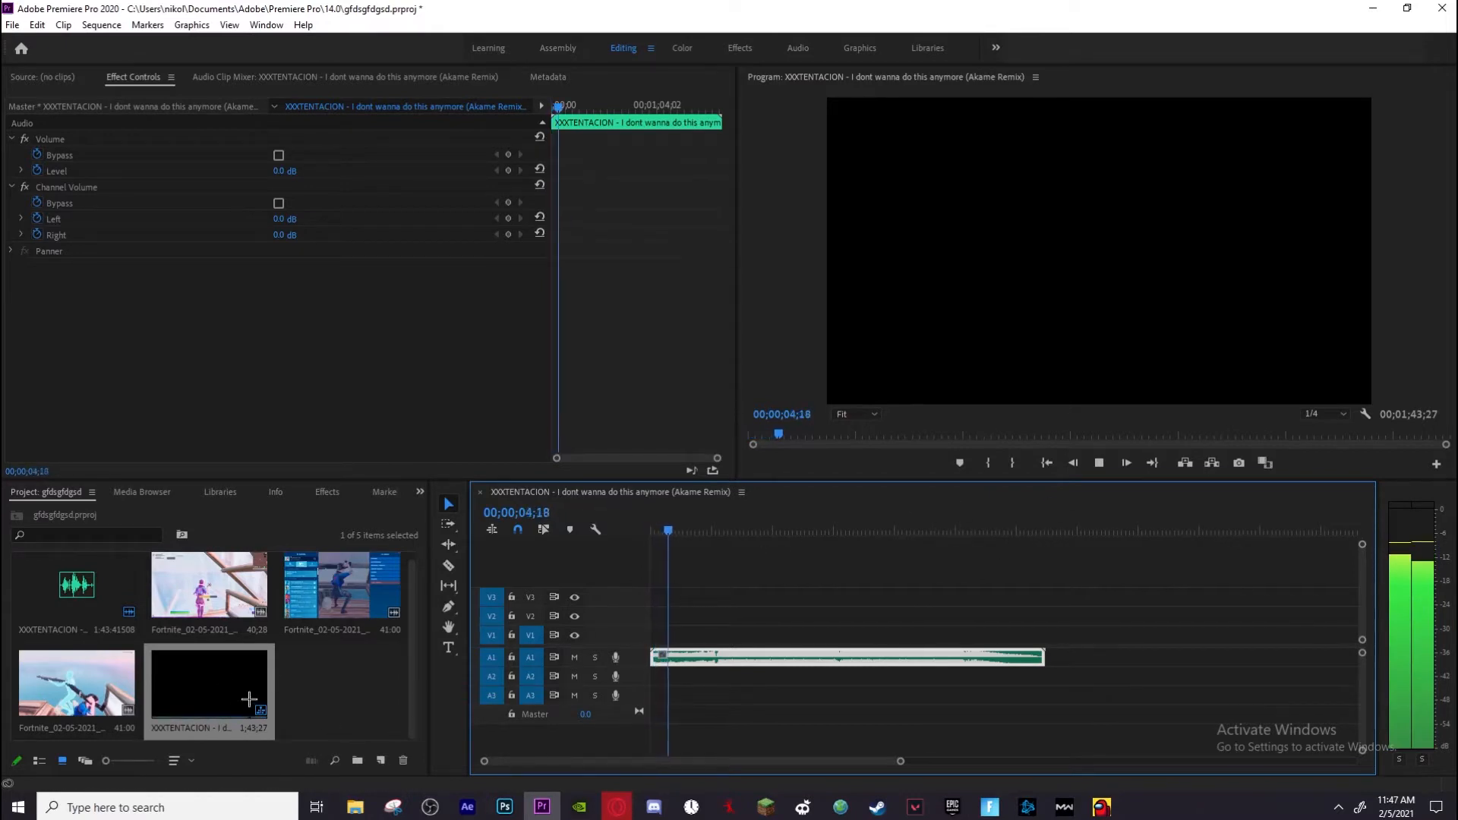
key(space)
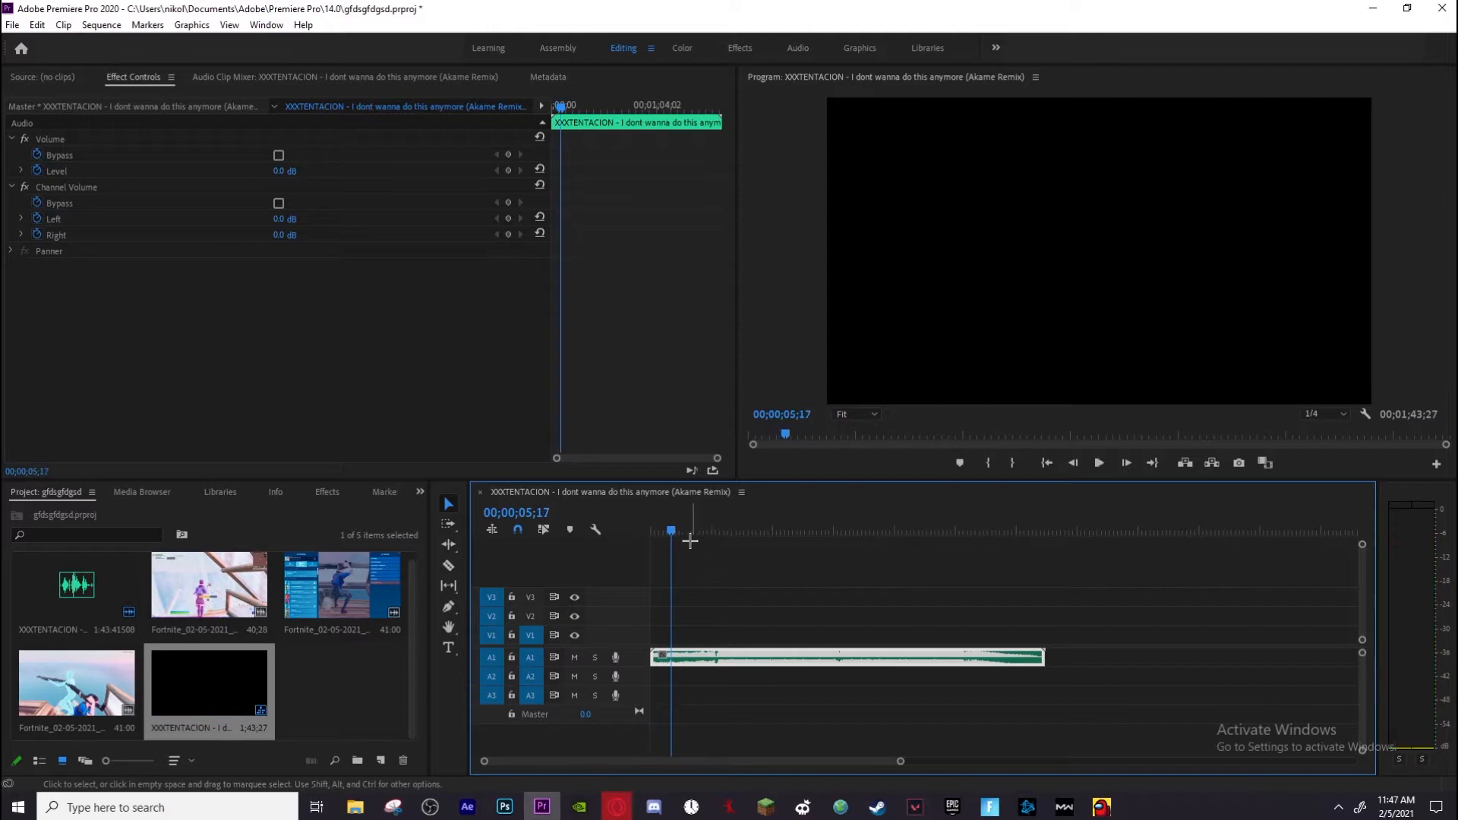
Find the beat drop in the song, mark the audio clip at 00;00;17;28, and play across the marker to check it
drag(687, 526, 697, 538)
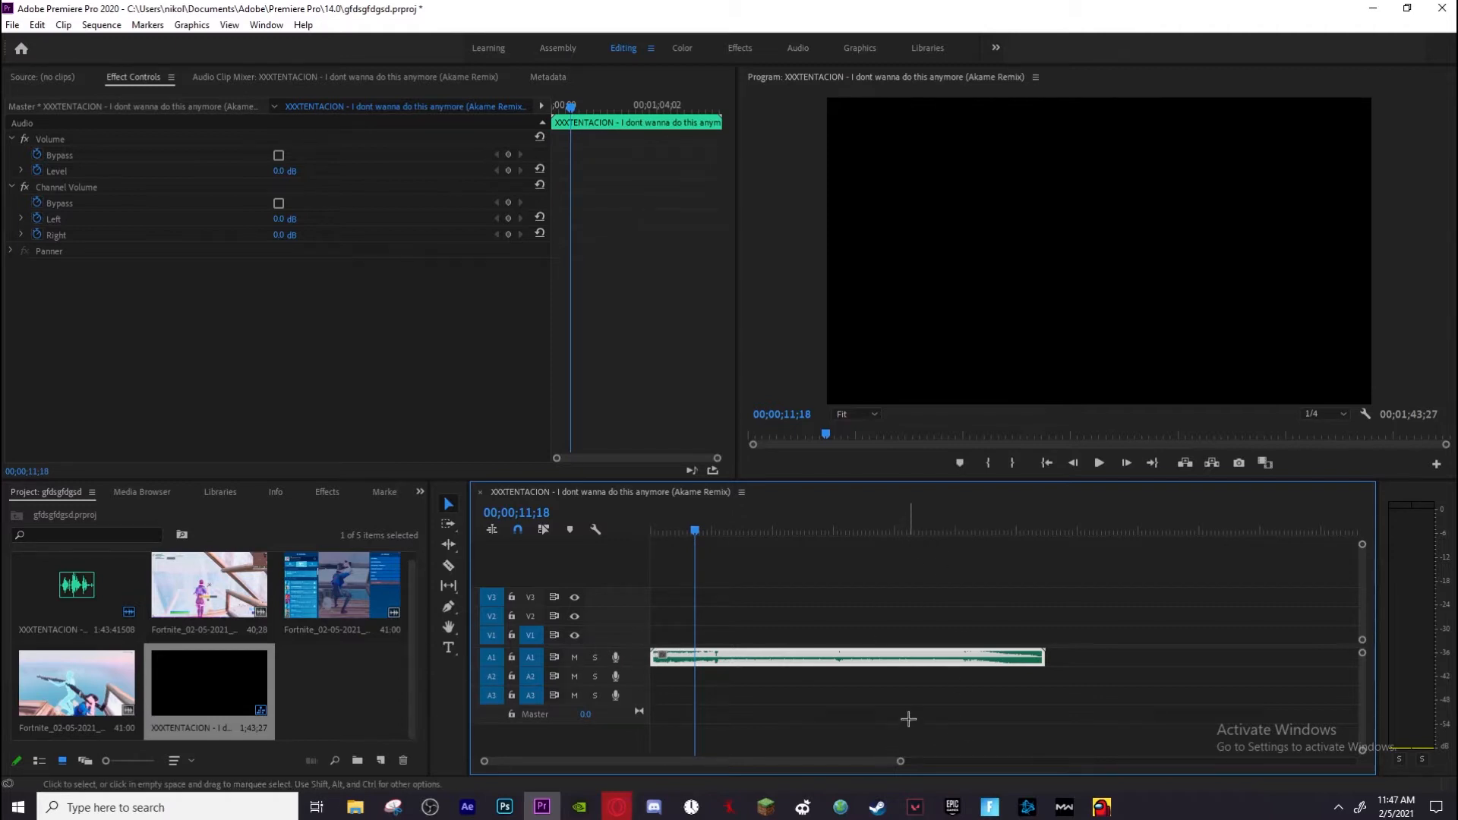
drag(901, 763, 817, 768)
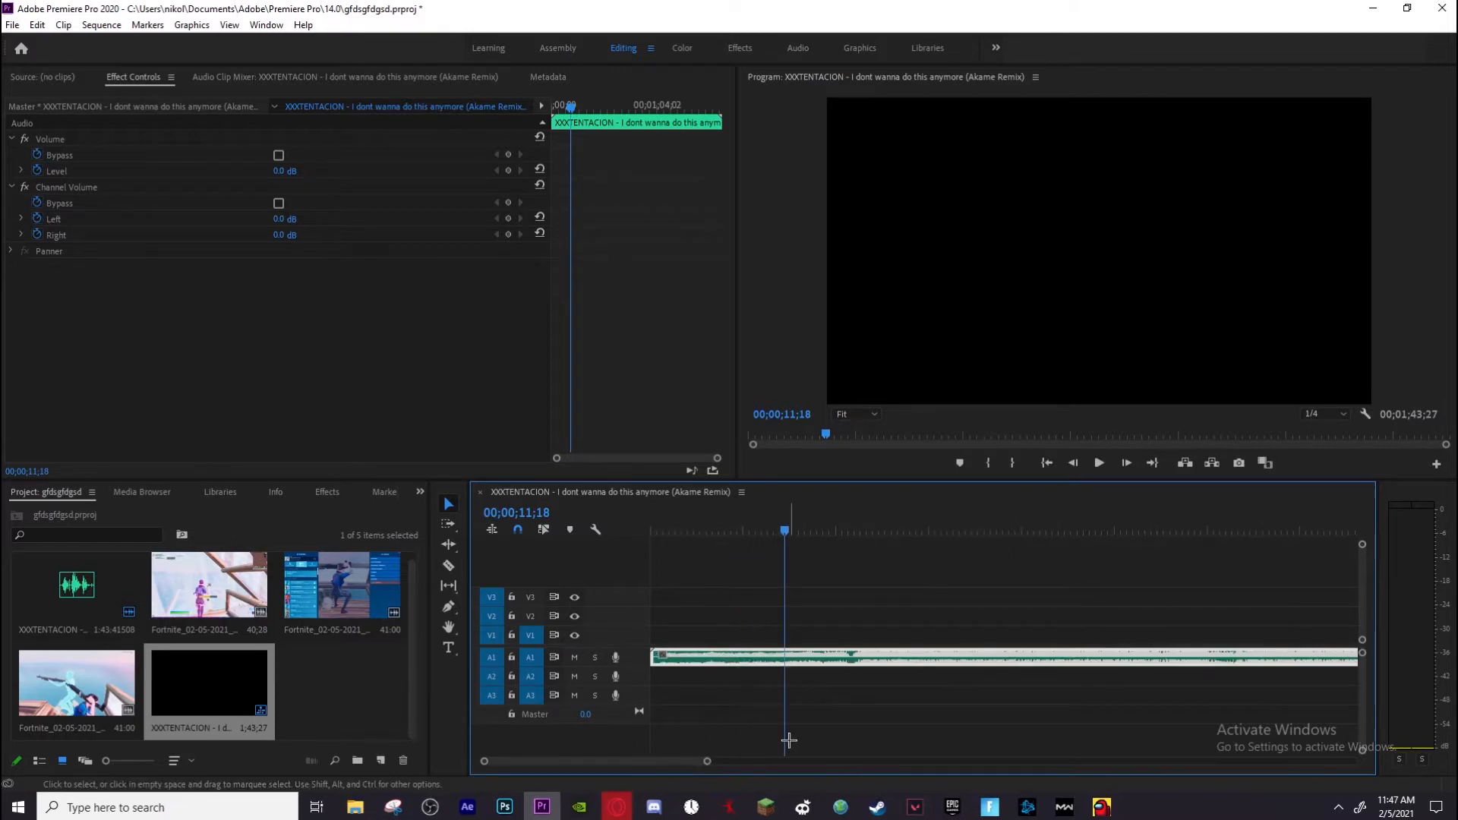
drag(786, 531, 667, 533)
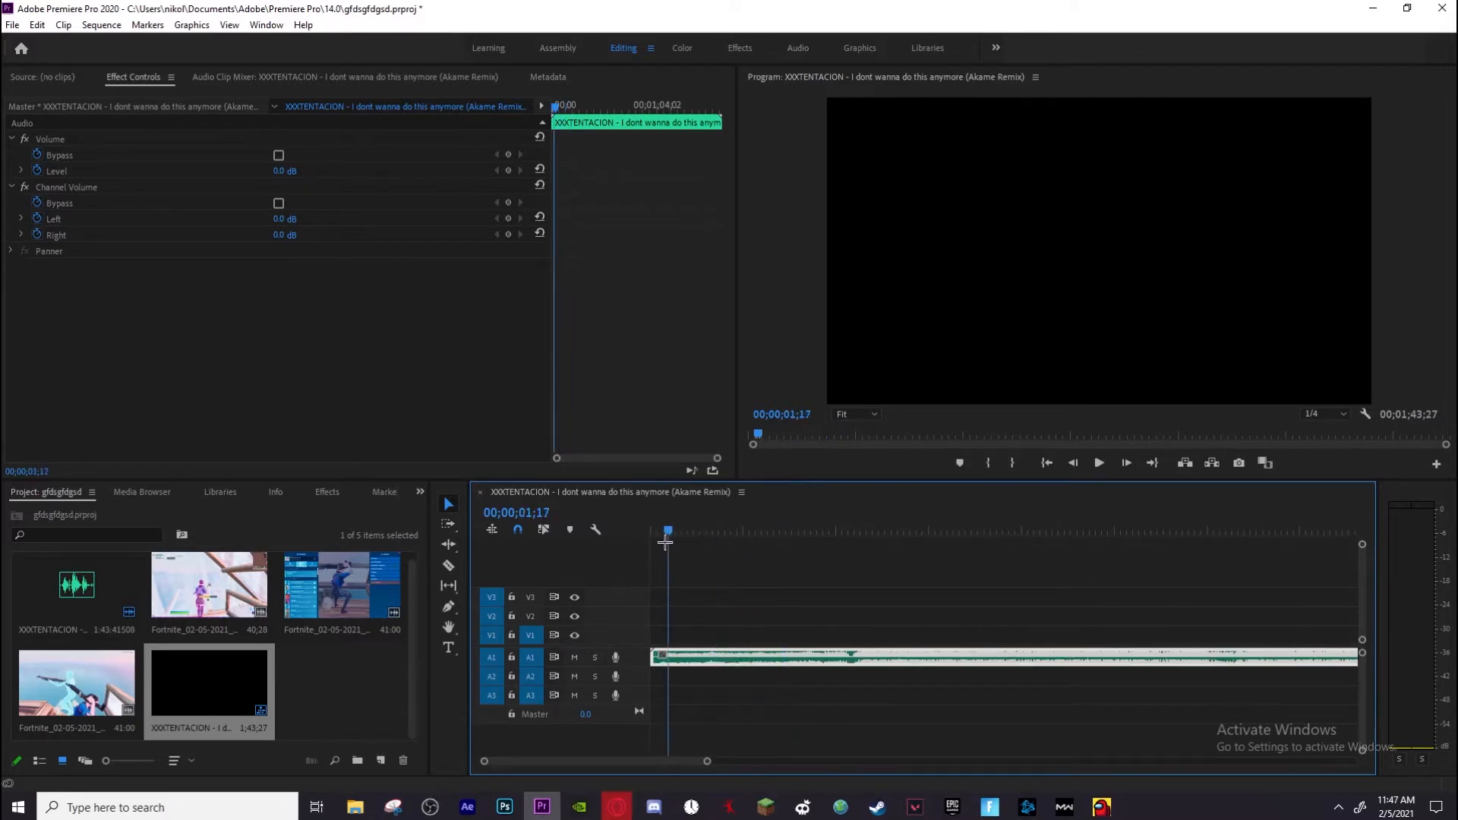
key(space)
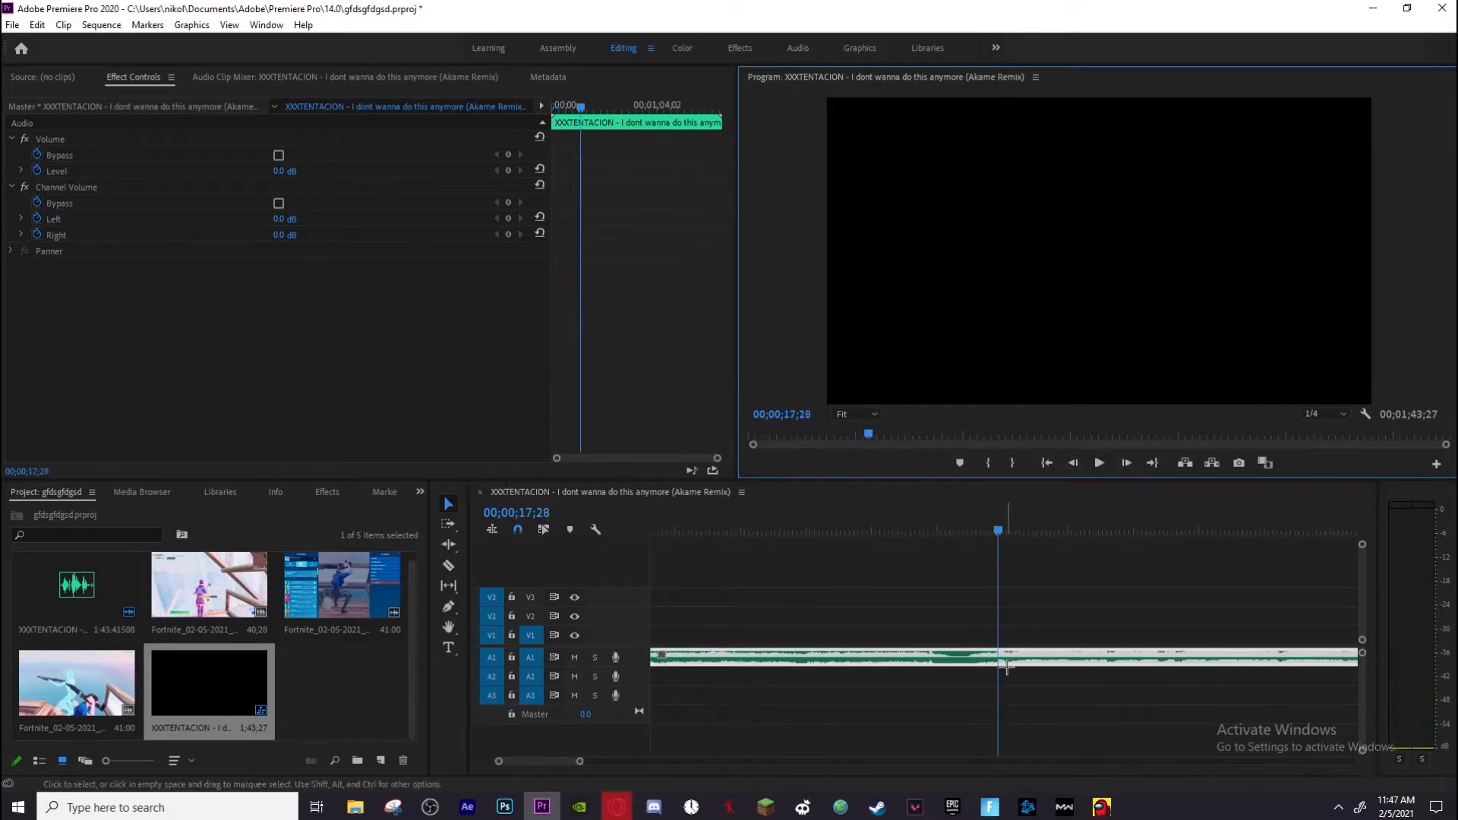
click(995, 655)
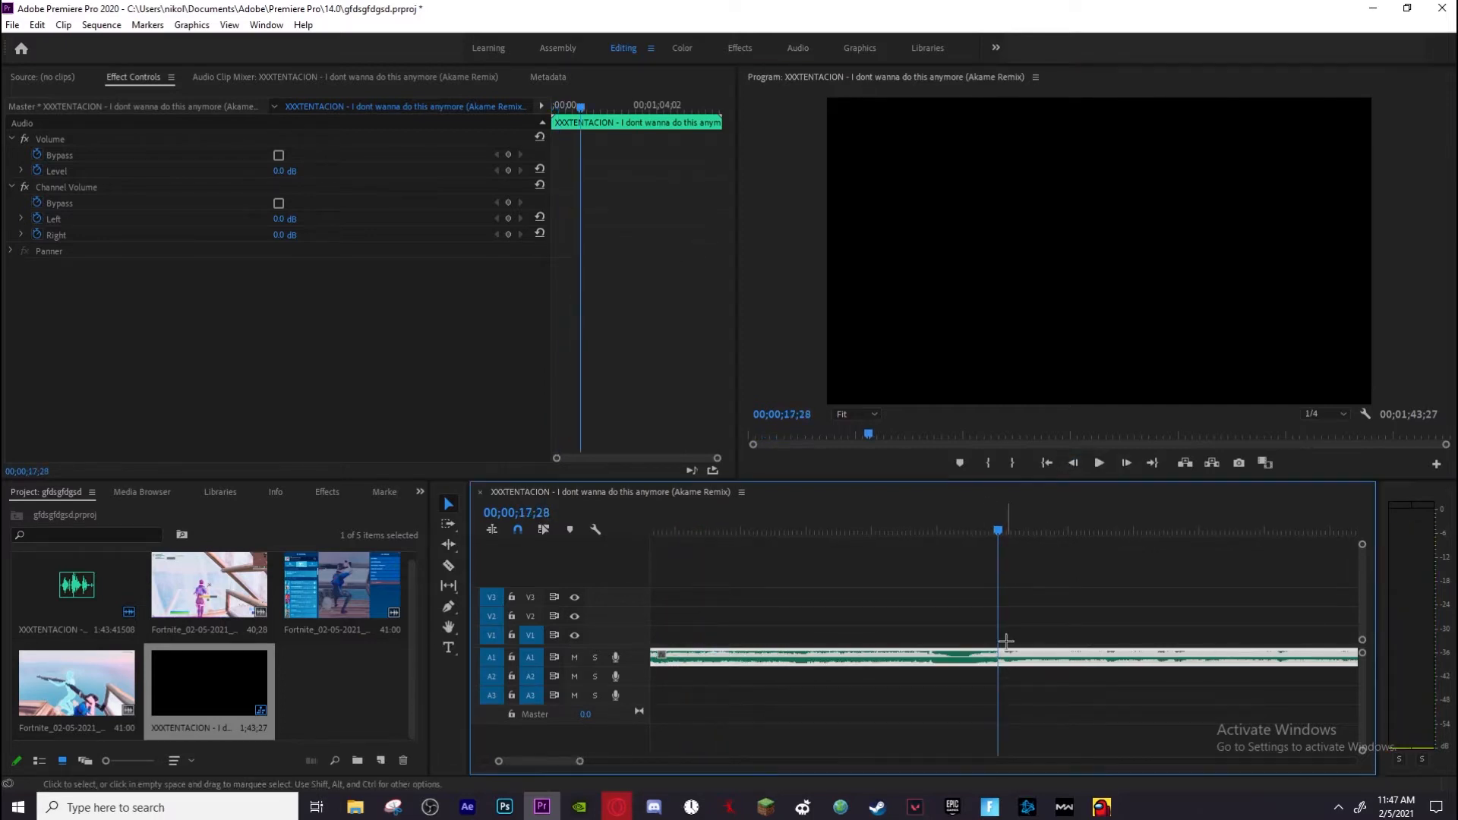
click(944, 532)
key(space)
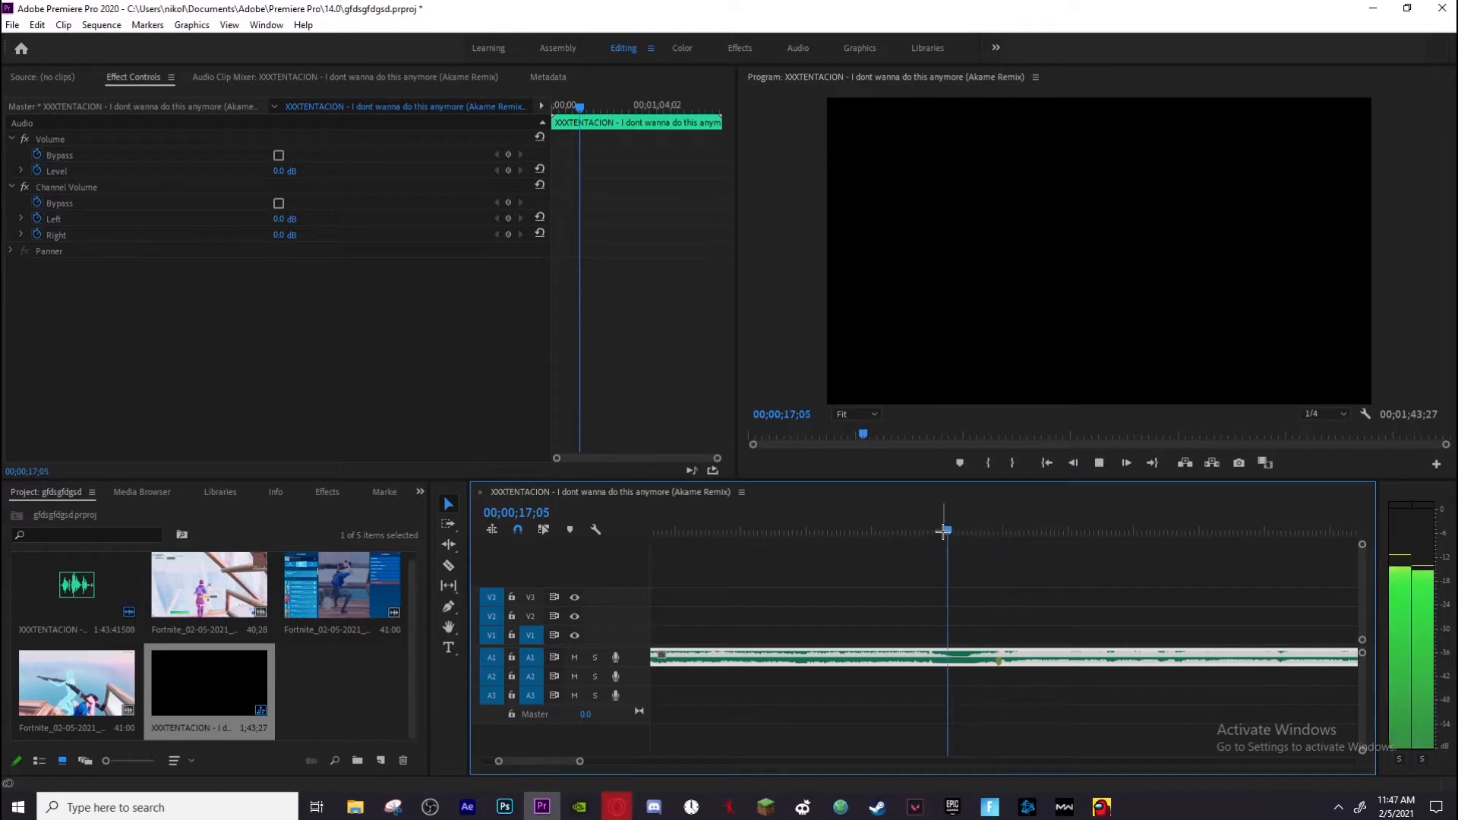
key(space)
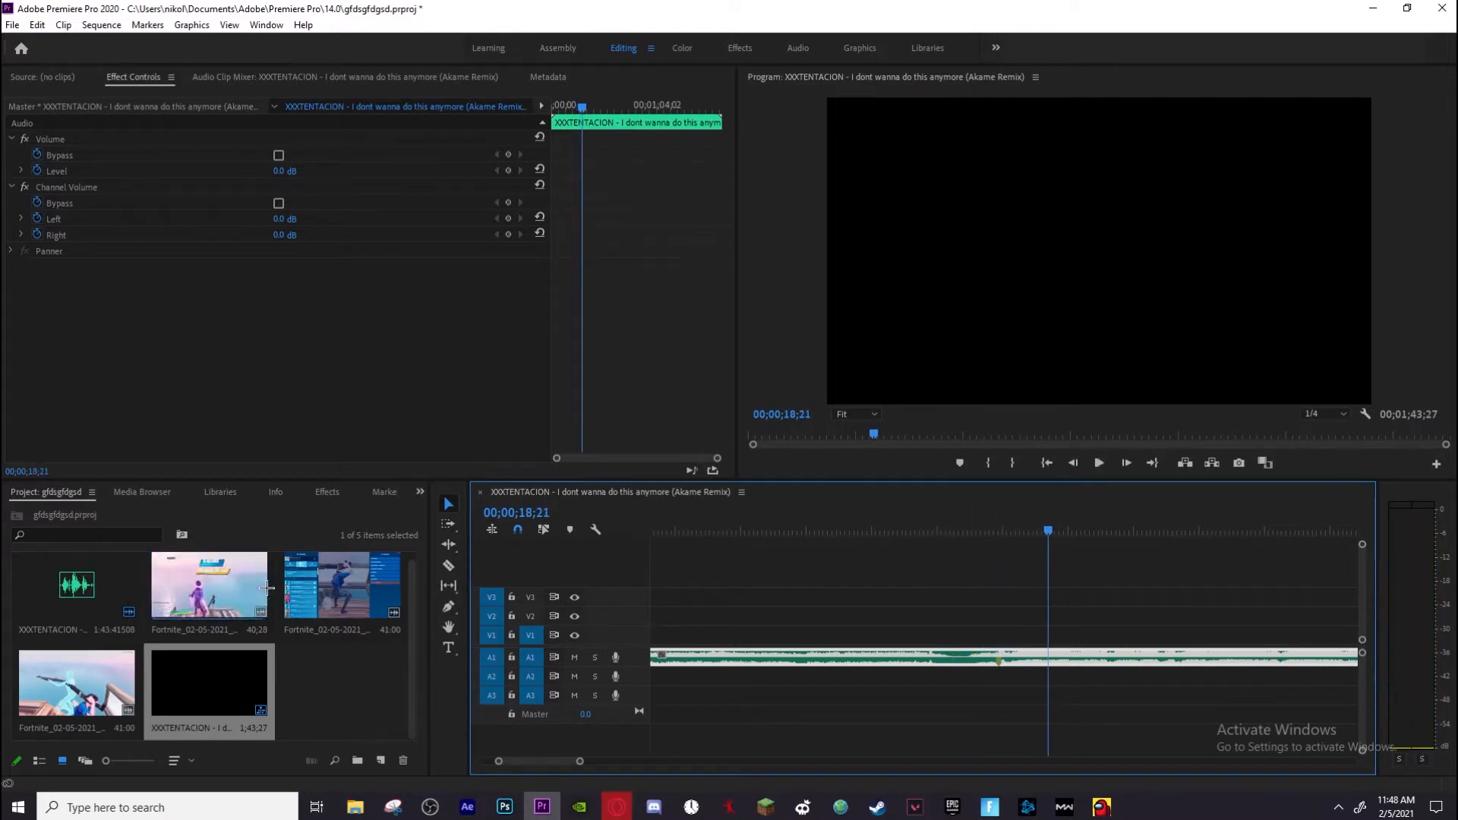
Add Fortnite_02-05-2021_11-19-14-176.mp4 at the sequence start on V1 and A1, with the song on A2
drag(260, 586, 647, 578)
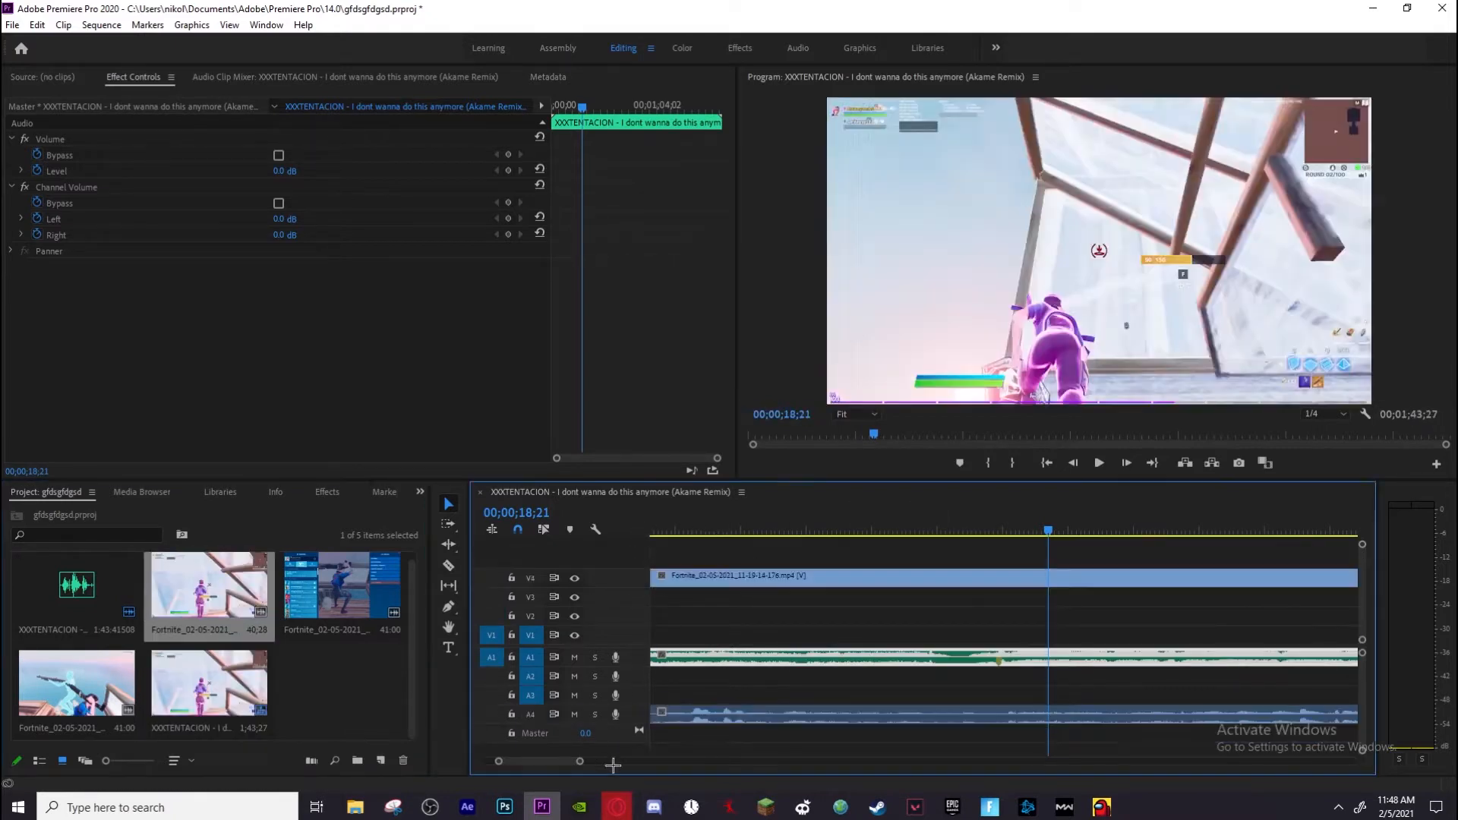
drag(578, 765, 705, 765)
mouse_move(805, 658)
mouse_down()
mouse_move(807, 711)
mouse_move(806, 658)
mouse_up()
drag(861, 576, 730, 657)
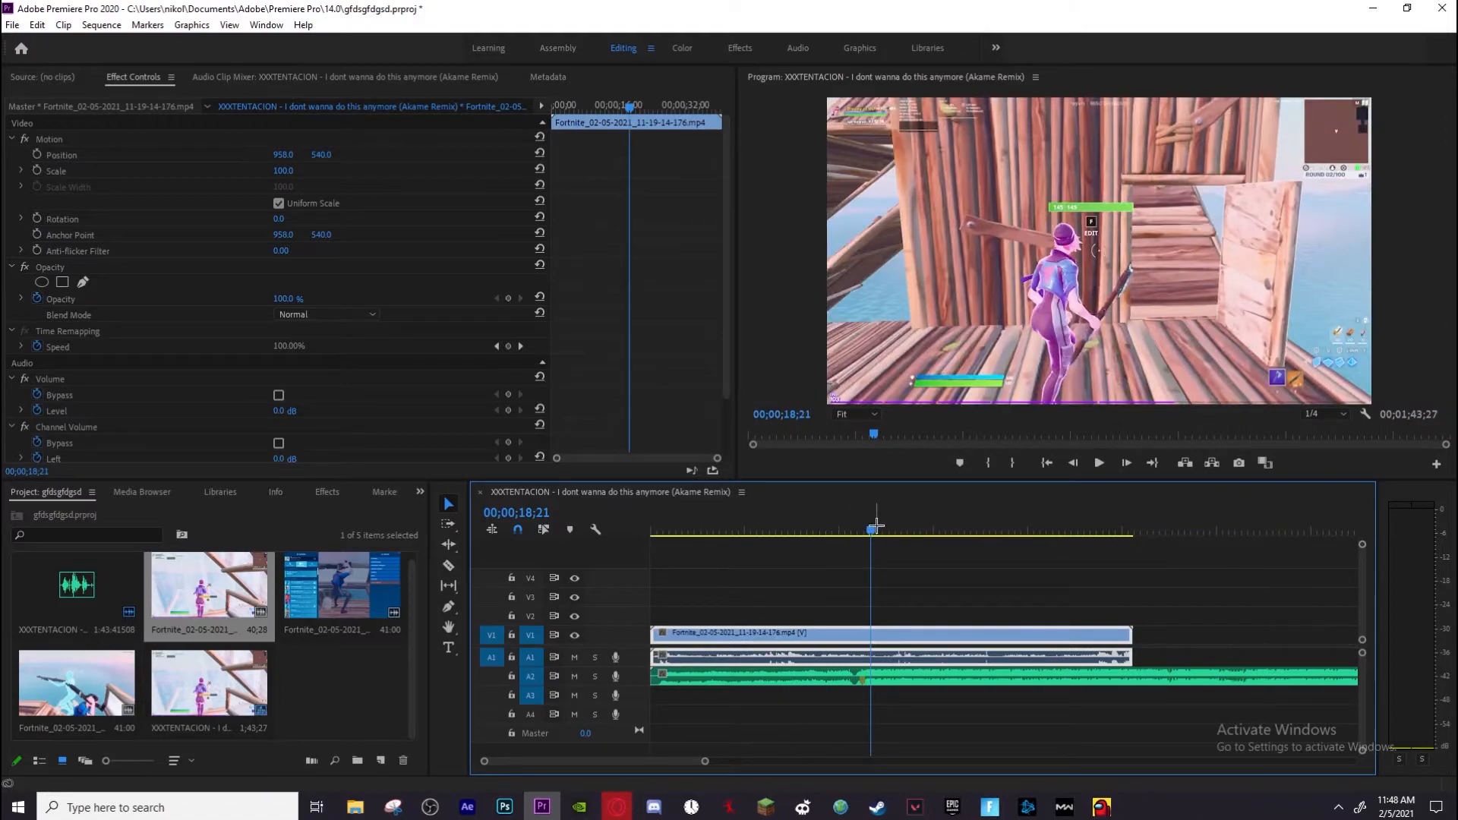
Find the frame of the final shotgun shot near 00;00;37;29 and mark it on the gameplay clip
drag(876, 525, 1100, 518)
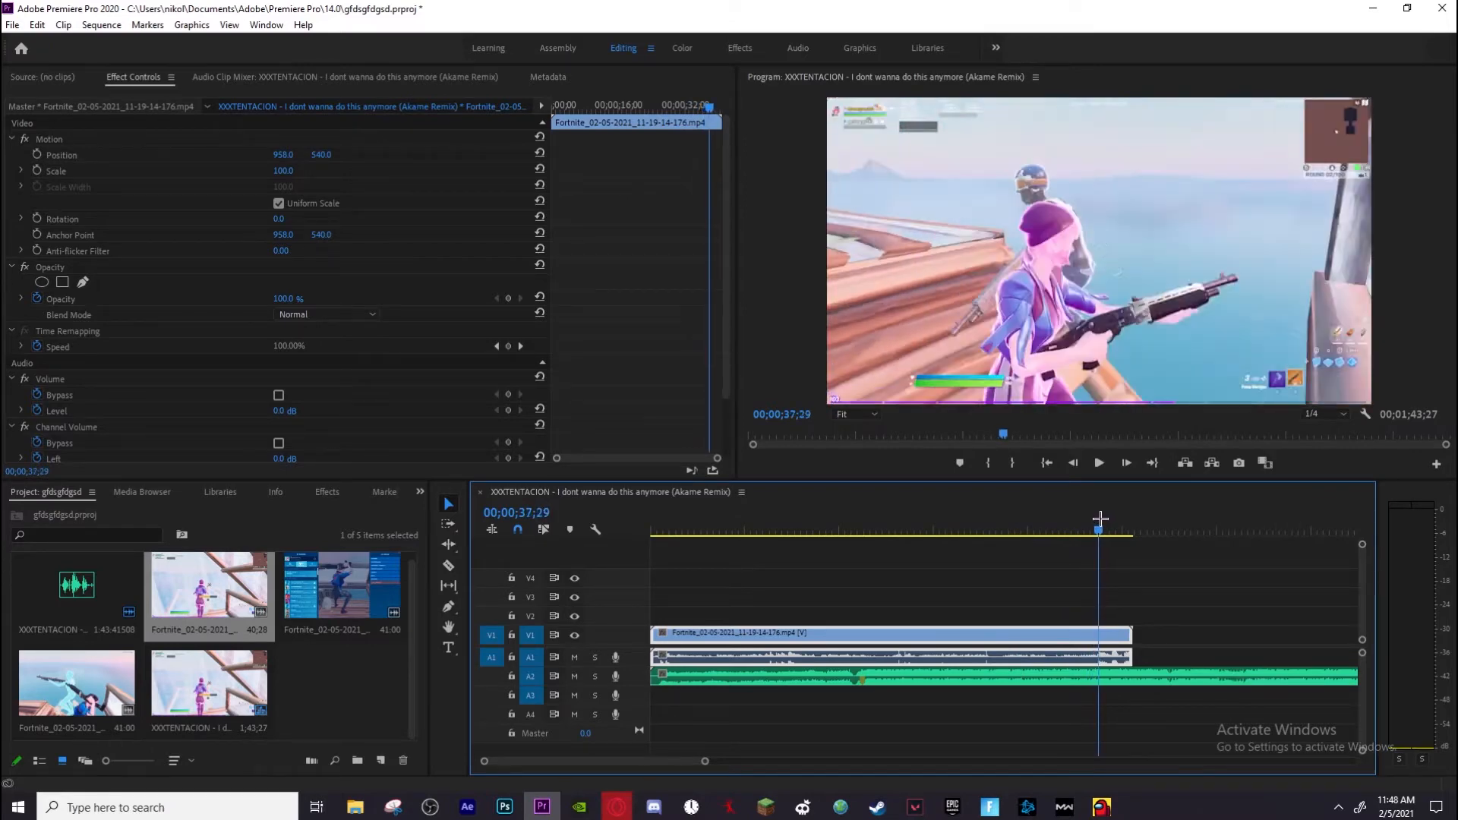
click(1126, 463)
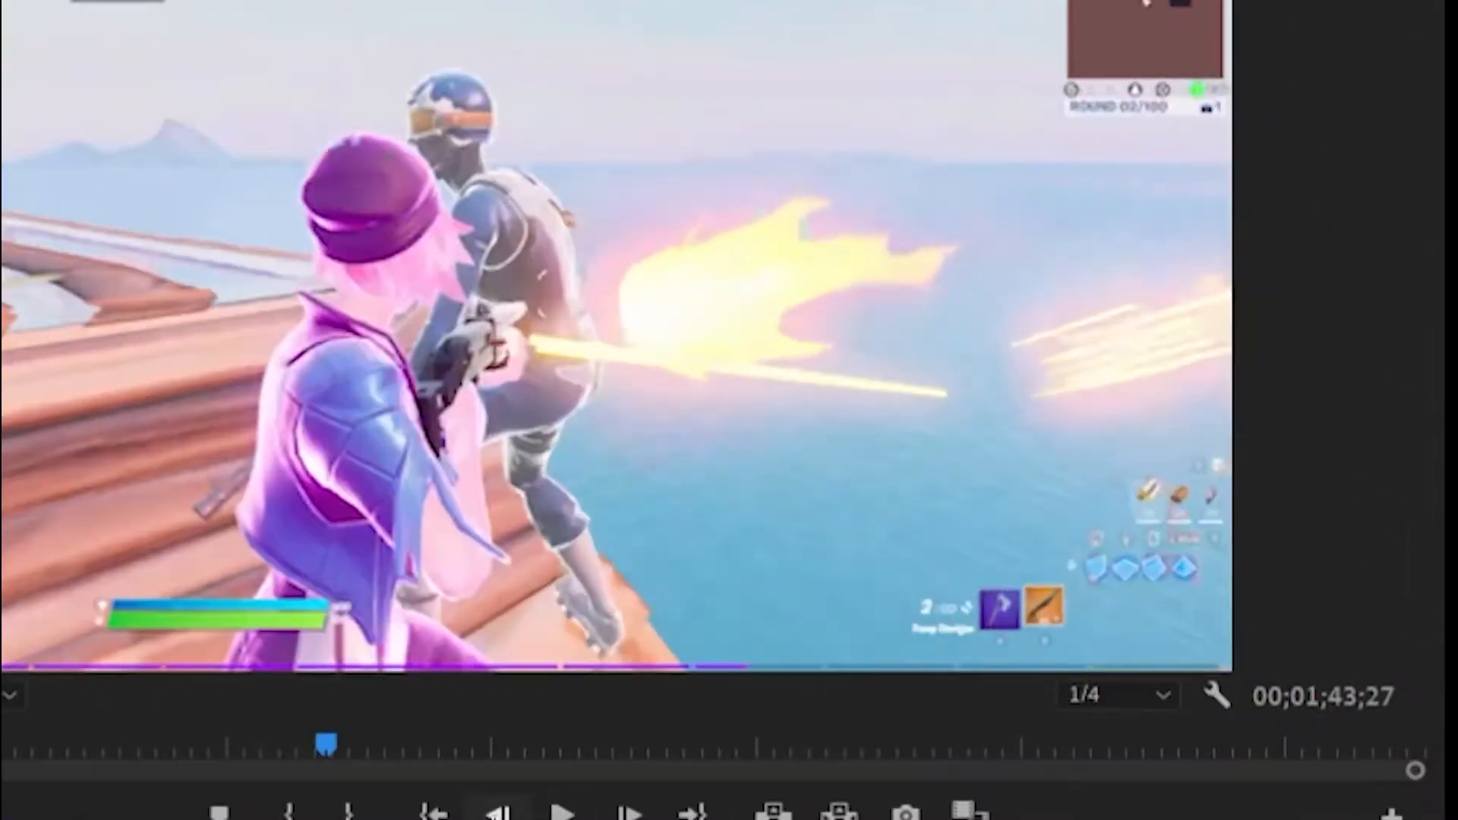
click(1072, 463)
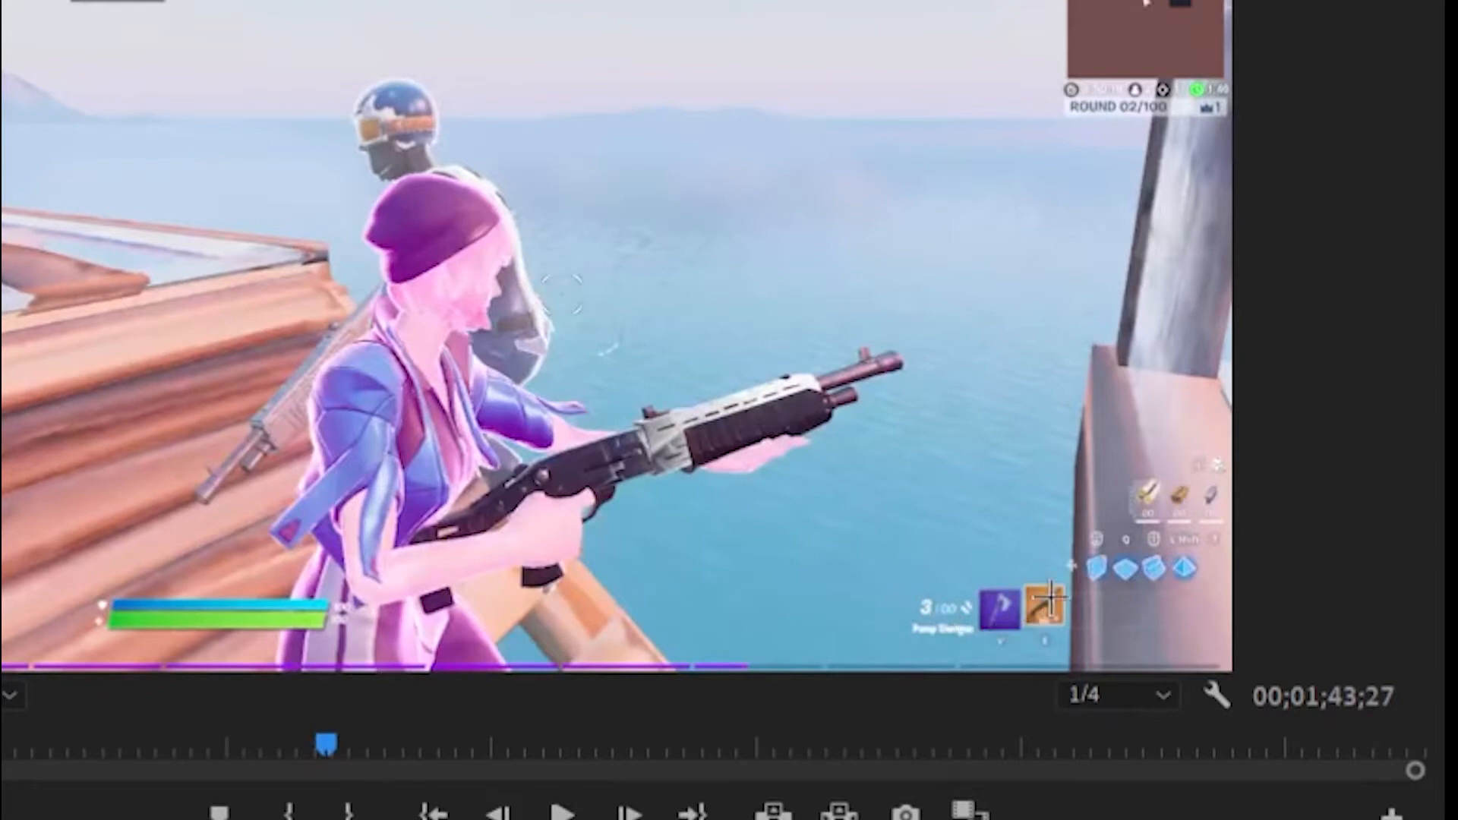
click(640, 811)
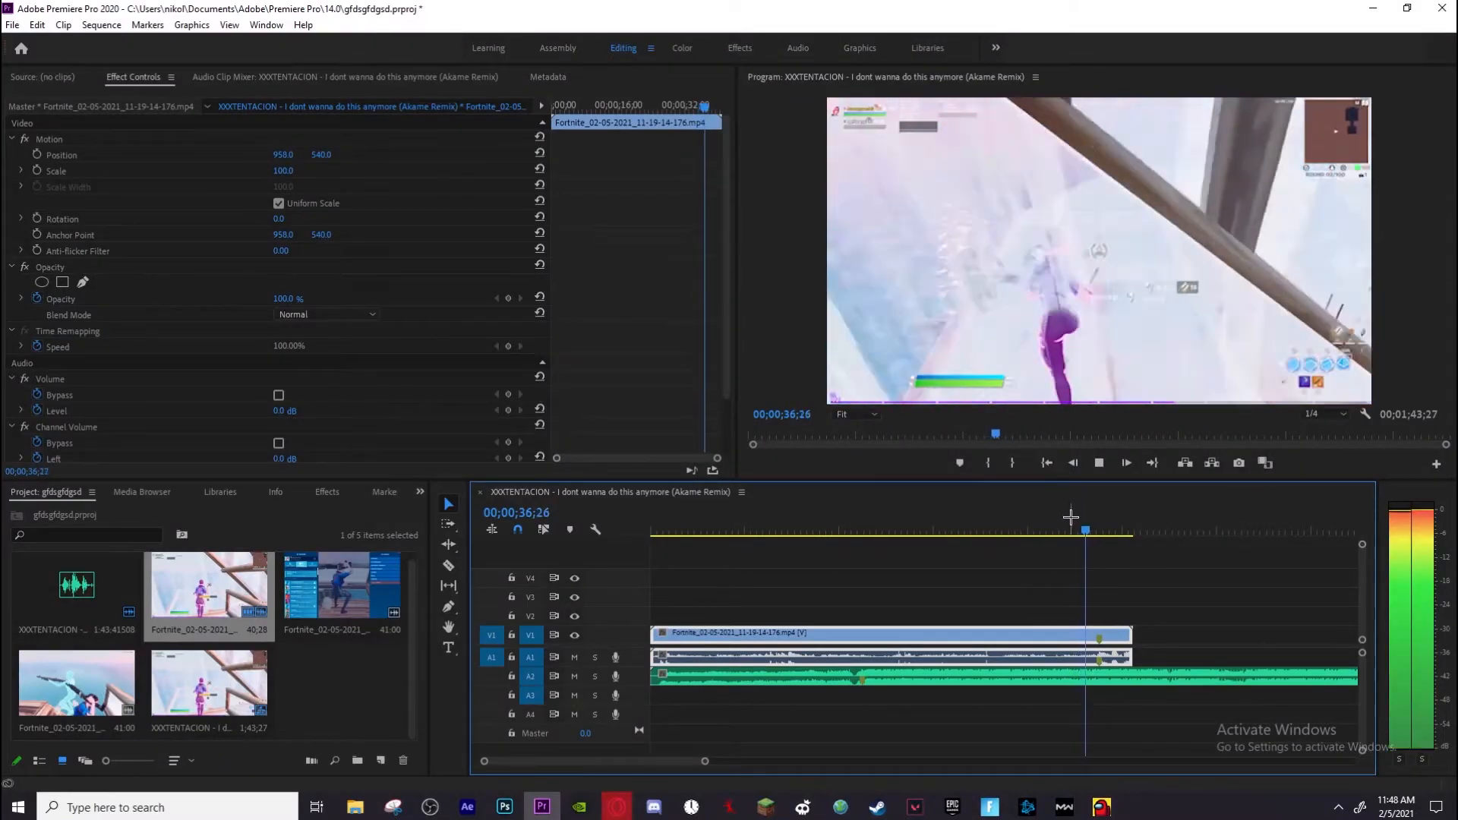
Review the footage leading up to the shot and split the gameplay clip at 00;00;33;09
click(1056, 521)
key(space)
drag(1054, 524, 1046, 526)
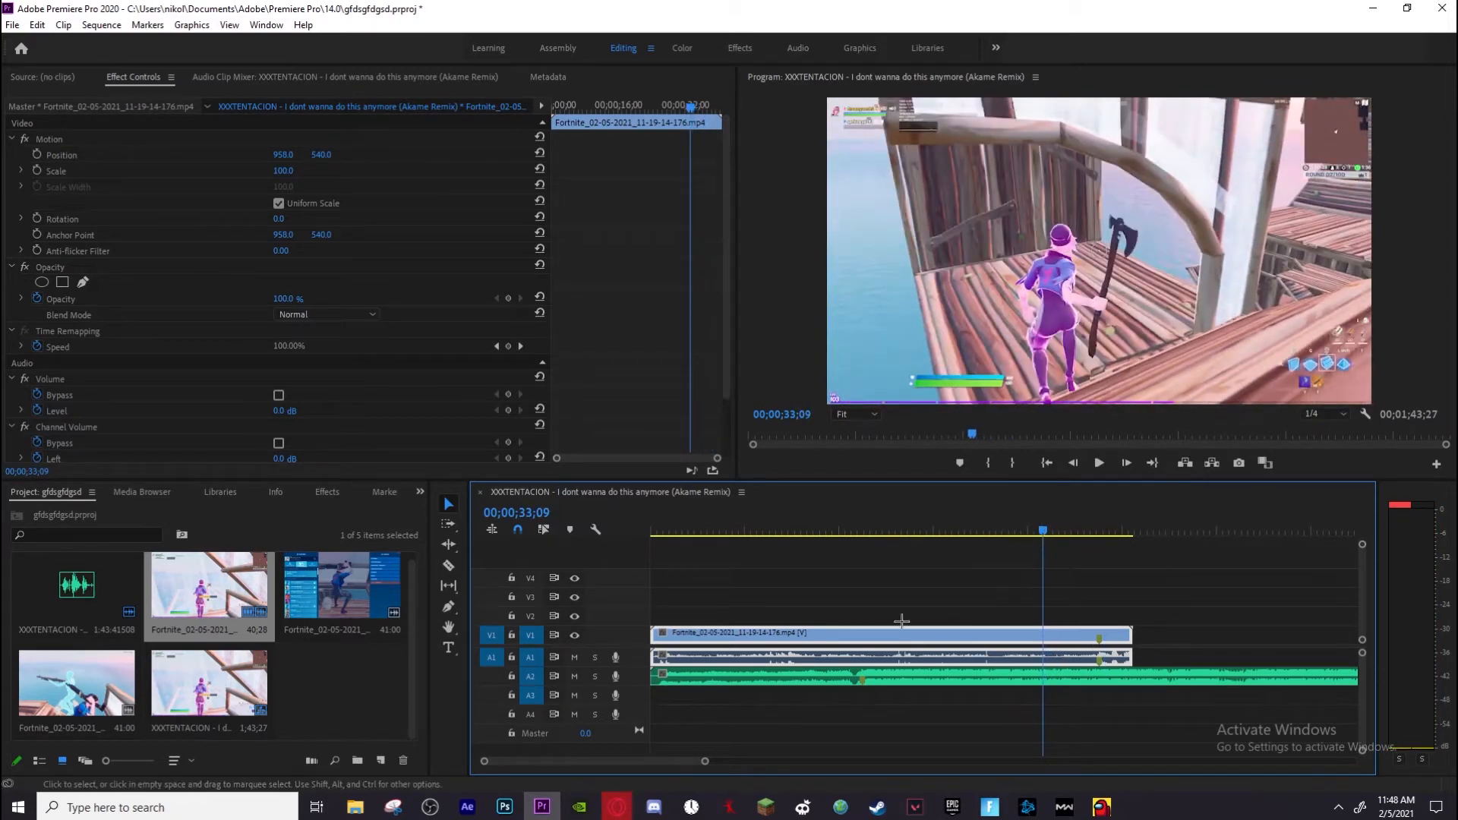
click(449, 564)
click(1044, 635)
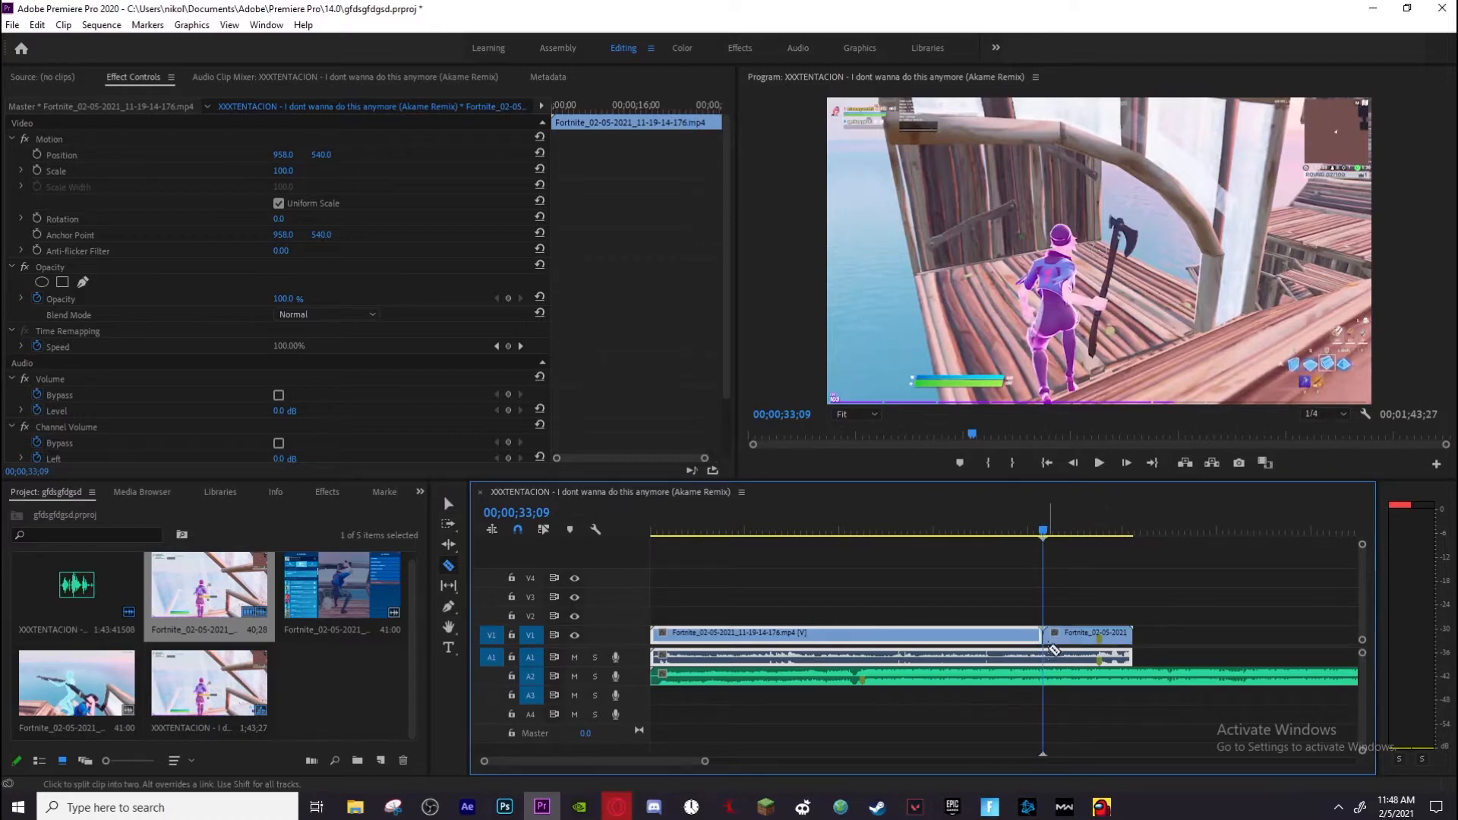
Delete the gameplay section before the split, including its audio
click(449, 504)
drag(851, 584, 907, 654)
key(Delete)
Move the remaining gameplay clip so its shot marker lines up with the song's marker, and play the result
drag(1076, 593, 845, 643)
drag(862, 532, 839, 524)
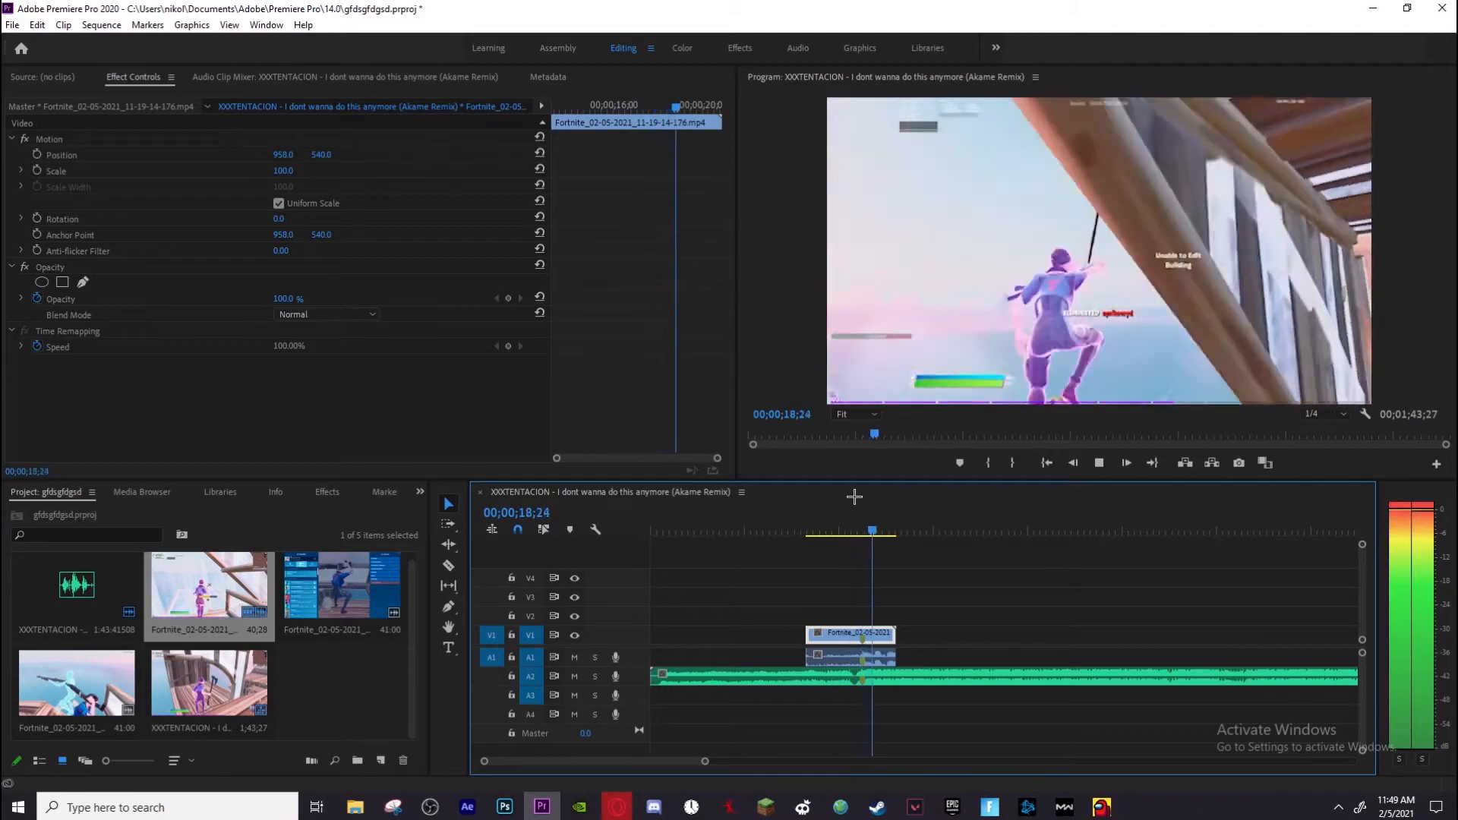
key(space)
Trim the gameplay clip's audio to end just after the shot and its video to end at 00;00;19;19
drag(894, 659, 871, 657)
click(810, 532)
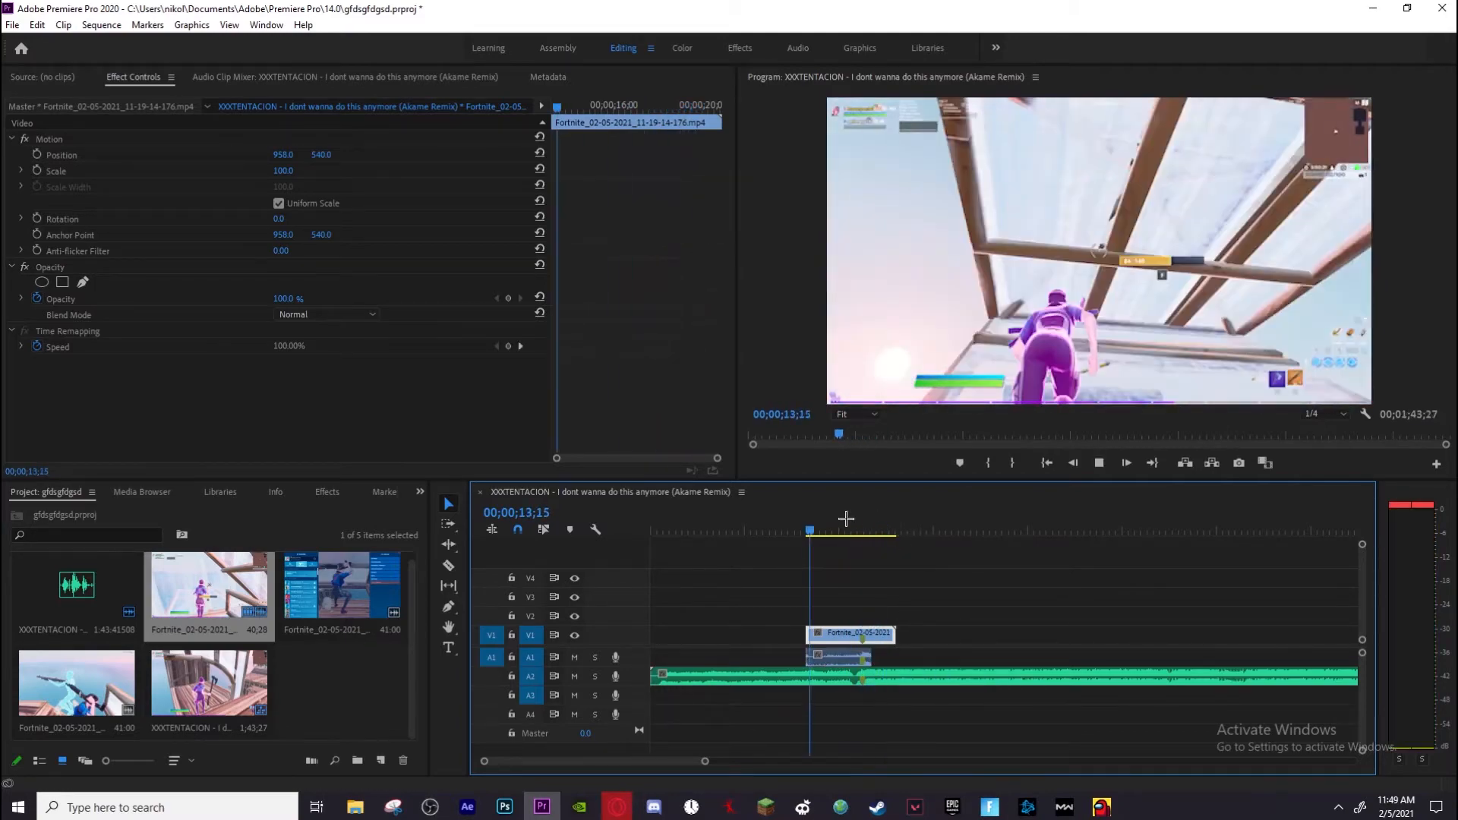
key(space)
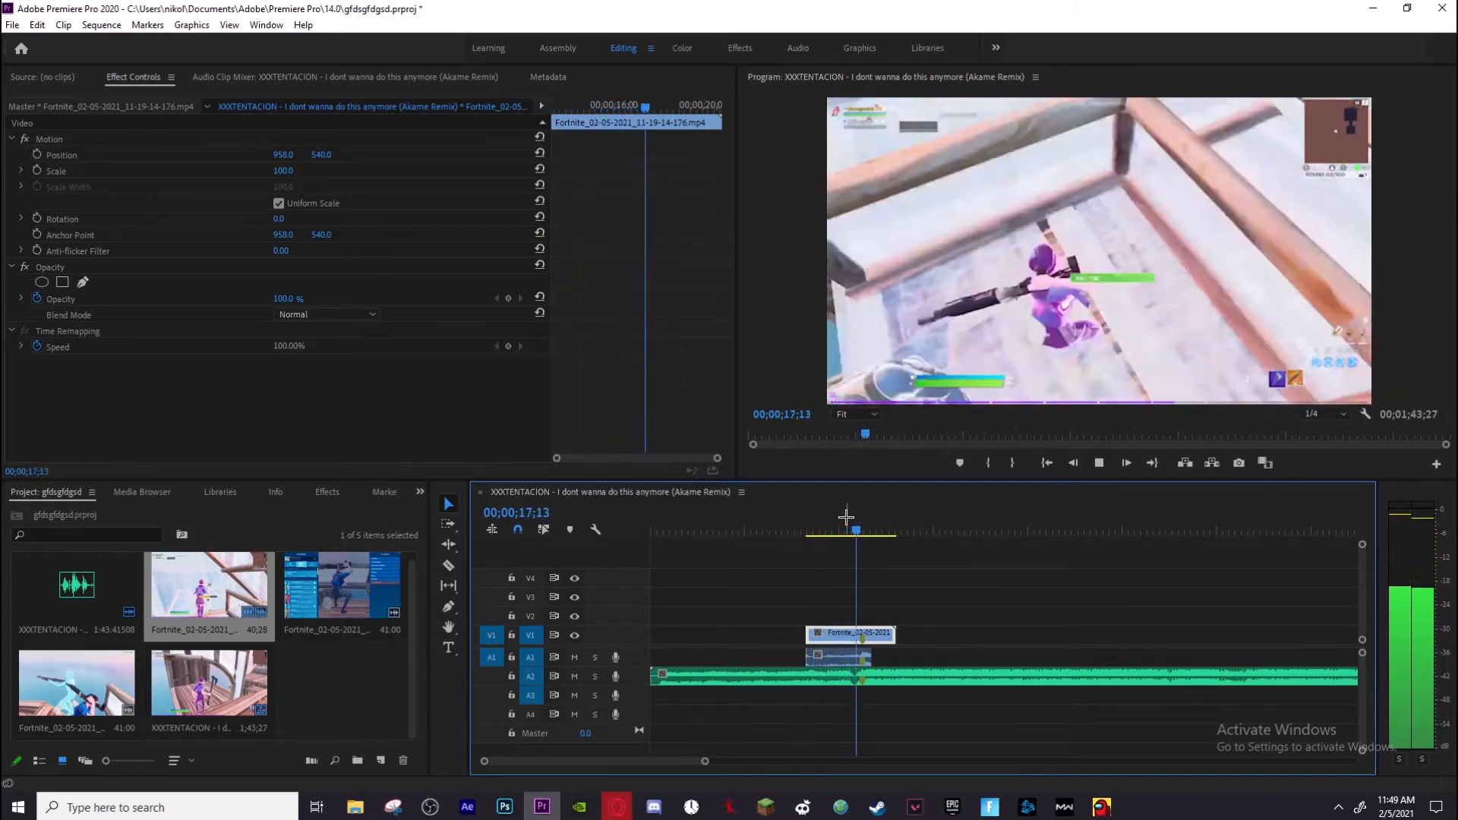
click(884, 532)
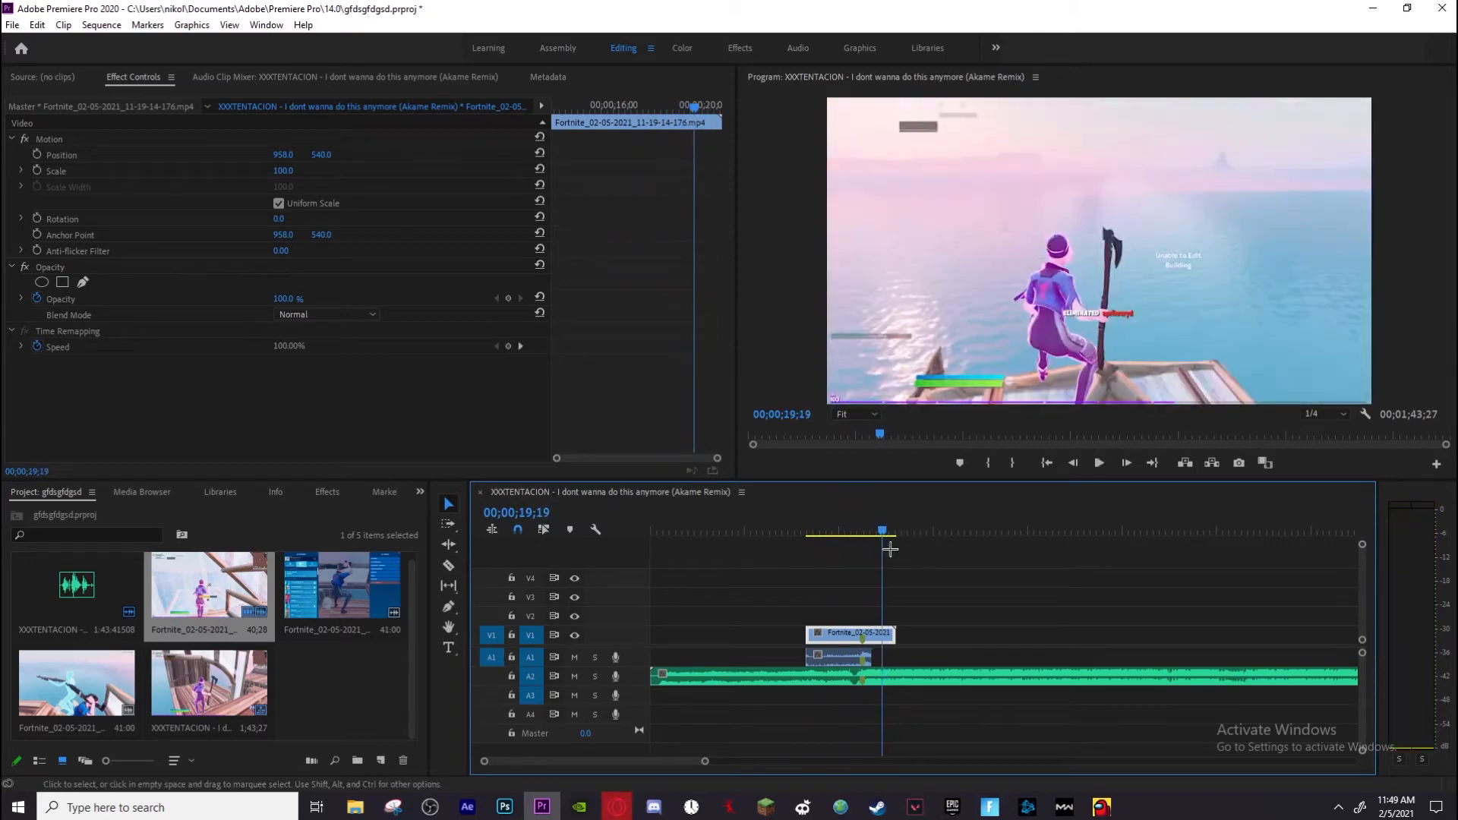
drag(893, 633, 881, 633)
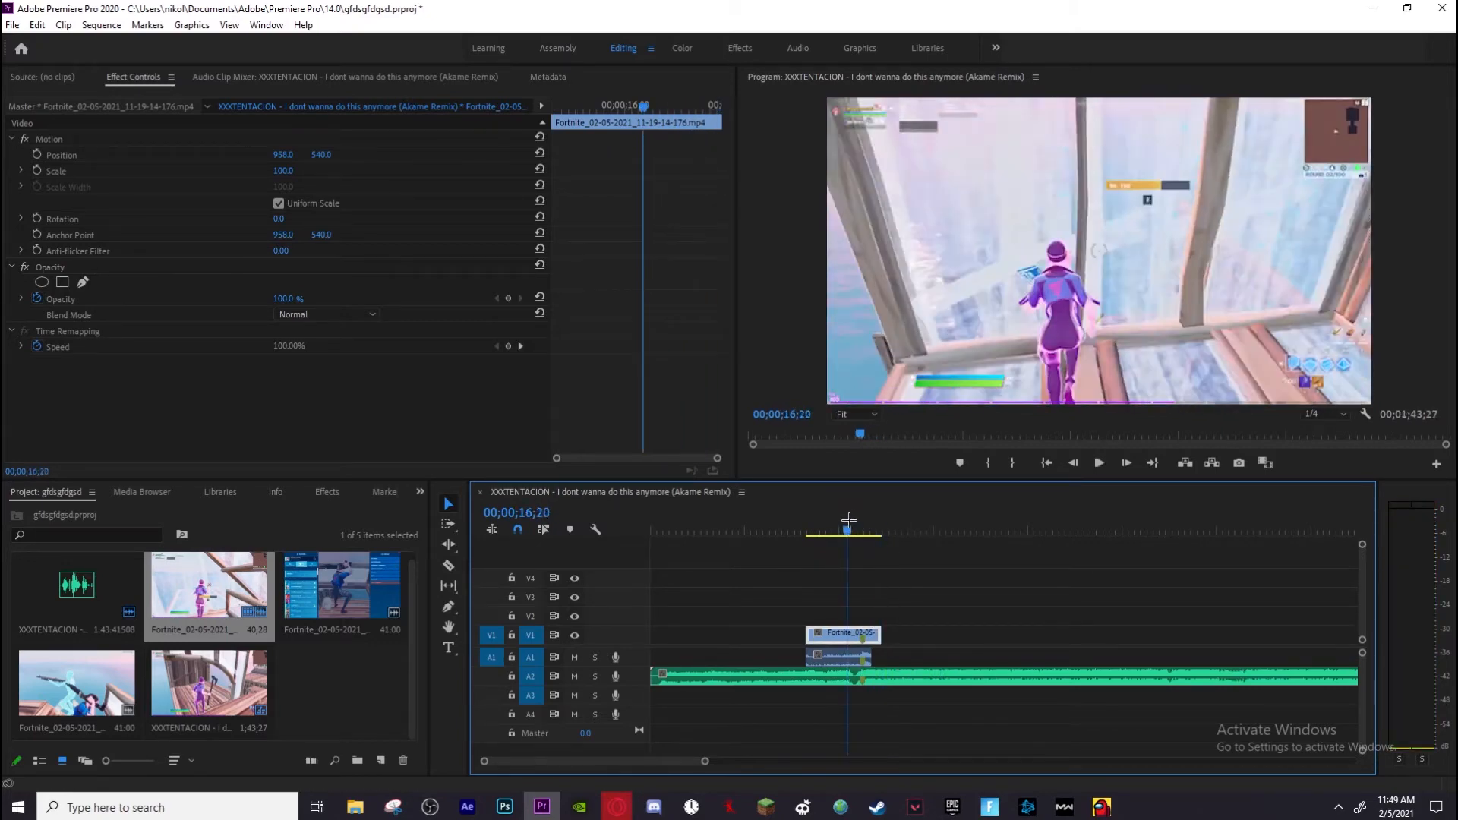
Place Fortnite_02-05-2021_11-41-26-176.mp4 directly after the first gameplay clip on V1 and scrub through it to about 00;00;35;06
click(326, 675)
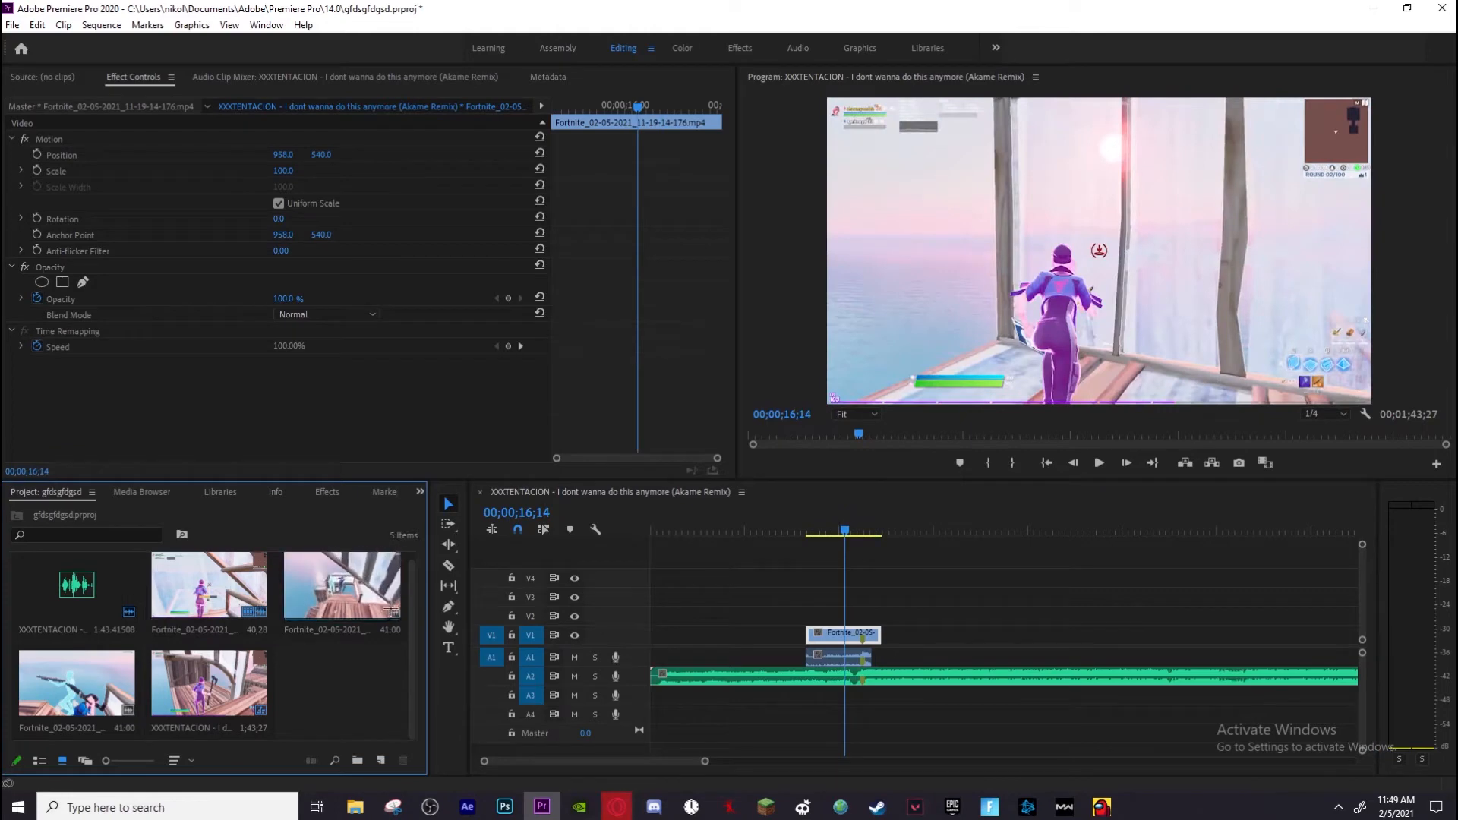
drag(318, 597, 894, 642)
drag(965, 526, 1068, 530)
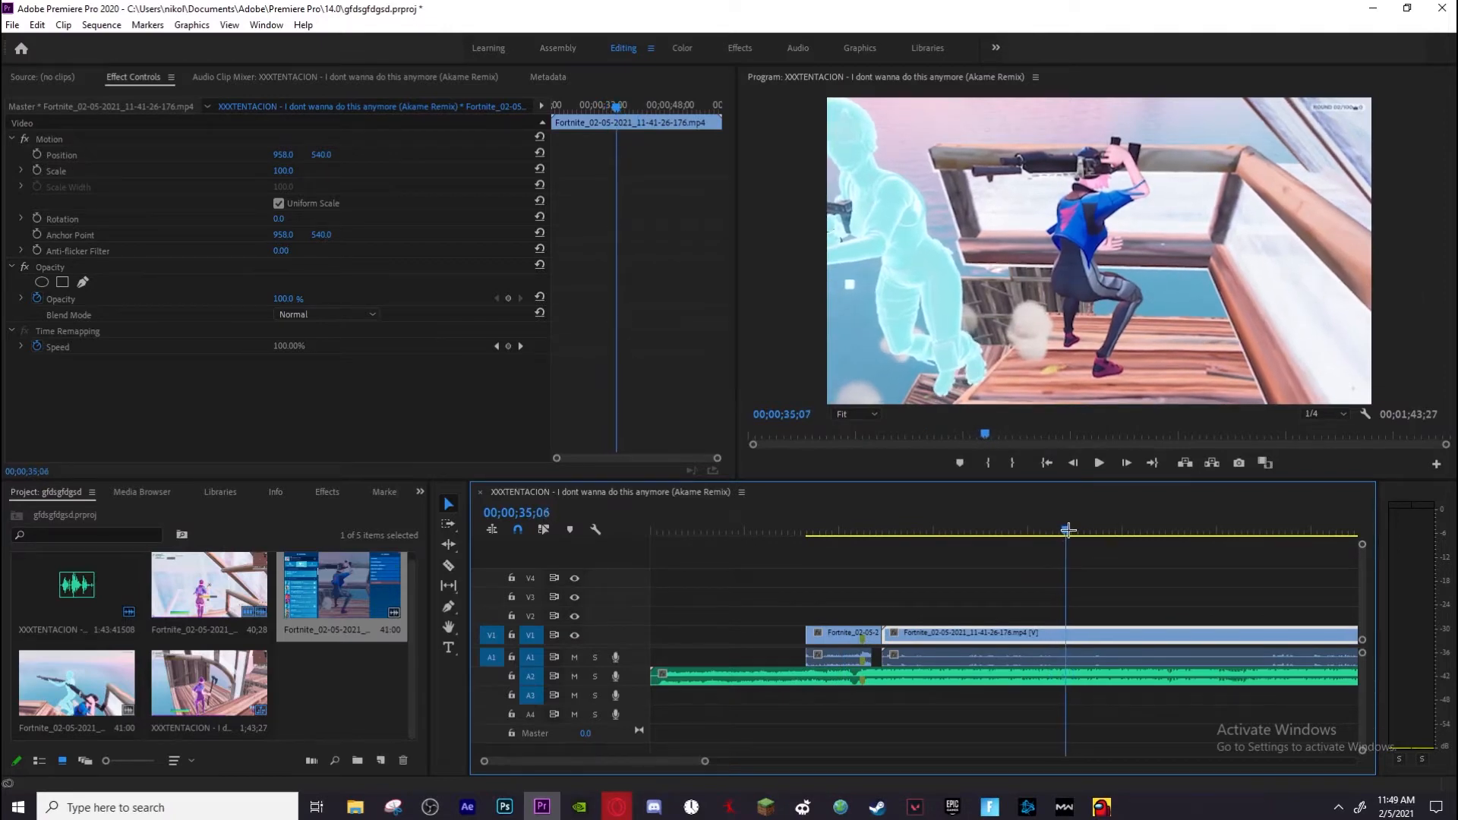
Trim the replay clip to the section ending at 00;00;37;25, move it directly after the gameplay clip, and enlarge the V1 track
drag(902, 593, 960, 663)
drag(1047, 638, 907, 638)
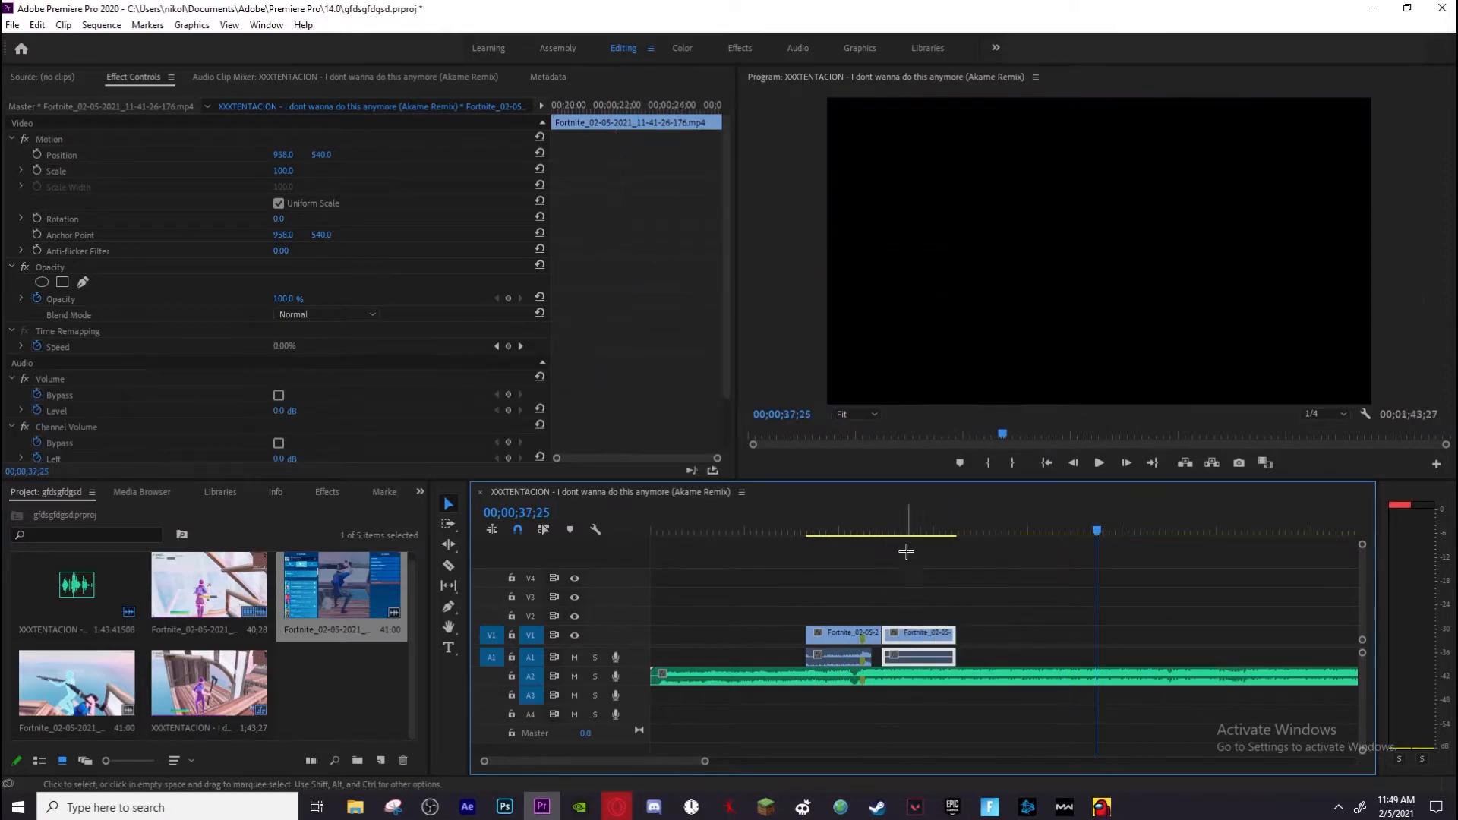
drag(898, 527, 889, 527)
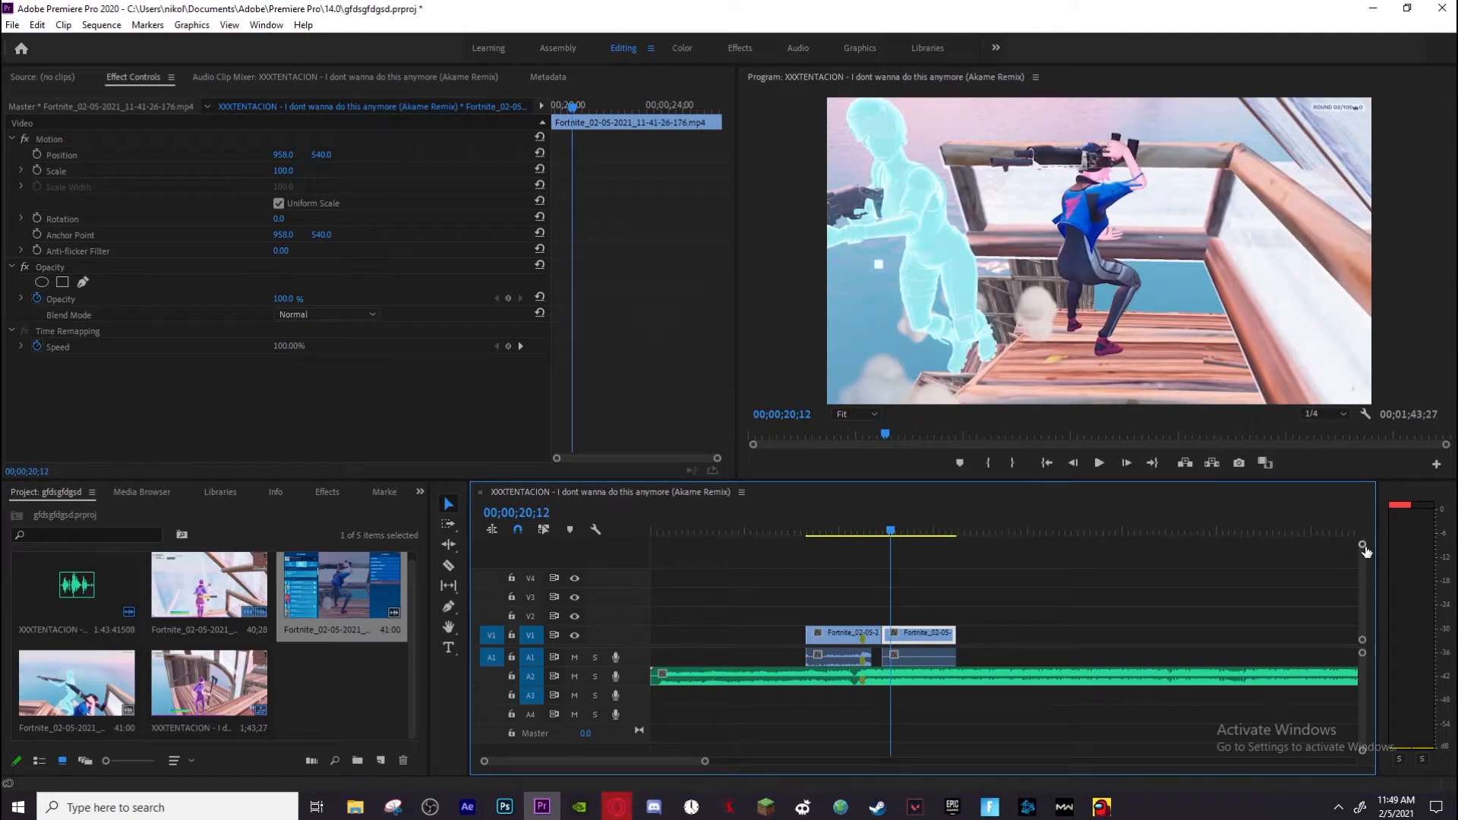
drag(1363, 546, 1363, 555)
Play the sequence from 00;00;16;04 to find the beat and add a marker to the song clip at 00;00;17;03
drag(893, 530, 840, 529)
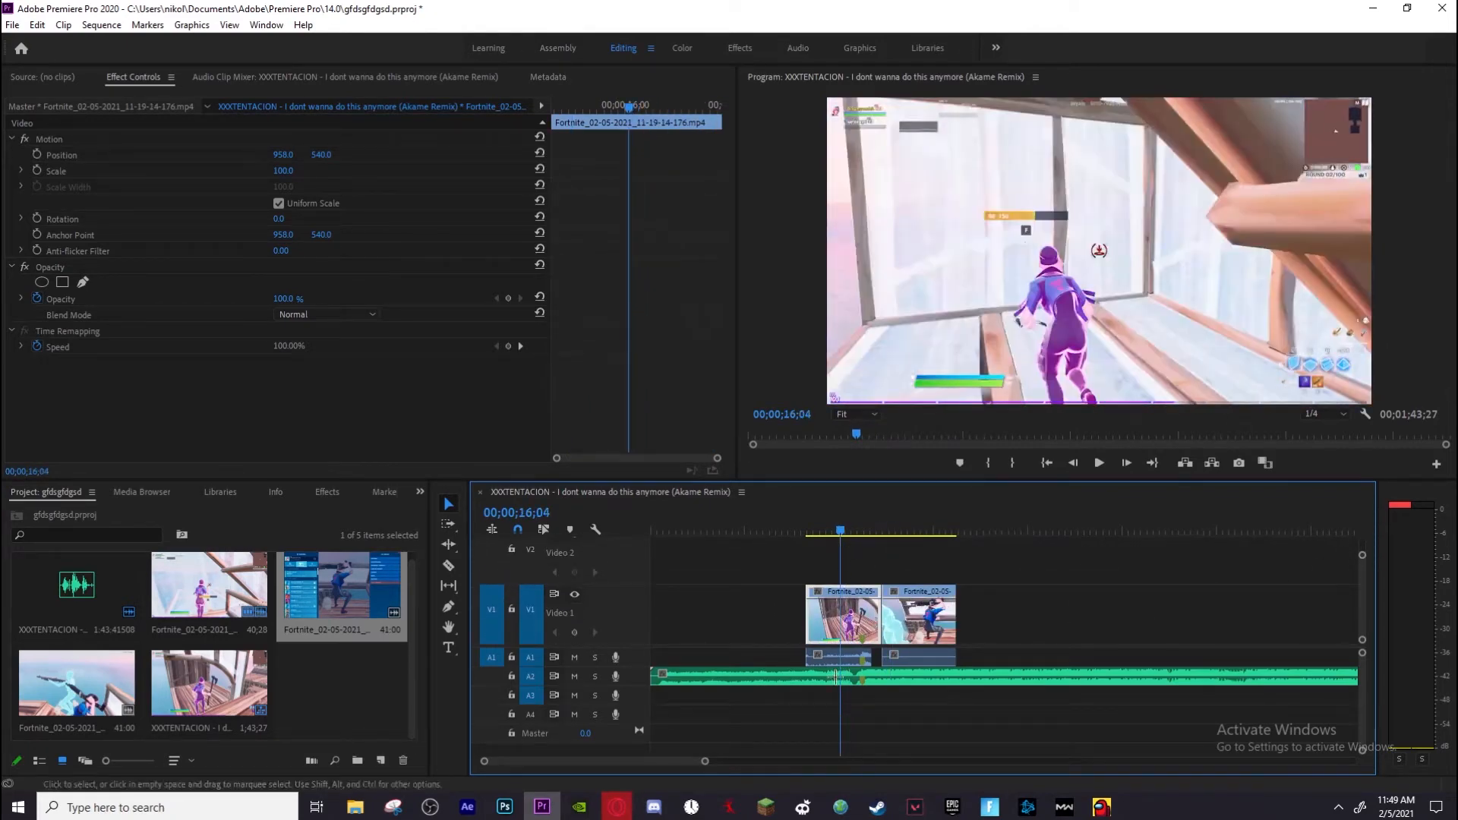
drag(705, 761, 604, 760)
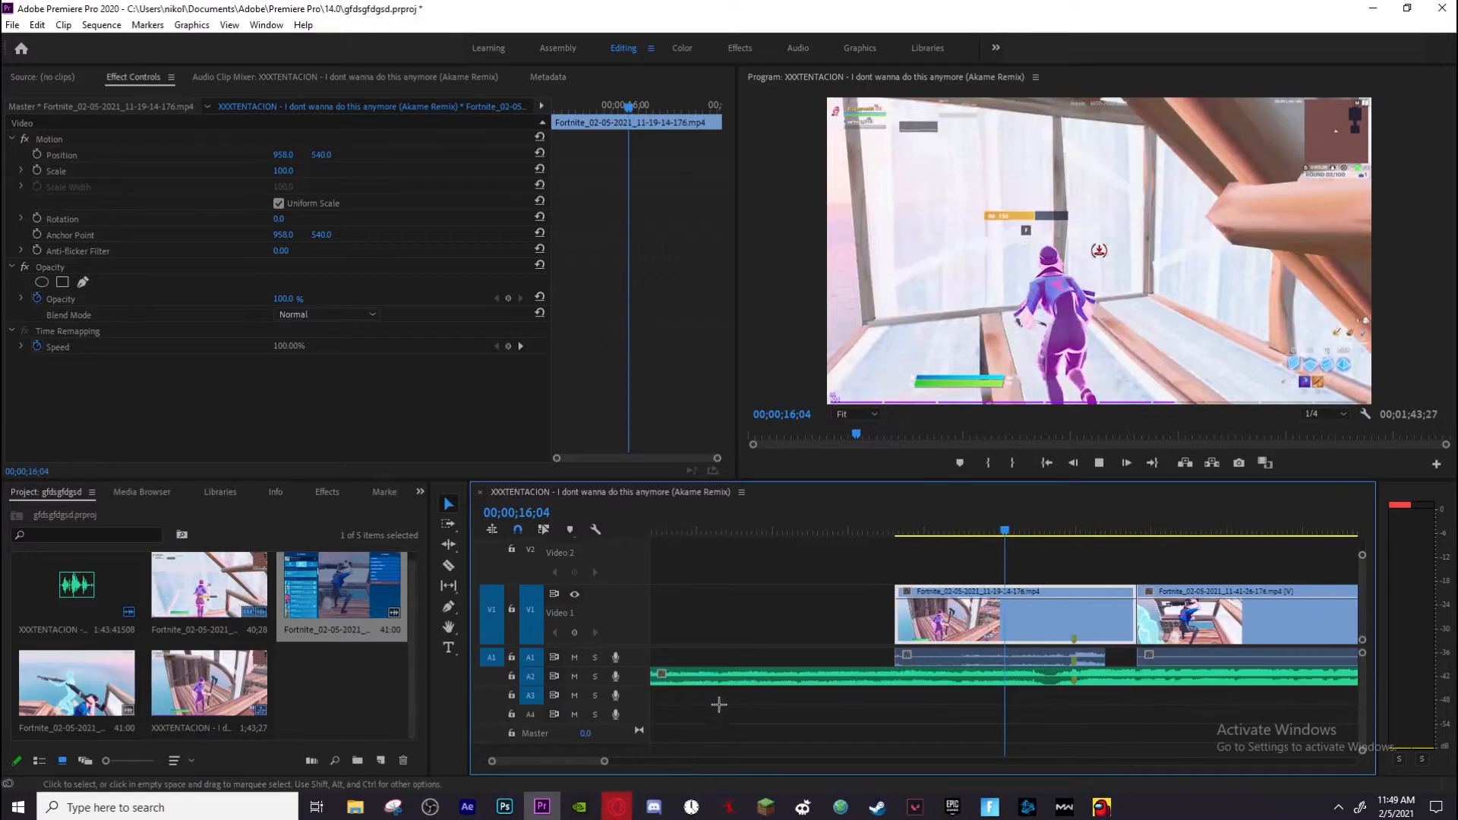
key(space)
click(1047, 676)
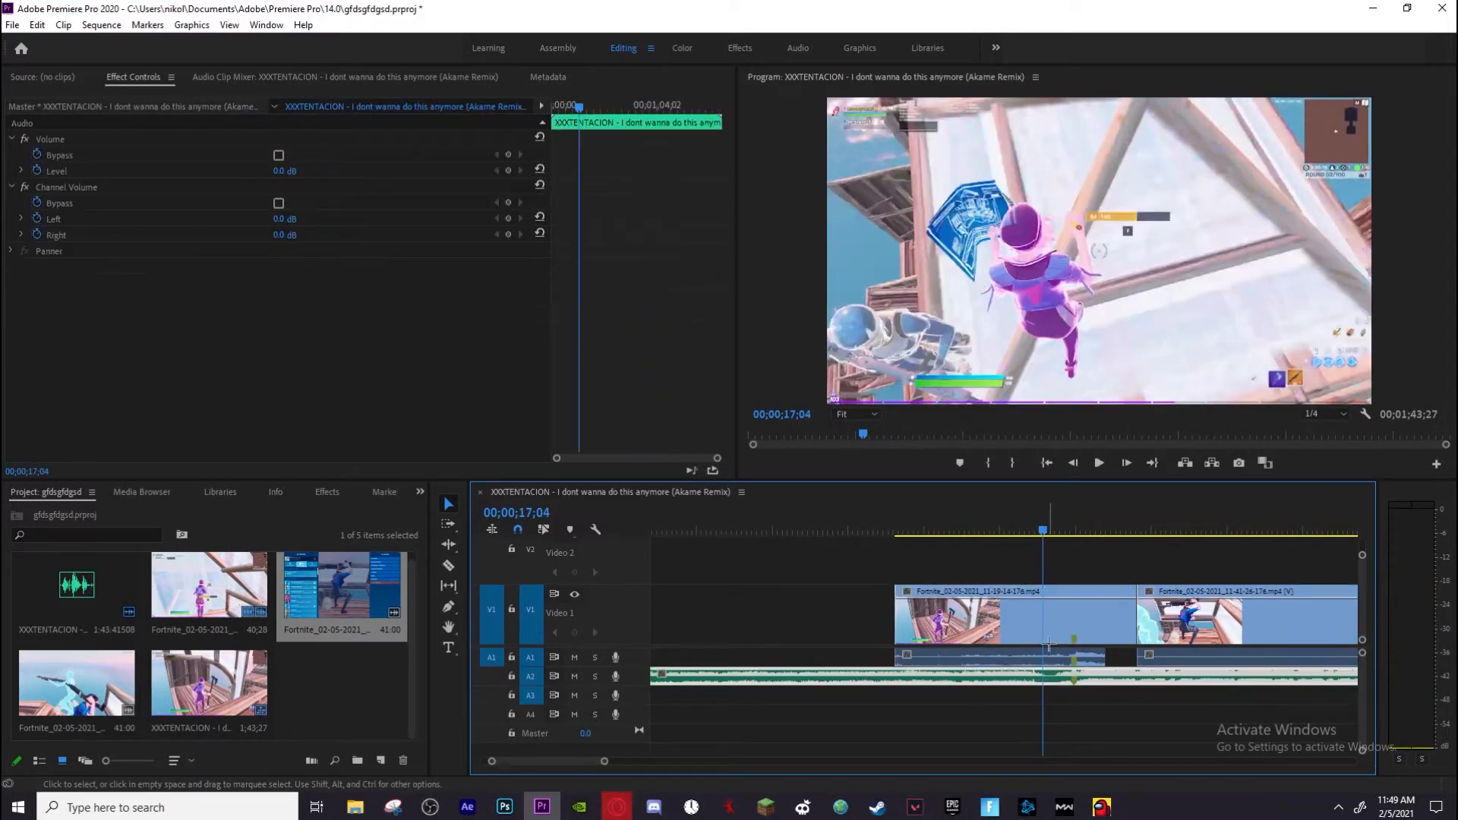
click(1073, 463)
click(1073, 462)
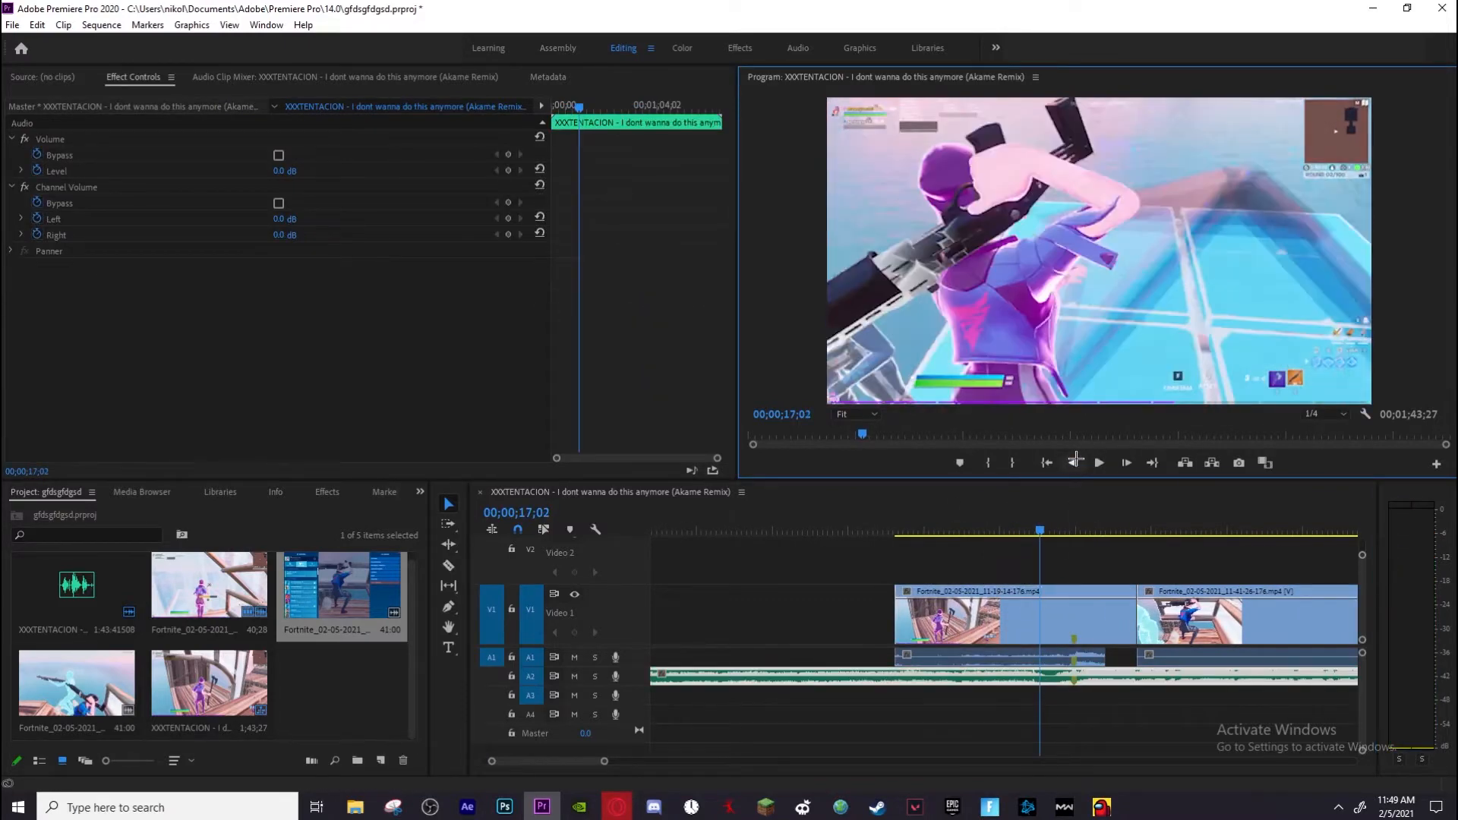
click(1043, 677)
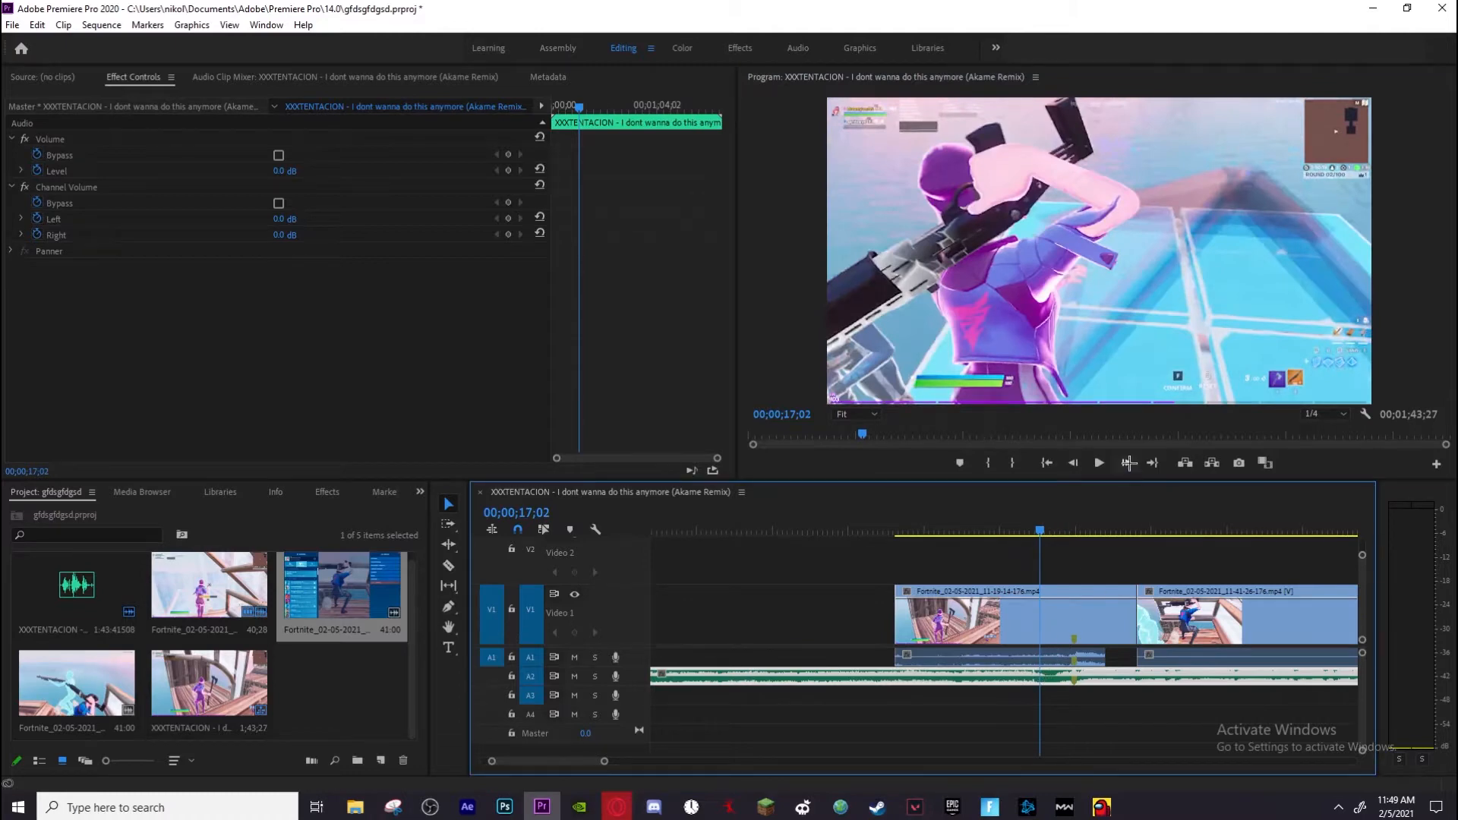
key(Right)
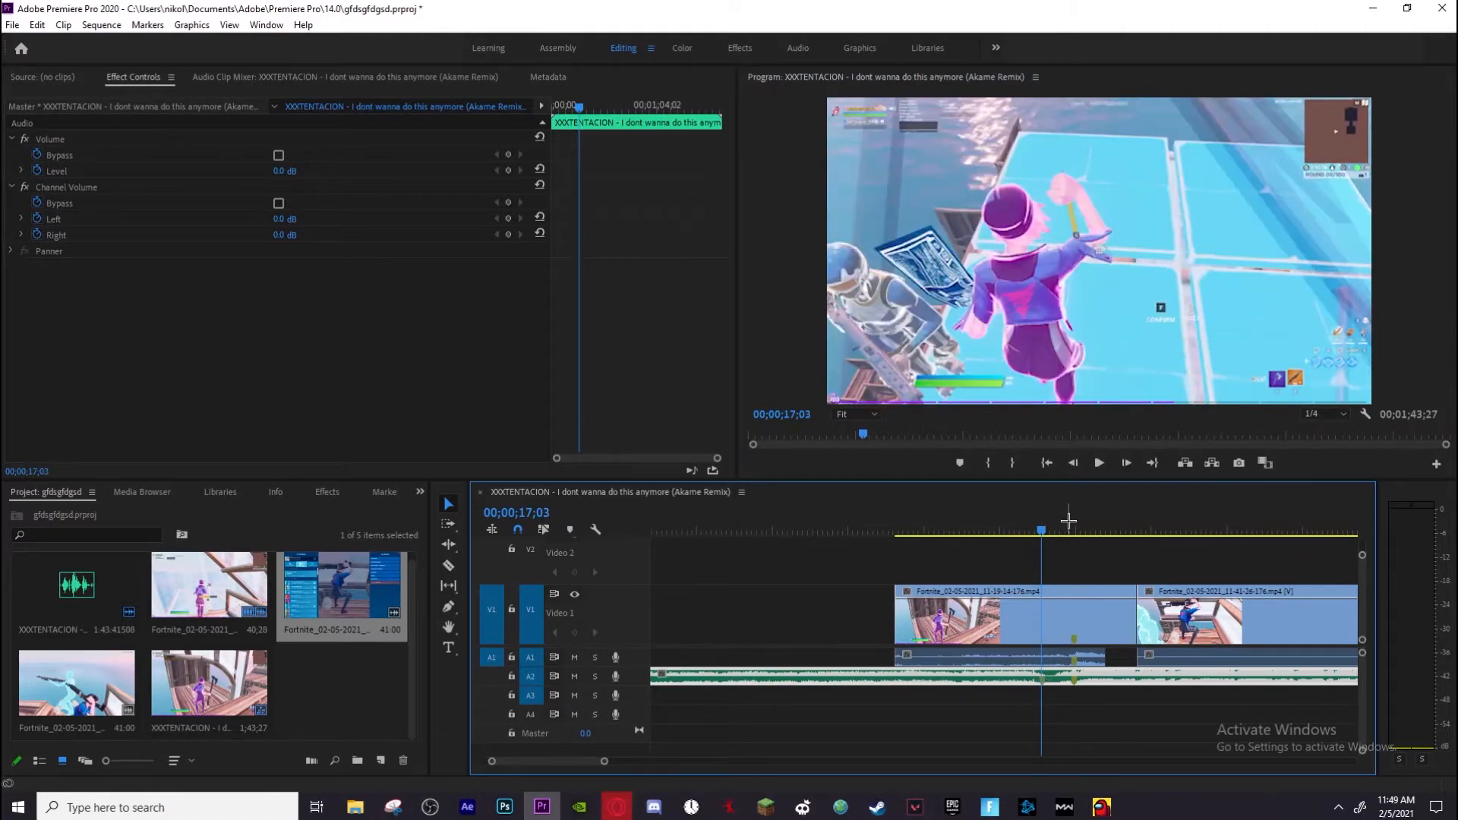
Mark the gameplay clip at 00;00;17;18 and move the clip earlier so this marker lines up with the song's new marker
drag(1042, 526, 1060, 526)
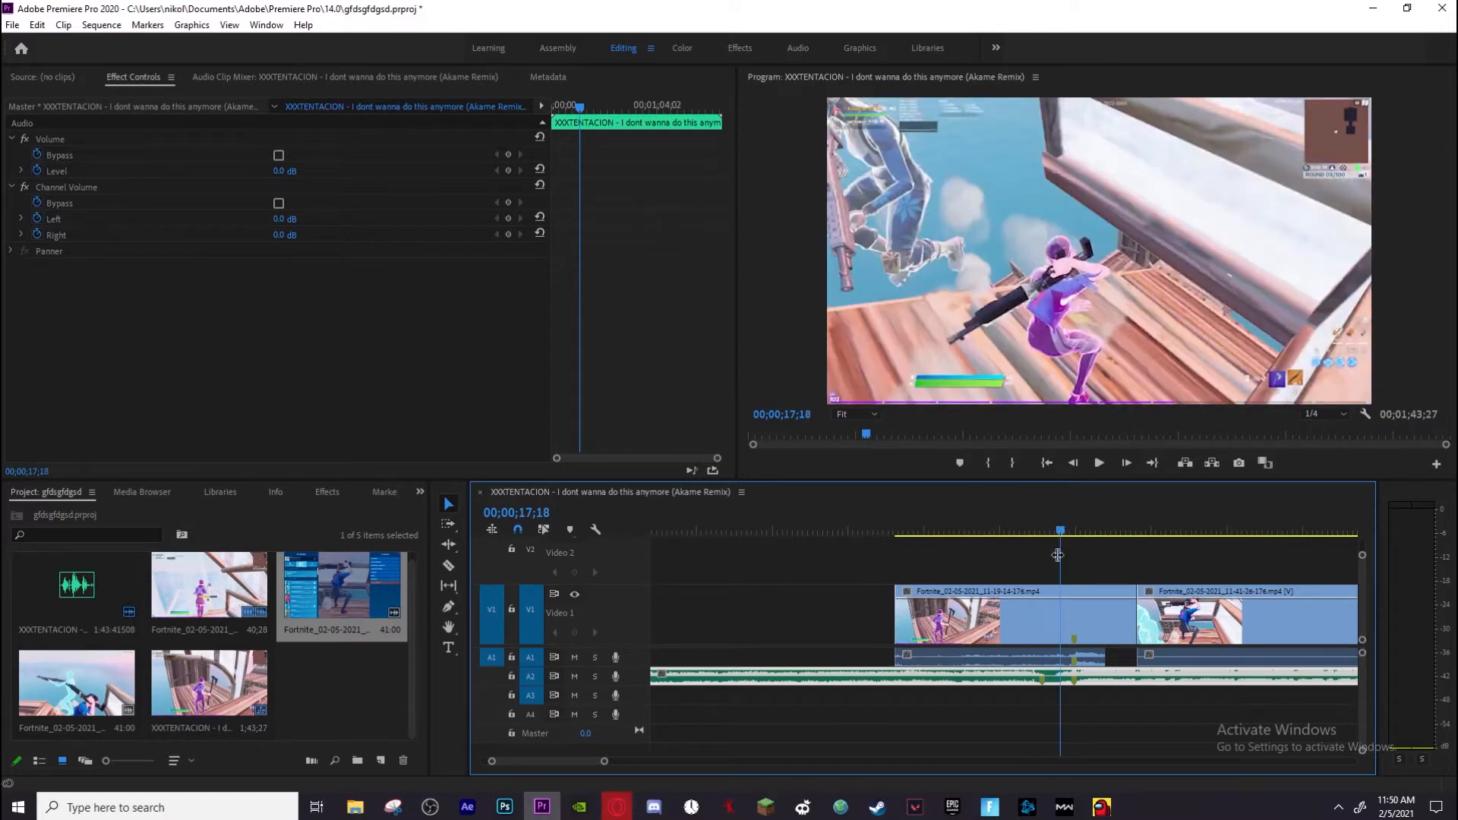
click(1036, 619)
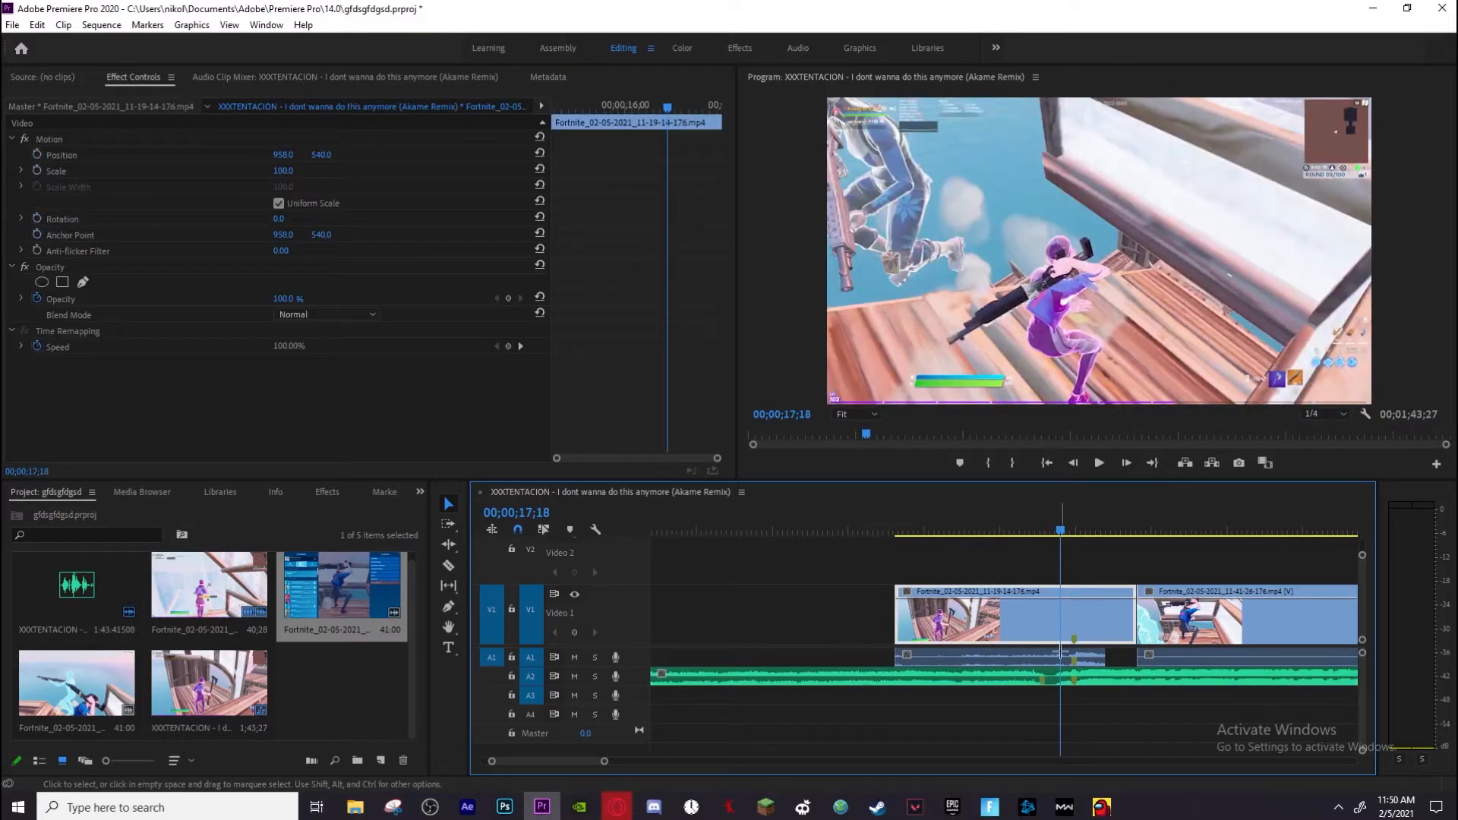
mouse_move(1039, 620)
mouse_down()
mouse_move(1050, 658)
mouse_move(1029, 621)
mouse_up()
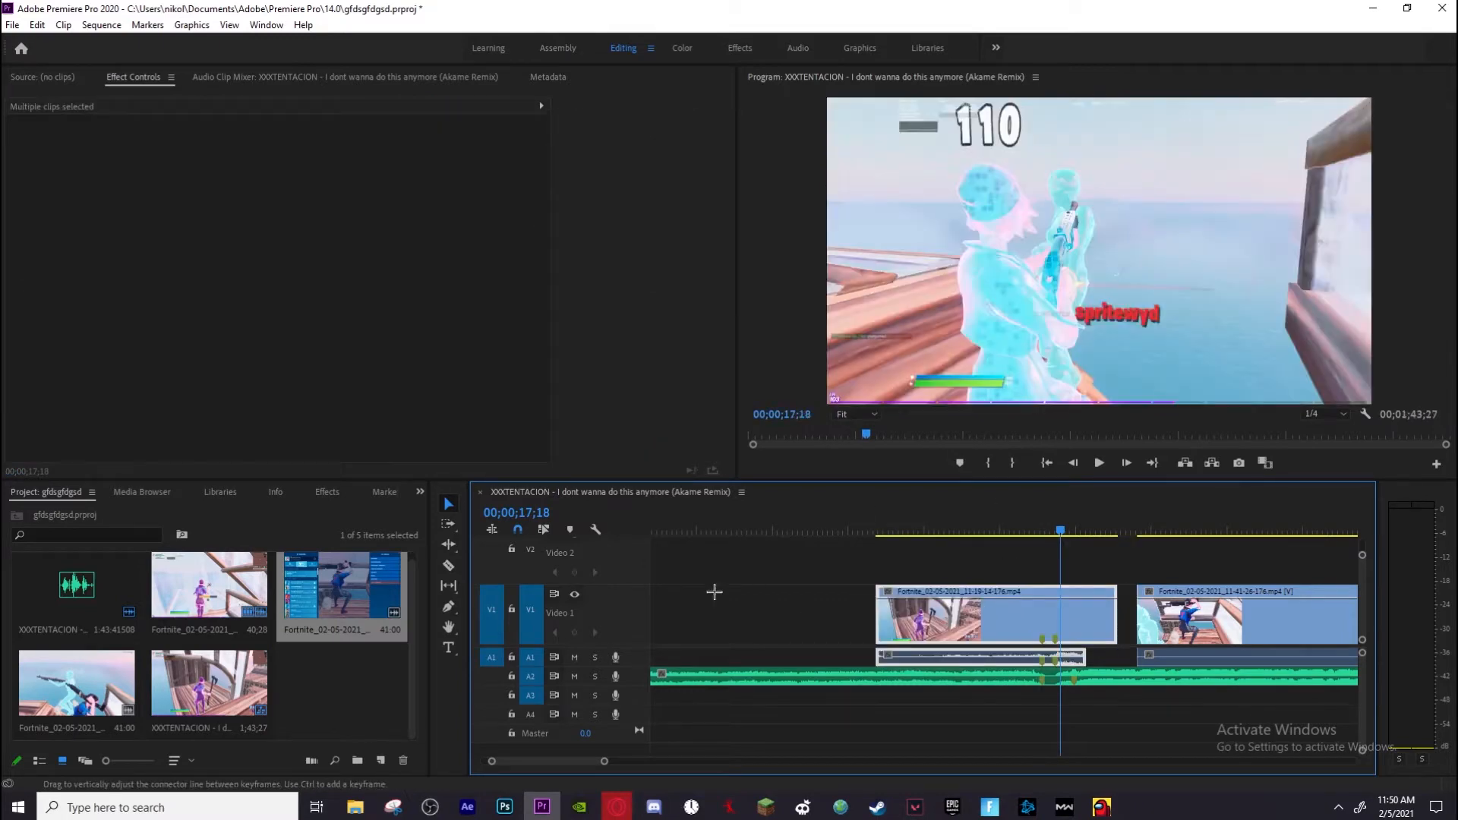
Split the gameplay clip and its audio with the Razor tool at the aligned marker, 00;00;17;03
drag(1061, 523, 1049, 526)
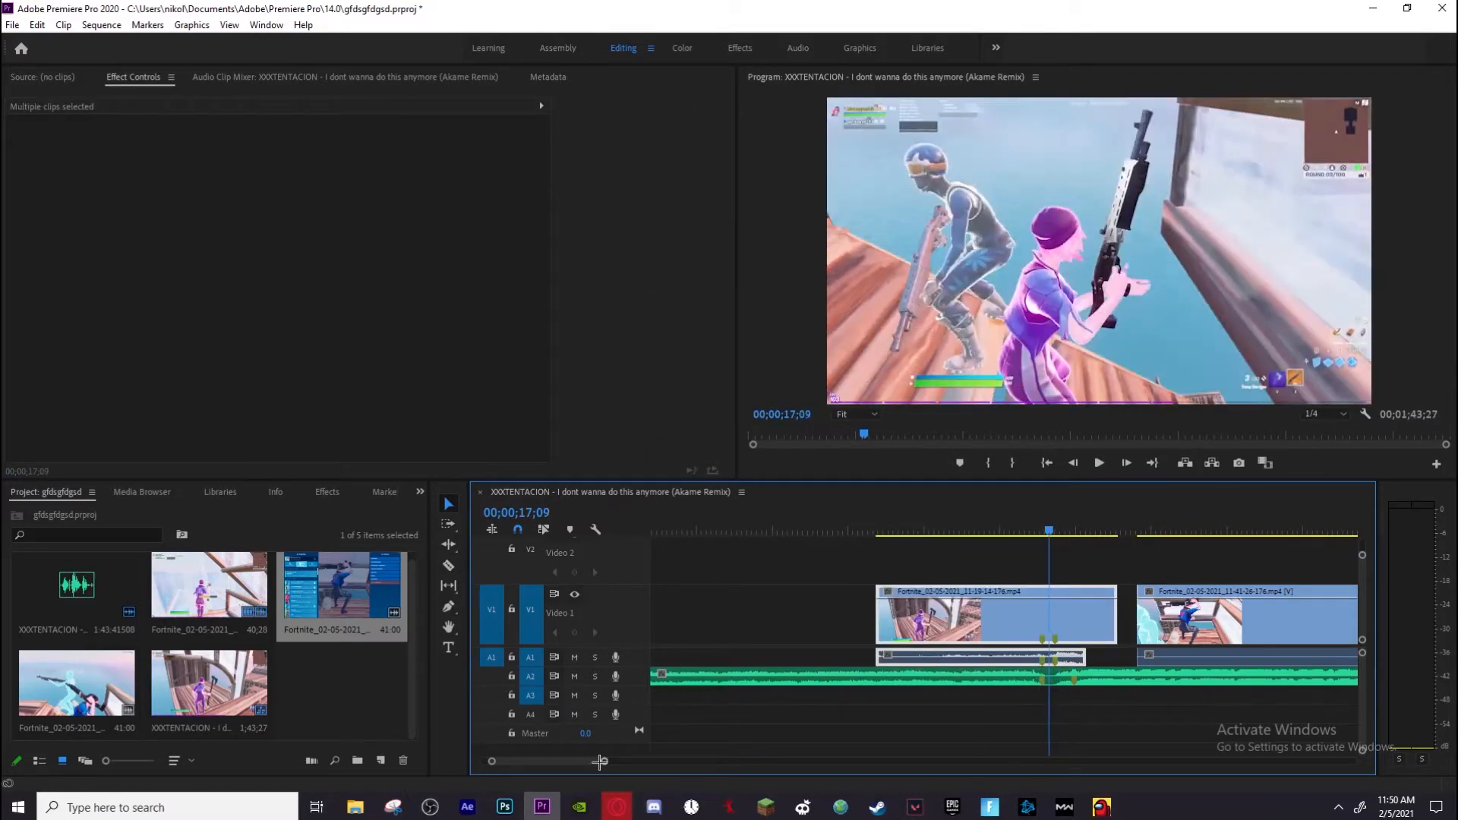
drag(605, 763, 538, 762)
drag(1000, 530, 955, 602)
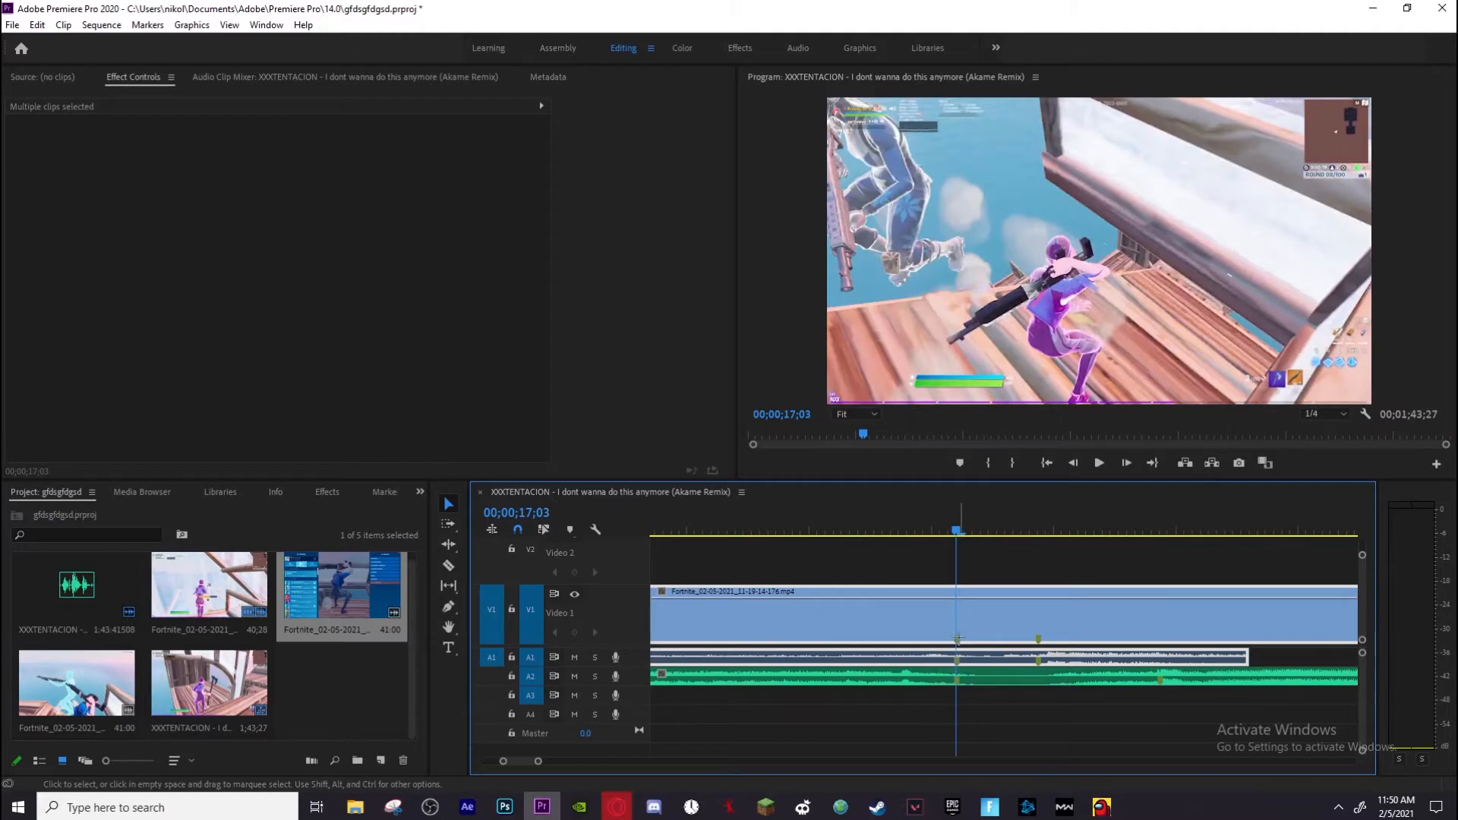
click(449, 566)
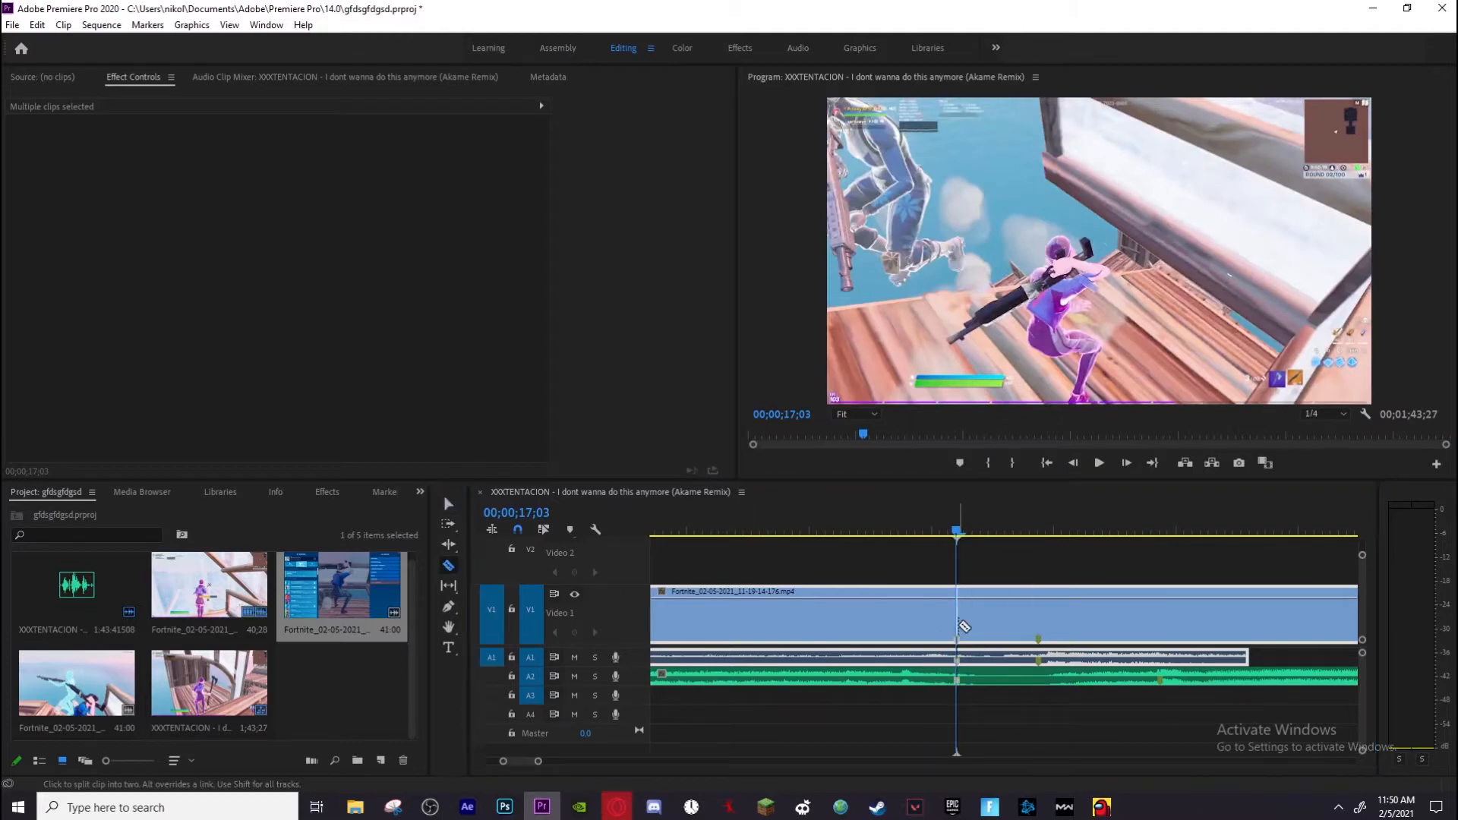
click(960, 624)
click(450, 504)
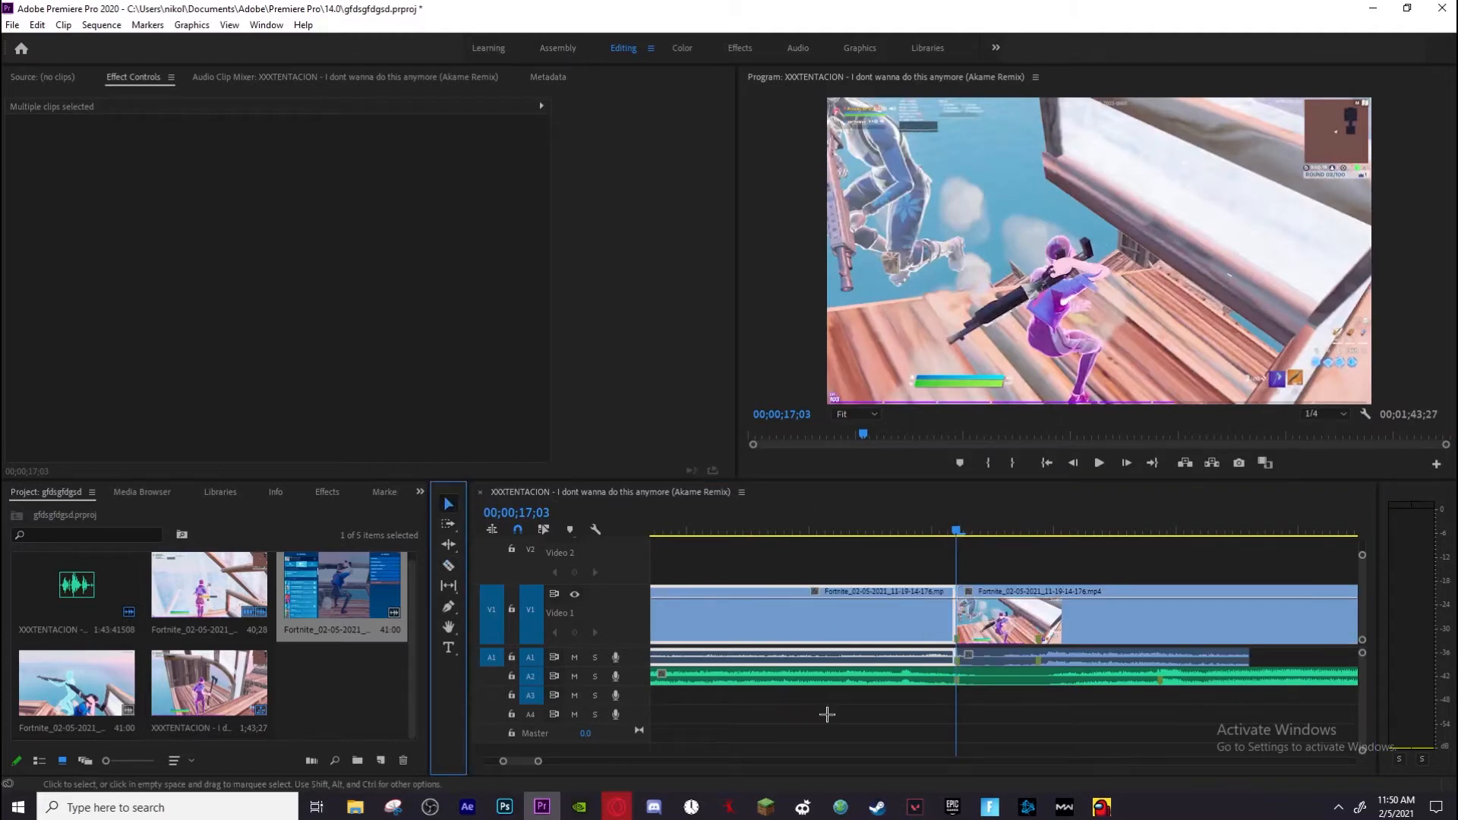
Move the replay clip further along V1, shift the second gameplay section to start at the song's second marker, and play the result
drag(538, 761, 655, 757)
drag(1073, 564, 1008, 646)
drag(1014, 623, 1105, 621)
drag(1003, 569, 960, 659)
drag(961, 618, 977, 616)
click(928, 530)
key(space)
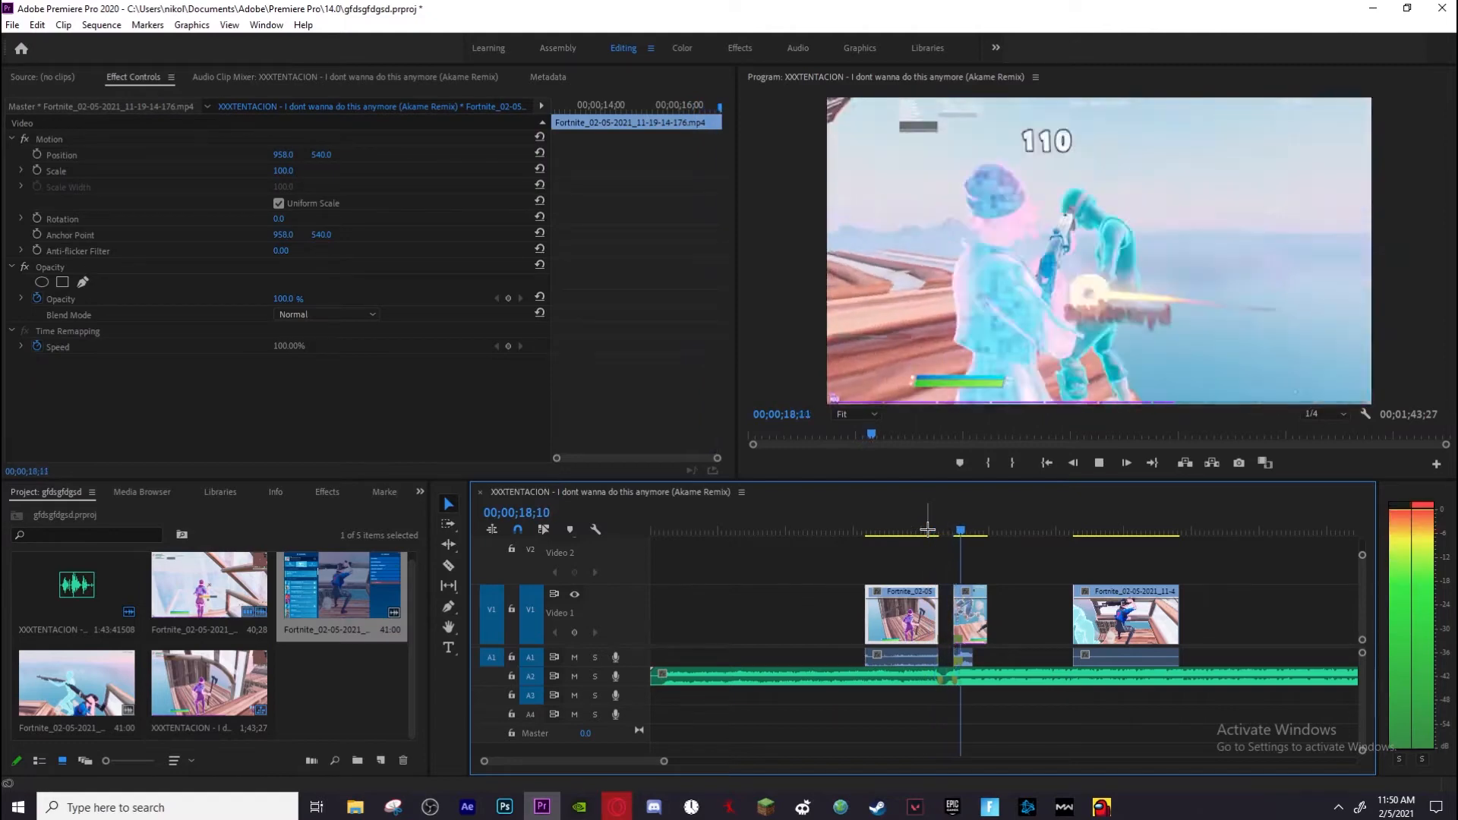
key(space)
Display the Time Remapping speed line on the replay clip and delete the clip's audio
drag(665, 760, 635, 740)
click(1245, 616)
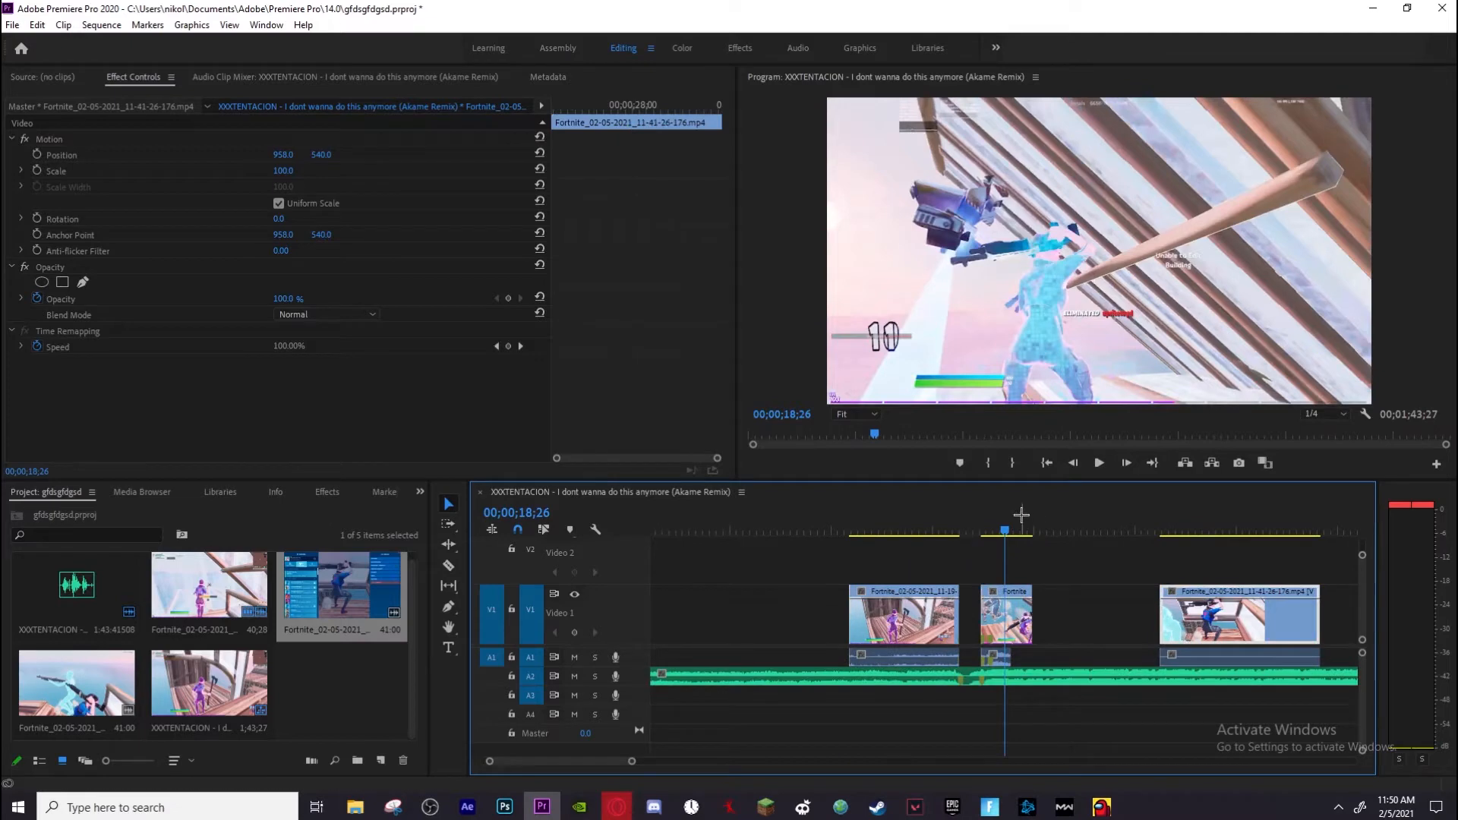
click(1176, 530)
drag(630, 762, 586, 761)
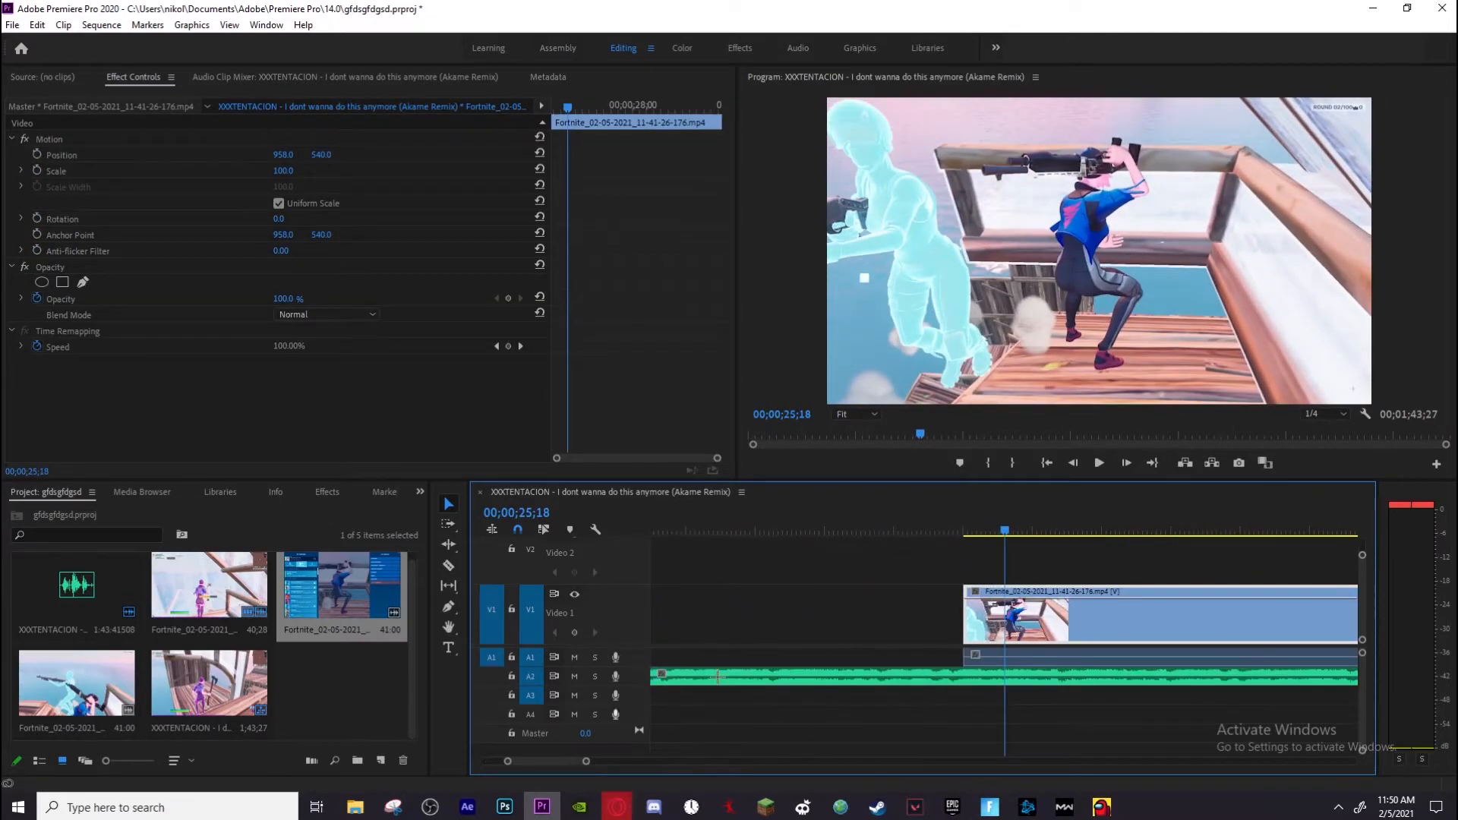
click(977, 591)
mouse_move(1023, 640)
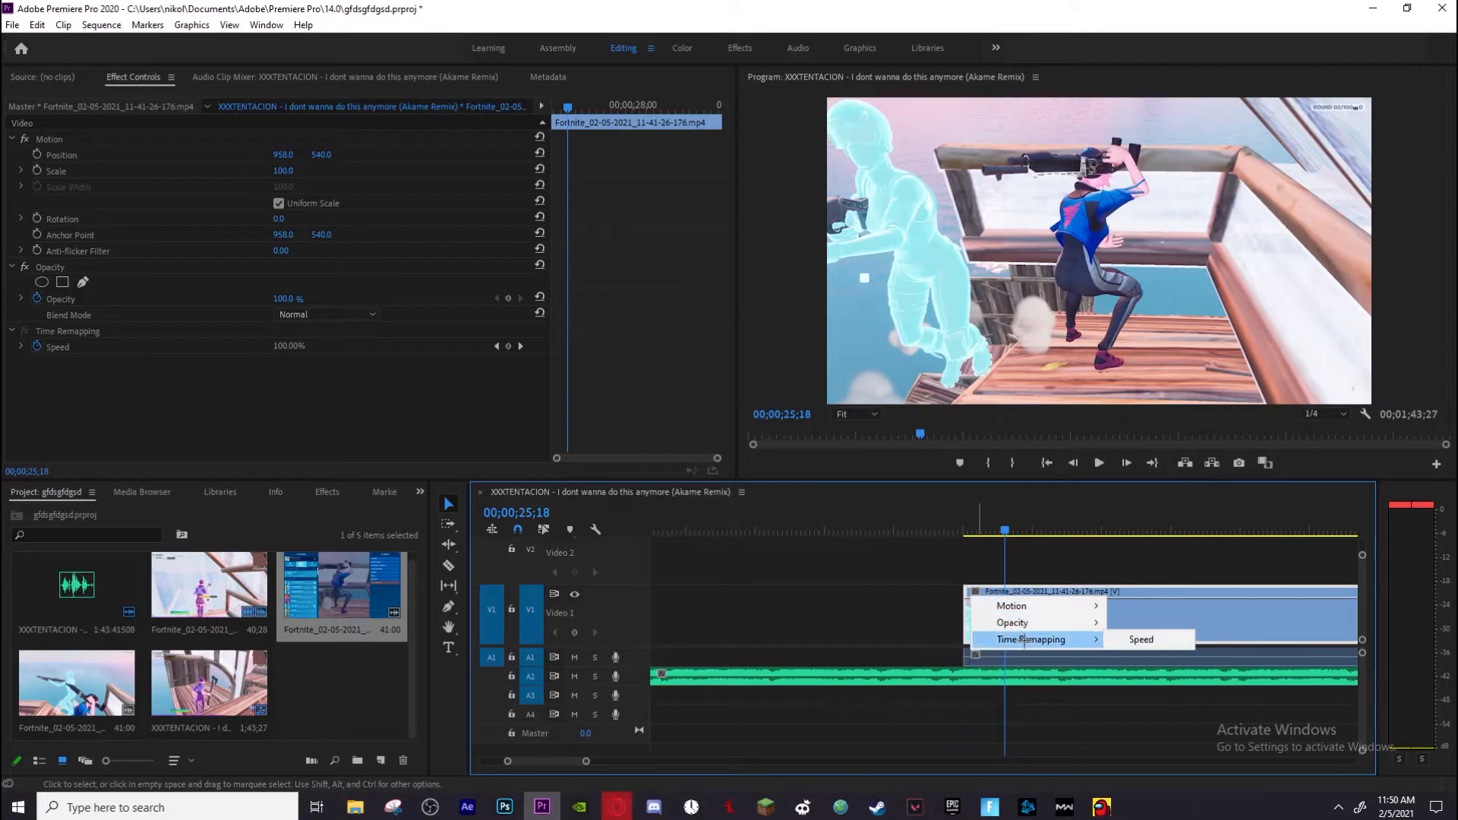
click(1143, 637)
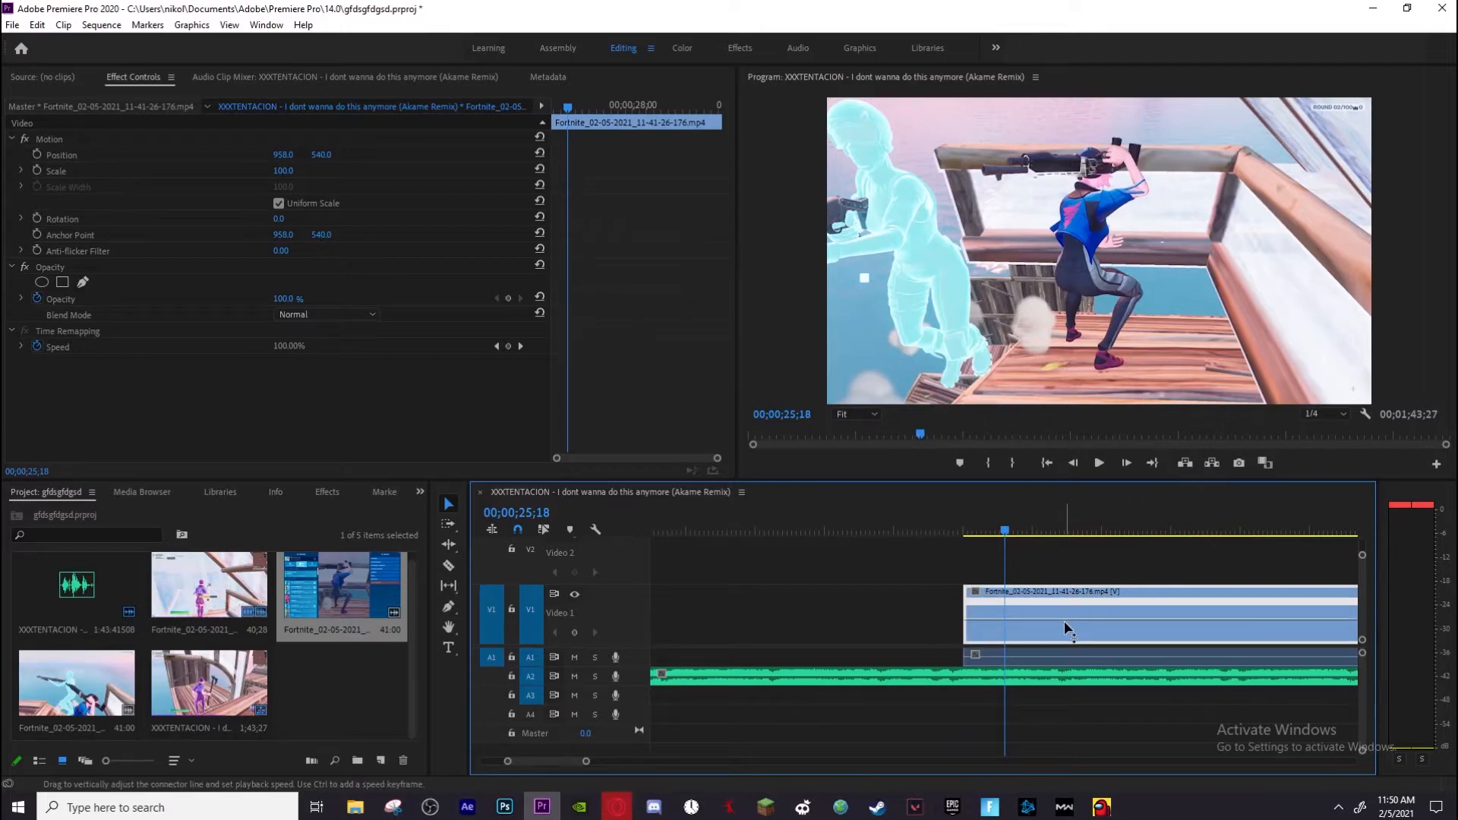
click(1055, 661)
key(Delete)
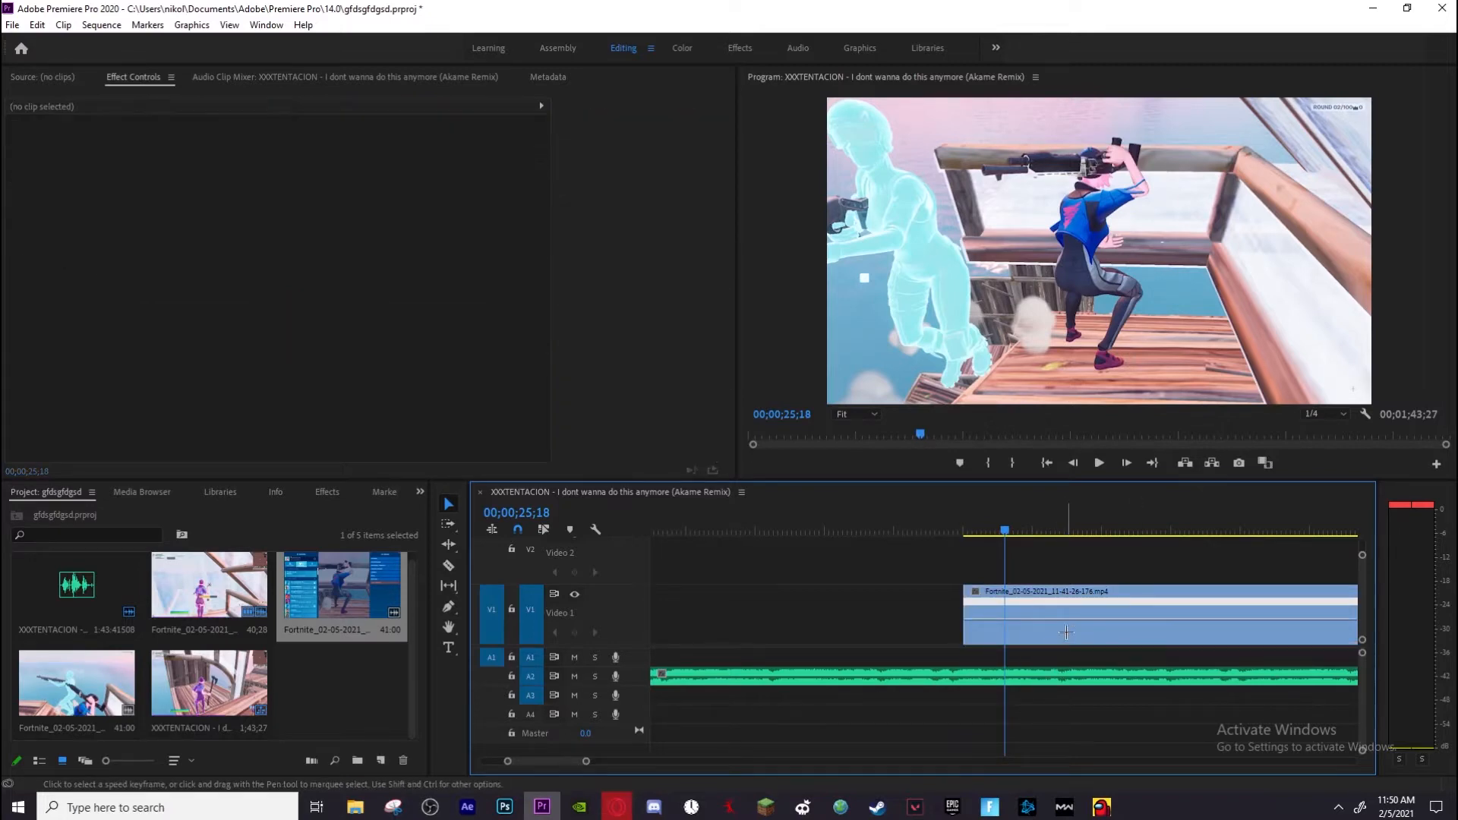
Raise the replay clip's speed to 702% and play it from its start
drag(1063, 625, 1063, 615)
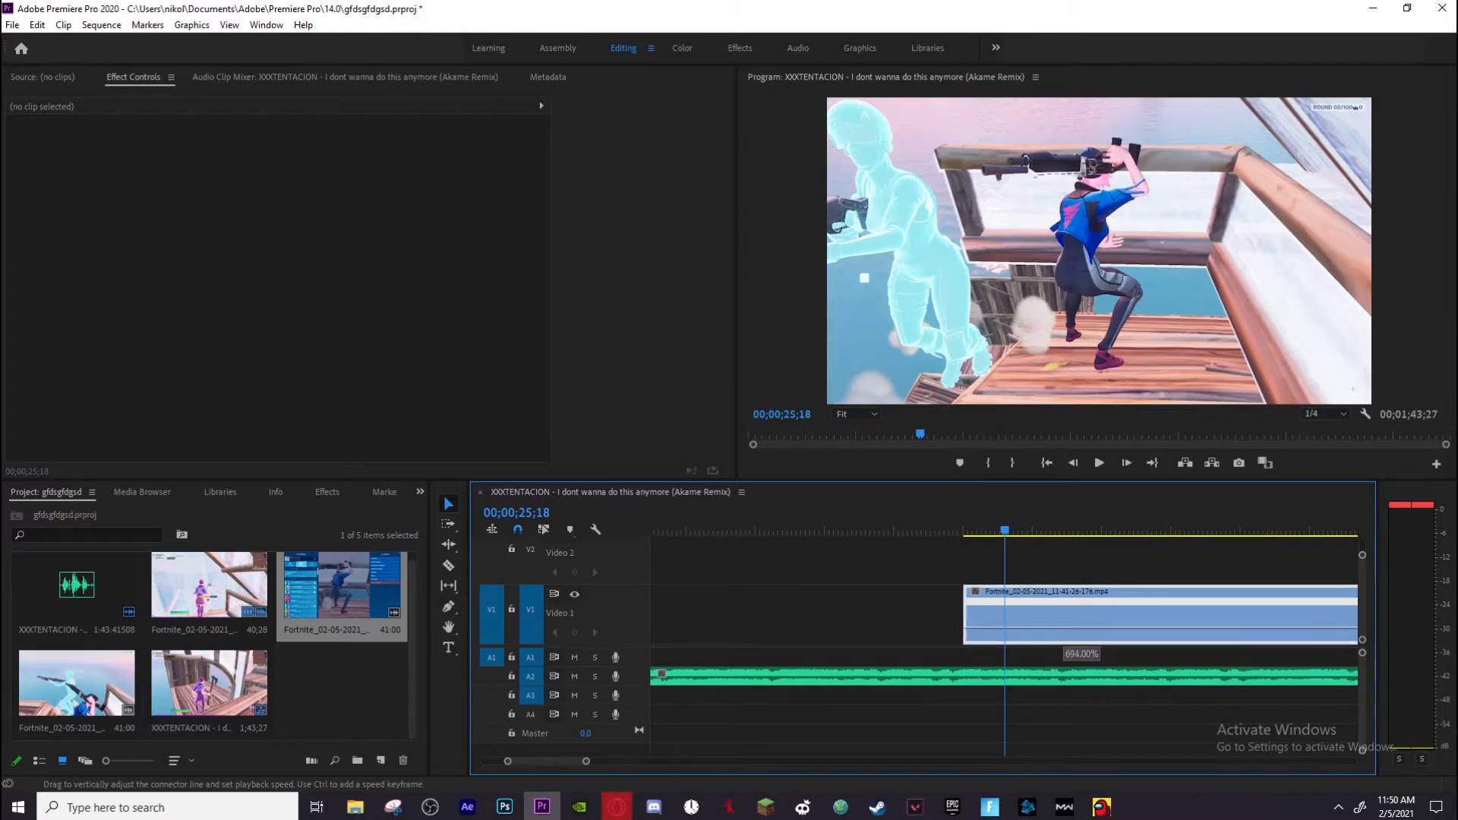
drag(1064, 615, 1073, 190)
drag(1002, 528, 971, 523)
key(space)
key(space)
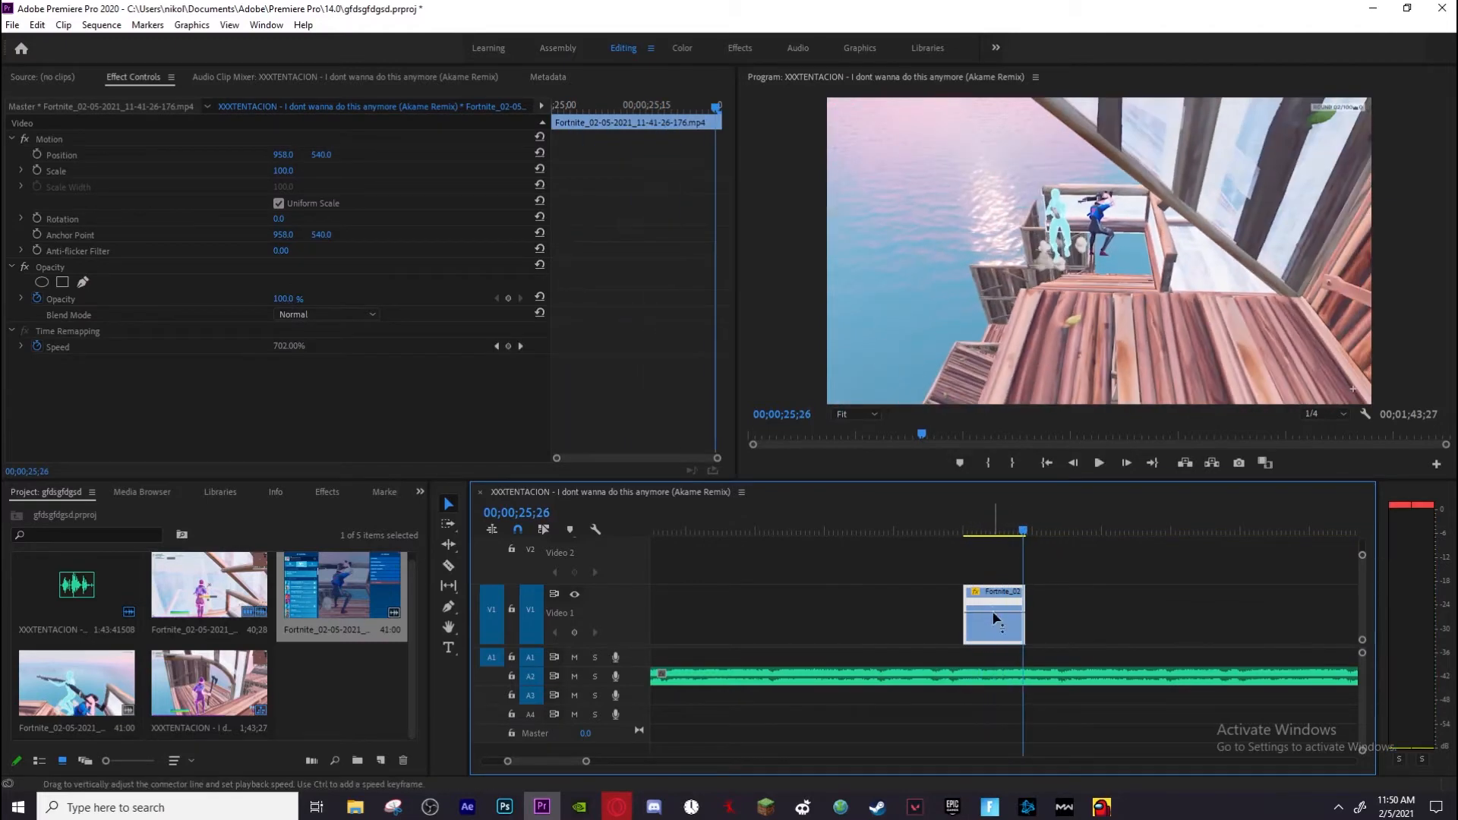
Raise the replay clip's speed to 1900% and step through it frame by frame to 00;00;25;08
drag(1002, 607, 1000, 423)
drag(998, 524, 964, 526)
key(space)
key(space)
drag(987, 611, 986, 544)
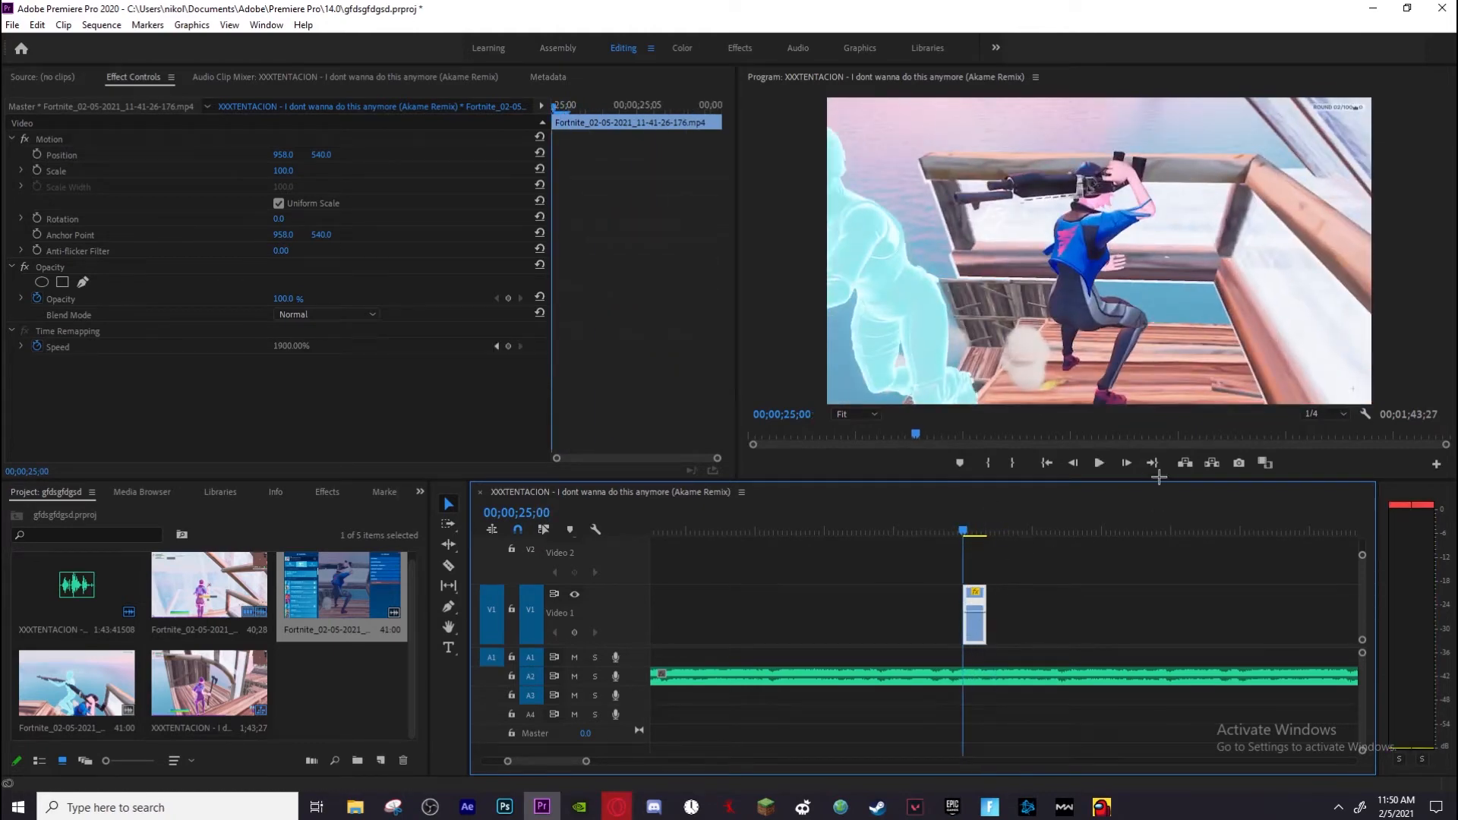
click(1127, 463)
click(1127, 464)
click(1127, 463)
click(1127, 464)
click(1127, 463)
click(1127, 463)
click(1127, 463)
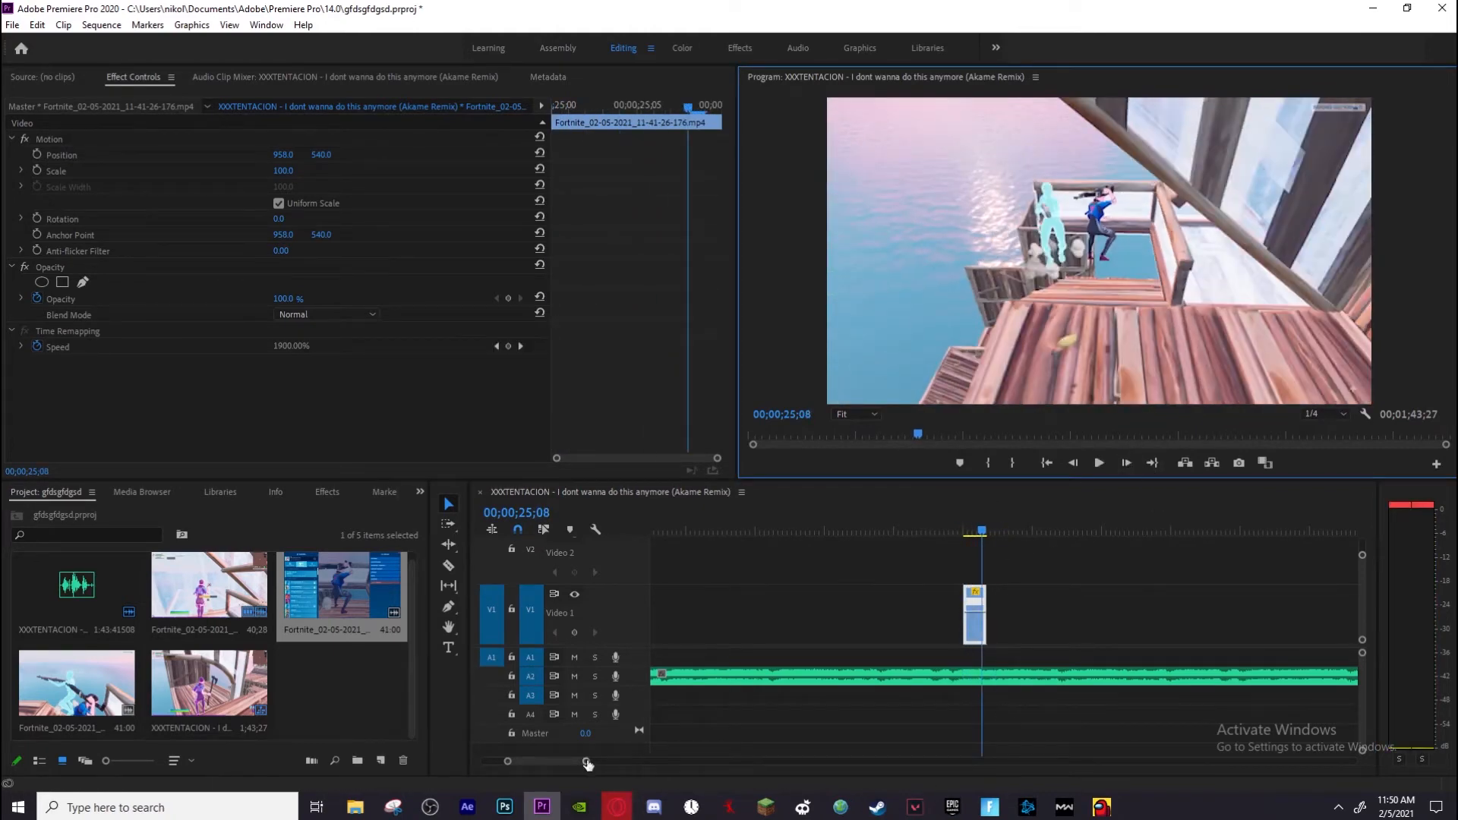
Move the replay clip into the gap directly after the first gameplay section and set its speed to 1170%
drag(587, 763, 636, 761)
drag(1002, 604, 795, 619)
click(812, 532)
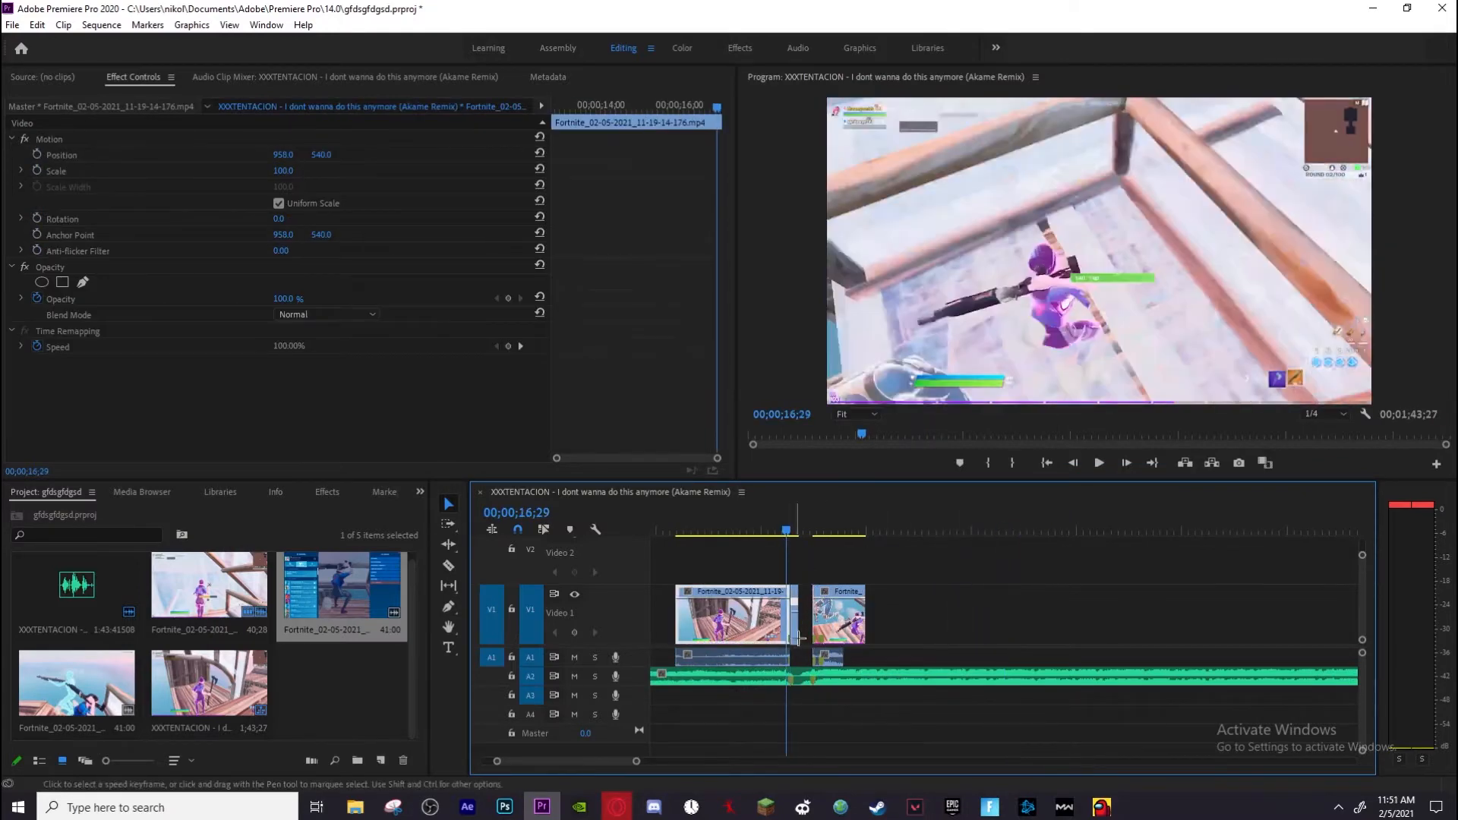
drag(637, 761, 597, 767)
drag(1037, 613, 1035, 611)
drag(1035, 689, 1098, 562)
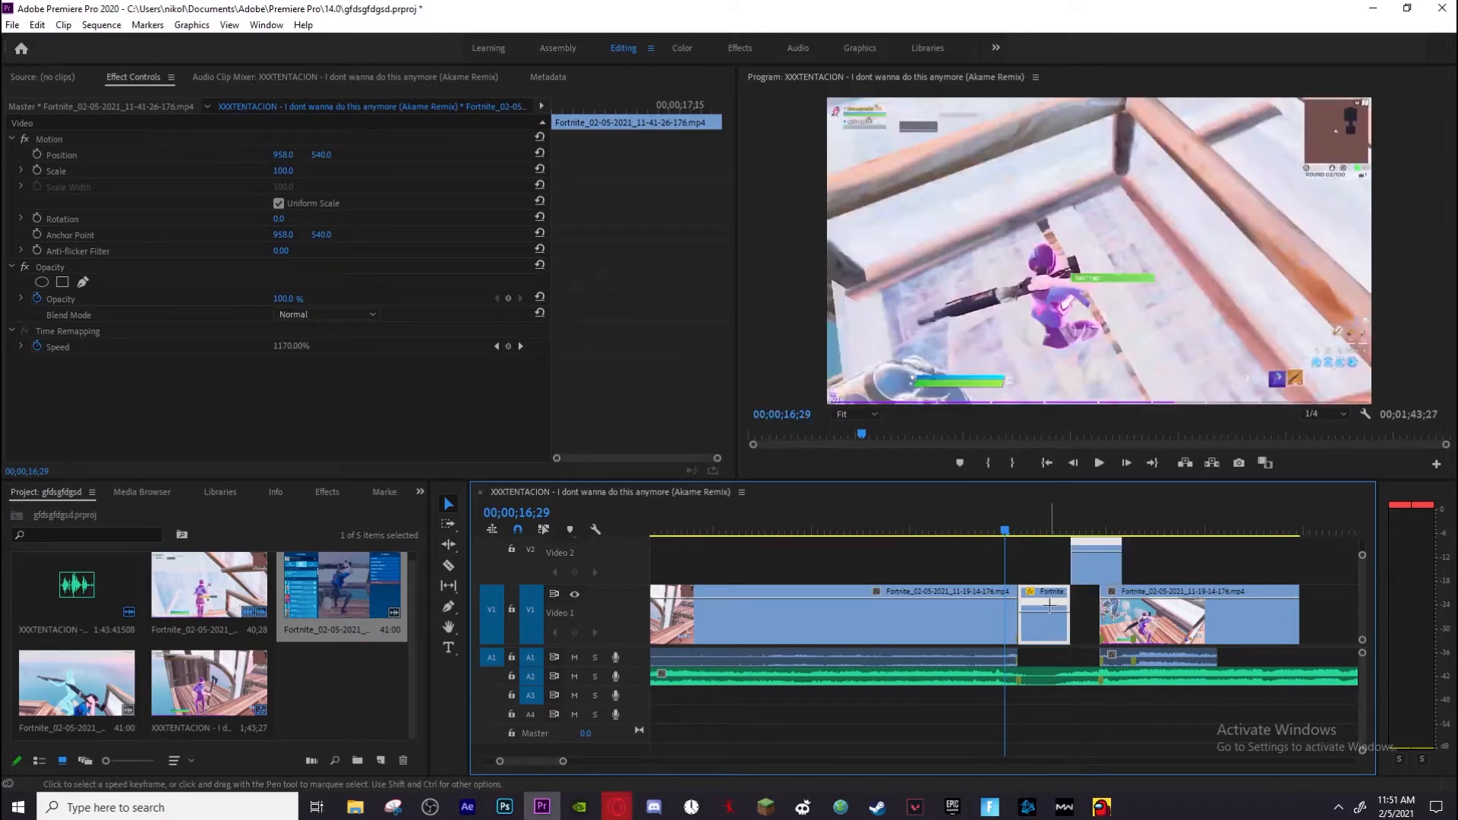
drag(1057, 624, 1060, 575)
key(ctrl+z)
key(ctrl+z)
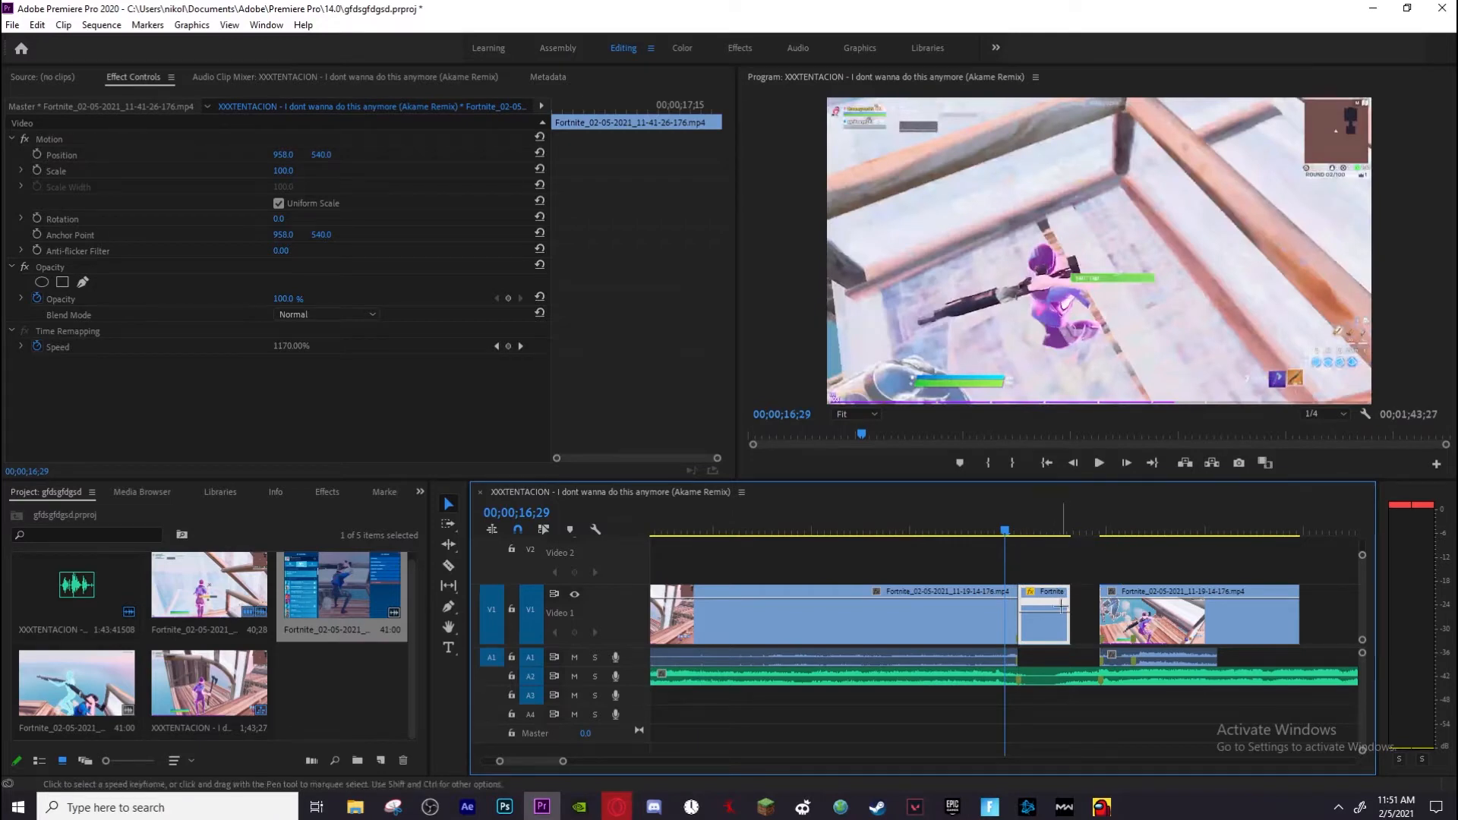
Duplicate the sped-up replay clip onto V2, starting where the original ends, and scrub to 00;00;17;21
drag(1048, 635, 1096, 580)
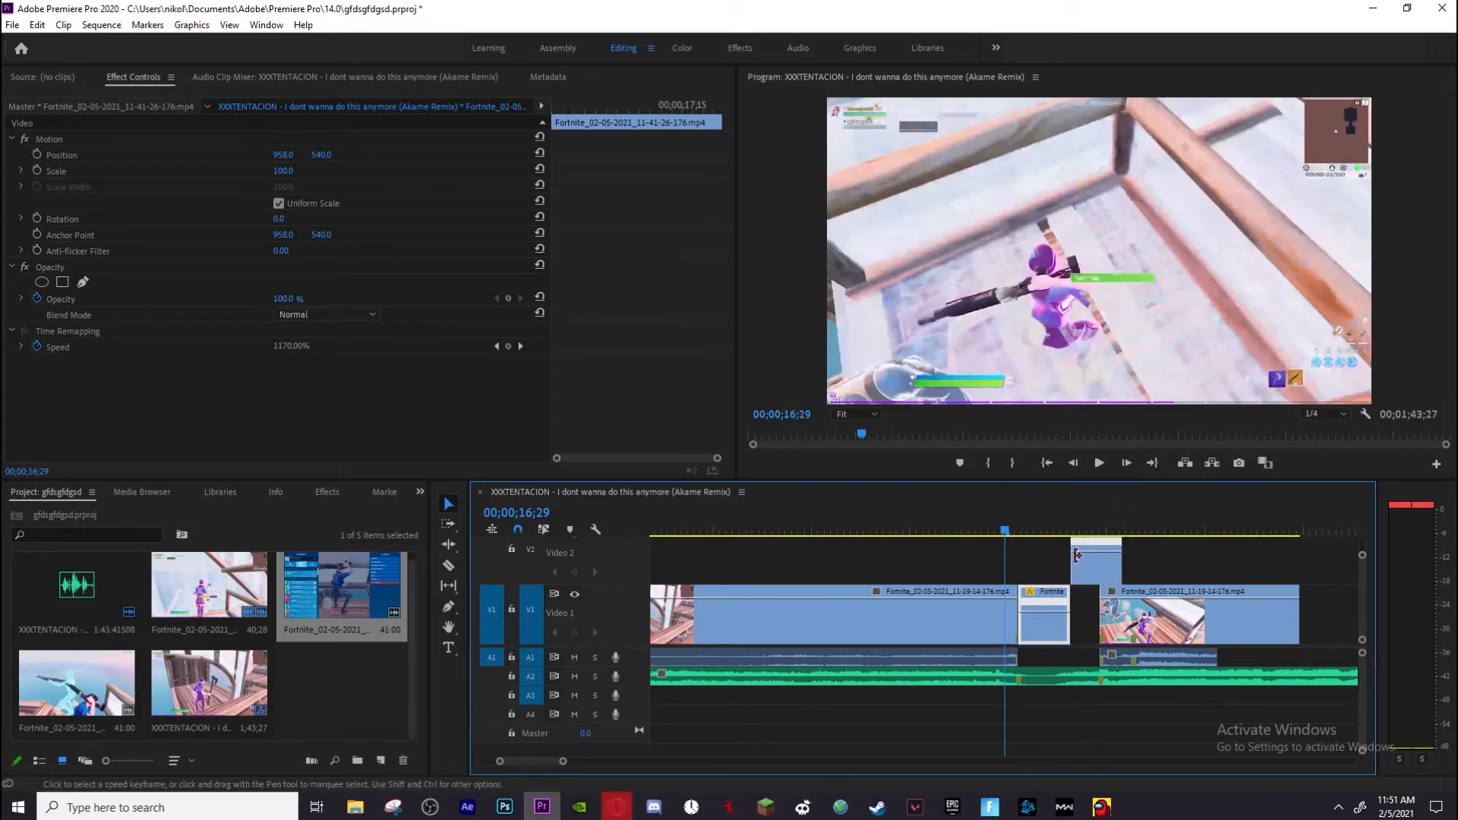
click(1037, 530)
drag(1038, 527, 1078, 527)
Reverse the playback of the replay copy on V2, keeping its Speed/Duration value at 100%
right_click(1098, 560)
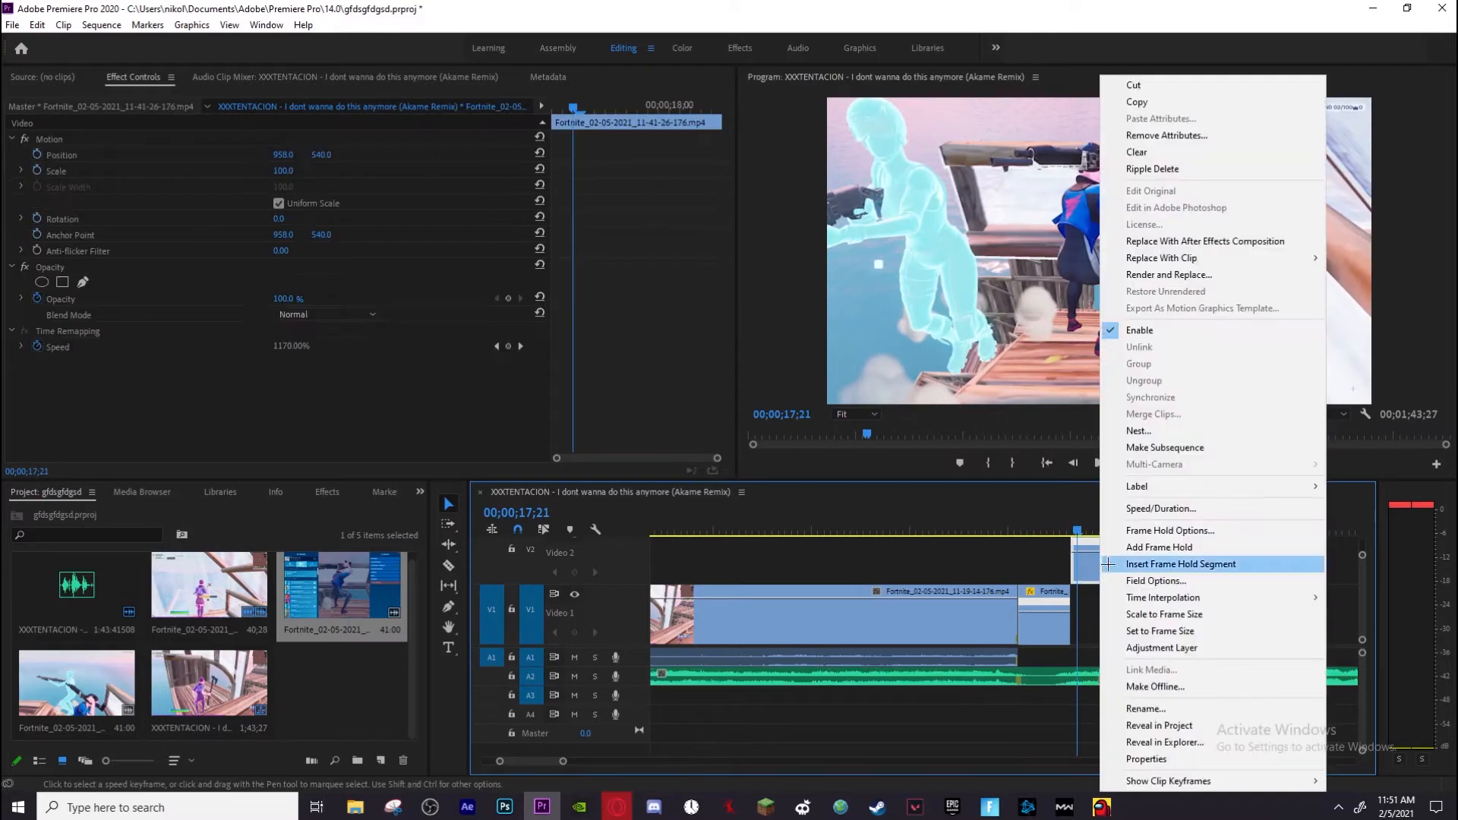
click(944, 564)
right_click(1108, 559)
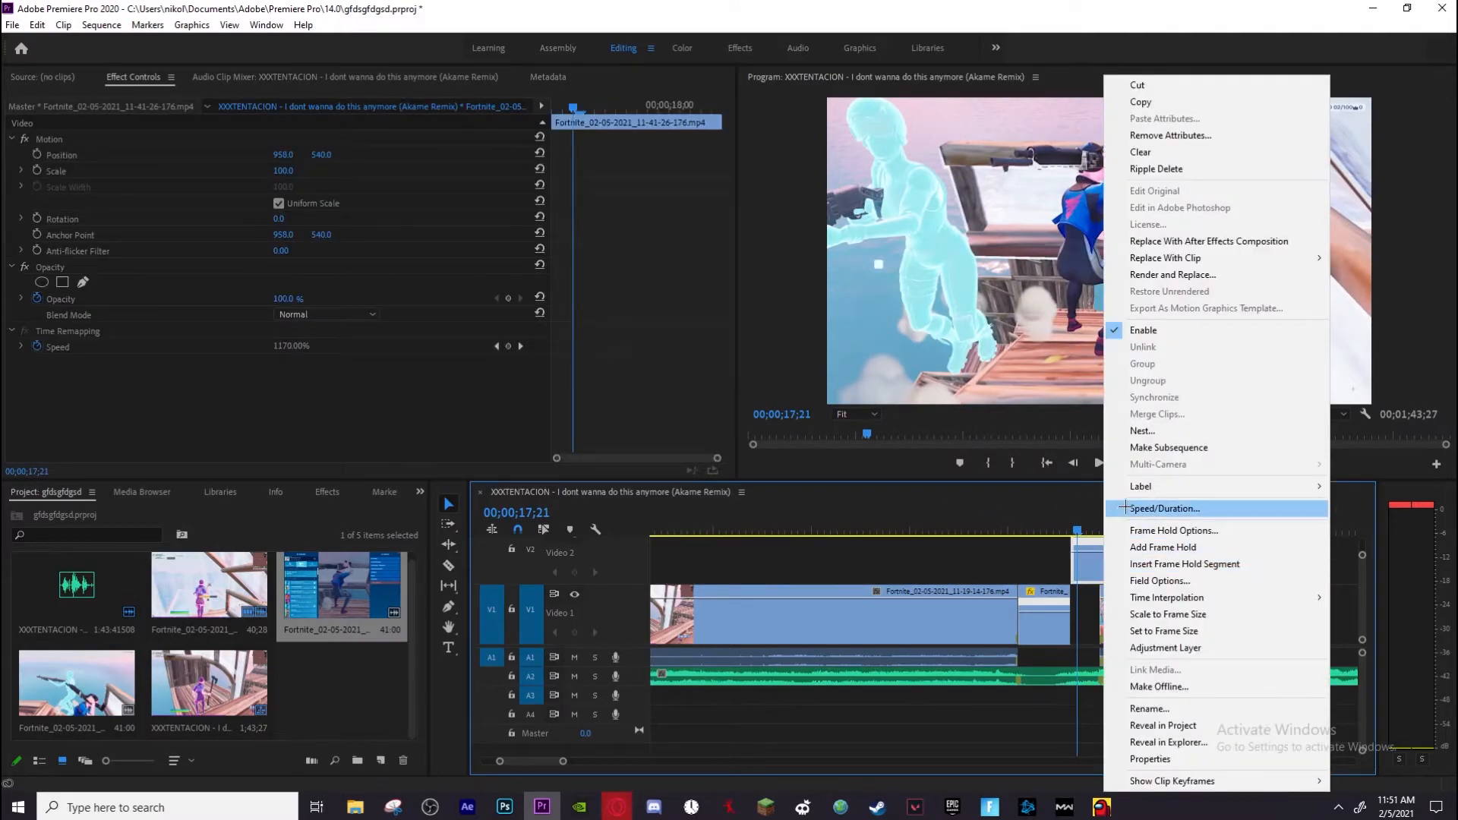
click(1125, 508)
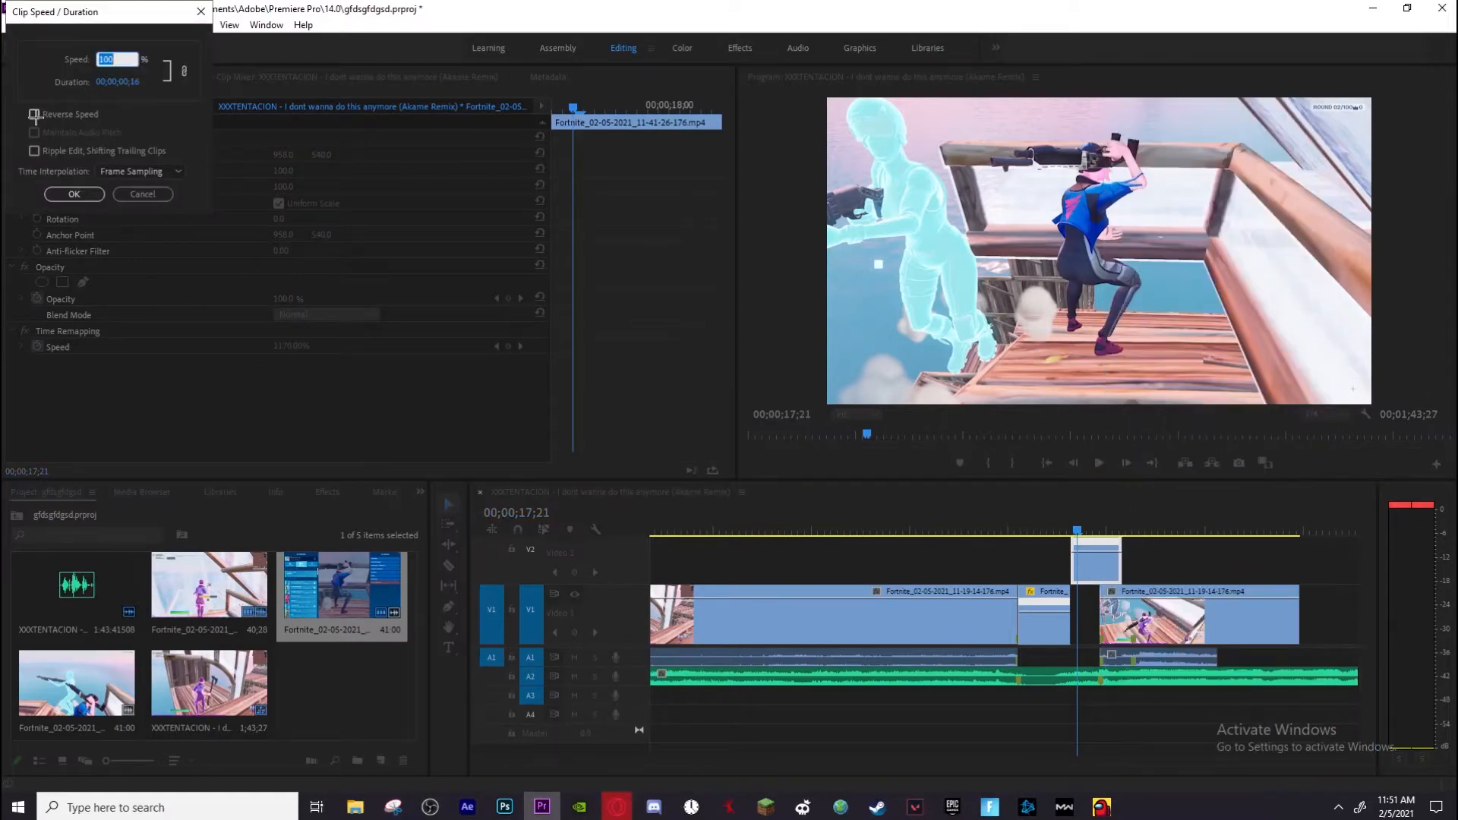
click(73, 193)
Play the transition and raise the reversed V2 copy's speed to 2130% so it ends at the second gameplay section
drag(1080, 514, 1005, 518)
key(space)
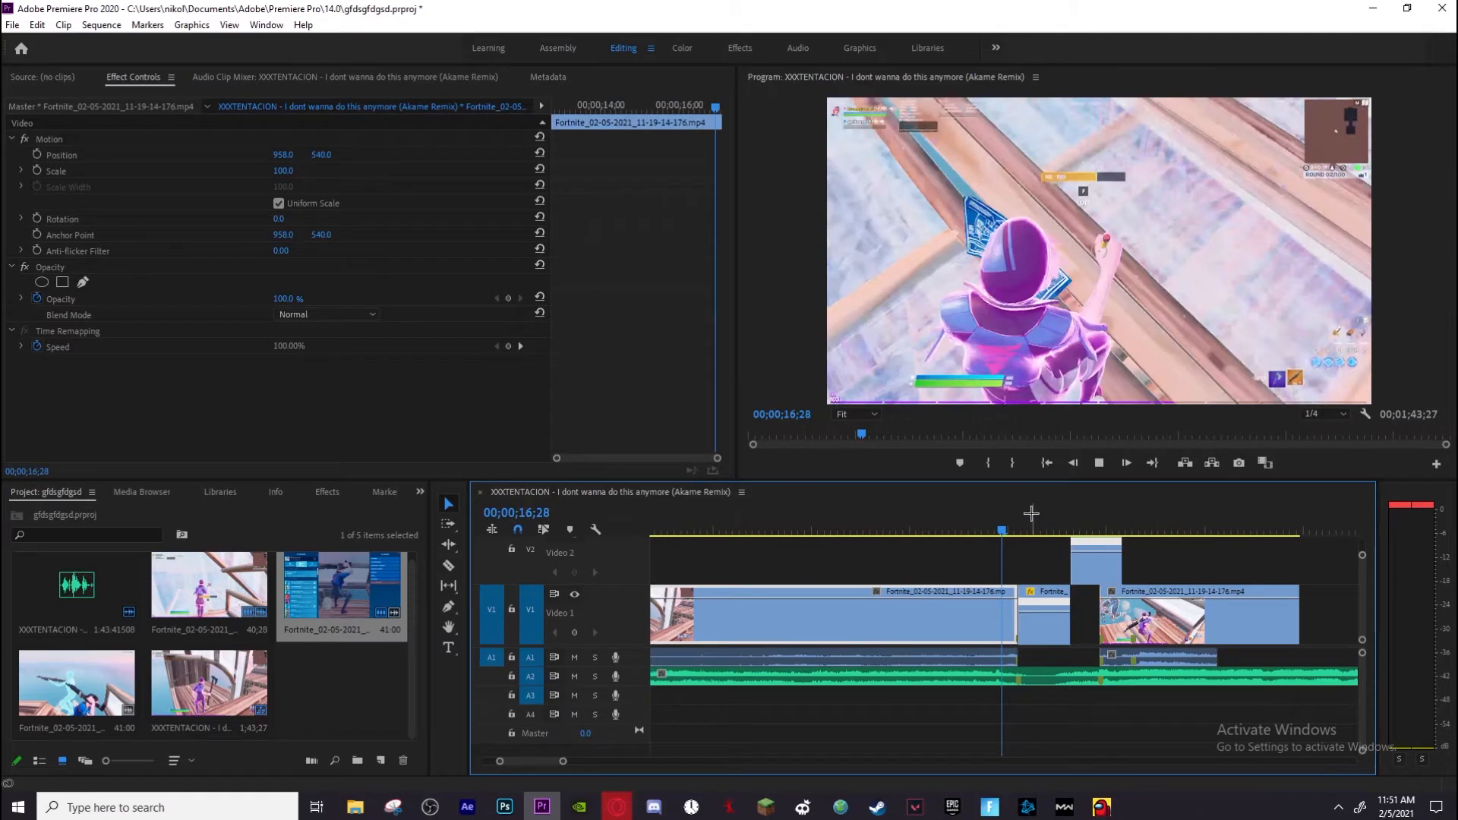
click(1046, 530)
drag(1045, 530, 1109, 542)
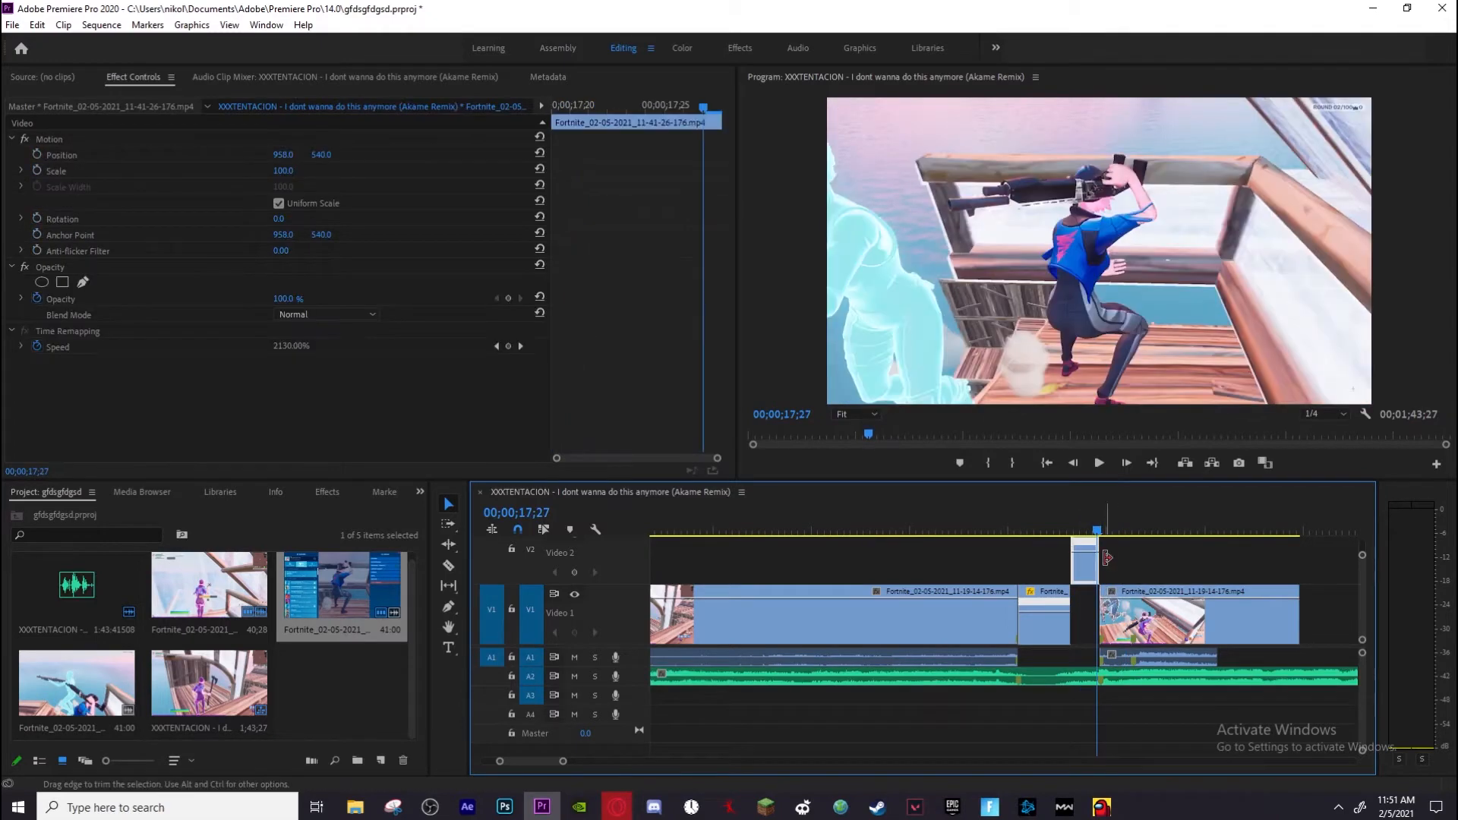
Add a speed keyframe at 00;00;17;13 on the forward replay clip and lower the speed after it to 725%
drag(563, 761, 538, 761)
drag(1005, 524, 800, 532)
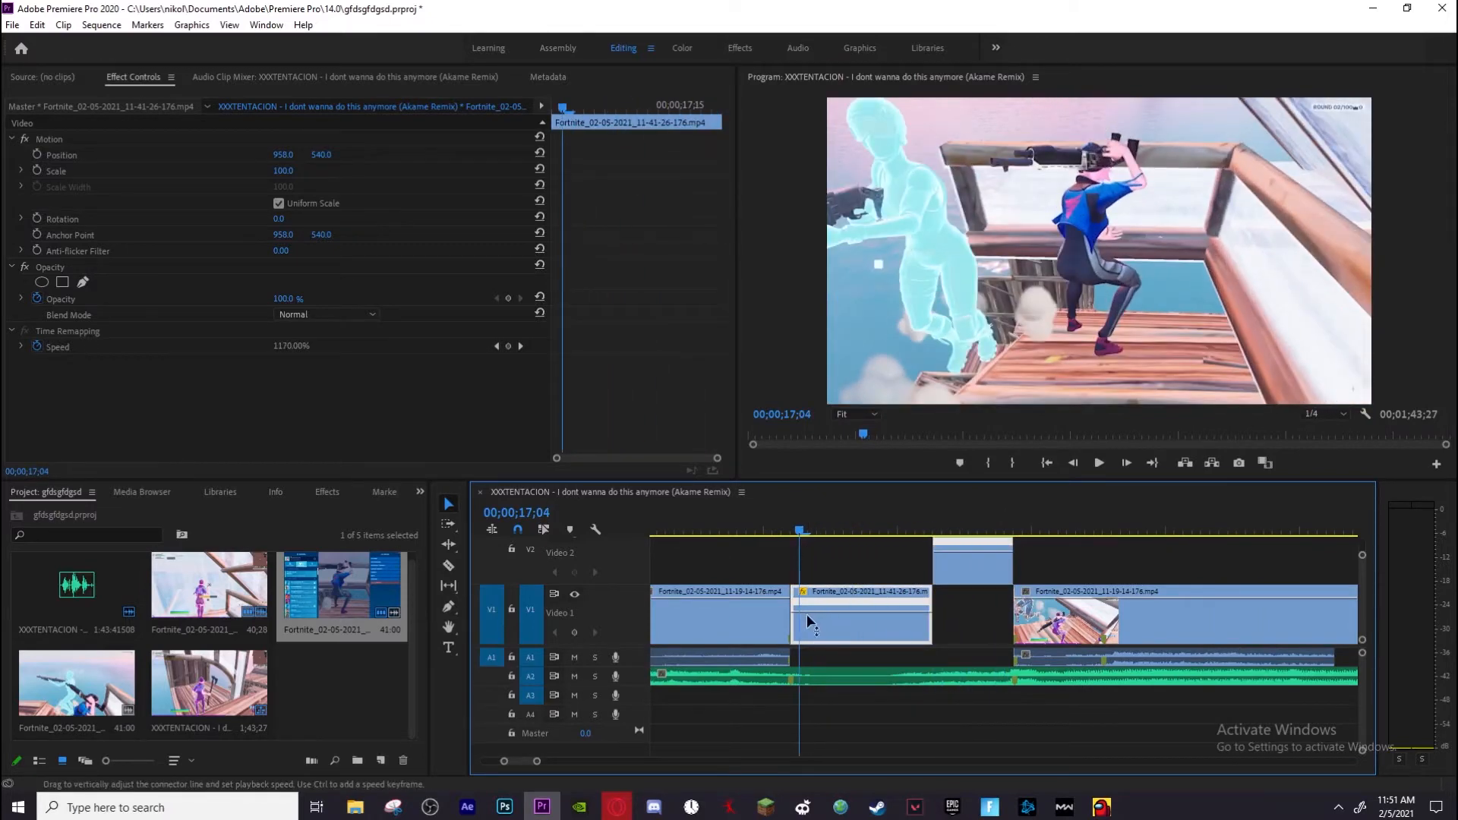
click(781, 526)
drag(782, 525, 880, 559)
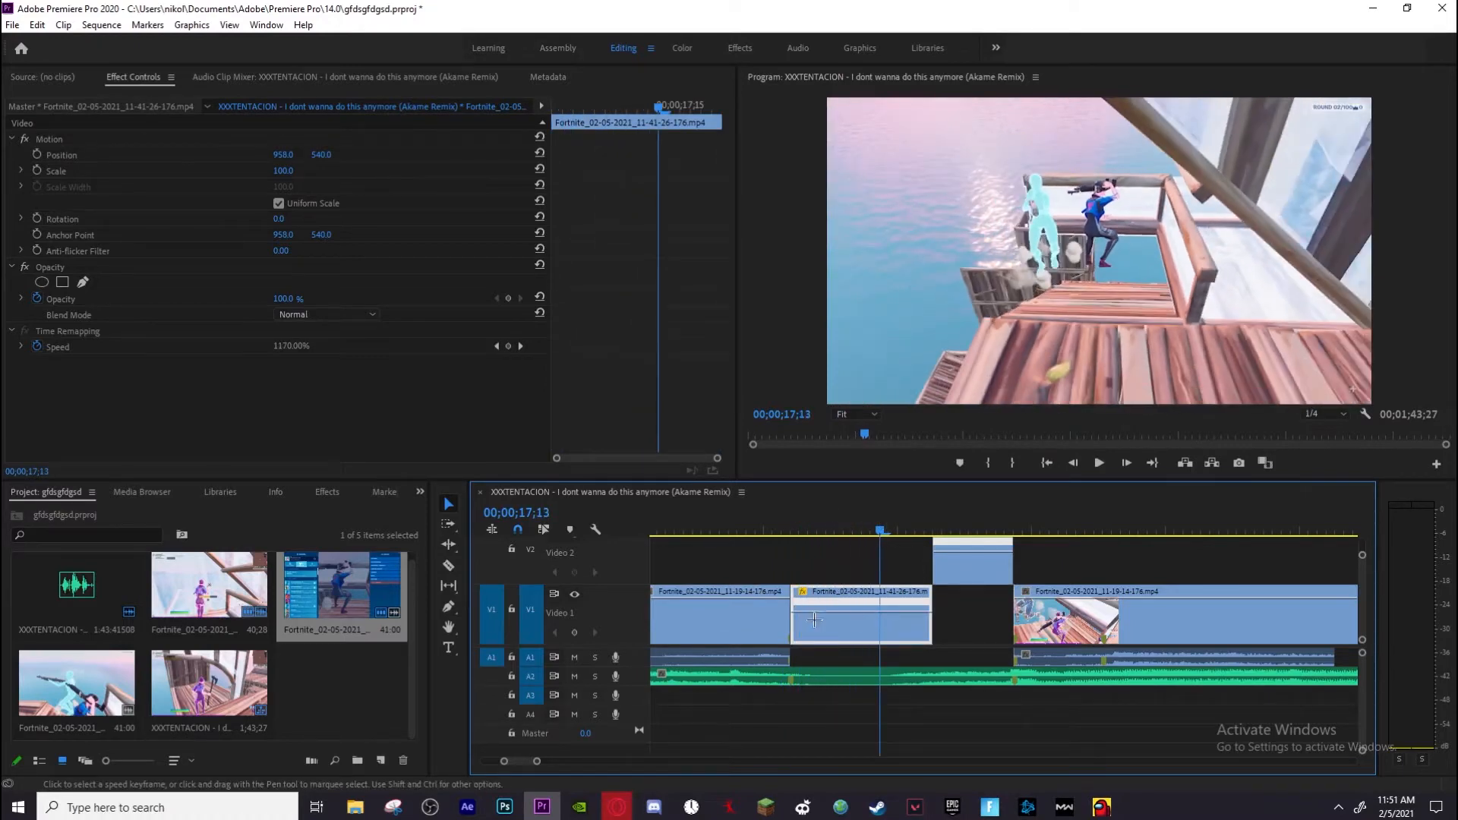
click(574, 632)
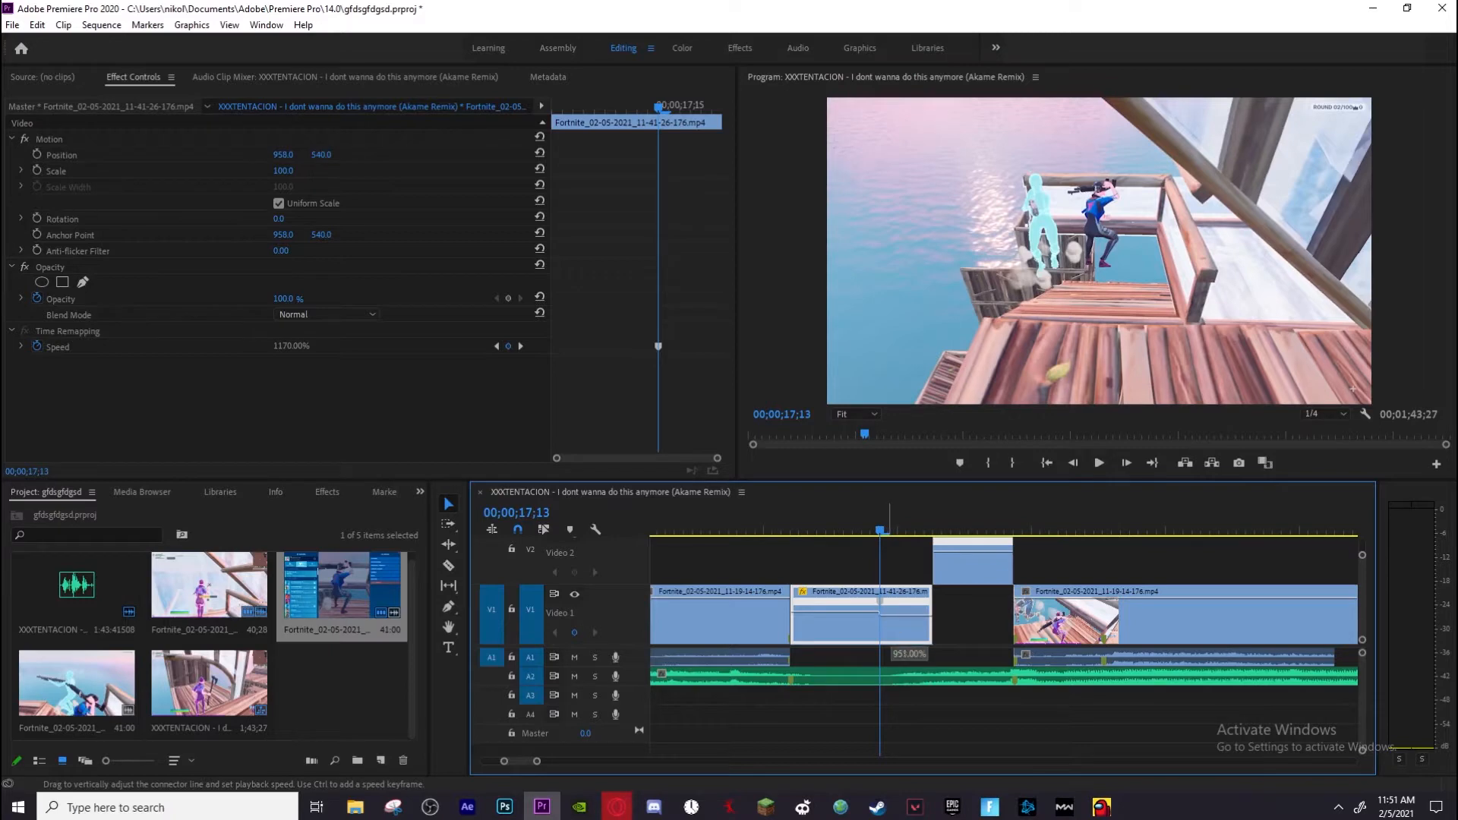
drag(908, 643, 925, 644)
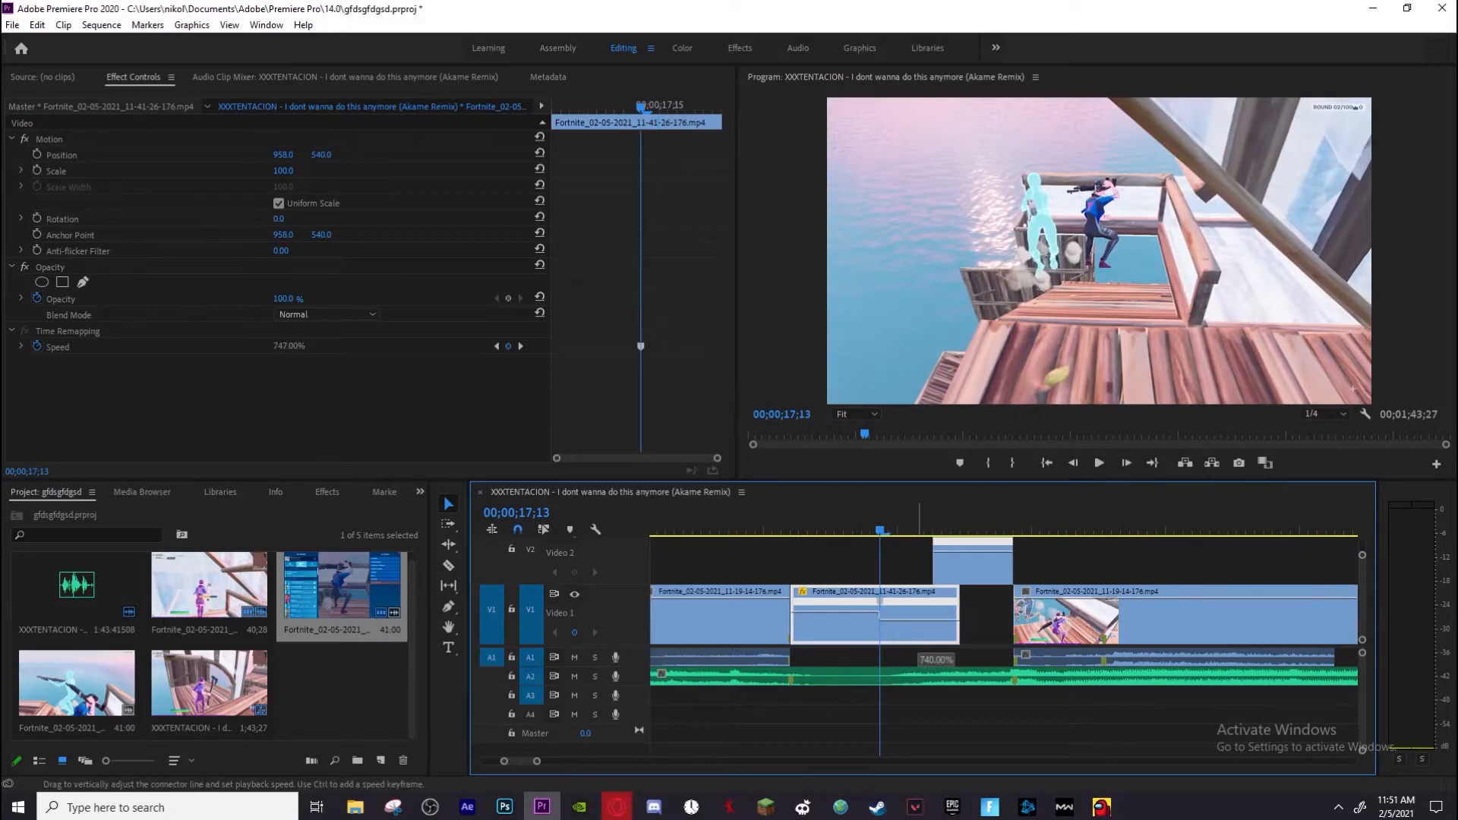
Add a second speed keyframe at 00;00;17;18, raise the speed after it, and set the clip's opening section to 1130%
drag(883, 529, 921, 530)
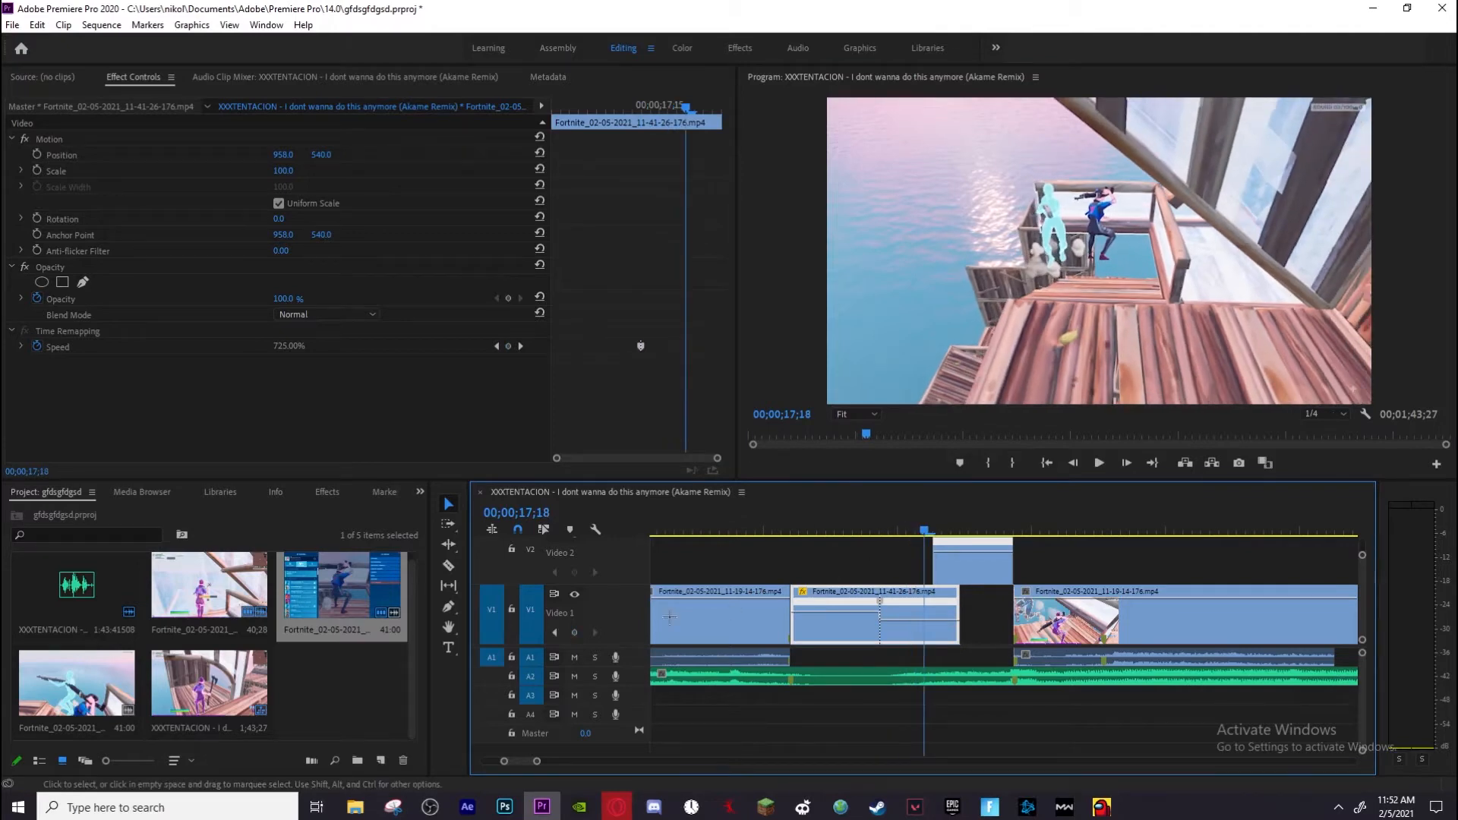
click(574, 633)
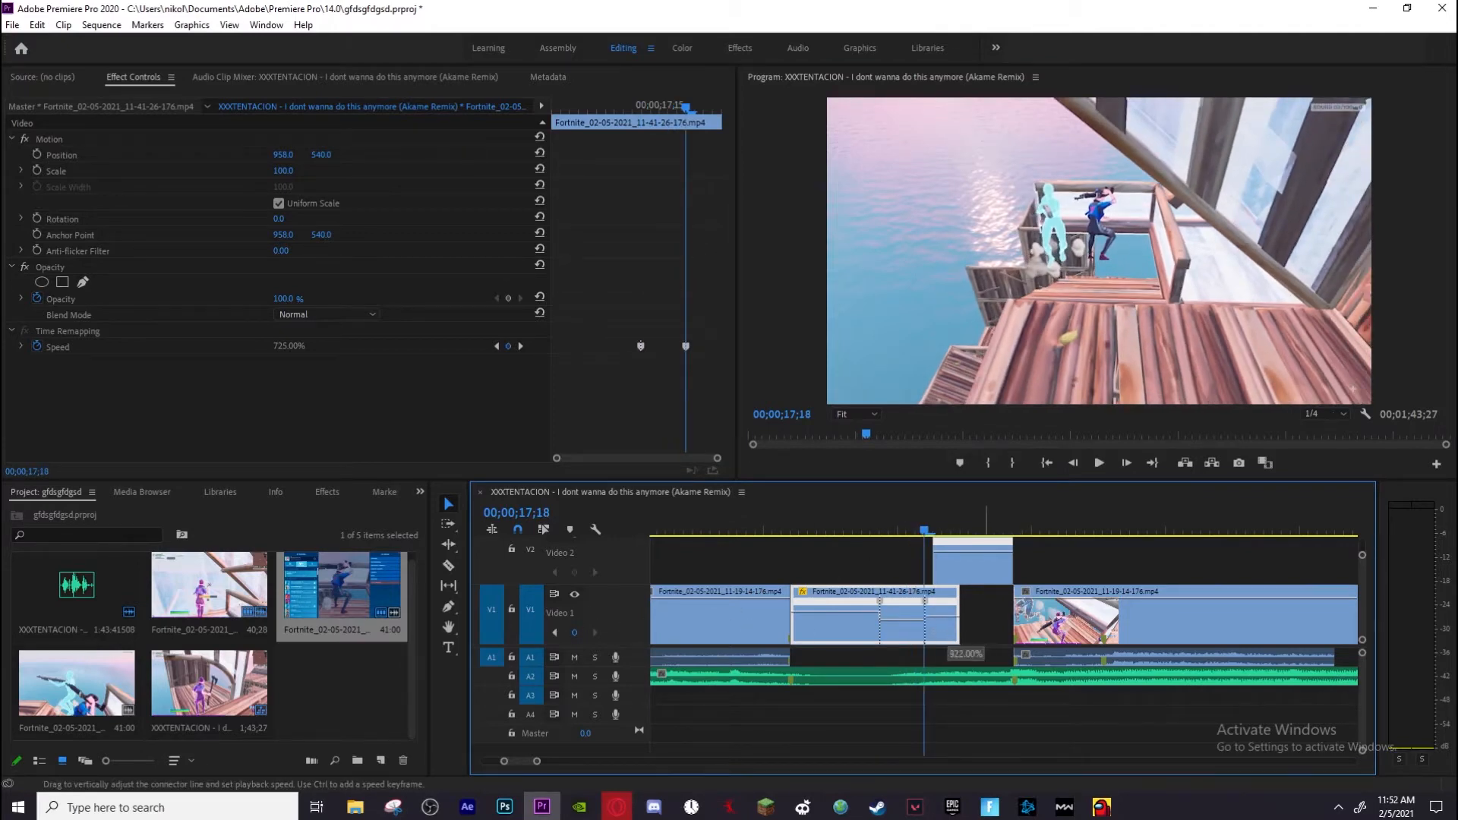
drag(942, 619, 942, 614)
drag(926, 520, 783, 522)
drag(821, 626, 826, 620)
Play the speed-ramped replay transition from 00;00;16;29 with the song
click(762, 523)
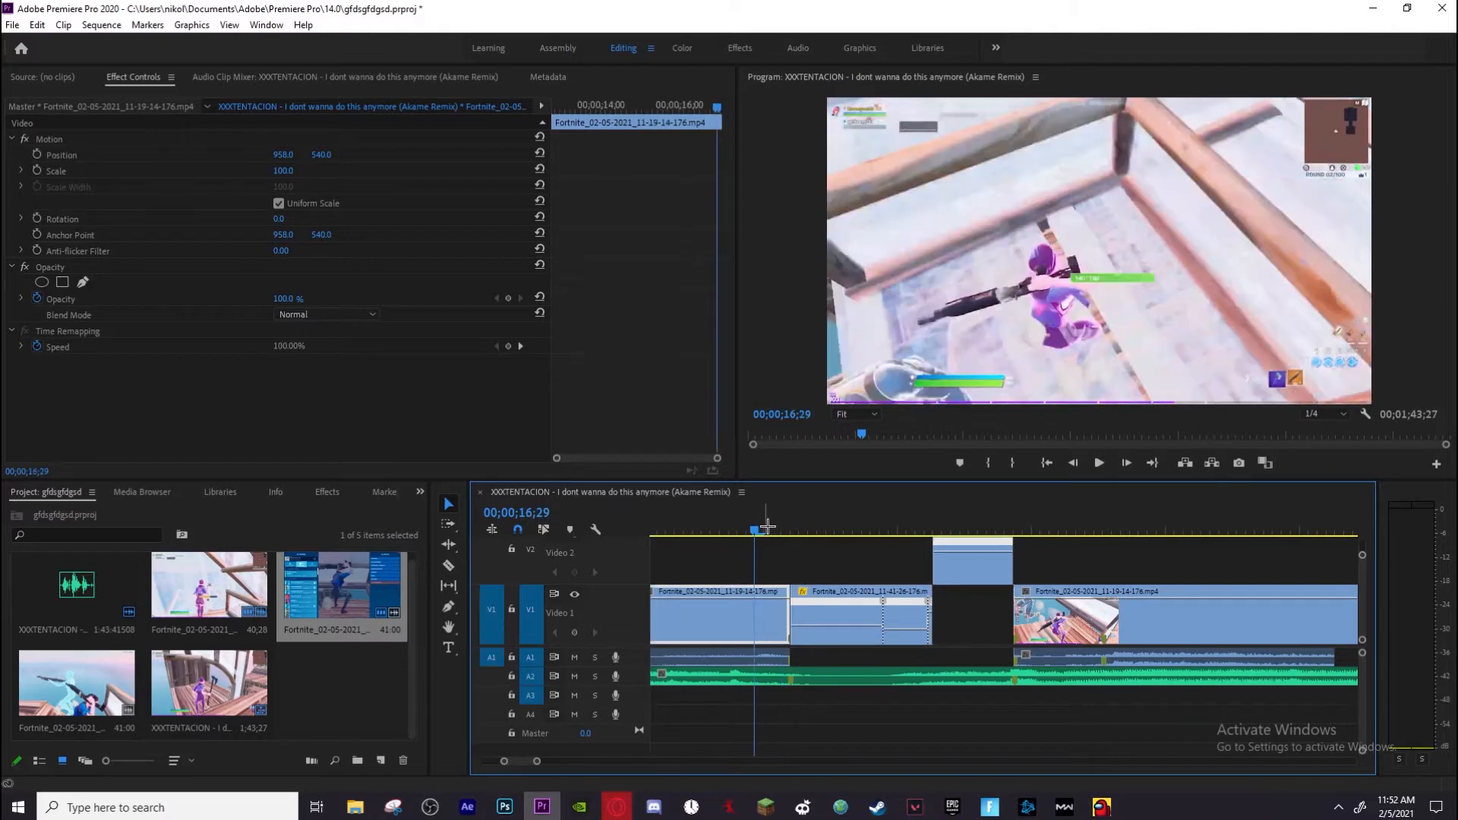
key(Return)
drag(518, 760, 690, 741)
click(815, 527)
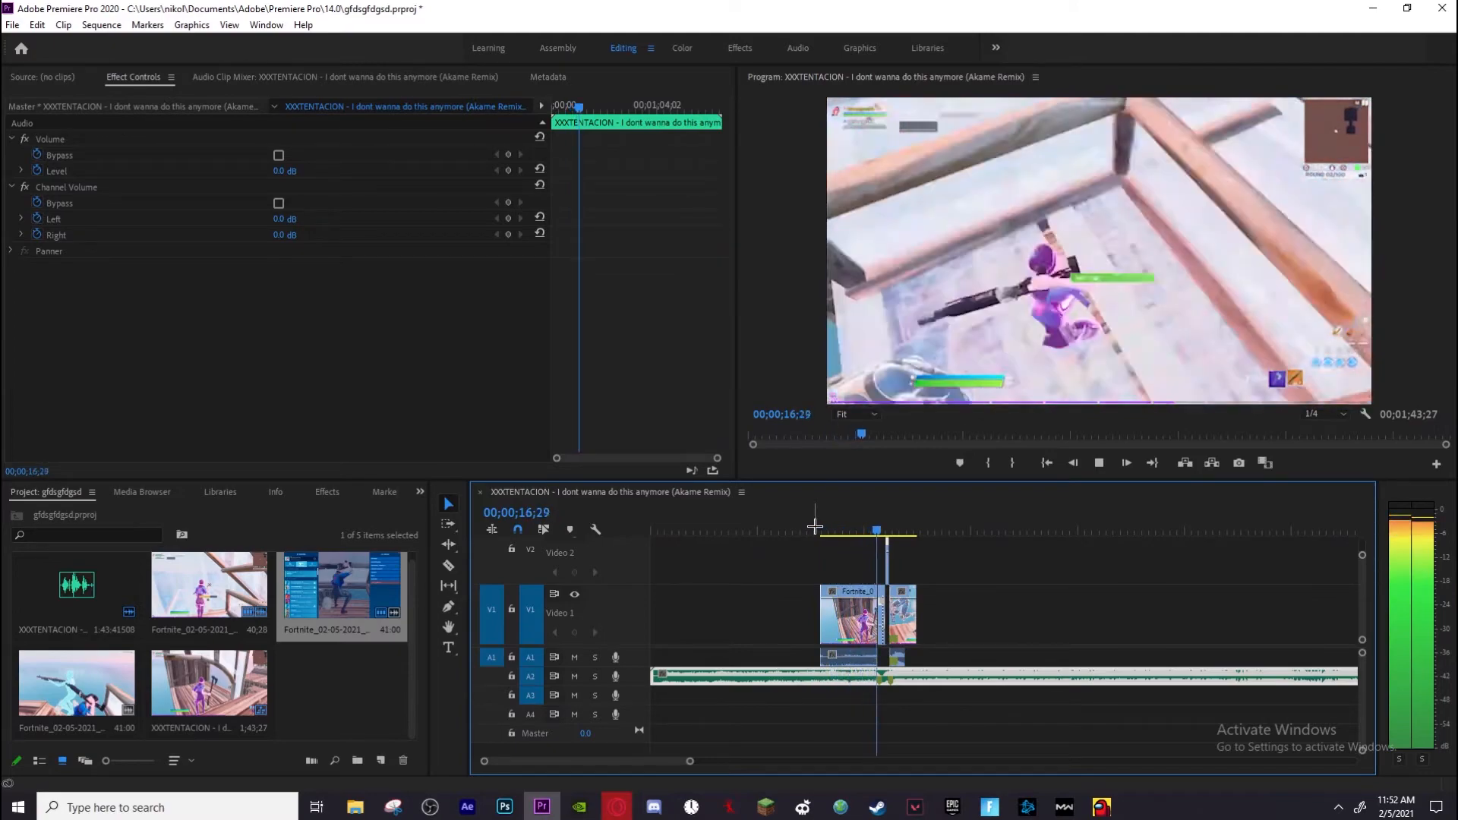
click(890, 527)
drag(890, 527, 885, 530)
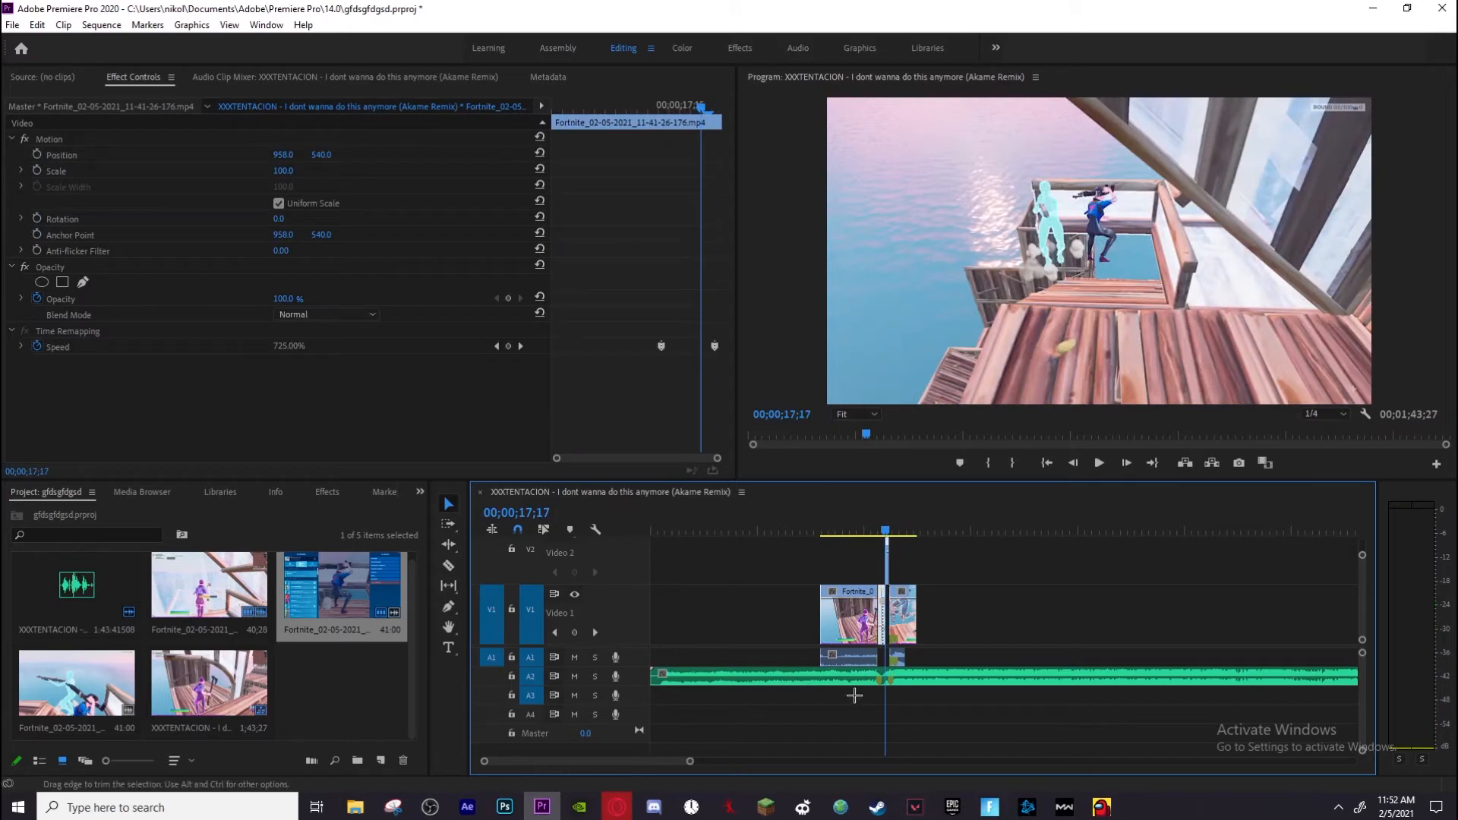
Move the reversed replay copy down to V1 directly after the forward clip and nest the two replay clips together
drag(689, 761, 596, 744)
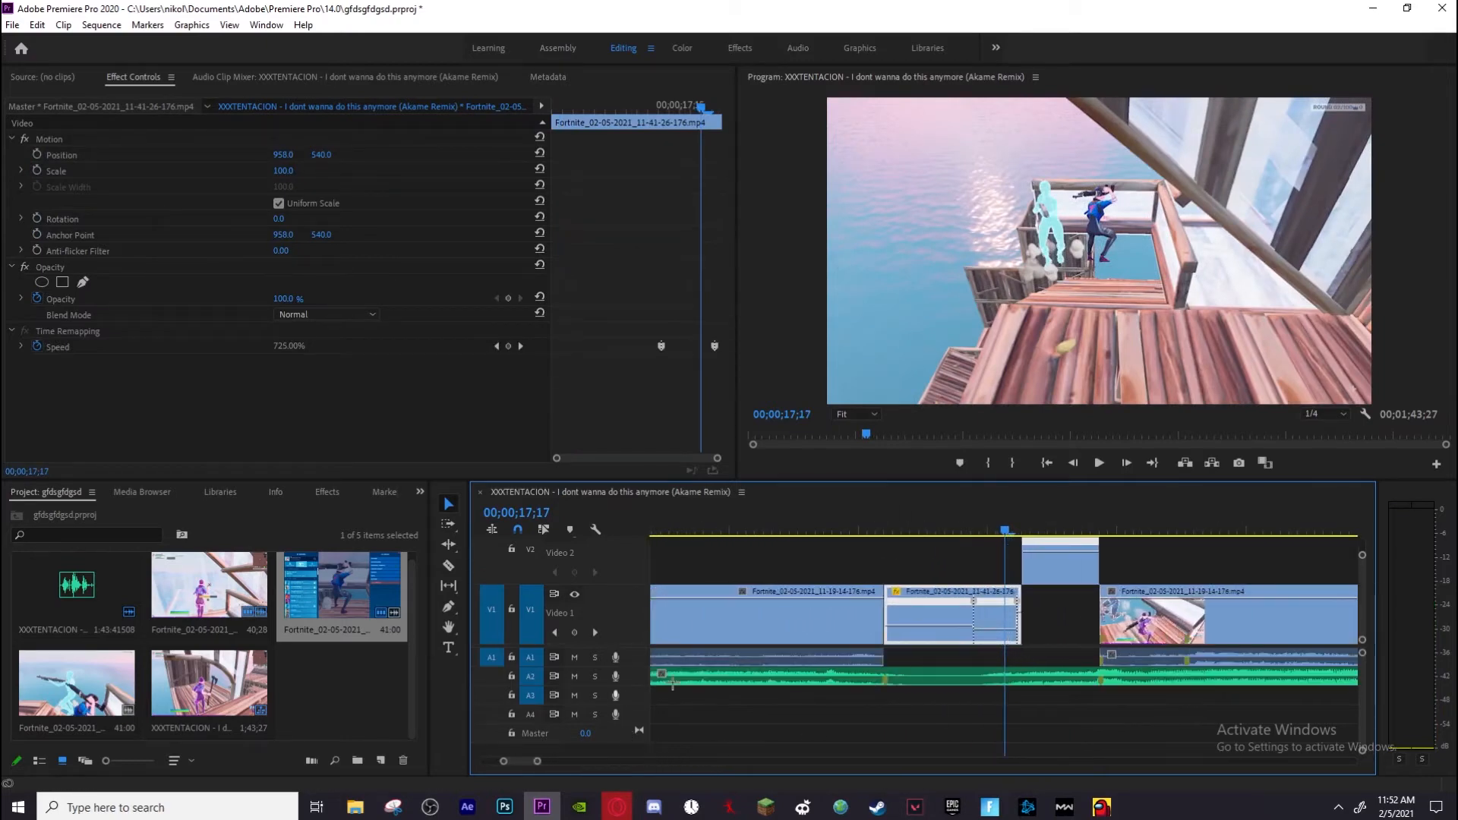
drag(1042, 571, 1060, 596)
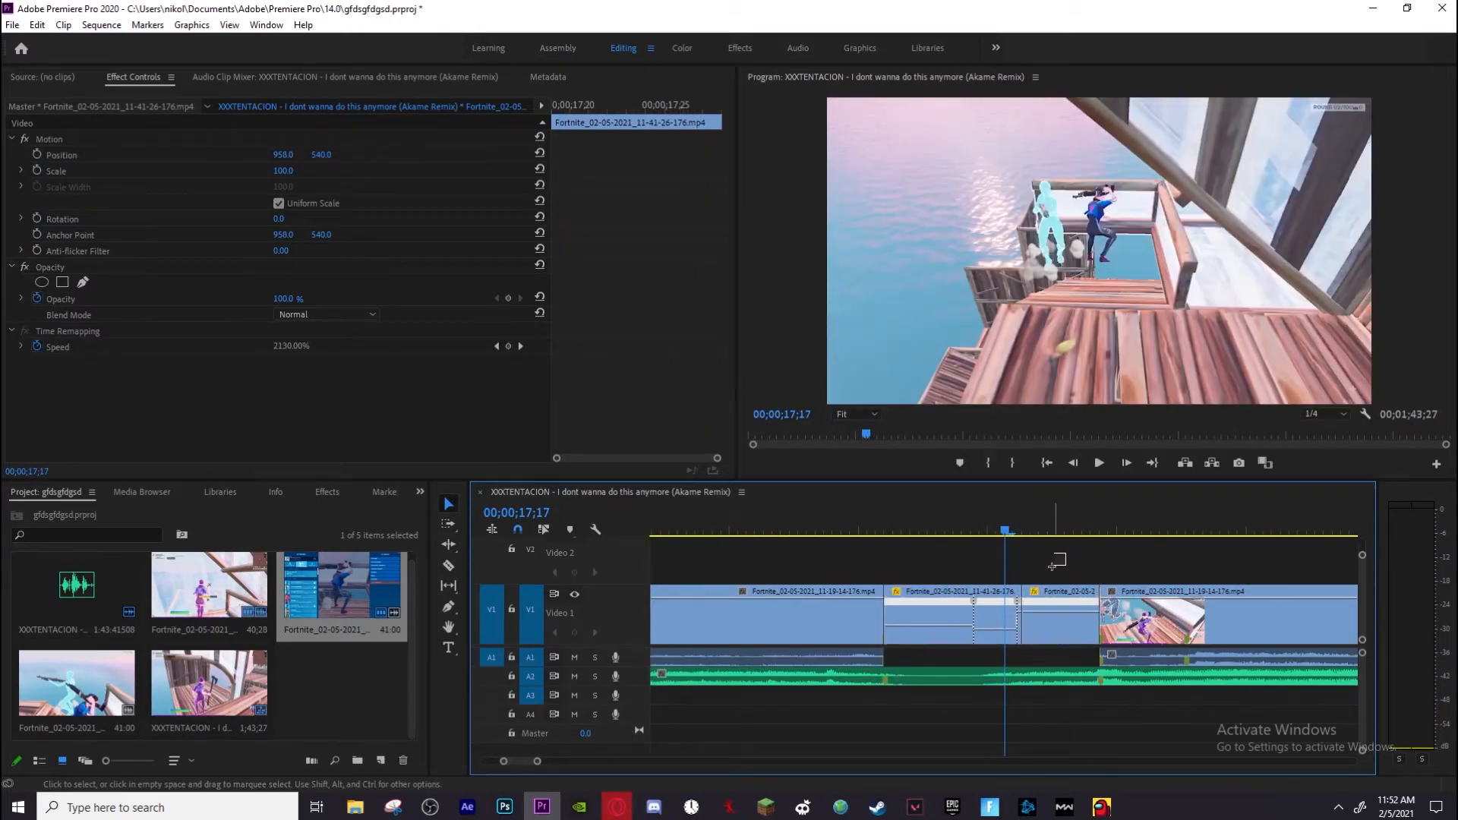
right_click(1052, 598)
drag(957, 550, 1057, 604)
right_click(1057, 604)
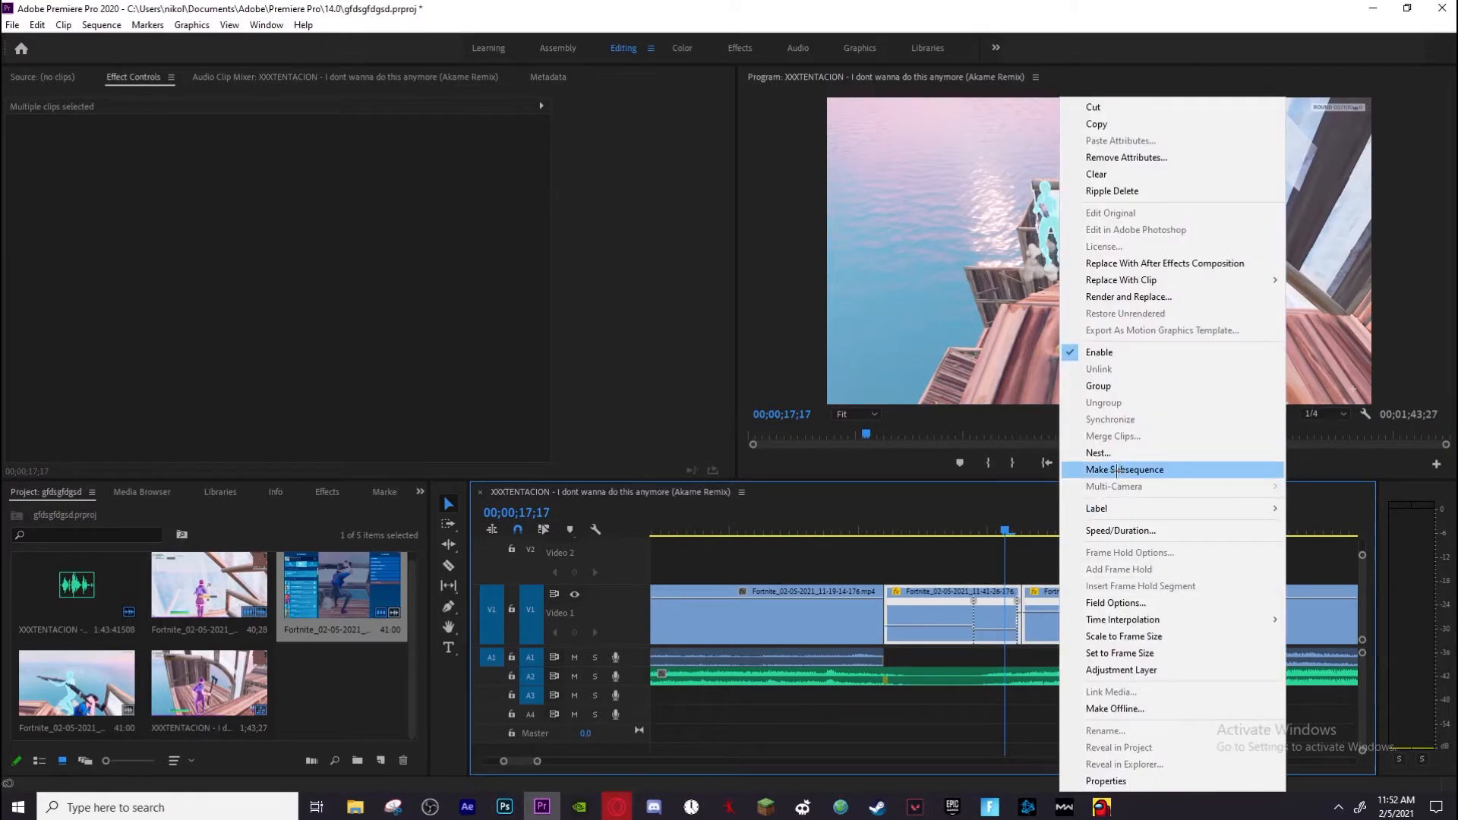
click(1086, 462)
click(702, 416)
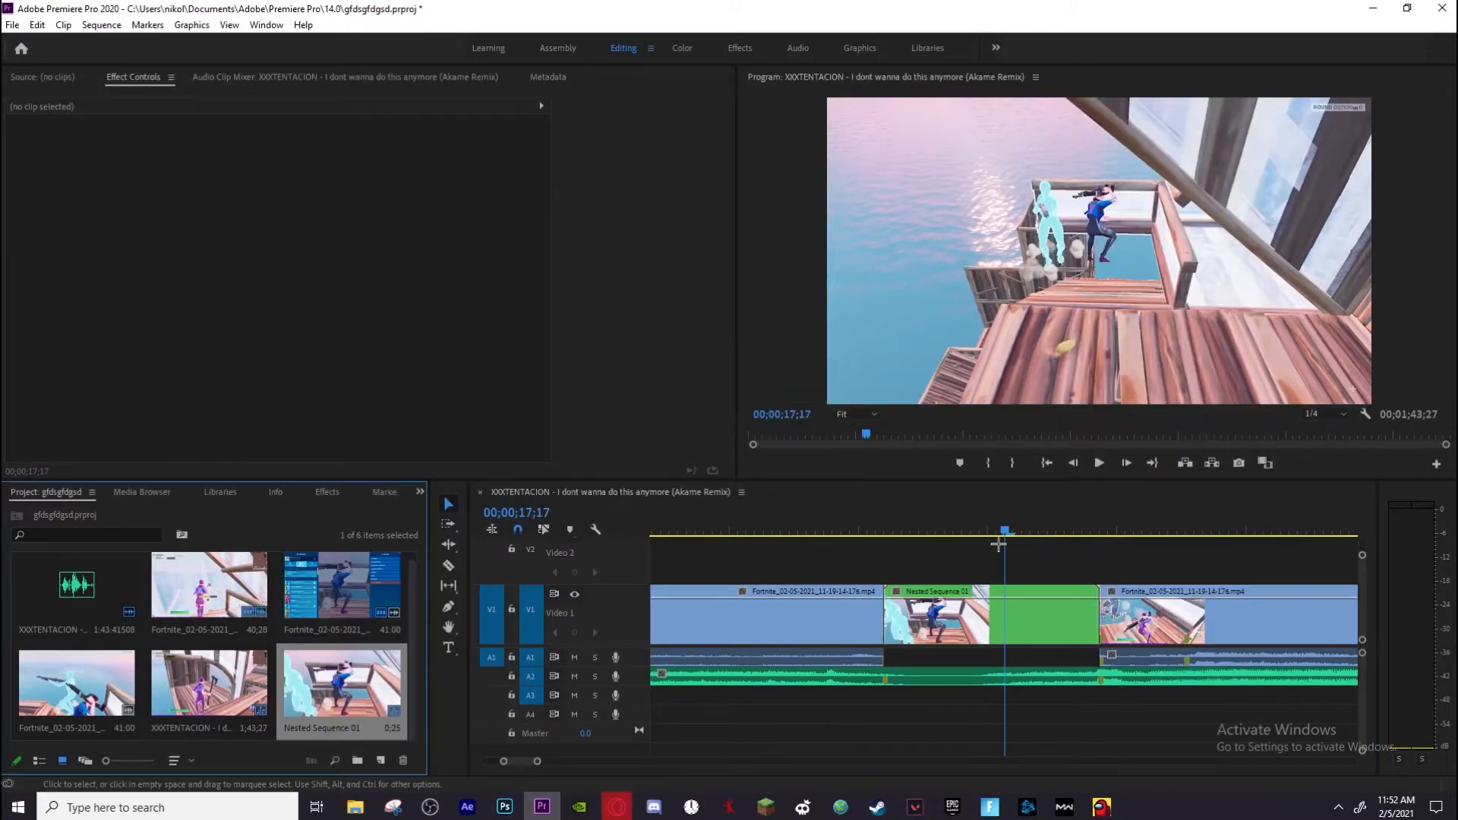
Find the RSMB motion blur effect and apply it to the nested replay sequence
drag(1001, 535, 806, 534)
click(328, 492)
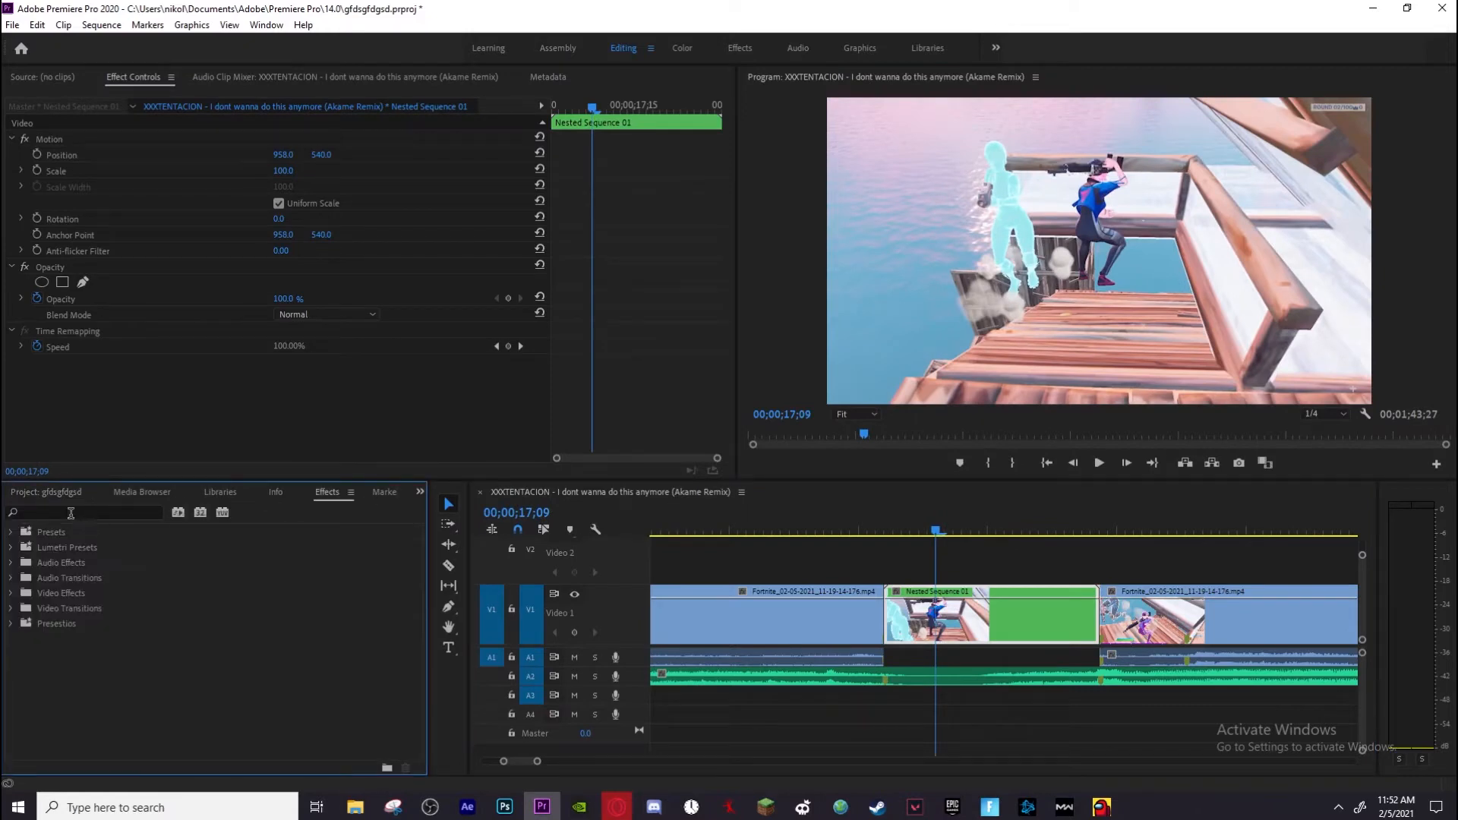
click(69, 513)
text(rsmb)
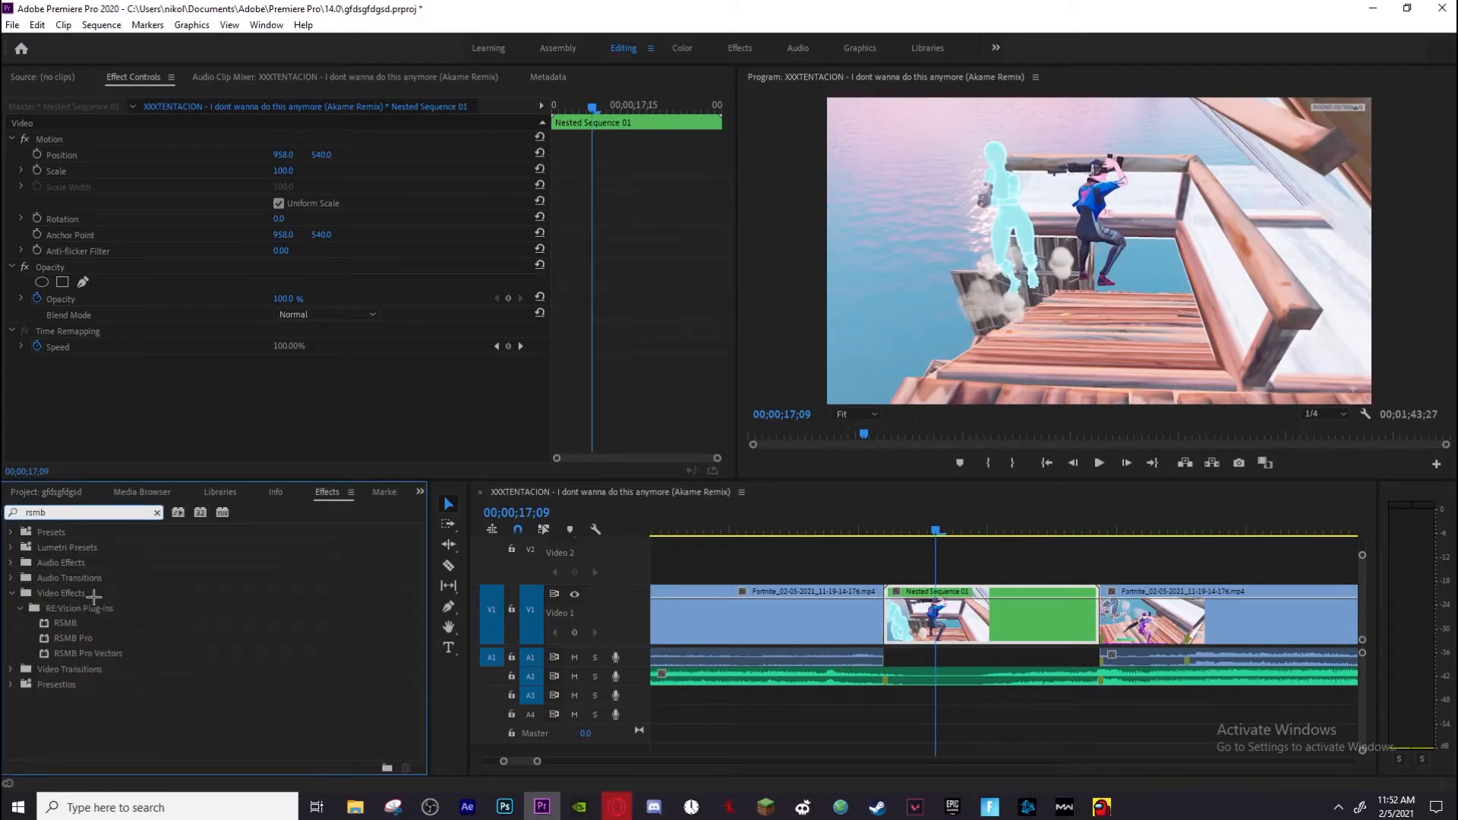
drag(67, 623, 1060, 621)
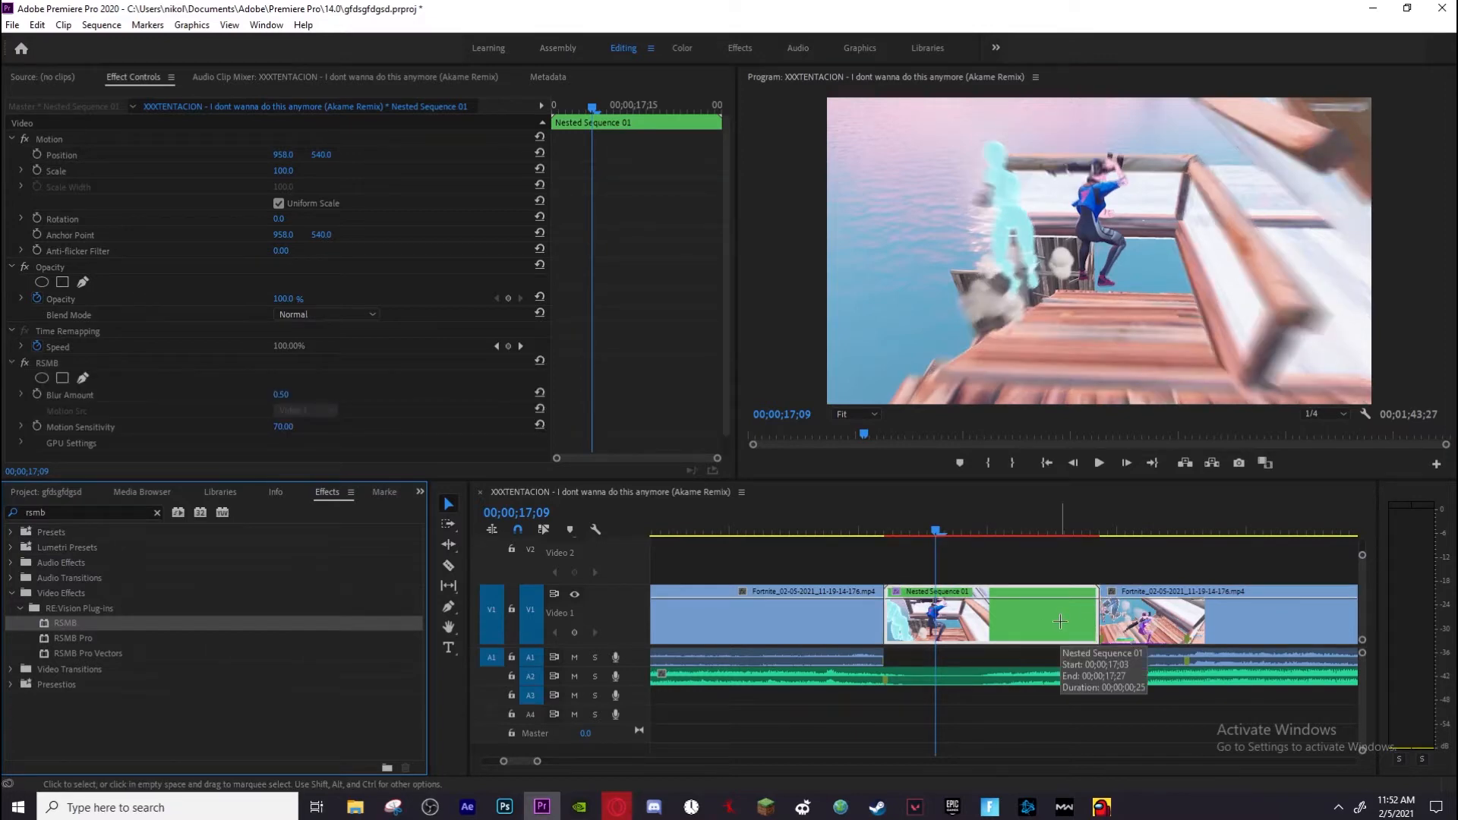
Render the nested sequence's preview and play the motion-blurred transition into the second gameplay section
key(Return)
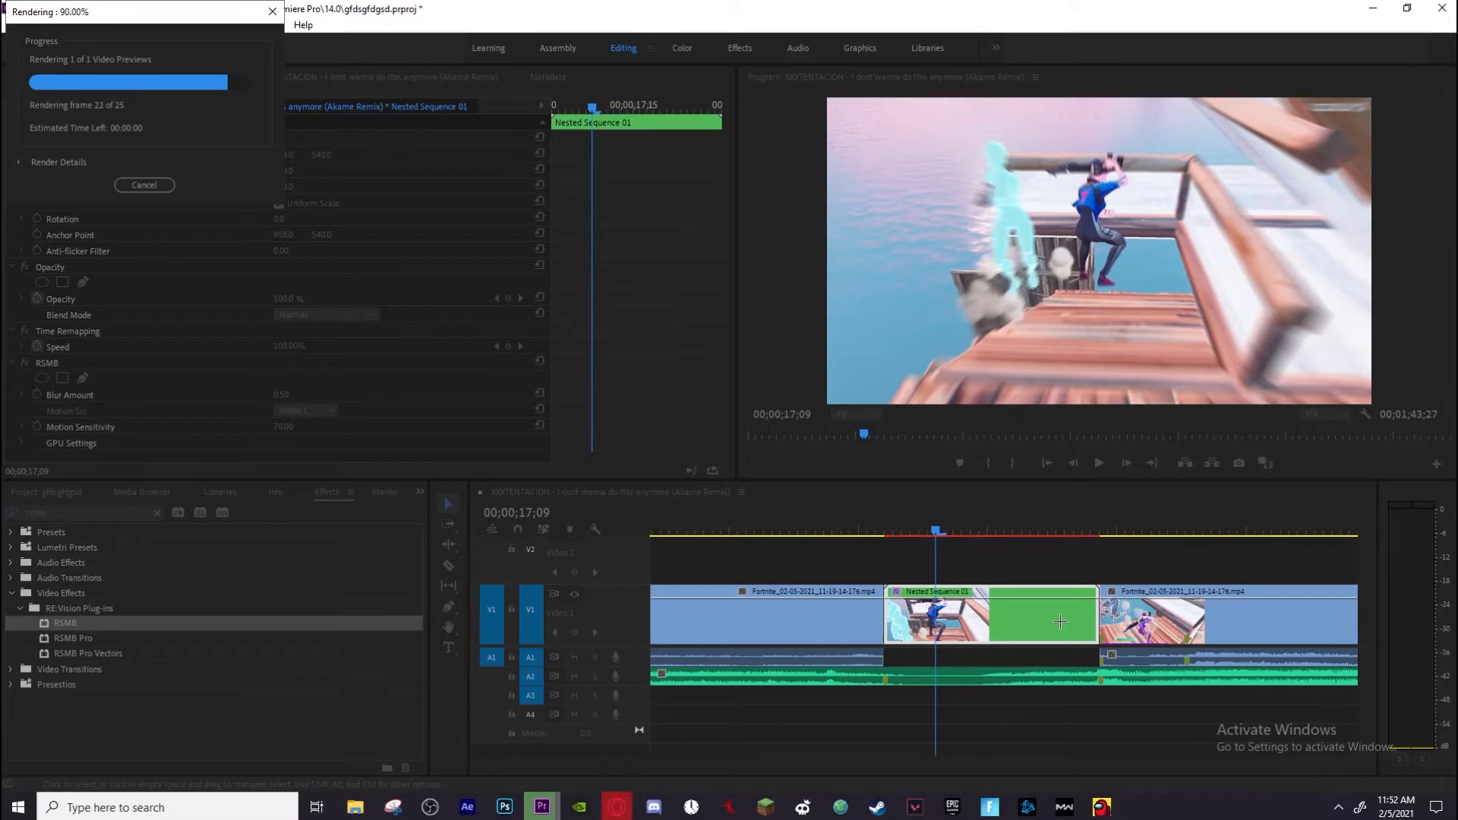
click(760, 524)
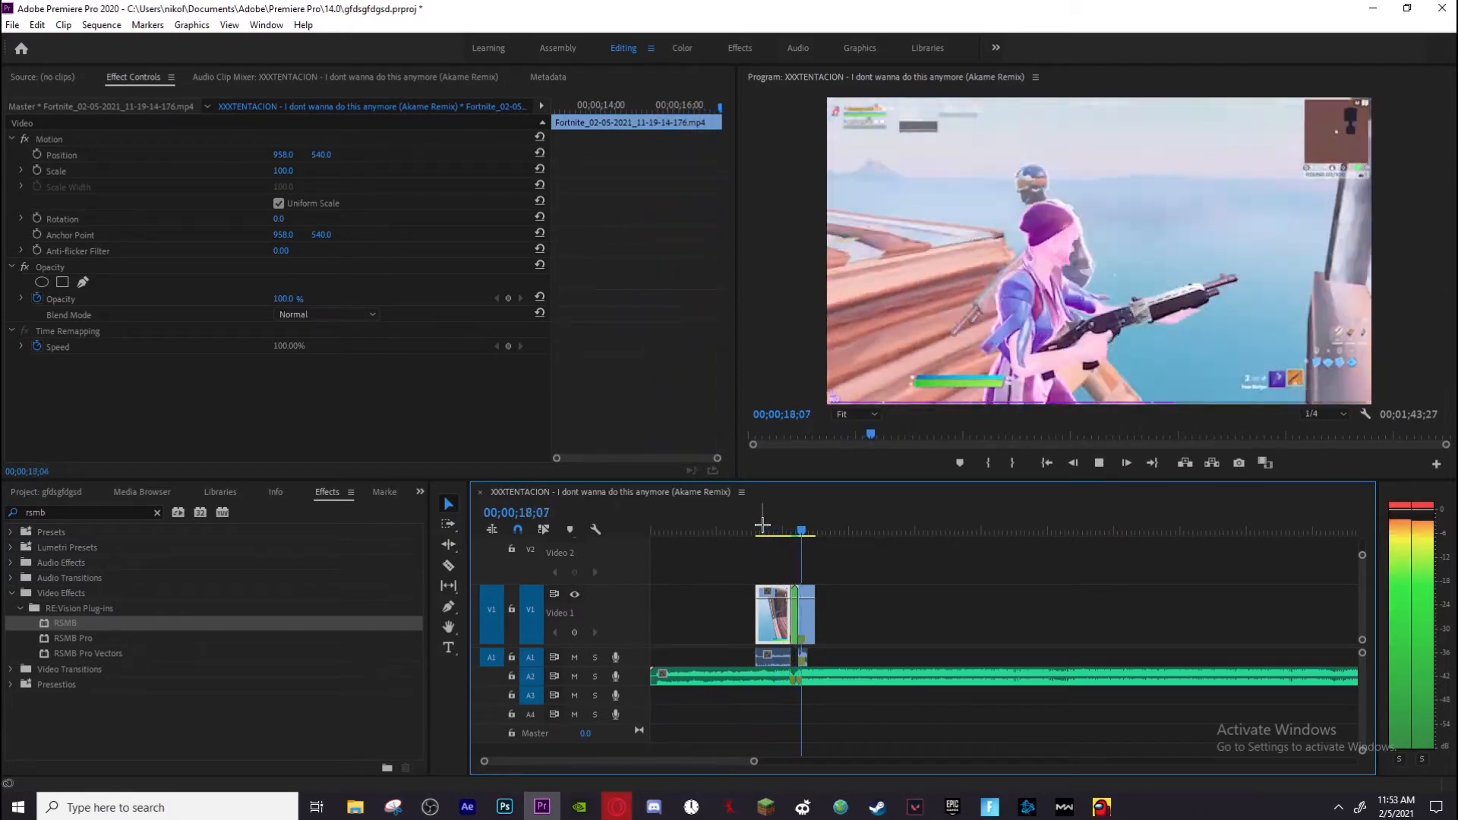
key(space)
drag(755, 762, 661, 759)
drag(966, 520, 855, 522)
key(space)
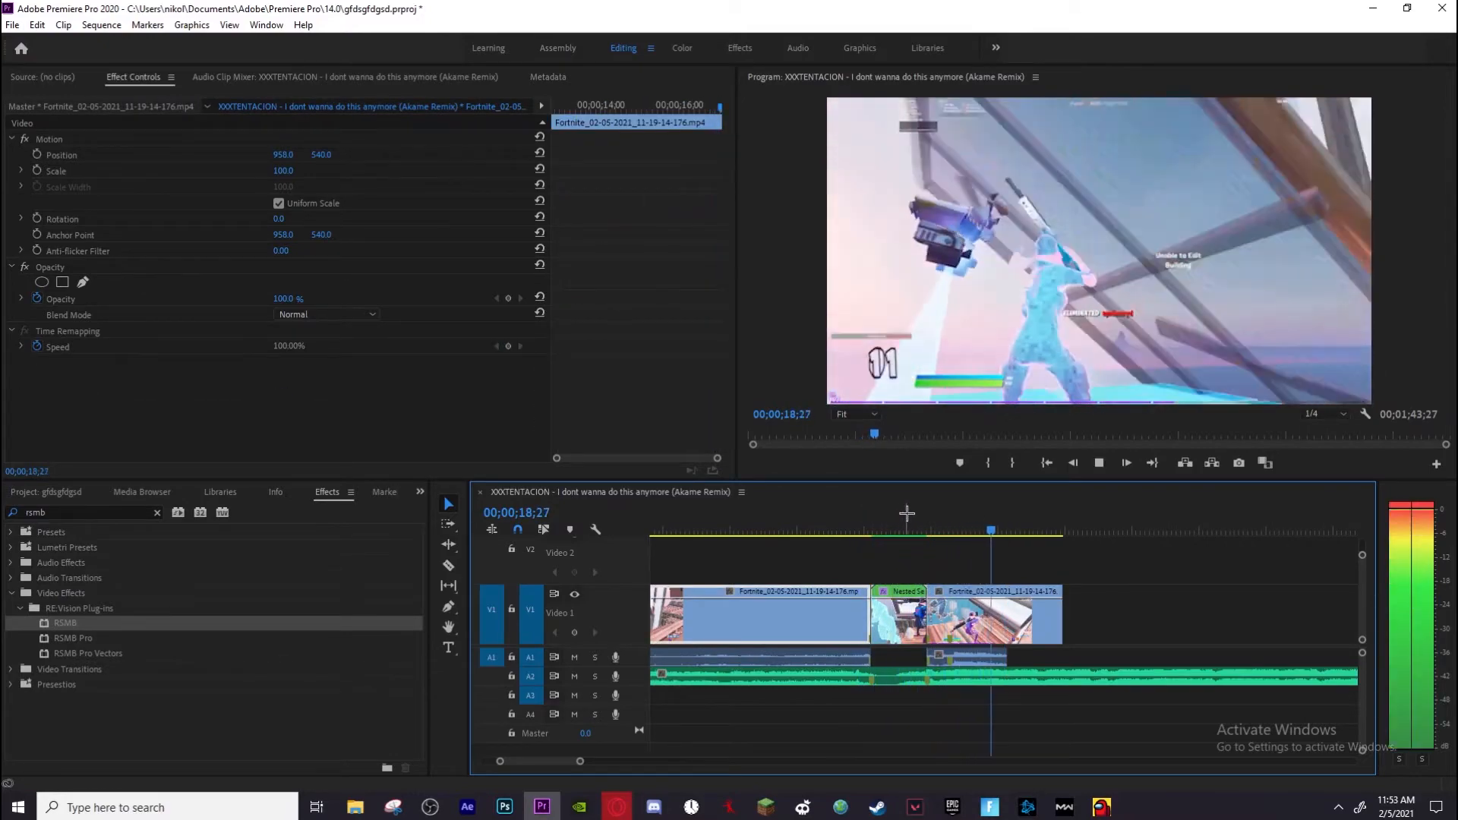
Trim the second gameplay section's start to 00;00;18;05, close the gap after the nested sequence, and play the result
click(953, 516)
click(943, 516)
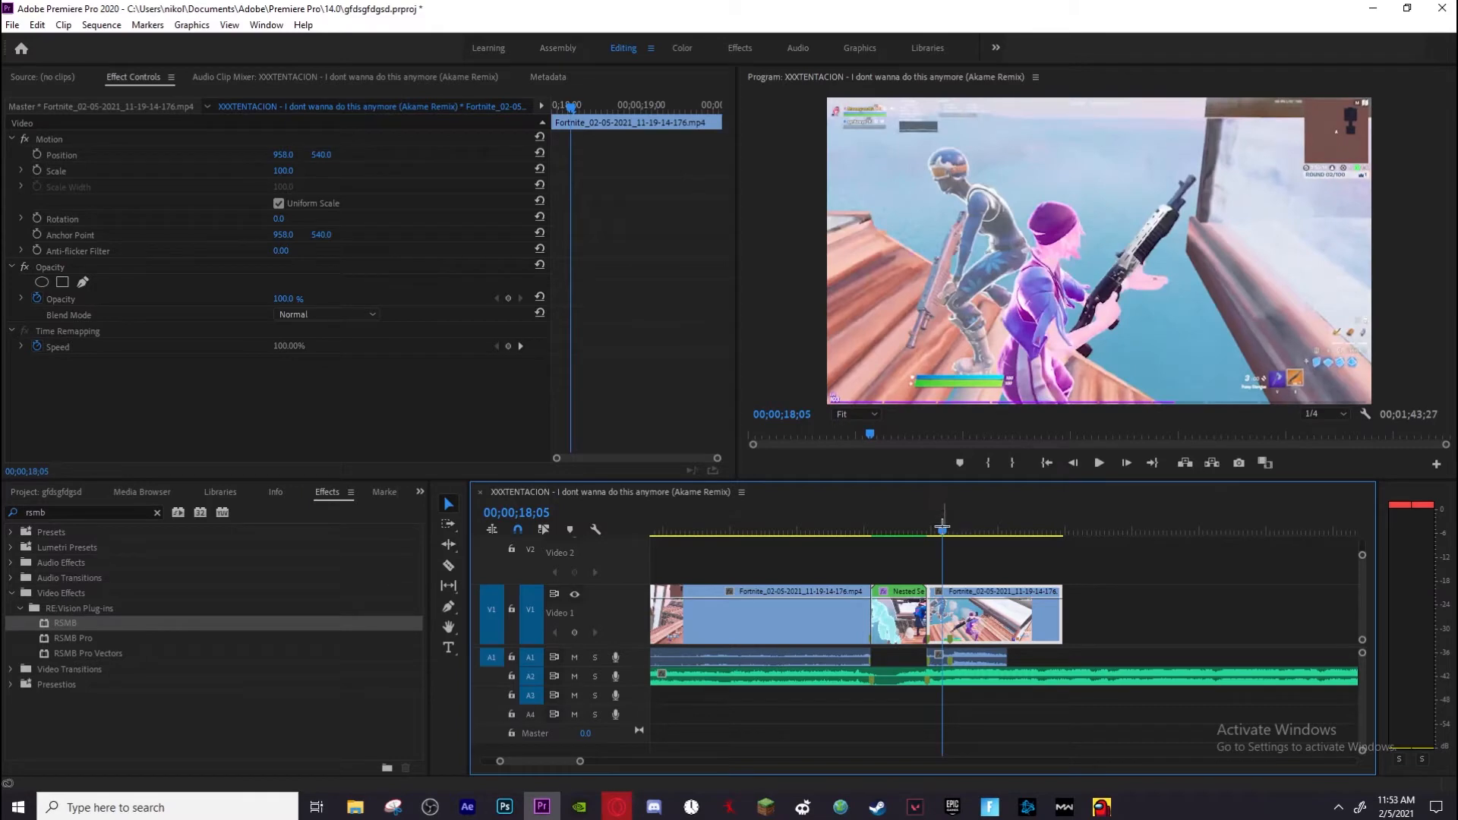
drag(930, 607, 944, 653)
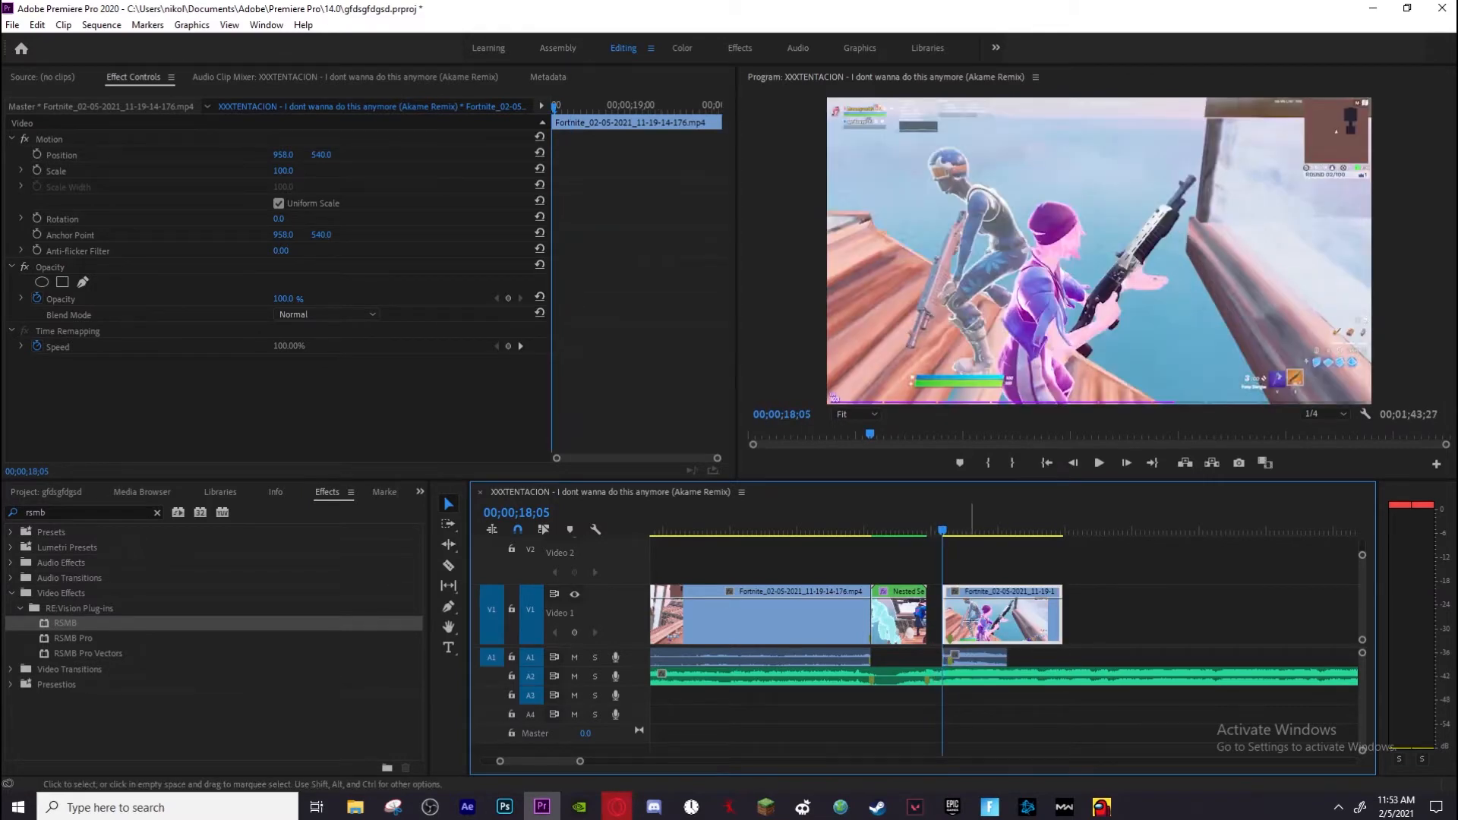
drag(998, 623, 995, 627)
drag(963, 523, 823, 525)
key(space)
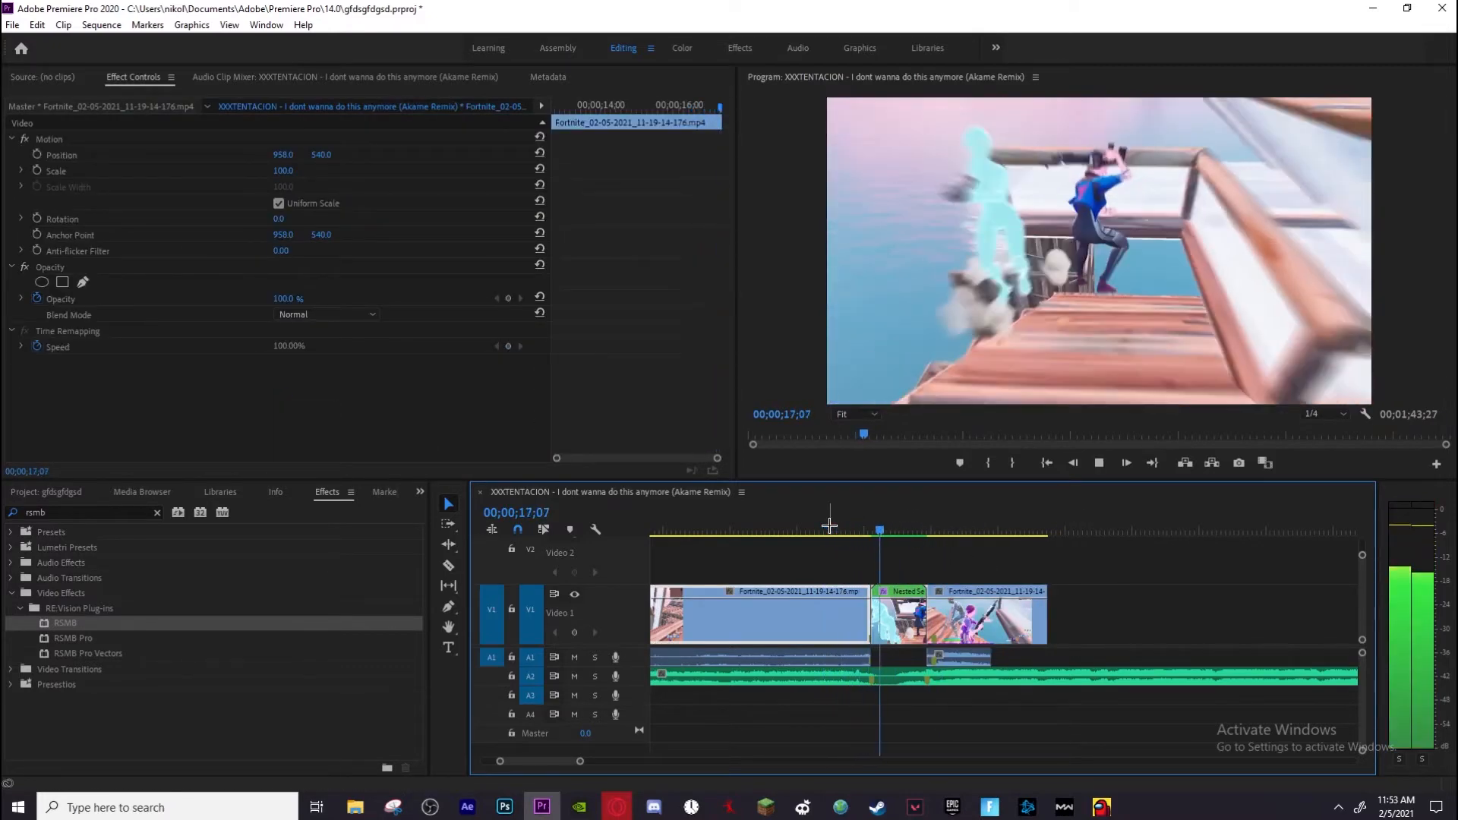
key(space)
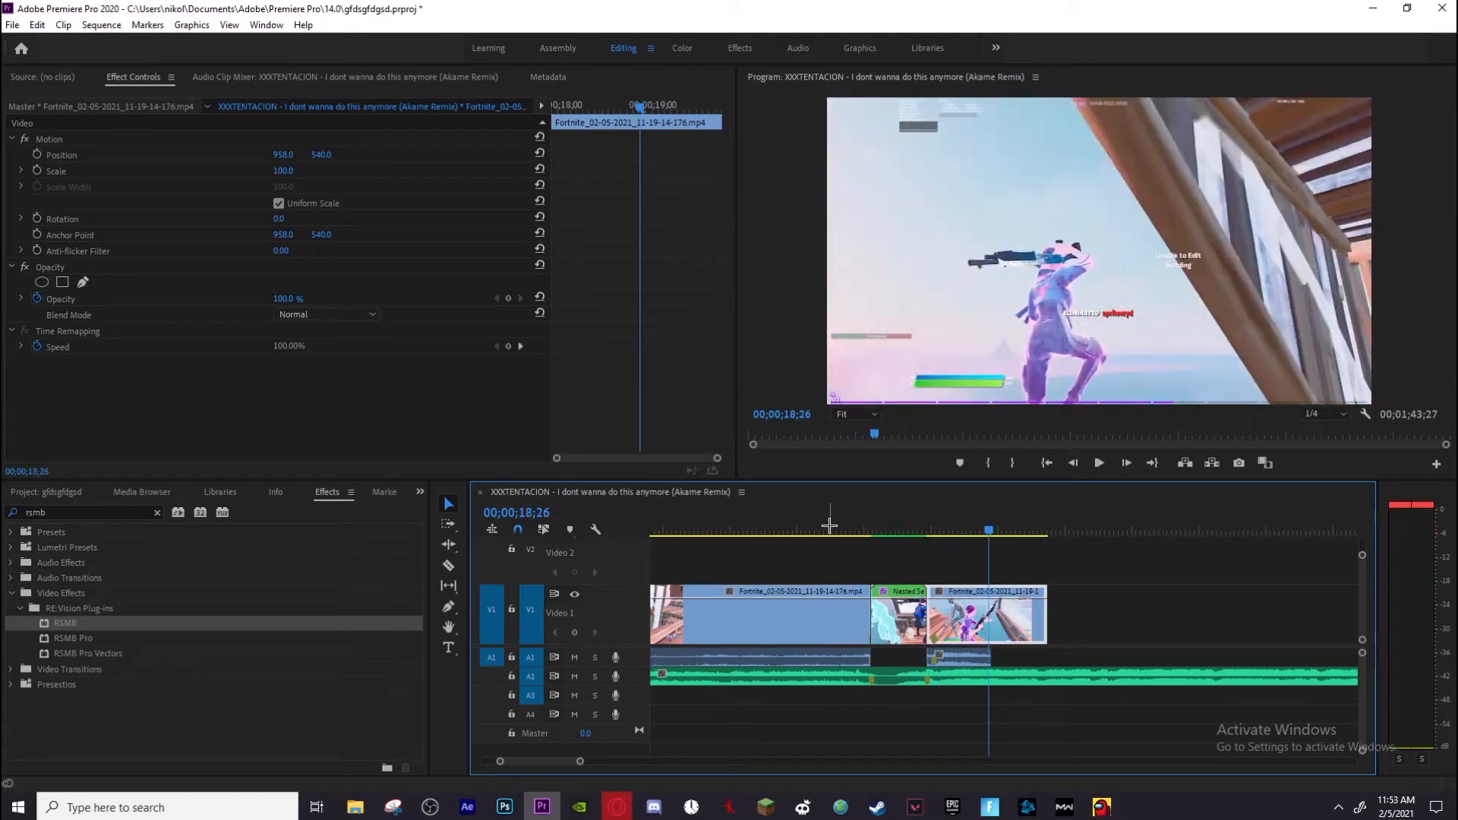
Open the nested replay sequence in its own timeline and enlarge its V1 track to show the clips' speed graphs
click(896, 523)
right_click(902, 615)
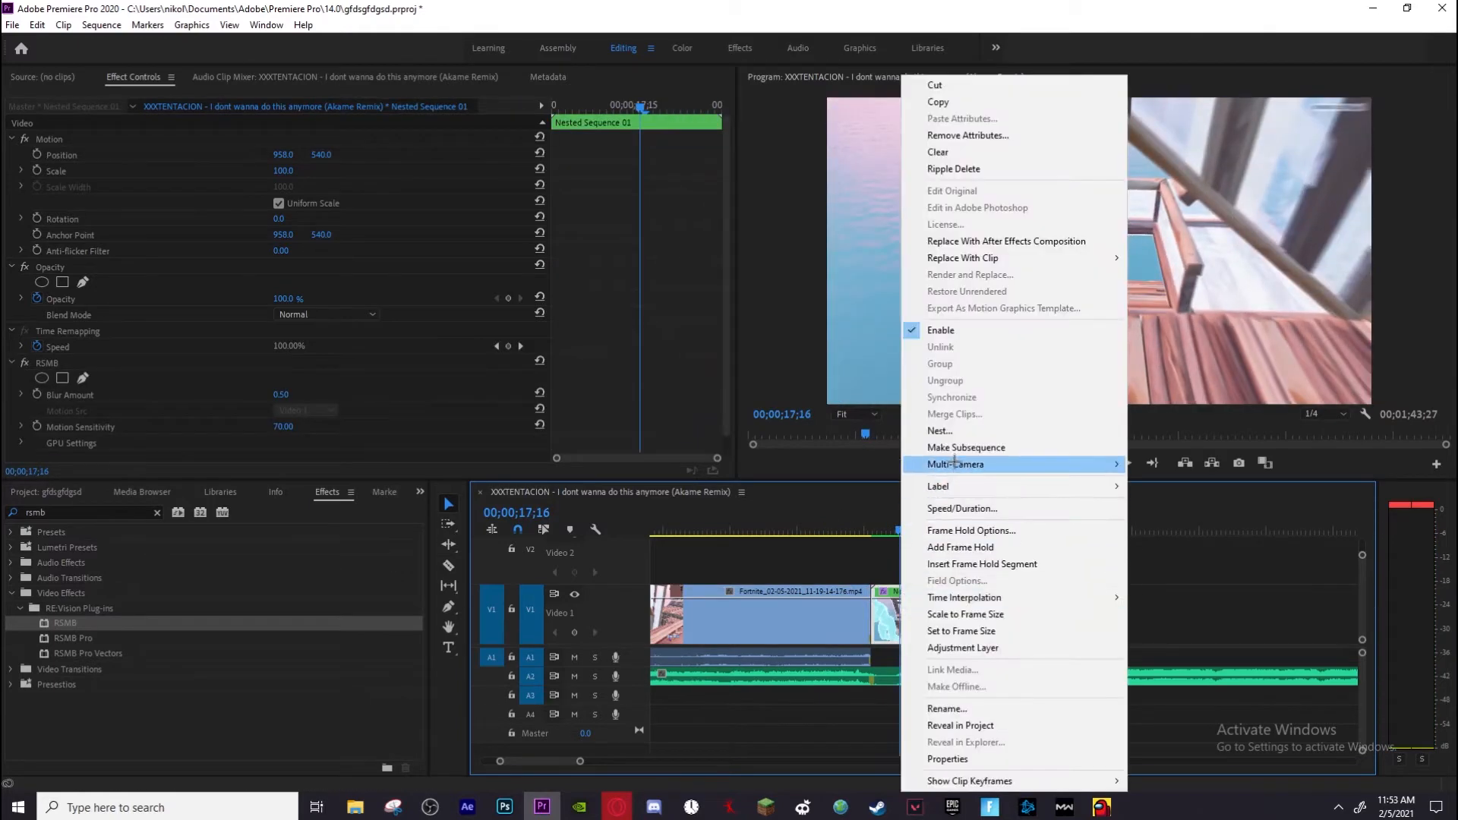
mouse_move(931, 462)
click(862, 521)
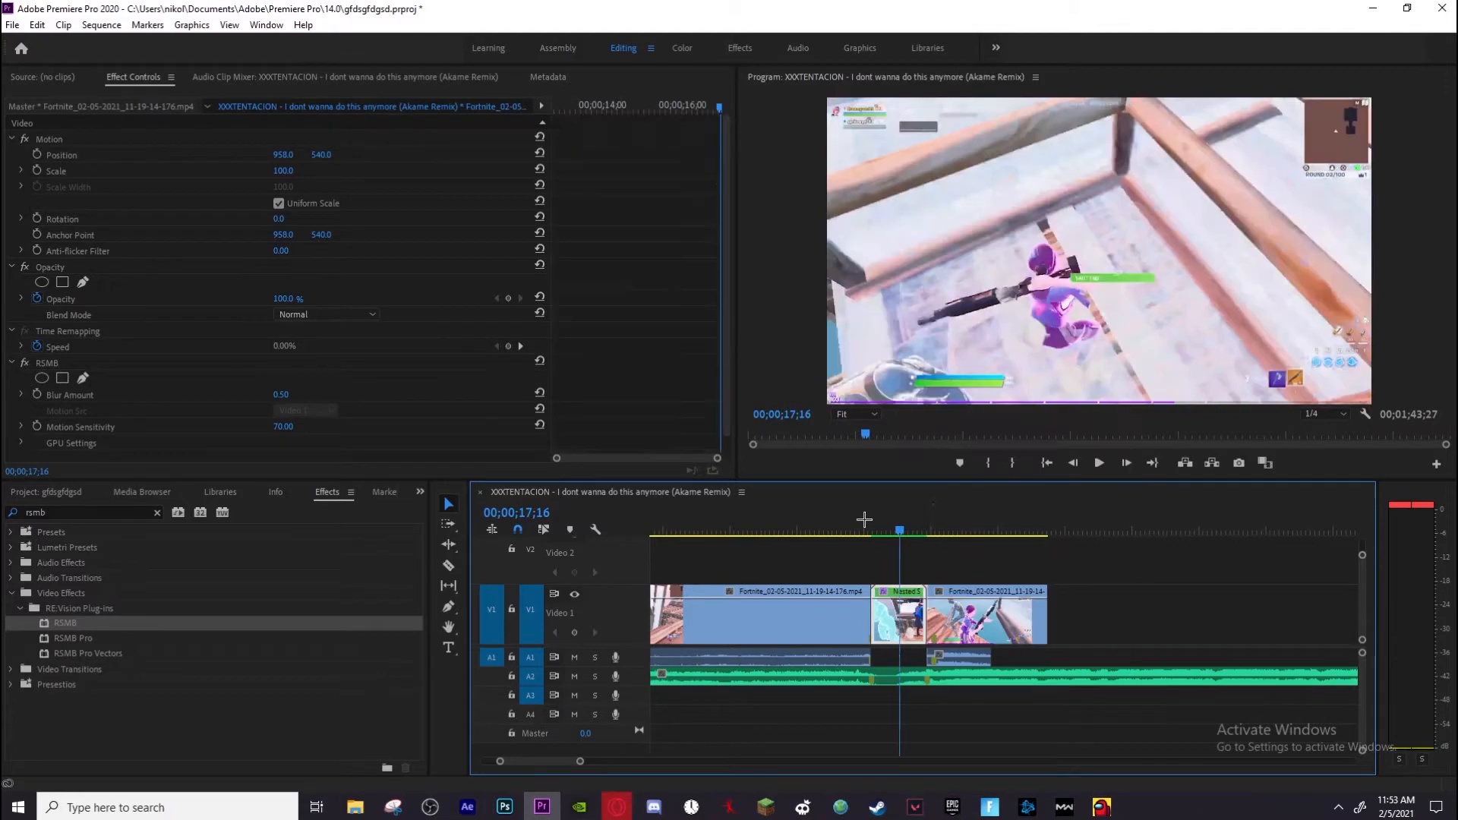
click(908, 616)
click(914, 569)
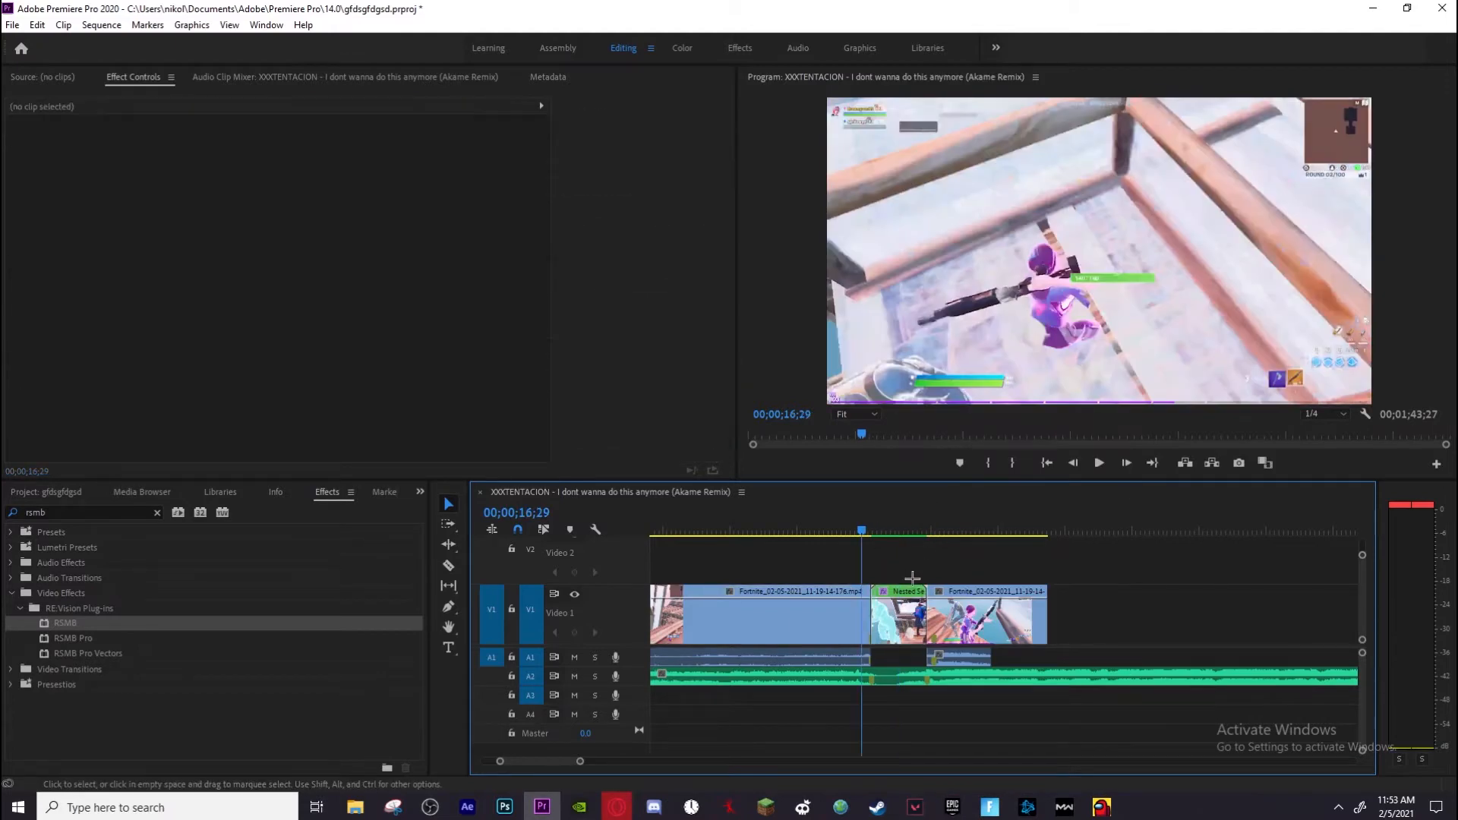
double_click(894, 621)
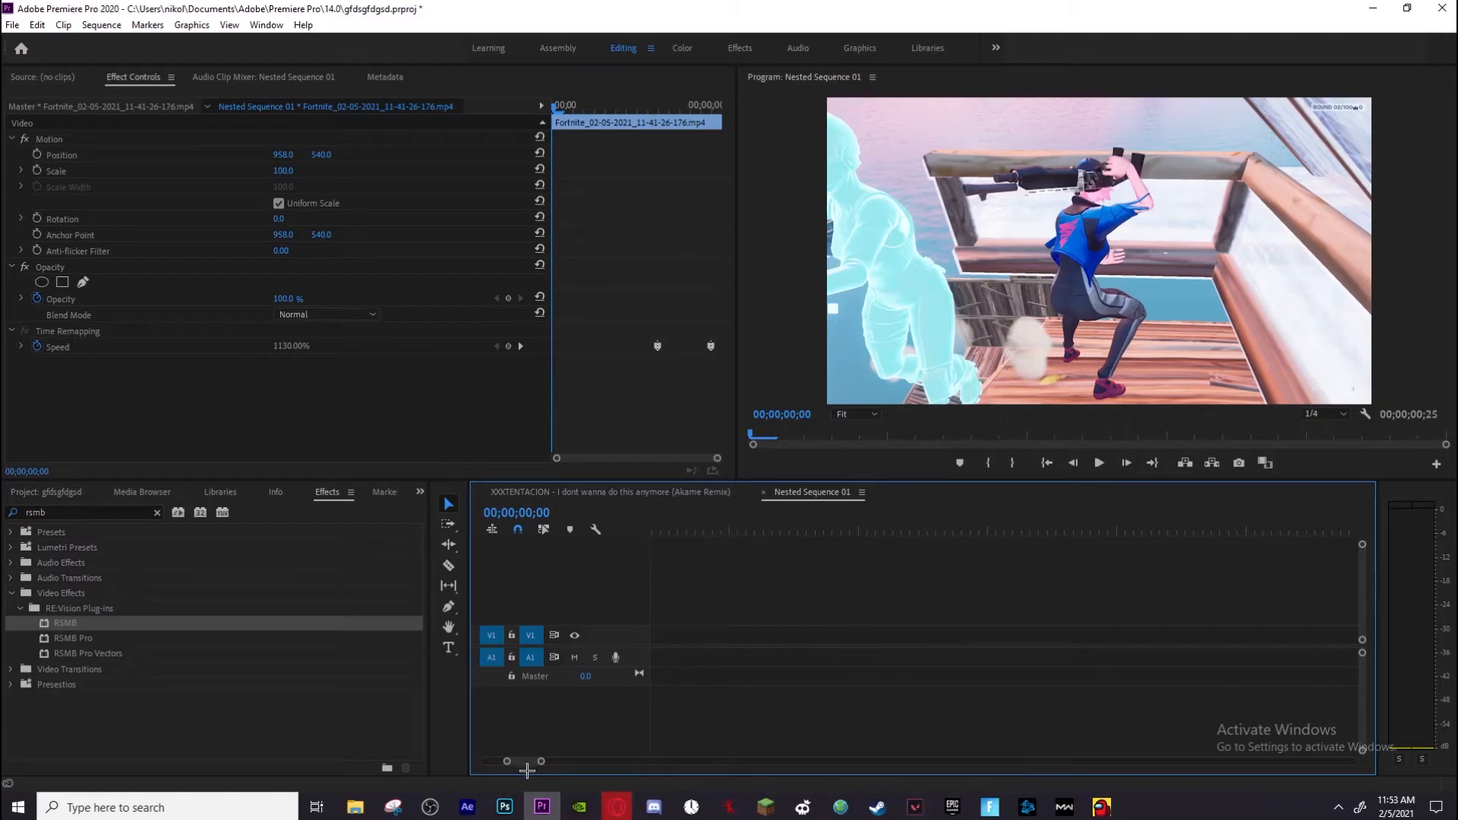
drag(544, 761, 479, 762)
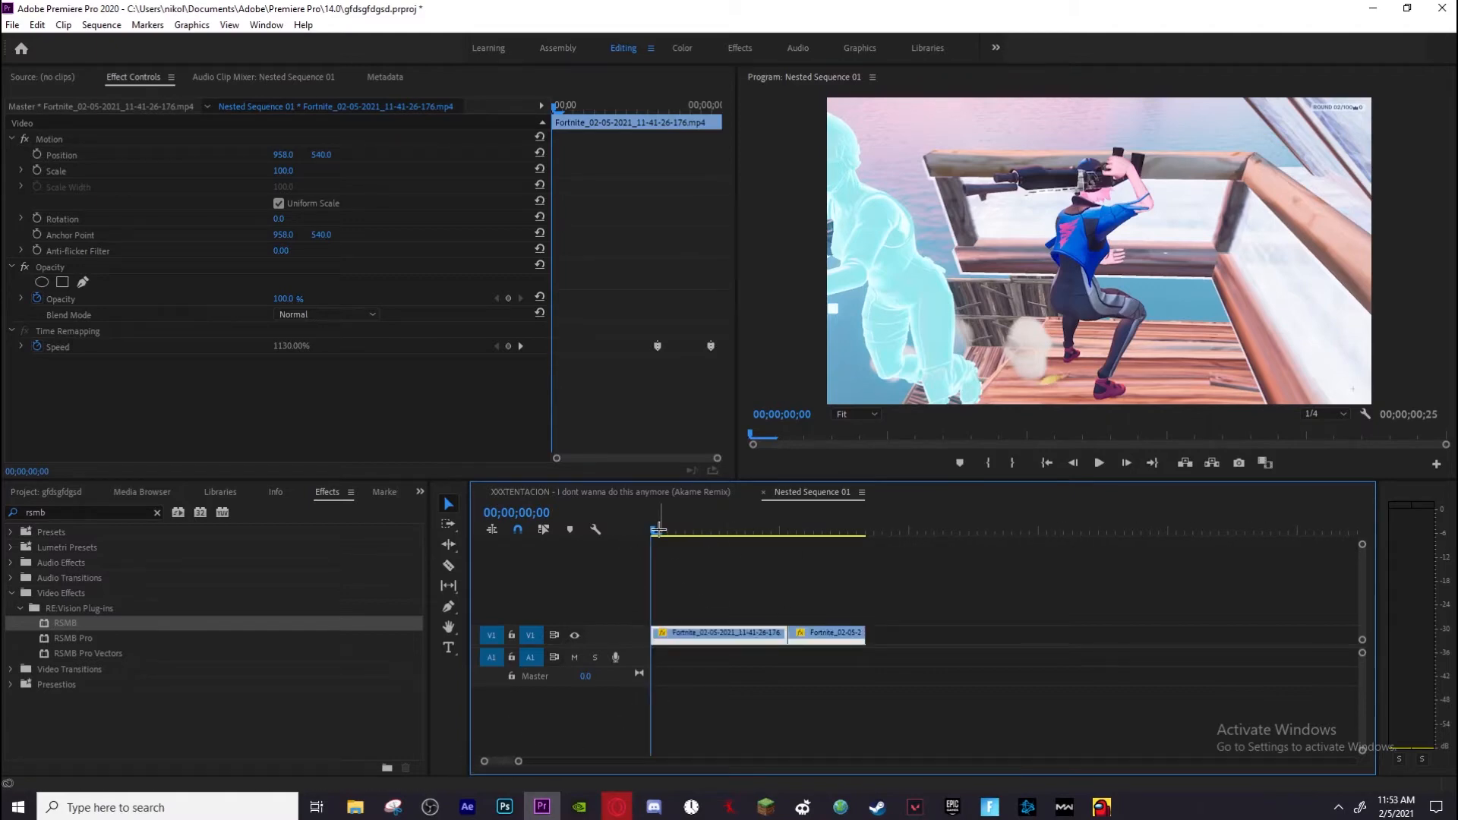
click(687, 530)
drag(689, 530, 737, 530)
drag(519, 761, 506, 761)
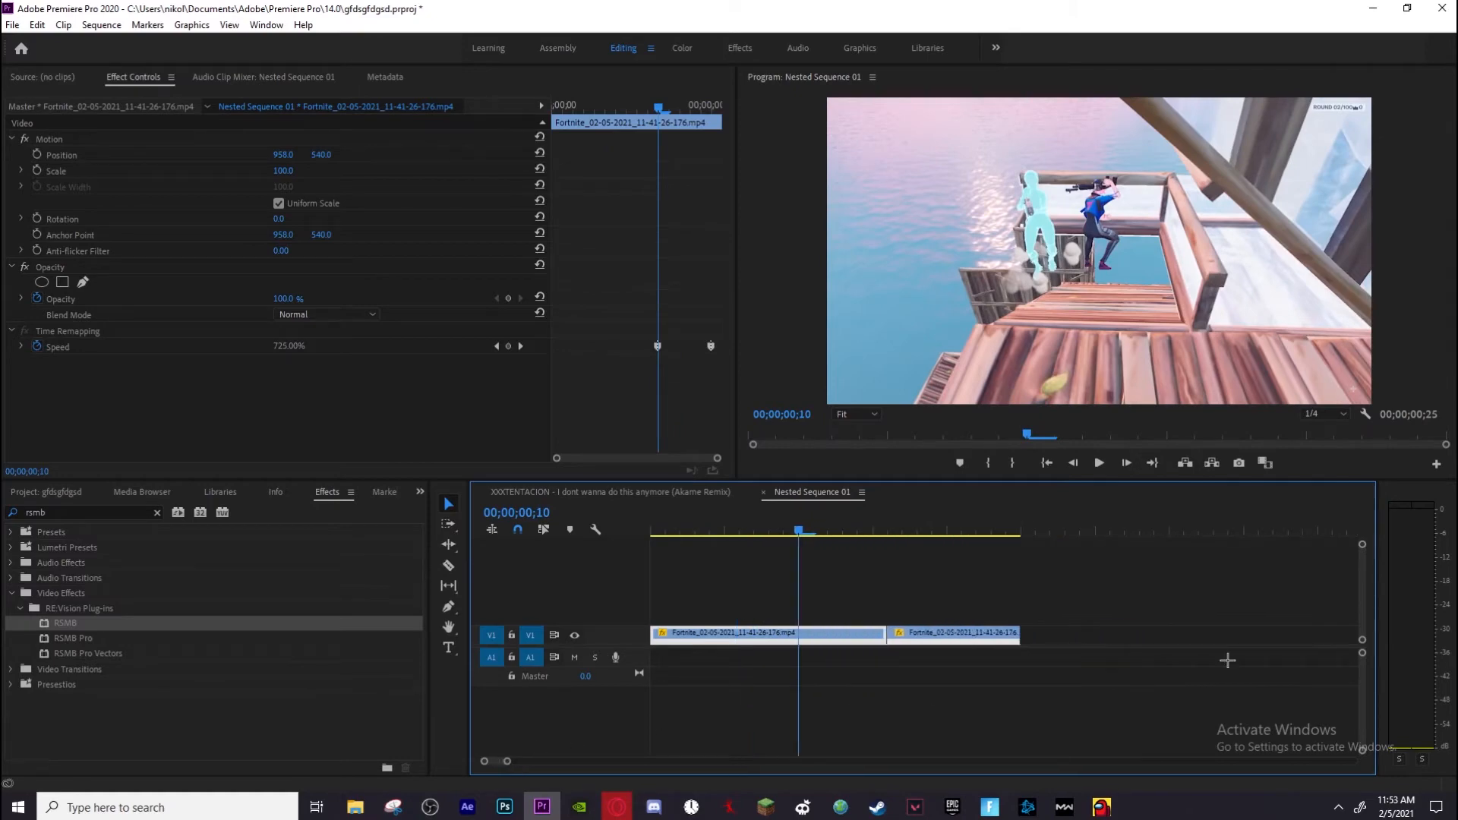
drag(1365, 546, 1362, 563)
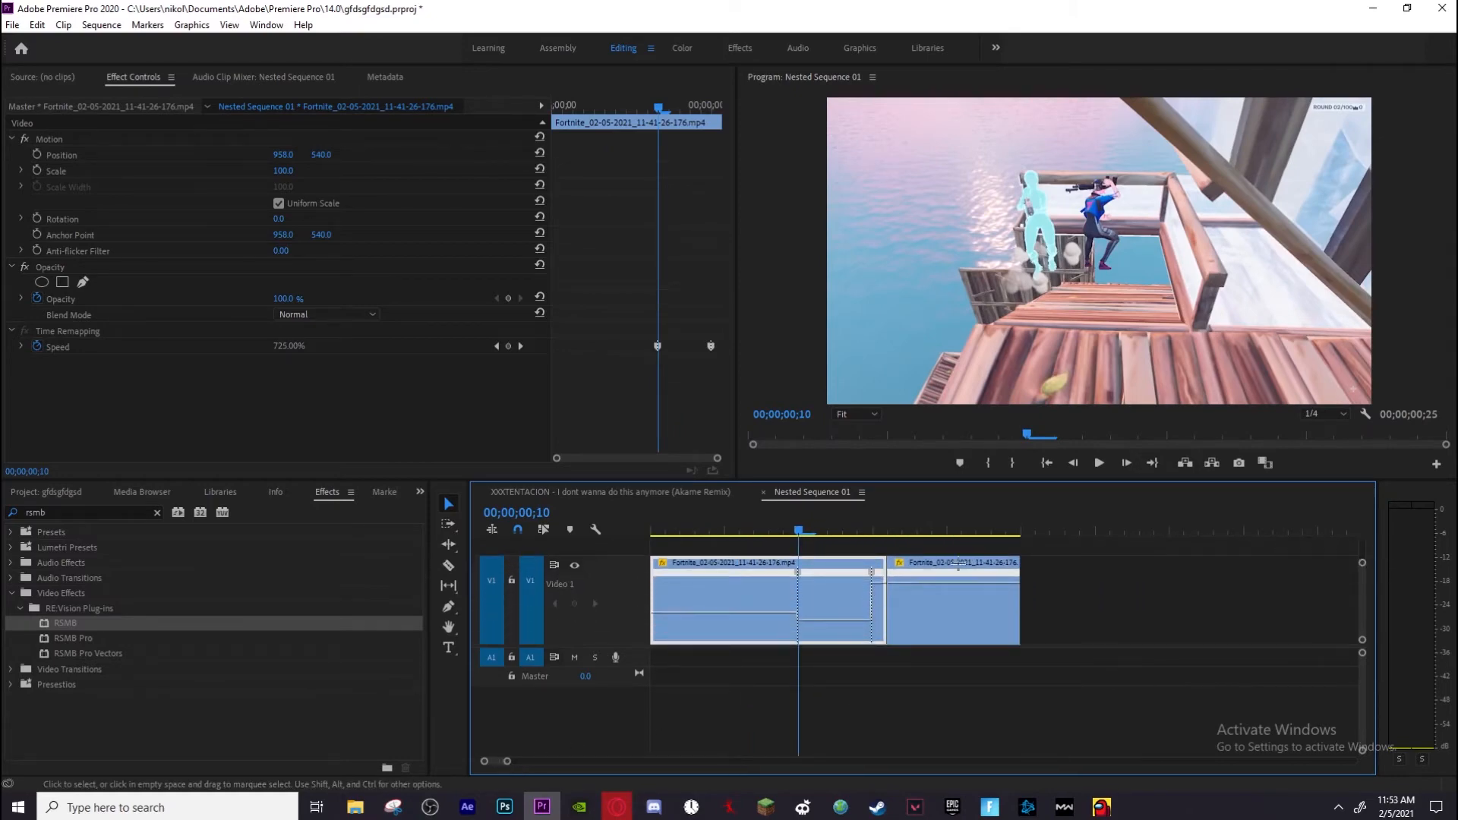
Split both speed keyframes on the forward replay clip into gradual ramps and smooth the transition curves
click(793, 525)
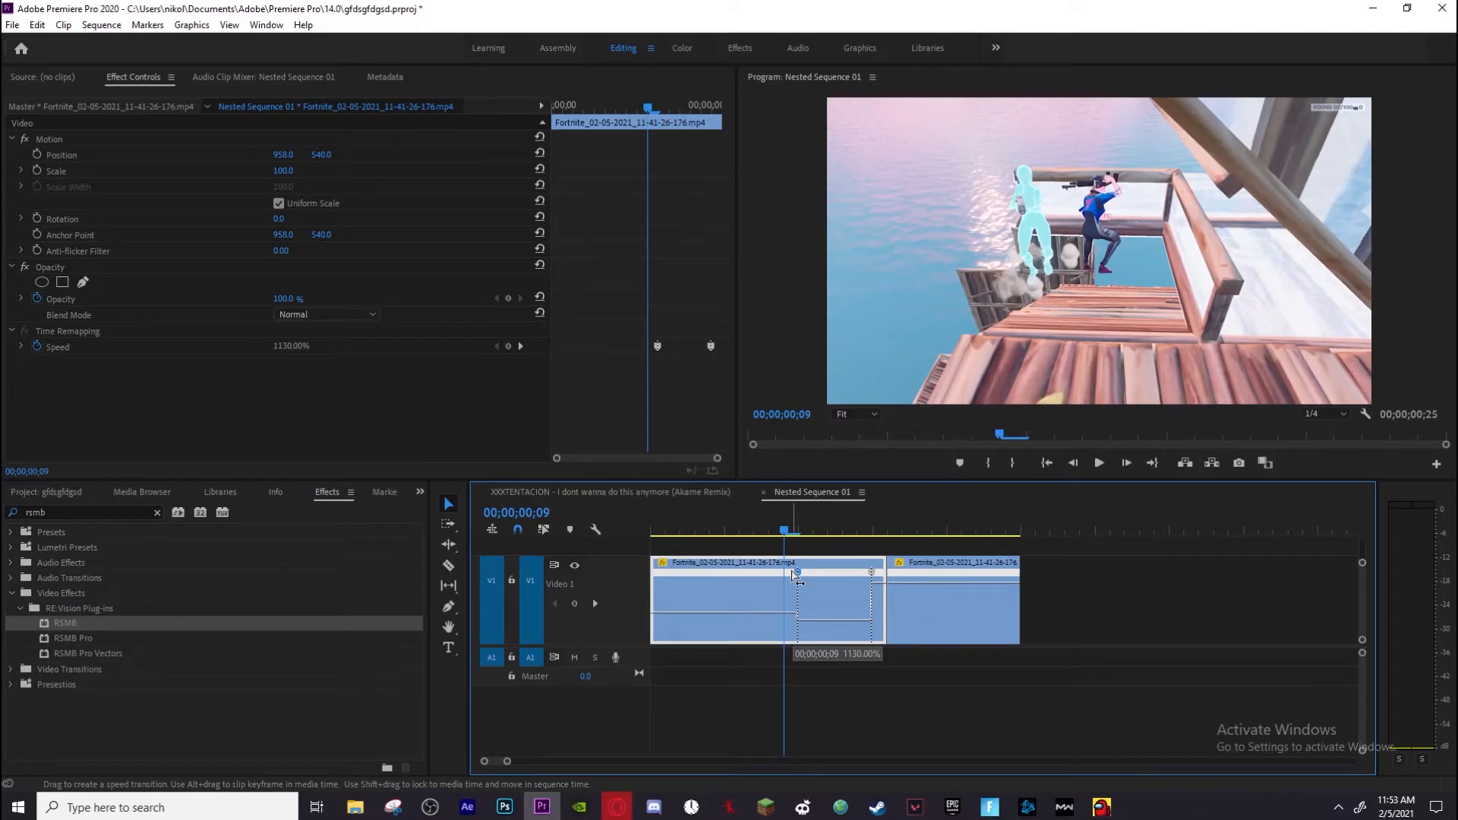
drag(795, 577, 749, 578)
click(806, 575)
mouse_move(792, 628)
mouse_down()
mouse_move(849, 606)
mouse_move(872, 575)
mouse_move(893, 602)
mouse_move(796, 613)
mouse_move(814, 606)
mouse_up()
click(878, 575)
click(867, 611)
click(801, 575)
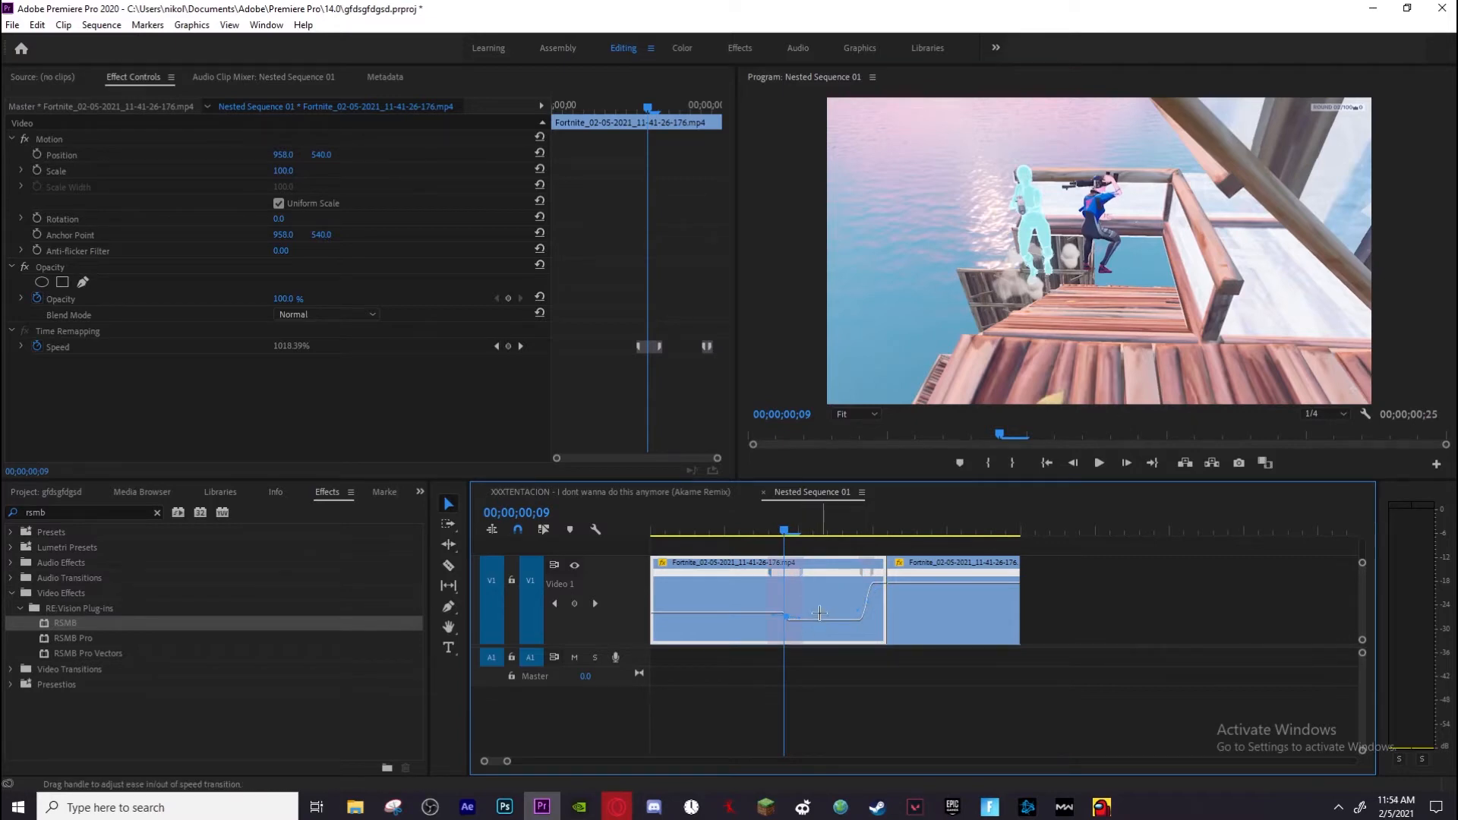
Add a speed keyframe partway through the reversed replay clip and adjust the clip's speed
drag(783, 530, 938, 522)
click(936, 610)
key(space)
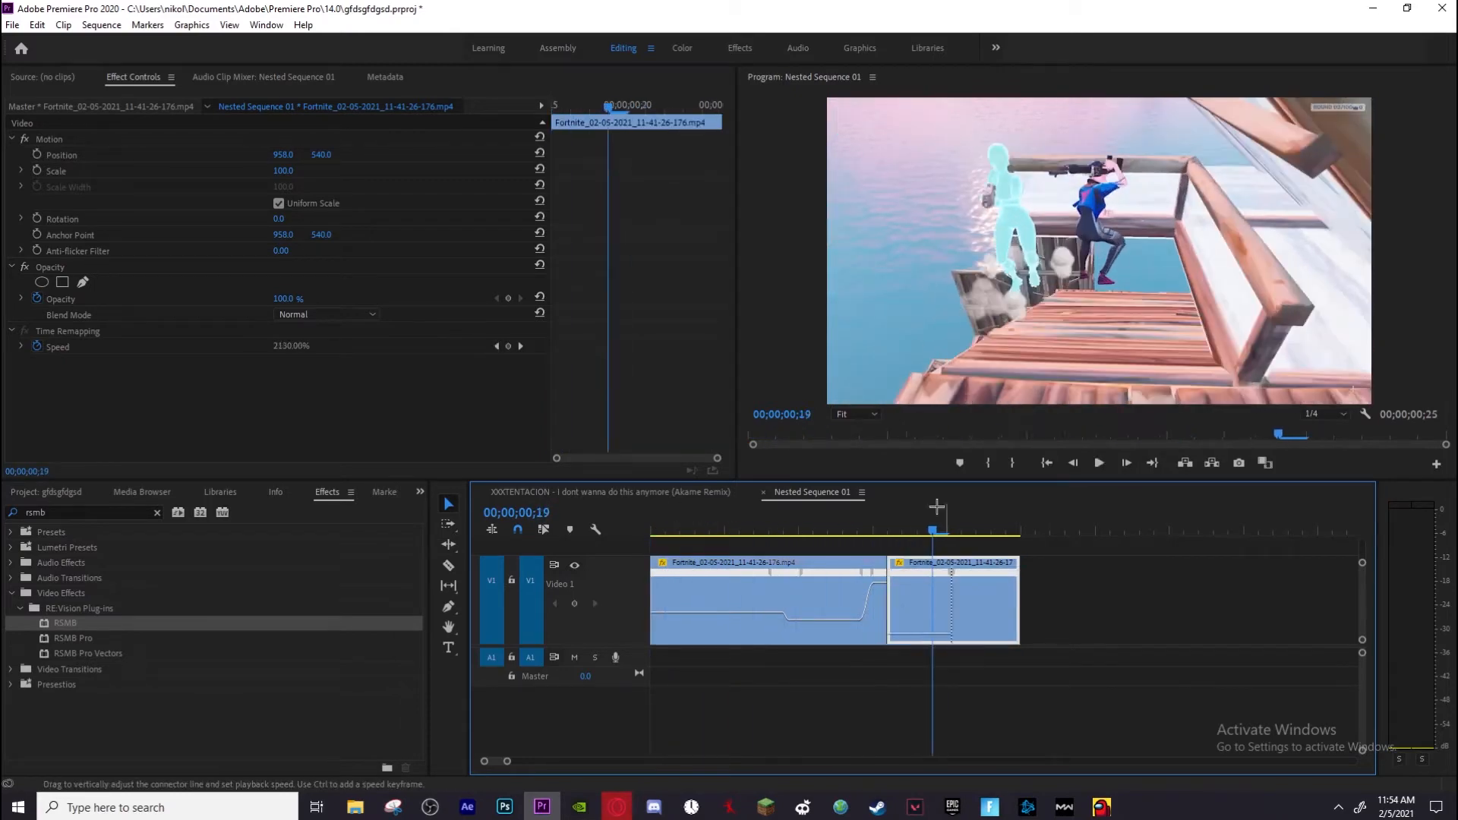
drag(909, 582, 900, 529)
Raise the speed of the forward replay clip's opening section and move the reversed clip against its end
drag(881, 583, 785, 530)
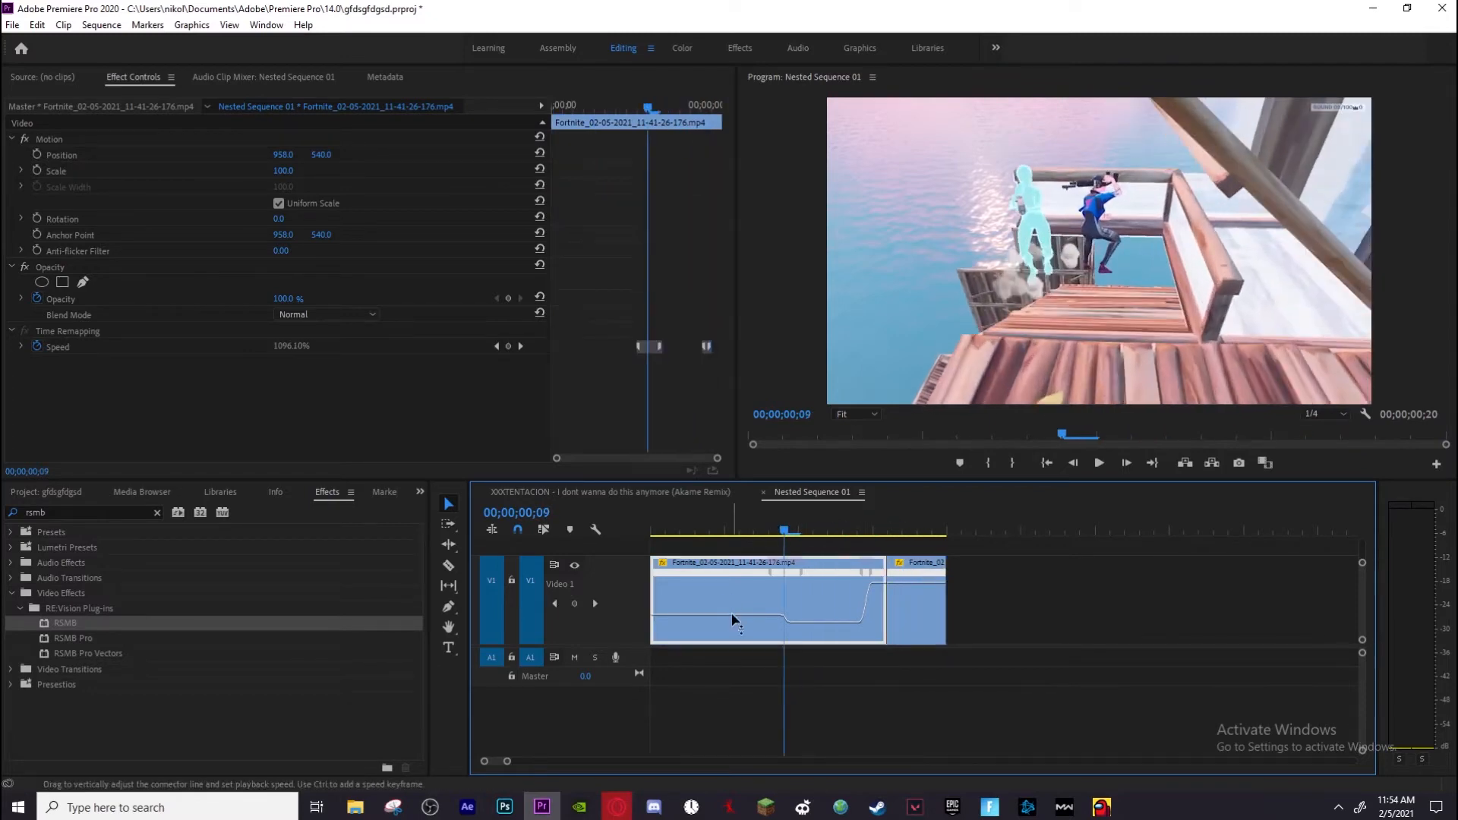
drag(739, 616, 739, 598)
drag(914, 608, 884, 606)
Render a preview of the nested sequence and return to the main song sequence
drag(781, 529, 728, 535)
key(Return)
click(607, 492)
click(946, 571)
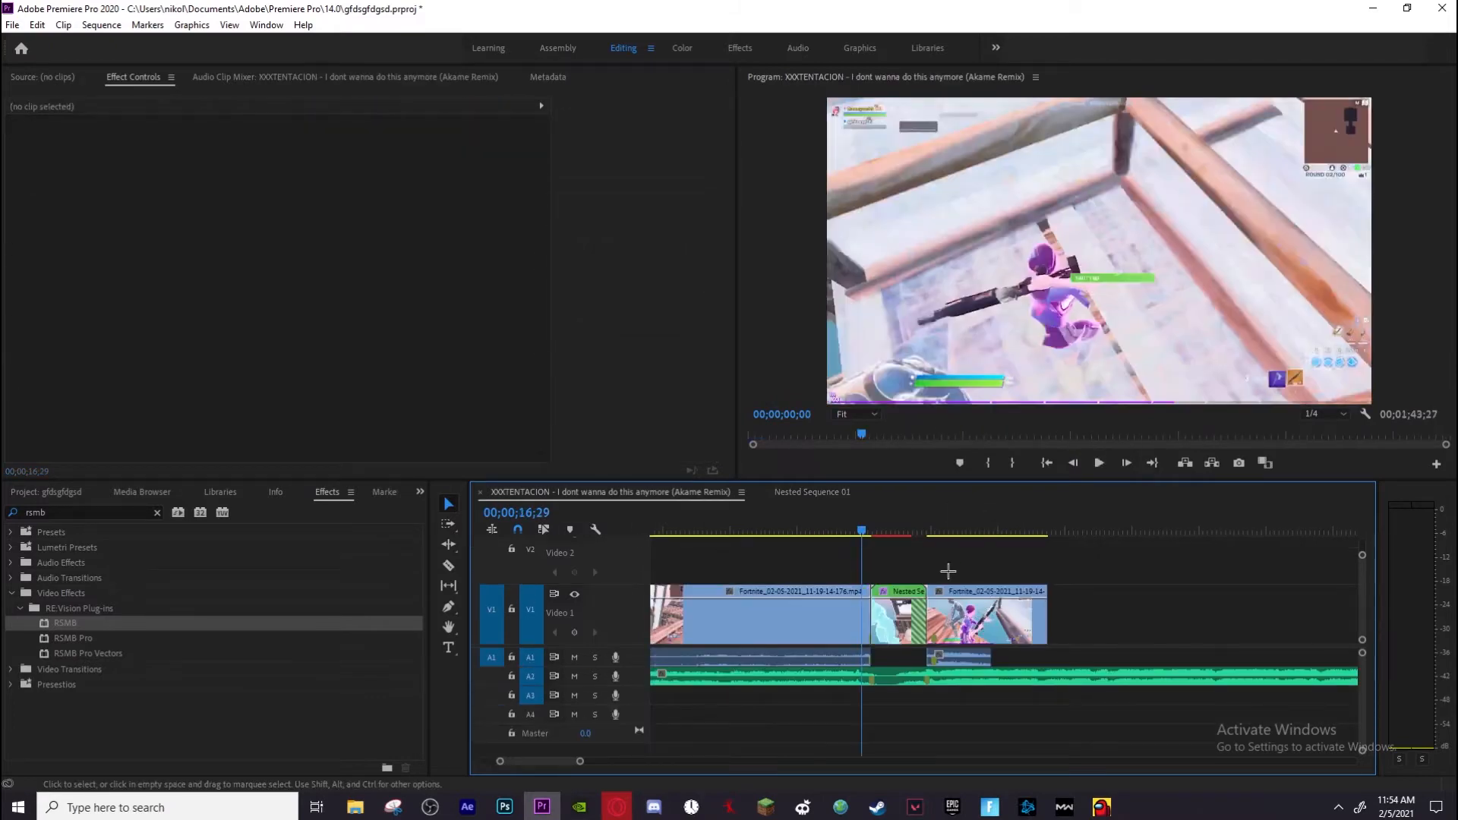
Render a preview of the song sequence and play back the replay transition between the two gameplay clips
key(Return)
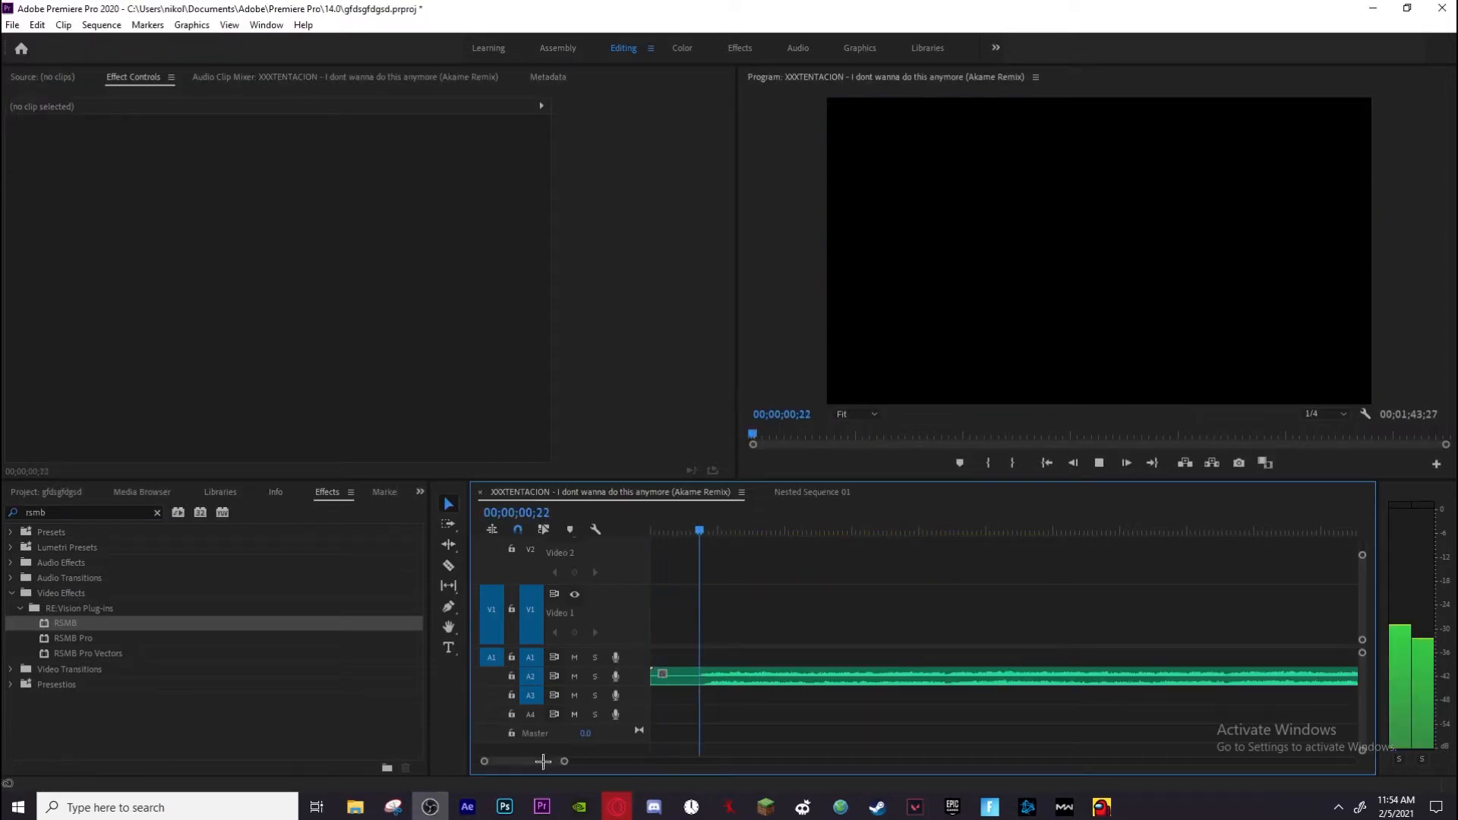
drag(567, 763, 688, 765)
mouse_move(821, 519)
mouse_down()
mouse_move(833, 513)
mouse_move(819, 516)
mouse_up()
key(space)
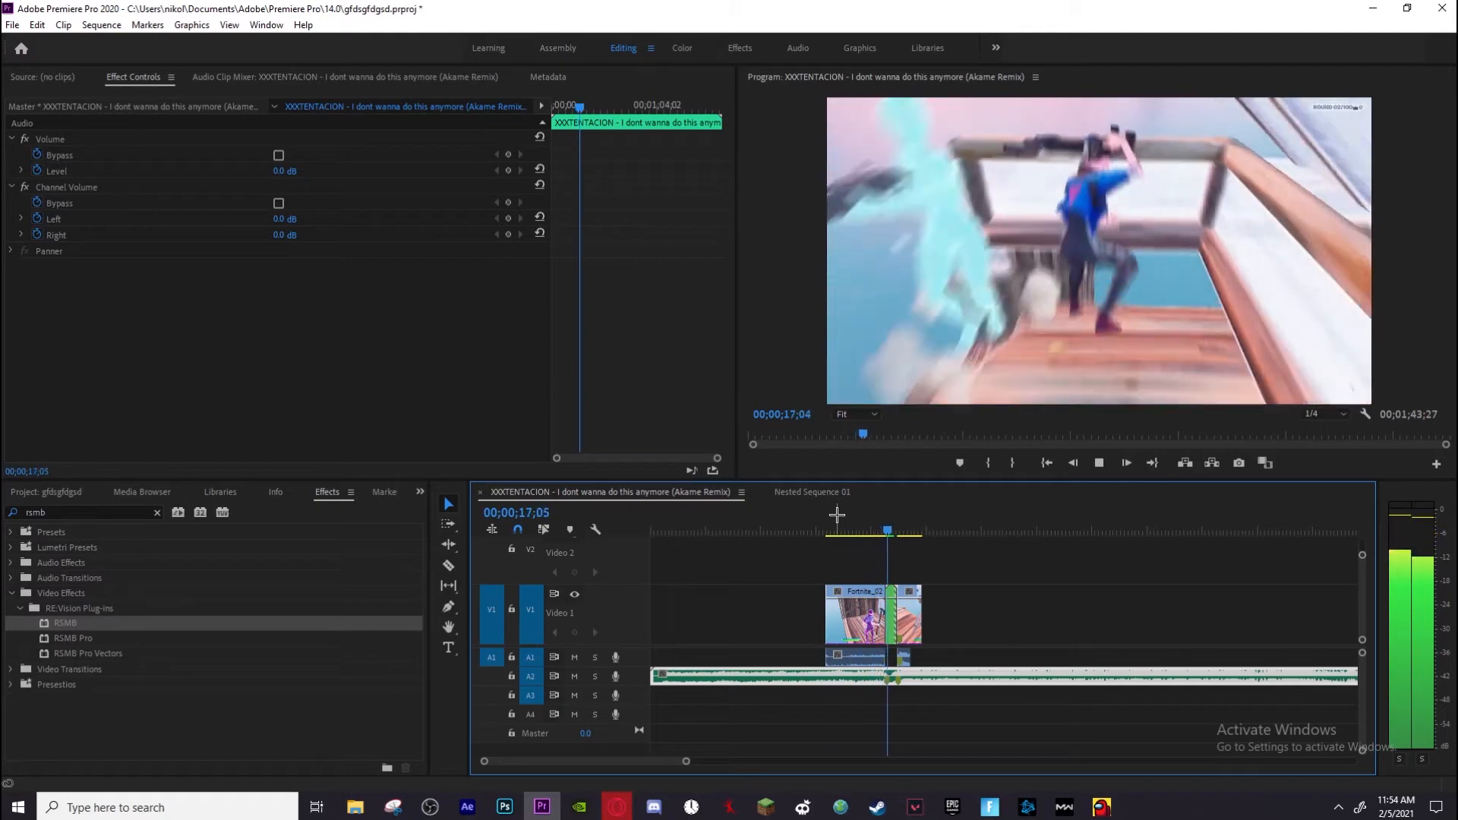
key(space)
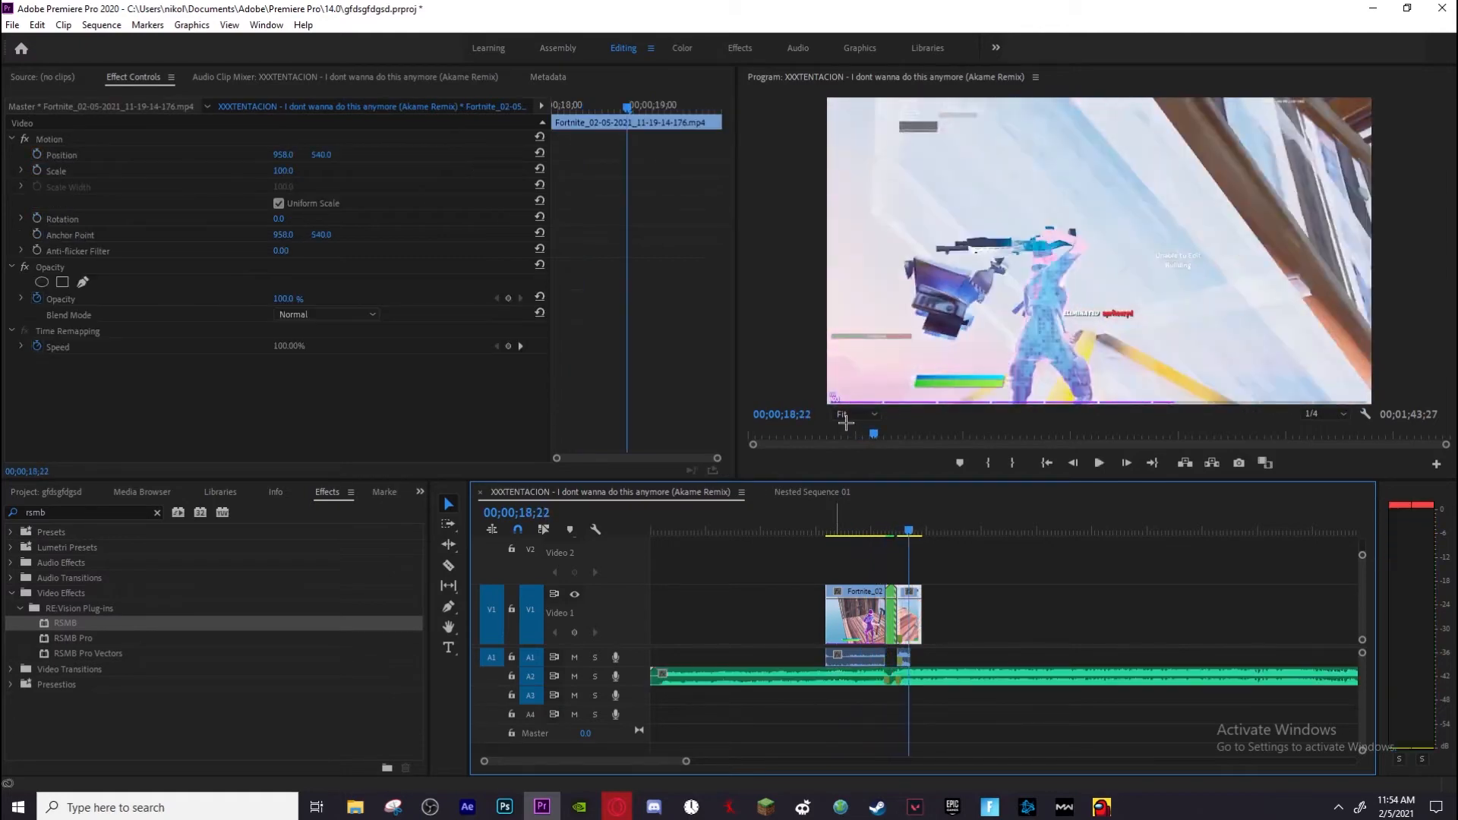
Move the second gameplay clip earlier to 00;00;17;21 on the same video track, overwriting the empty end of the nested sequence
drag(686, 762, 609, 741)
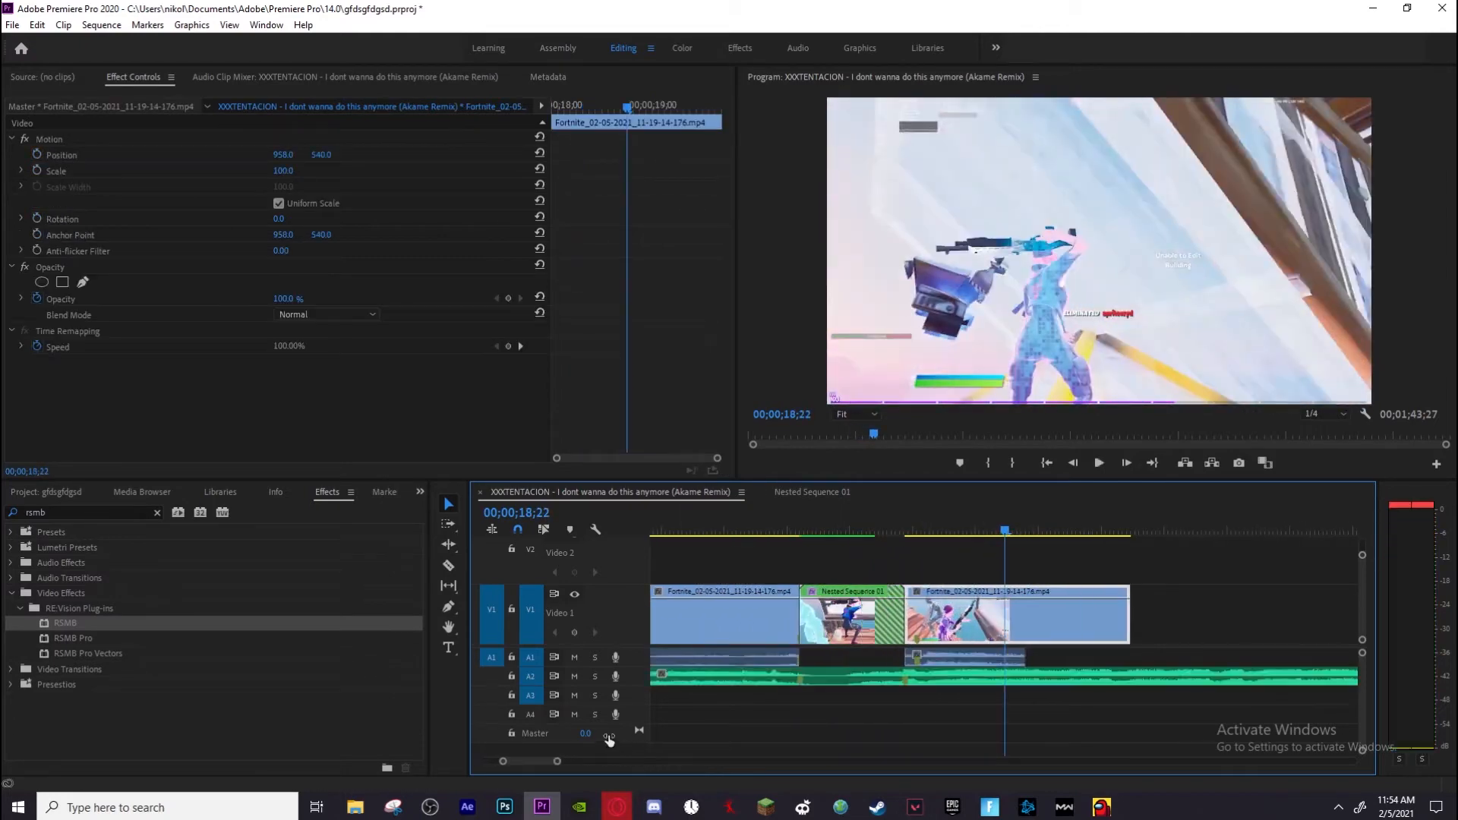
mouse_move(903, 614)
mouse_down()
mouse_move(888, 614)
mouse_move(902, 612)
mouse_up()
drag(898, 535, 869, 536)
drag(881, 608, 891, 607)
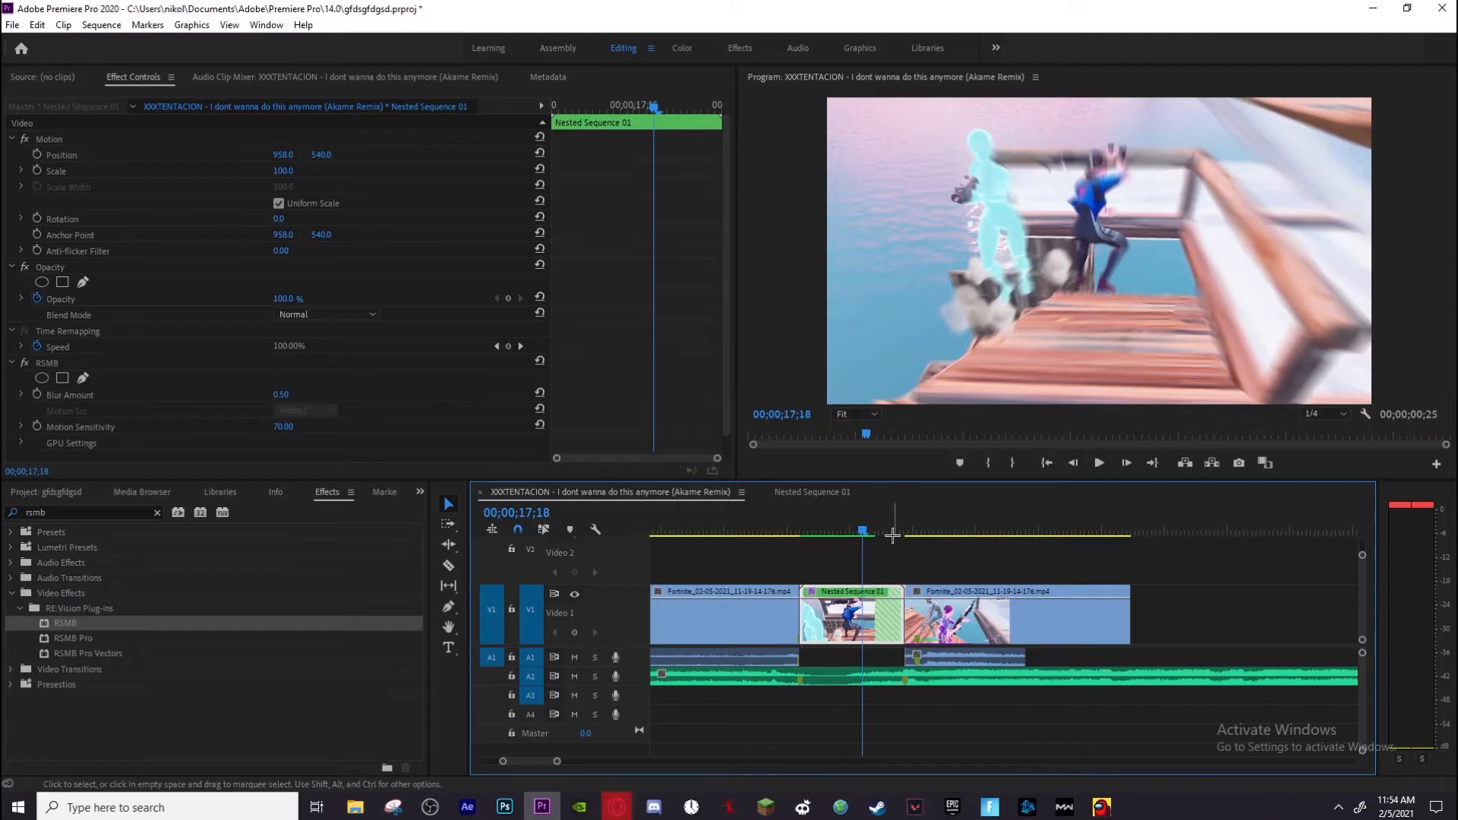
click(846, 529)
drag(846, 528, 884, 531)
key(space)
key(space)
drag(951, 612, 930, 581)
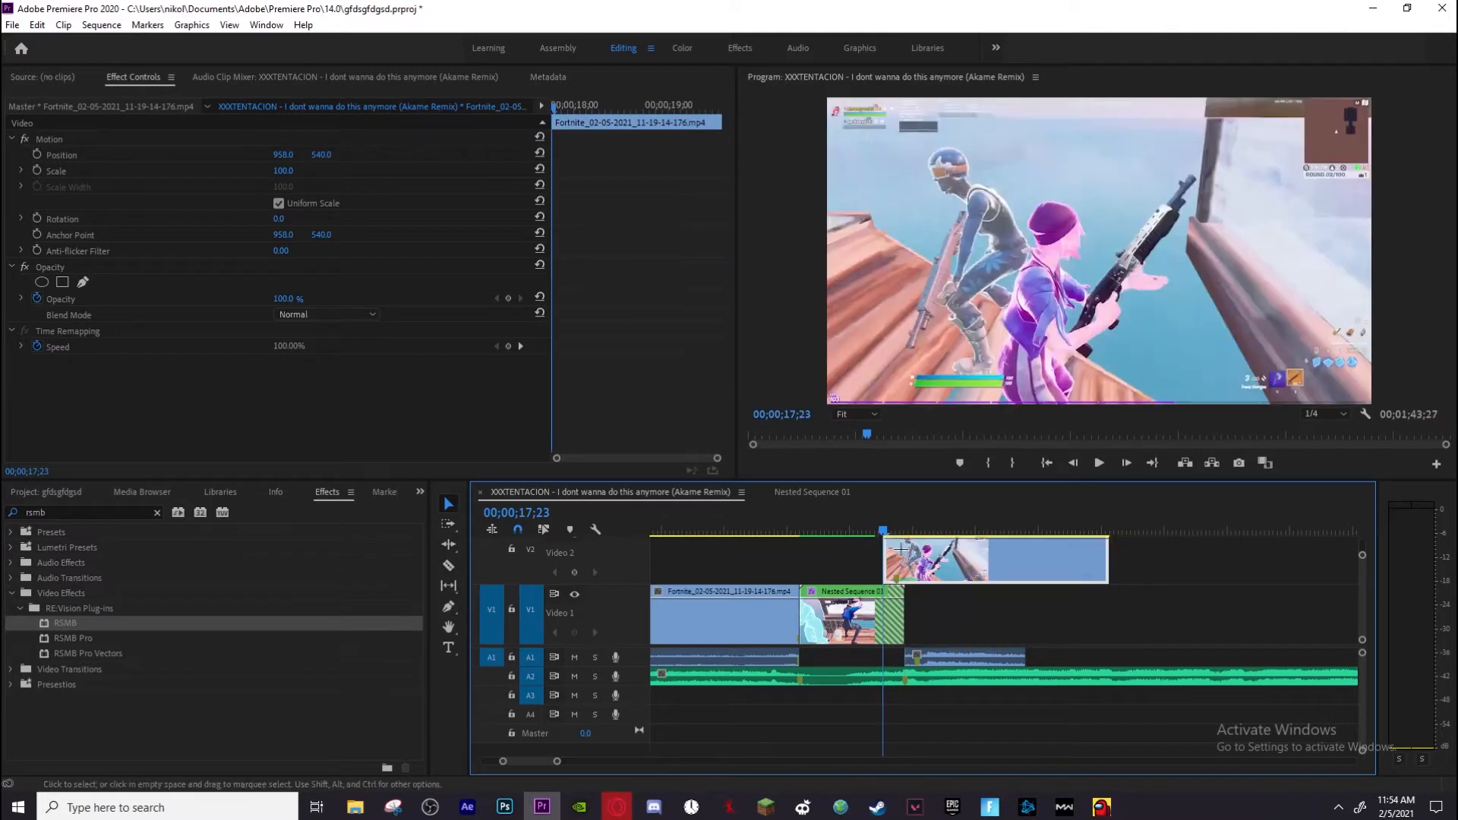
drag(878, 529, 871, 527)
drag(918, 574, 911, 575)
drag(934, 662, 930, 609)
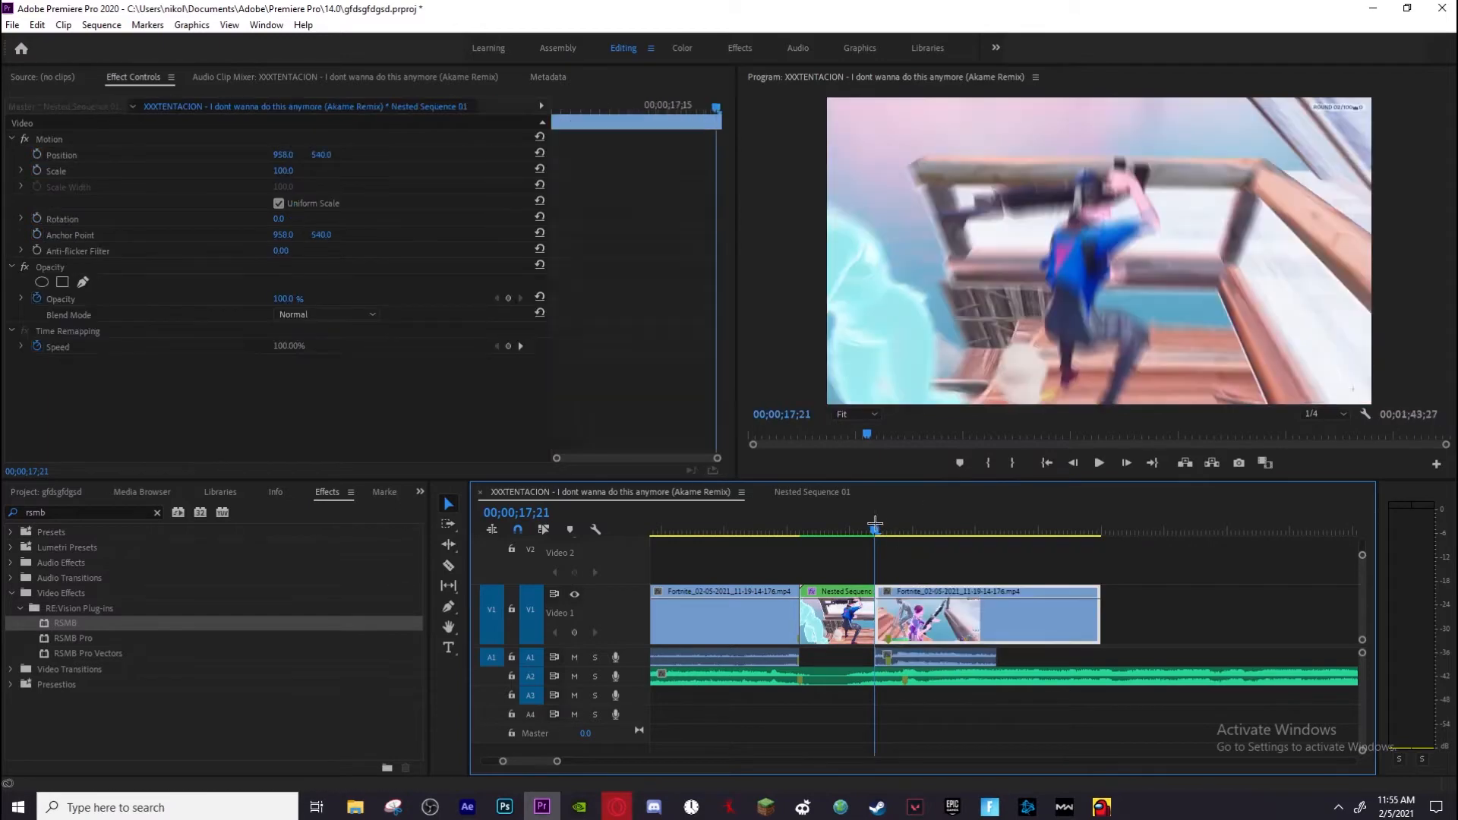
drag(873, 529, 799, 532)
drag(895, 560, 784, 619)
click(968, 572)
drag(797, 531, 712, 534)
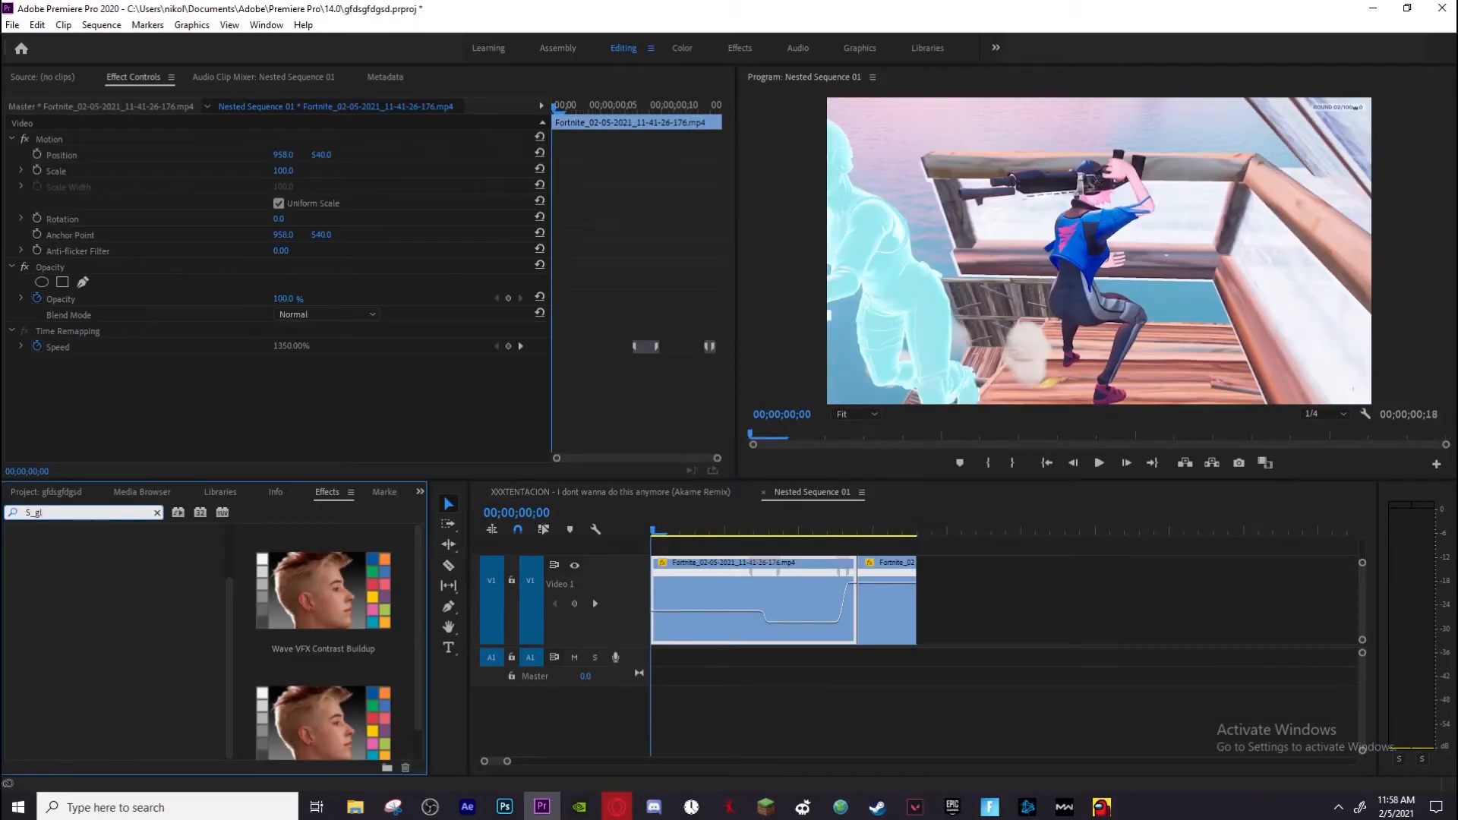
Find the S_Glow effect, apply it to the forward replay clip in the nested sequence and set its Brightness to 1
key(BackSpace)
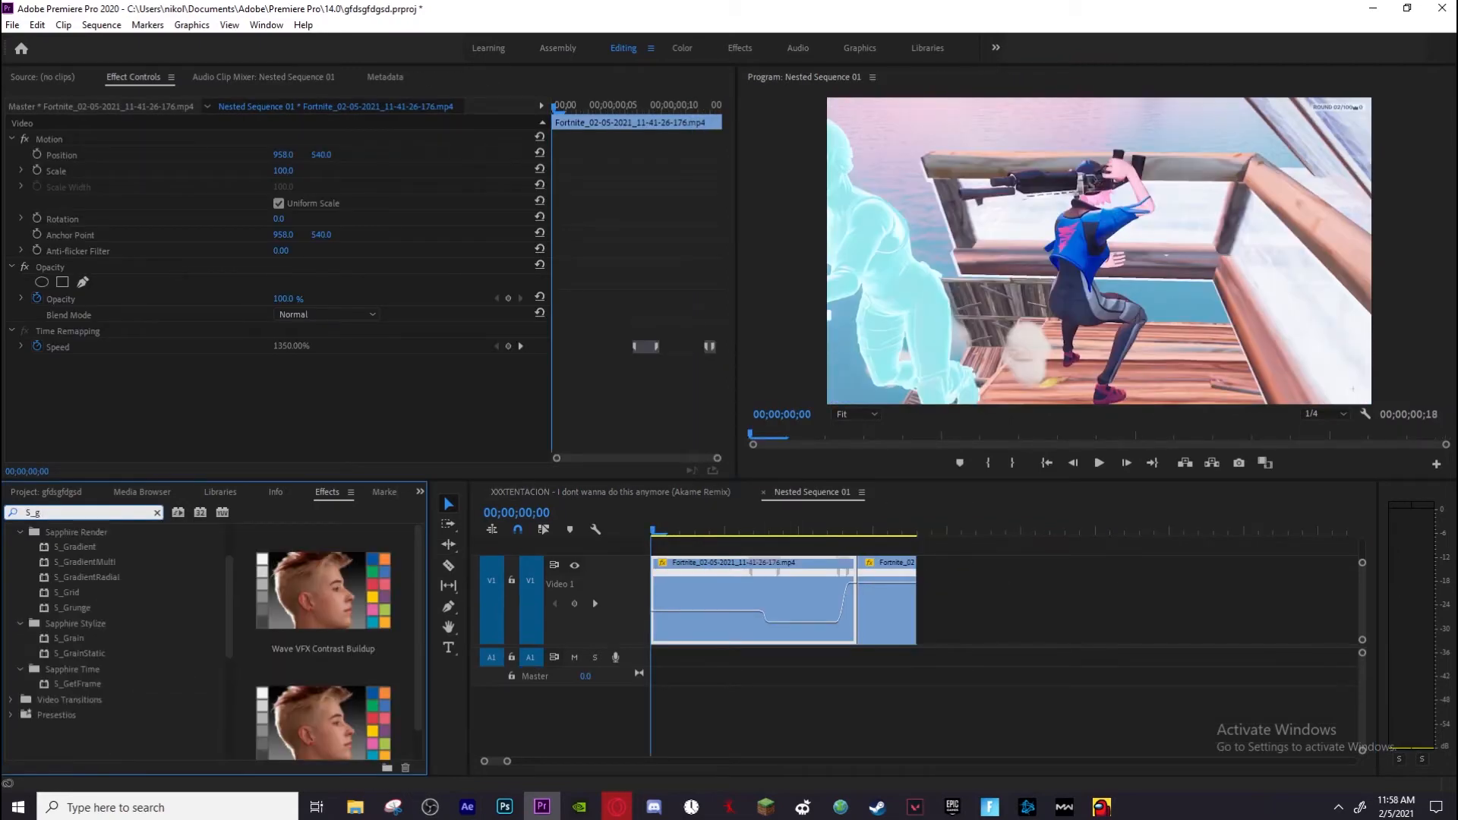
scroll(126, 666, up, 10)
text(loe)
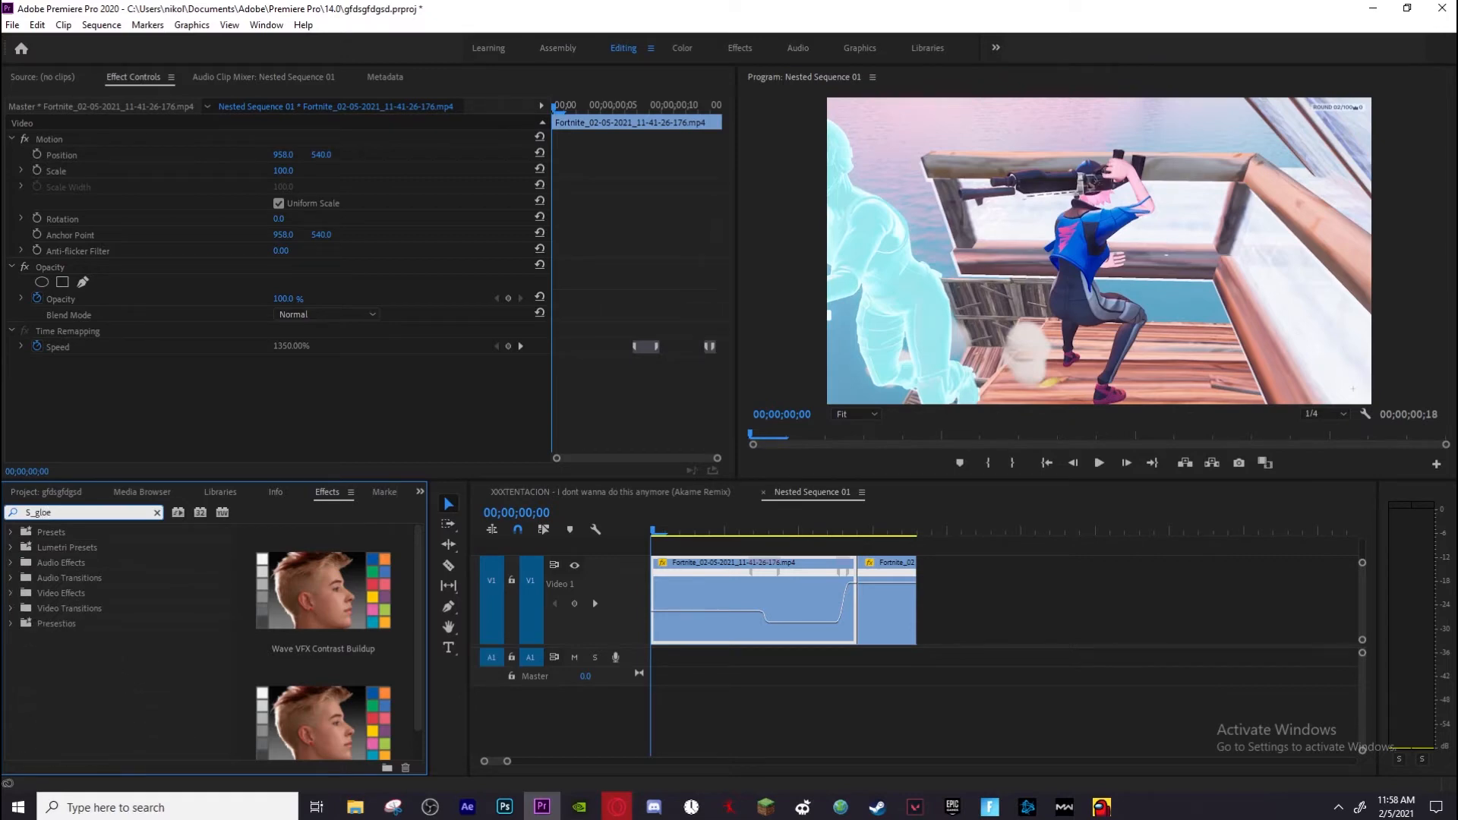
key(BackSpace)
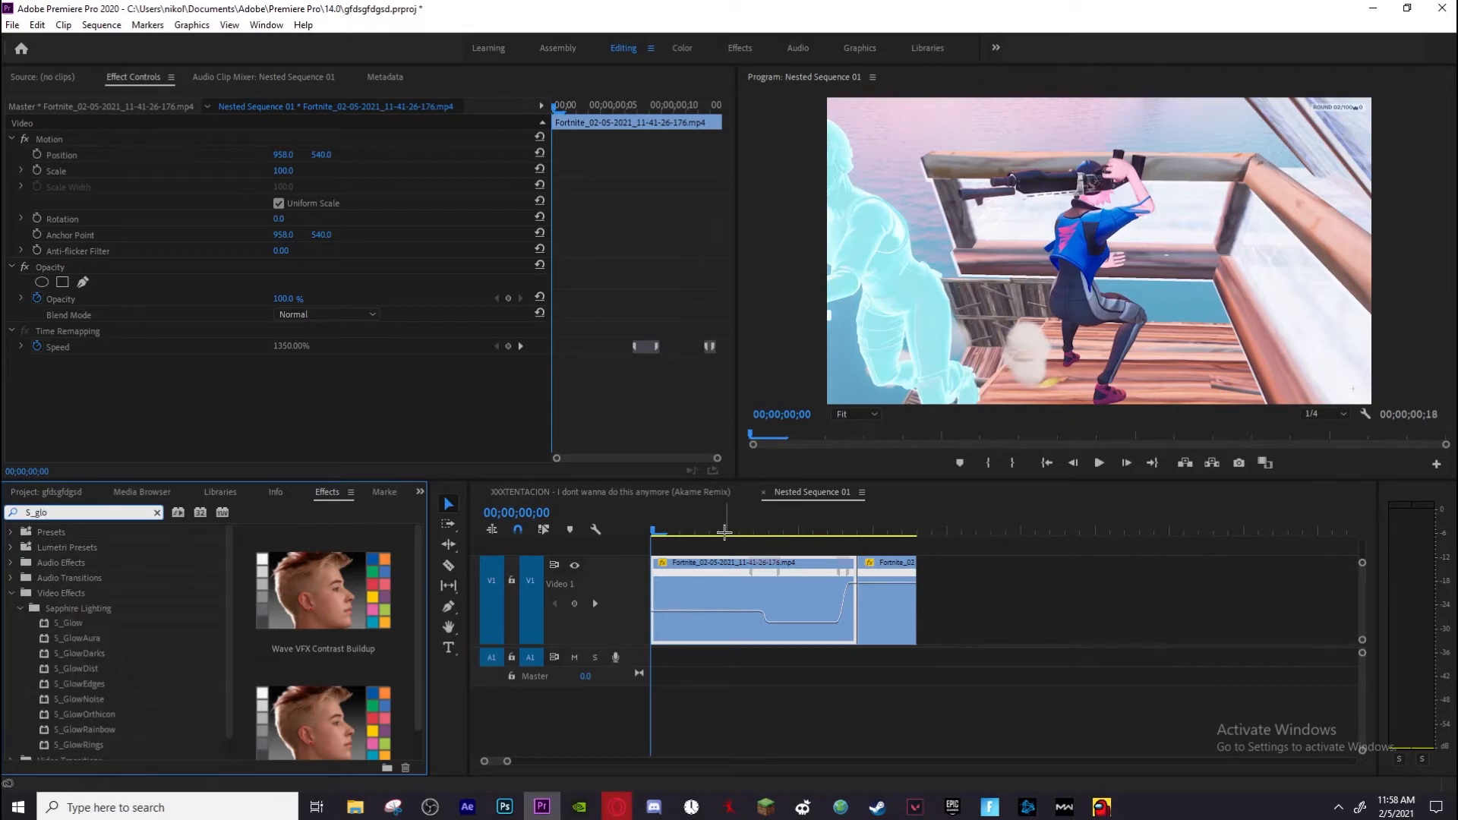
drag(65, 624, 683, 600)
scroll(211, 368, down, 1)
scroll(211, 368, down, 3)
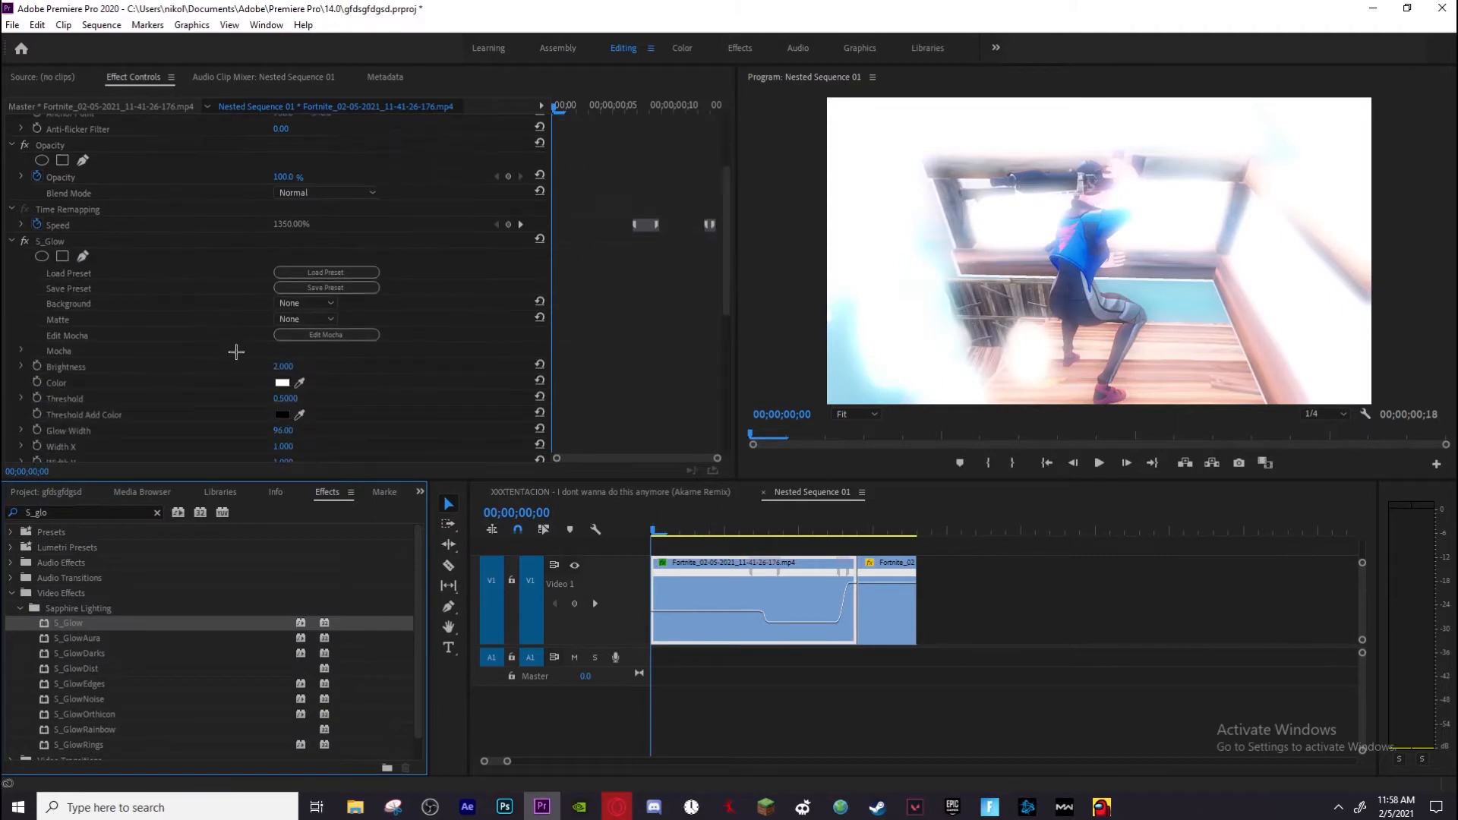
click(290, 367)
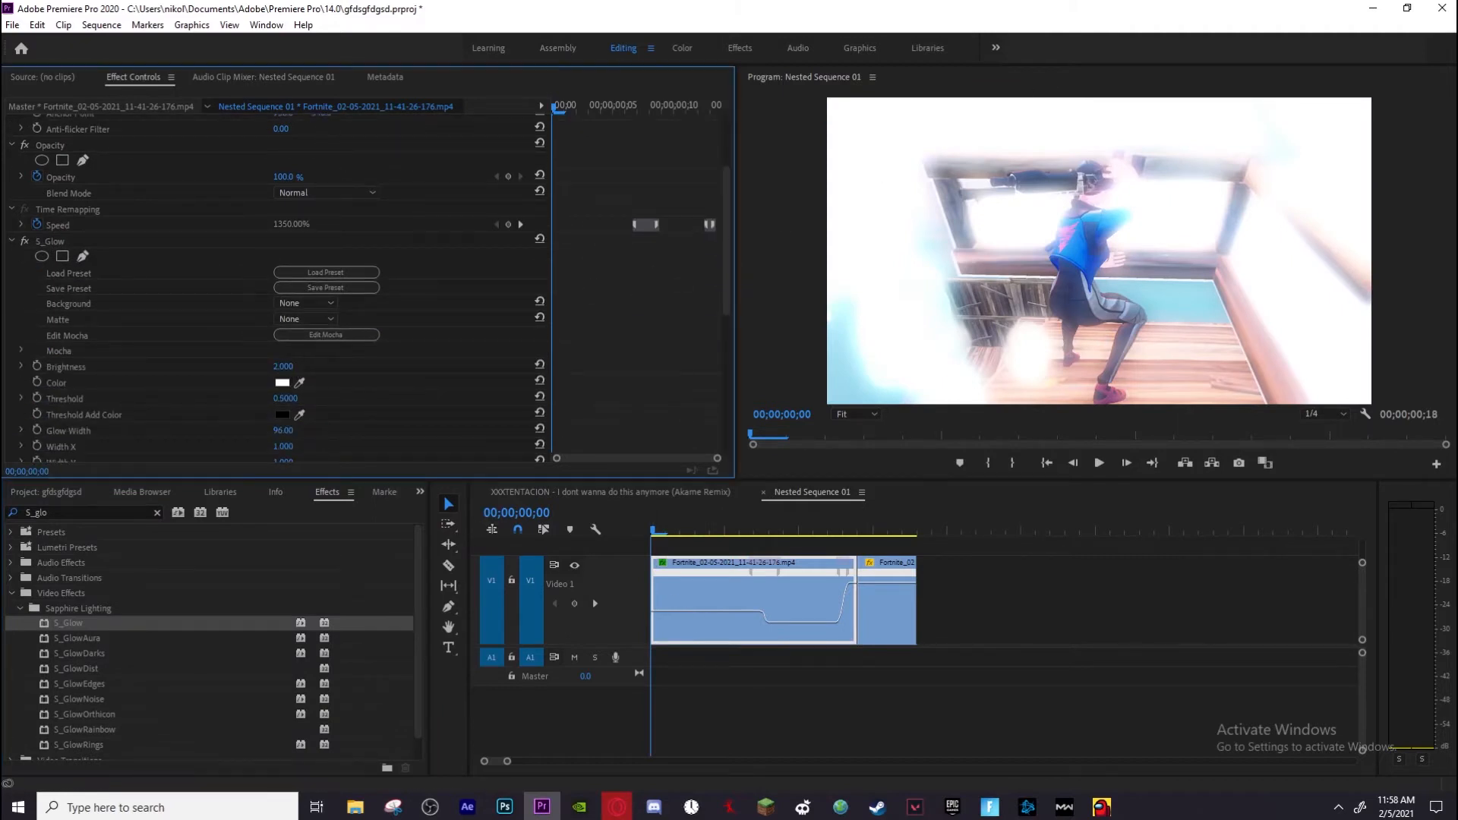
text(1)
key(Return)
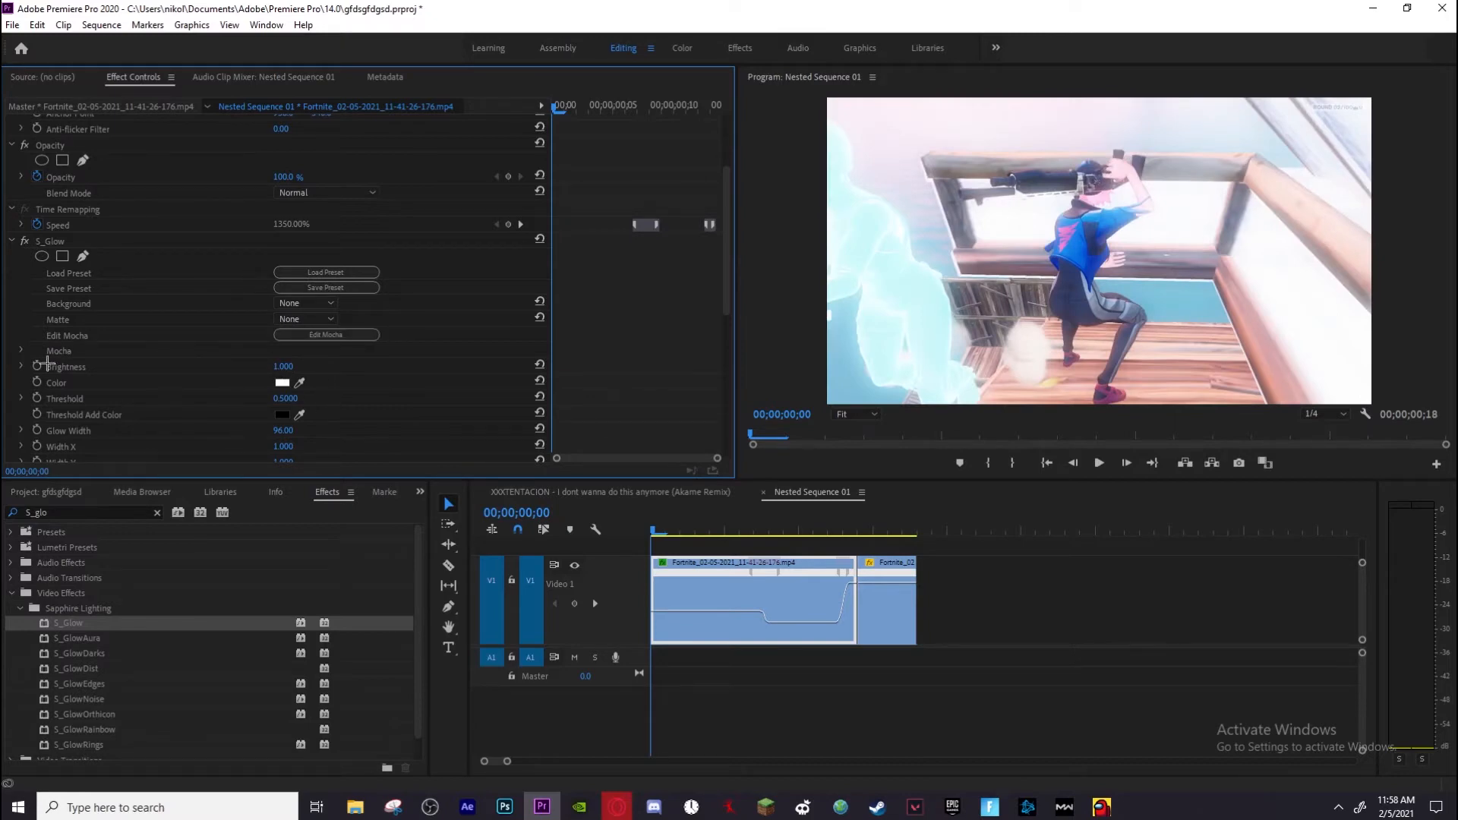
Keyframe the glow's Brightness and Color but not its Threshold at the clip's start, and set the glow color to red
click(36, 382)
click(35, 398)
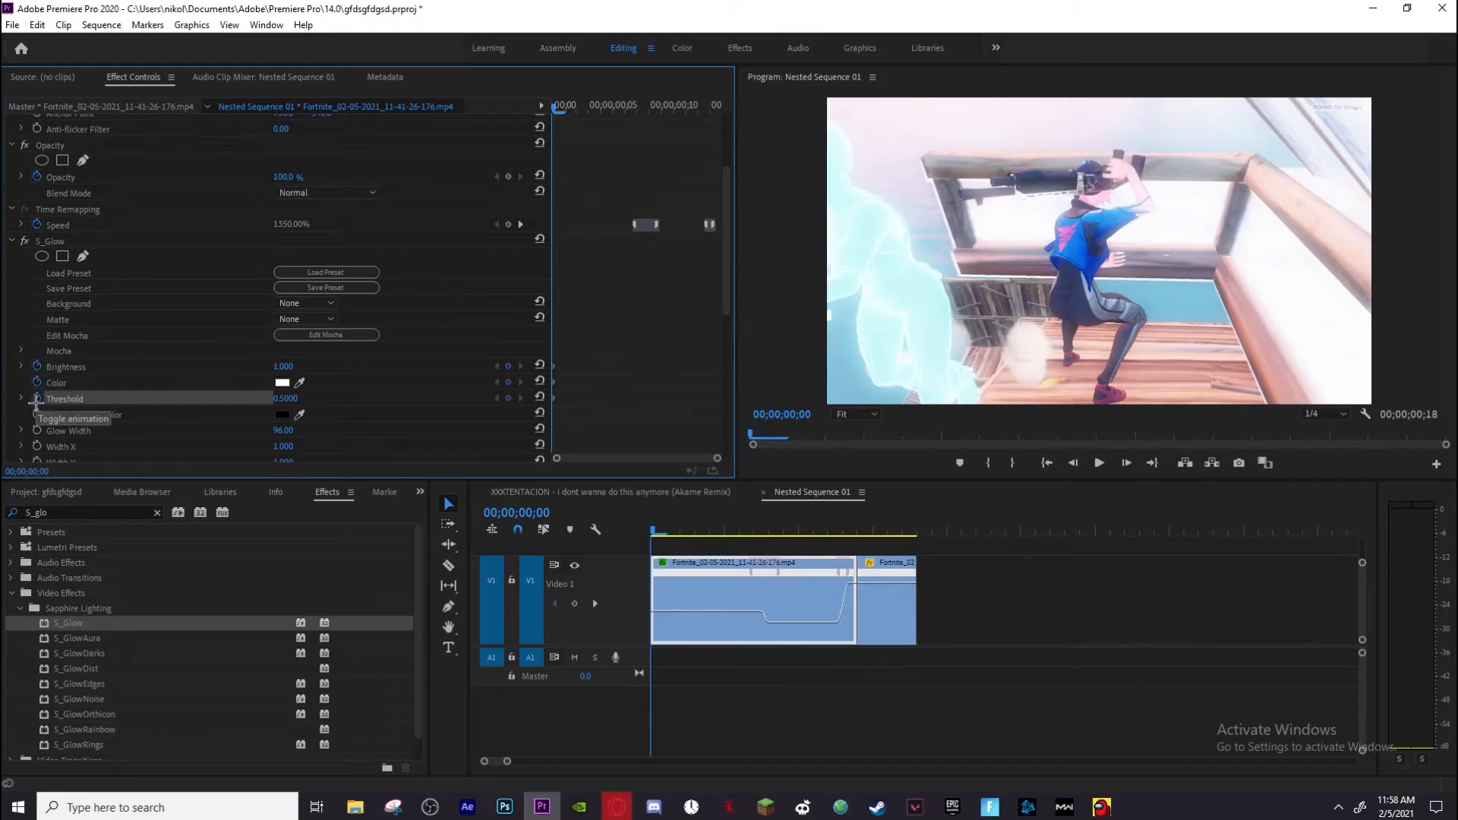
click(40, 382)
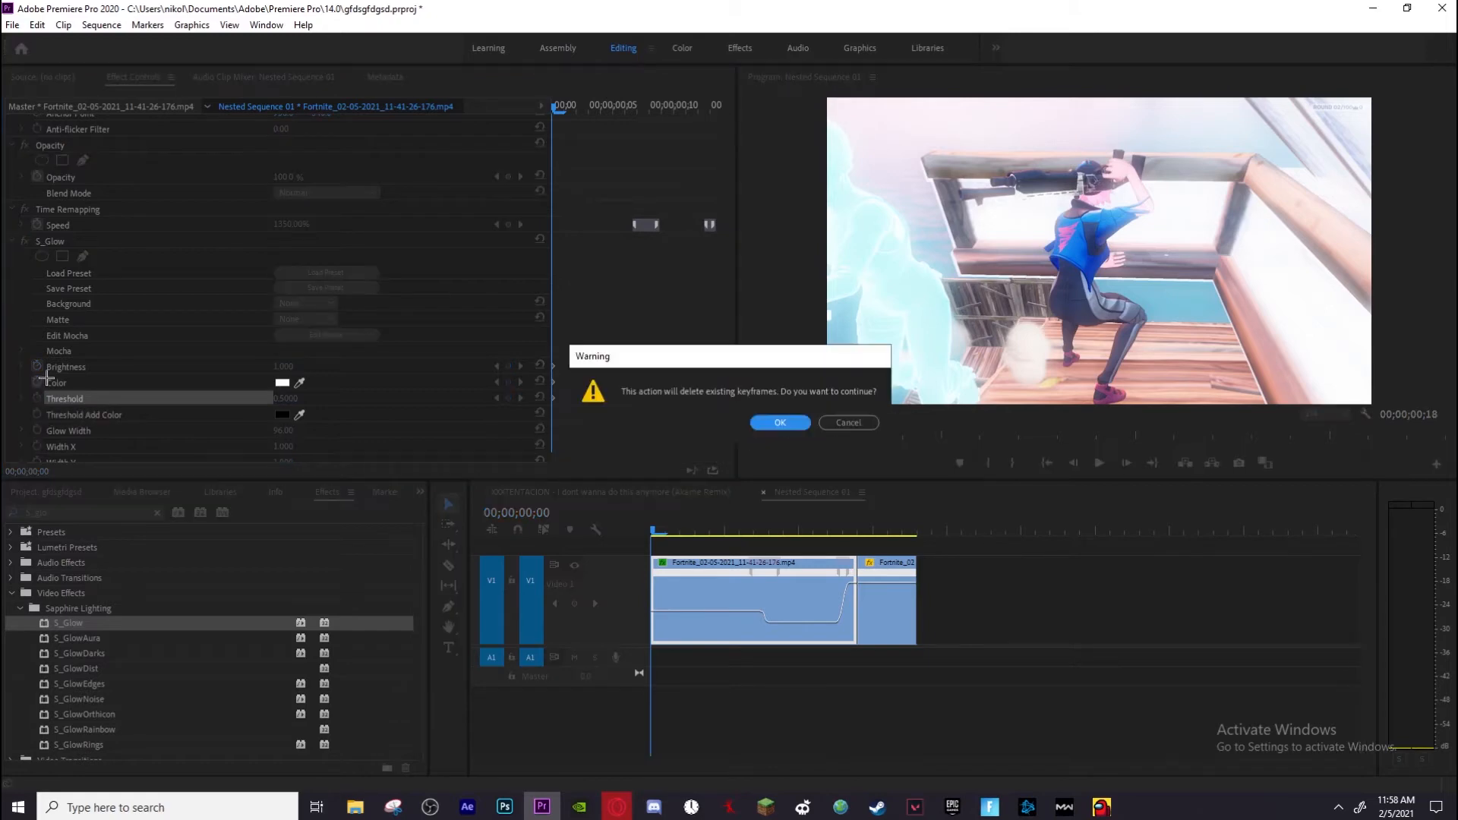
click(780, 422)
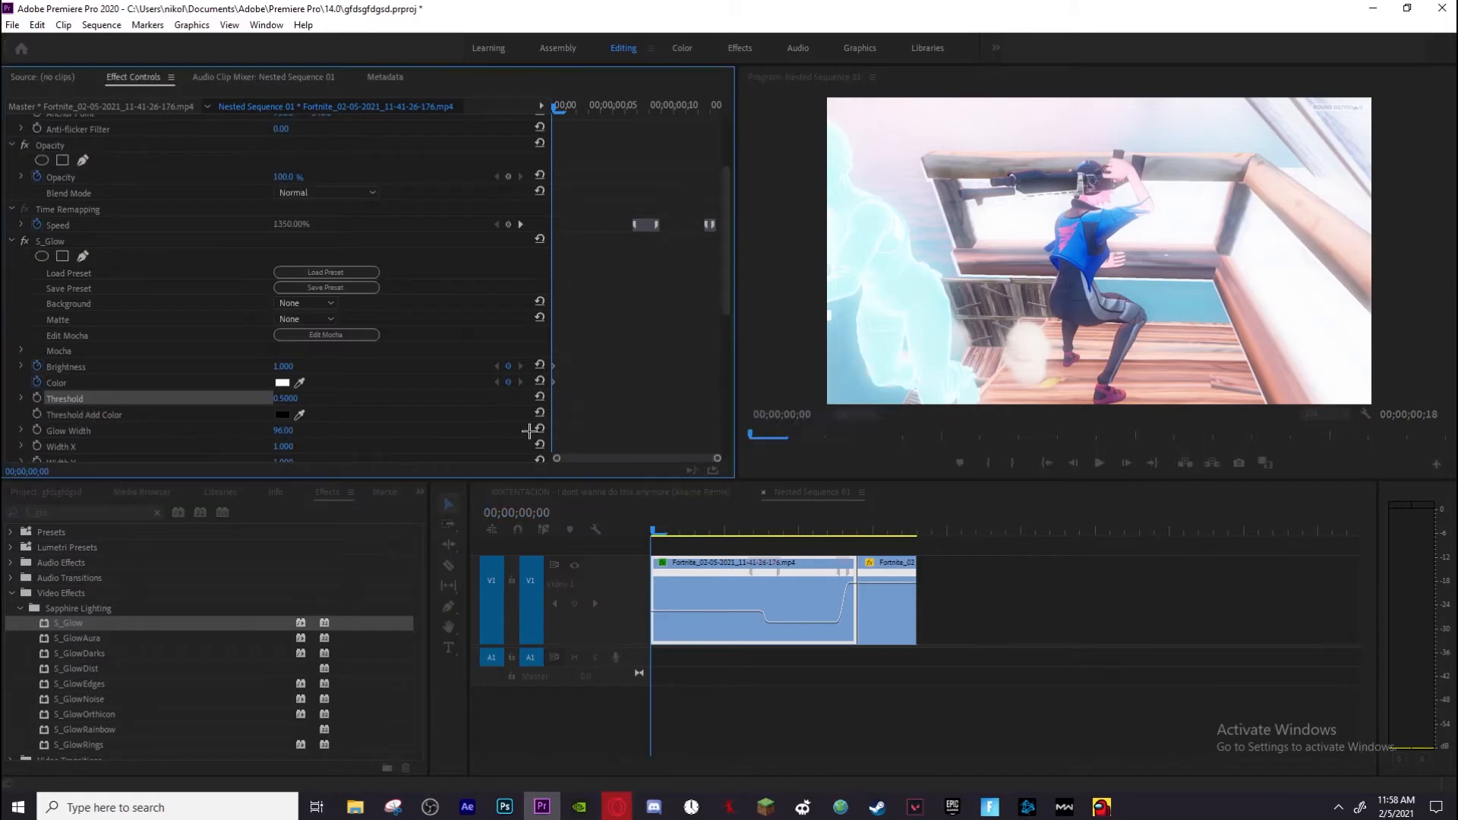
click(176, 386)
click(282, 382)
click(191, 206)
click(355, 40)
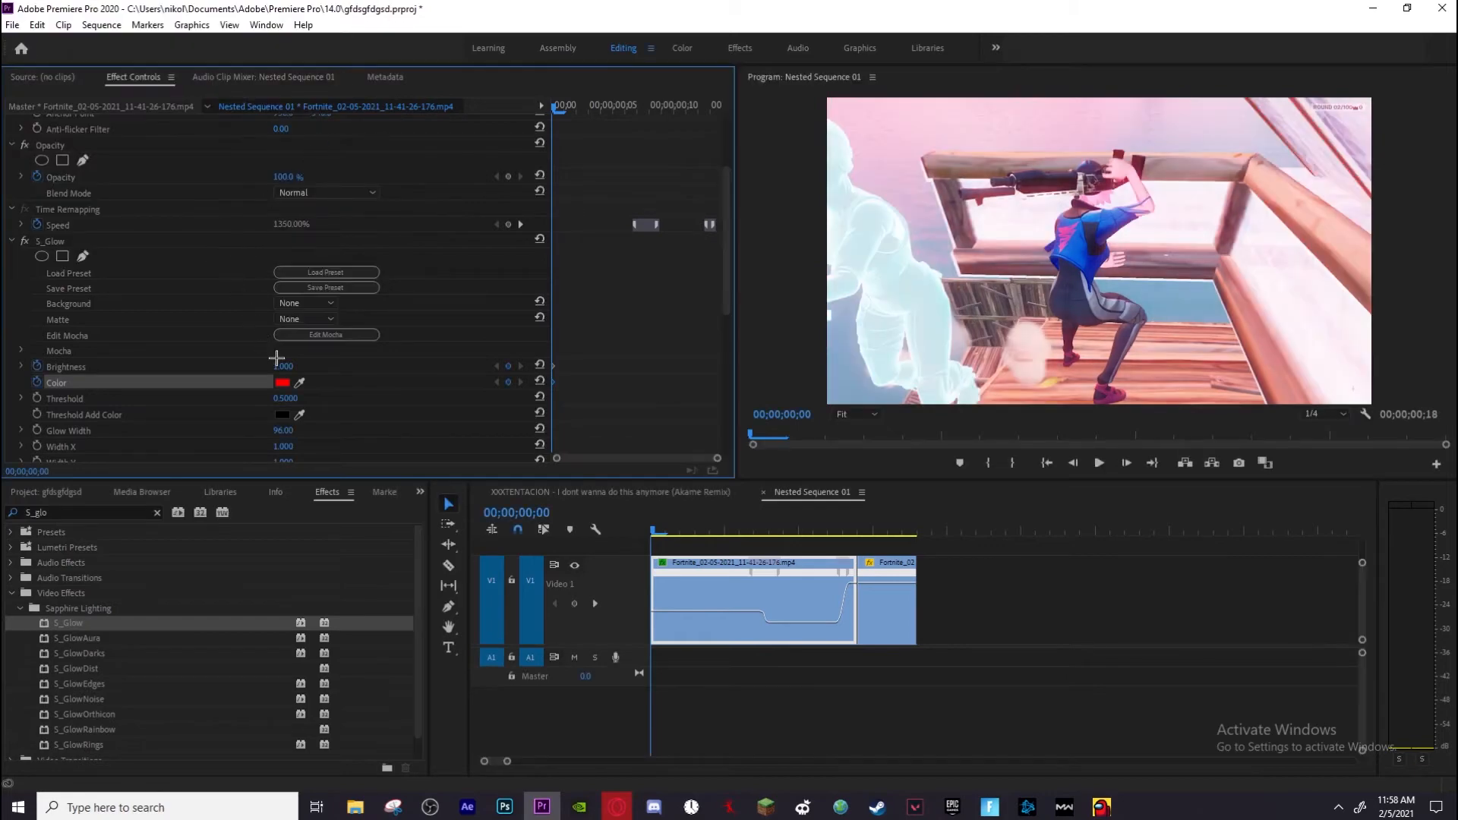
Raise the glow's starting Brightness to 4.1 and add starting keyframes with Glow Width 264 and Width X 2
mouse_move(283, 367)
mouse_down()
mouse_move(254, 367)
mouse_move(269, 367)
mouse_up()
scroll(233, 391, down, 2)
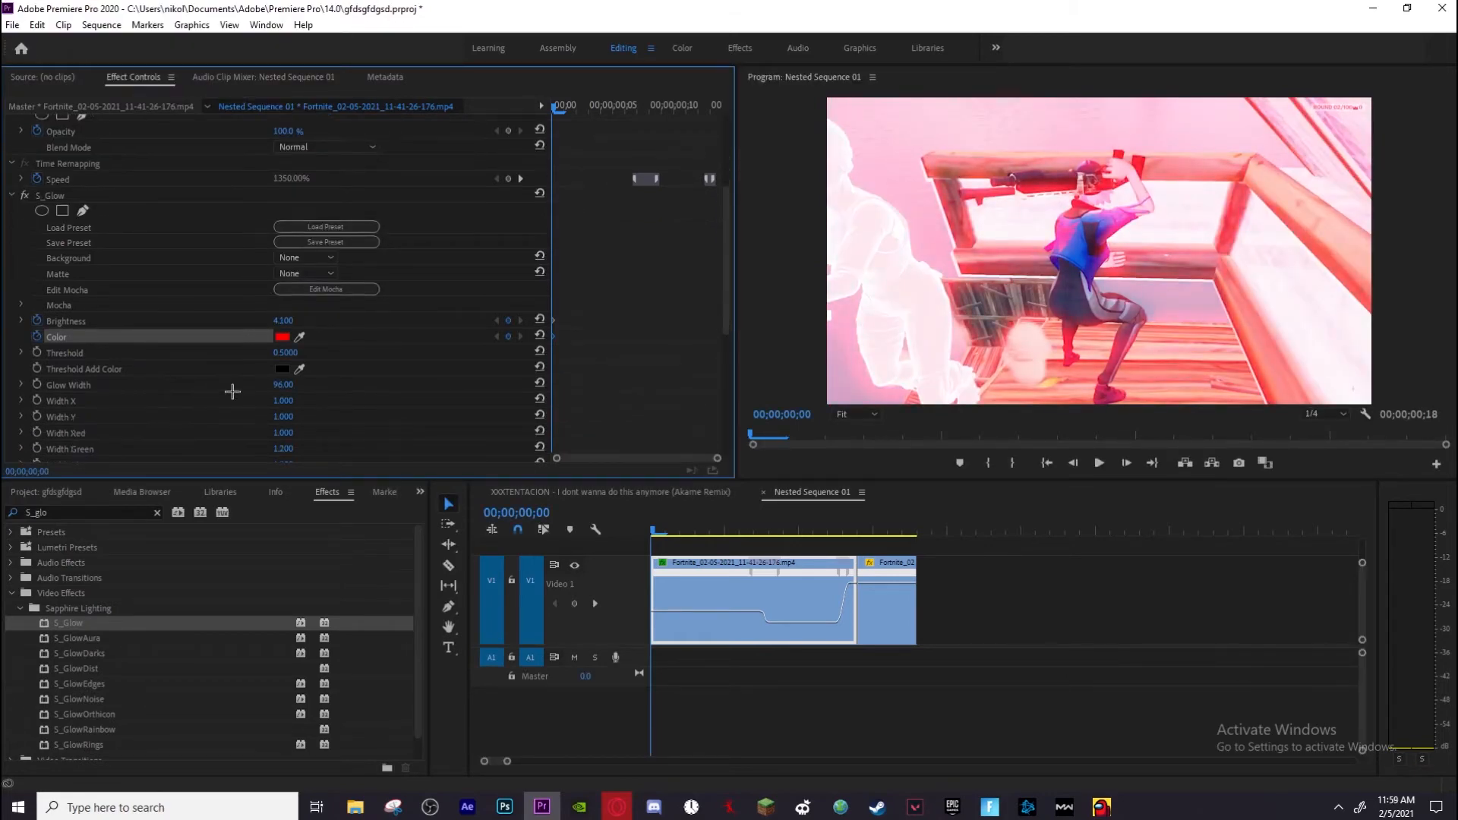
click(37, 383)
drag(284, 385, 404, 385)
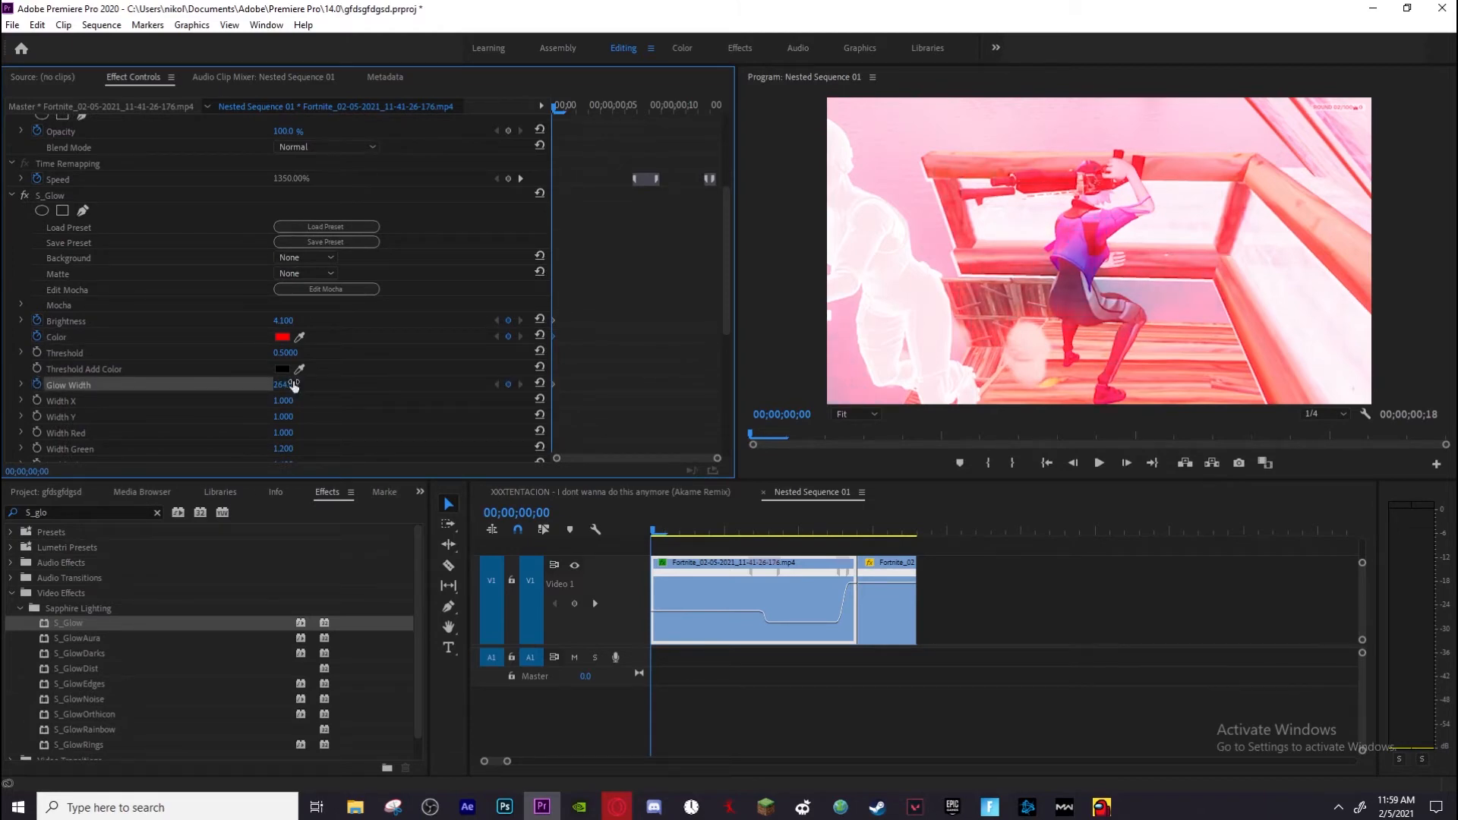
scroll(196, 384, down, 1)
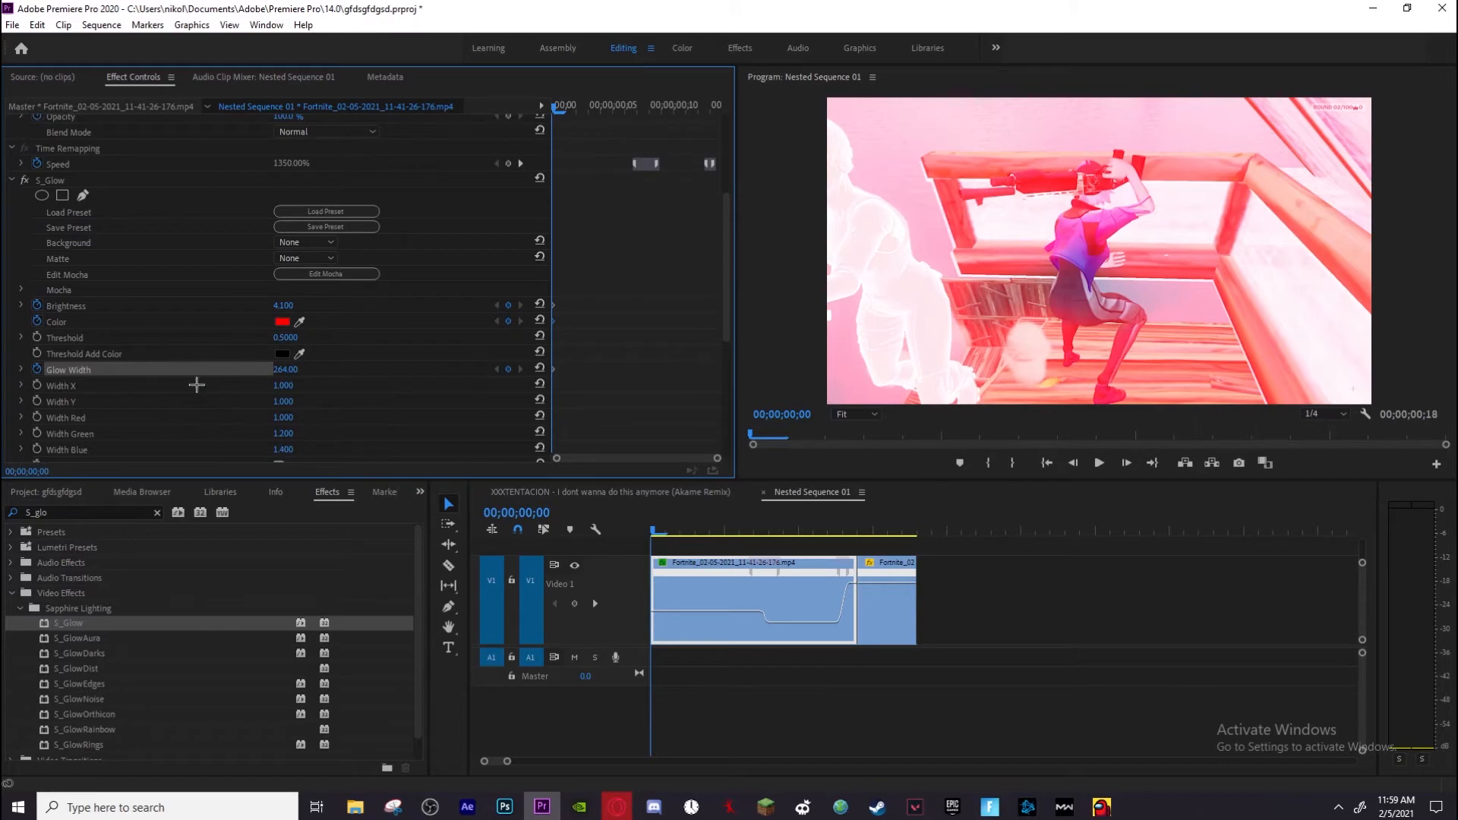
click(37, 385)
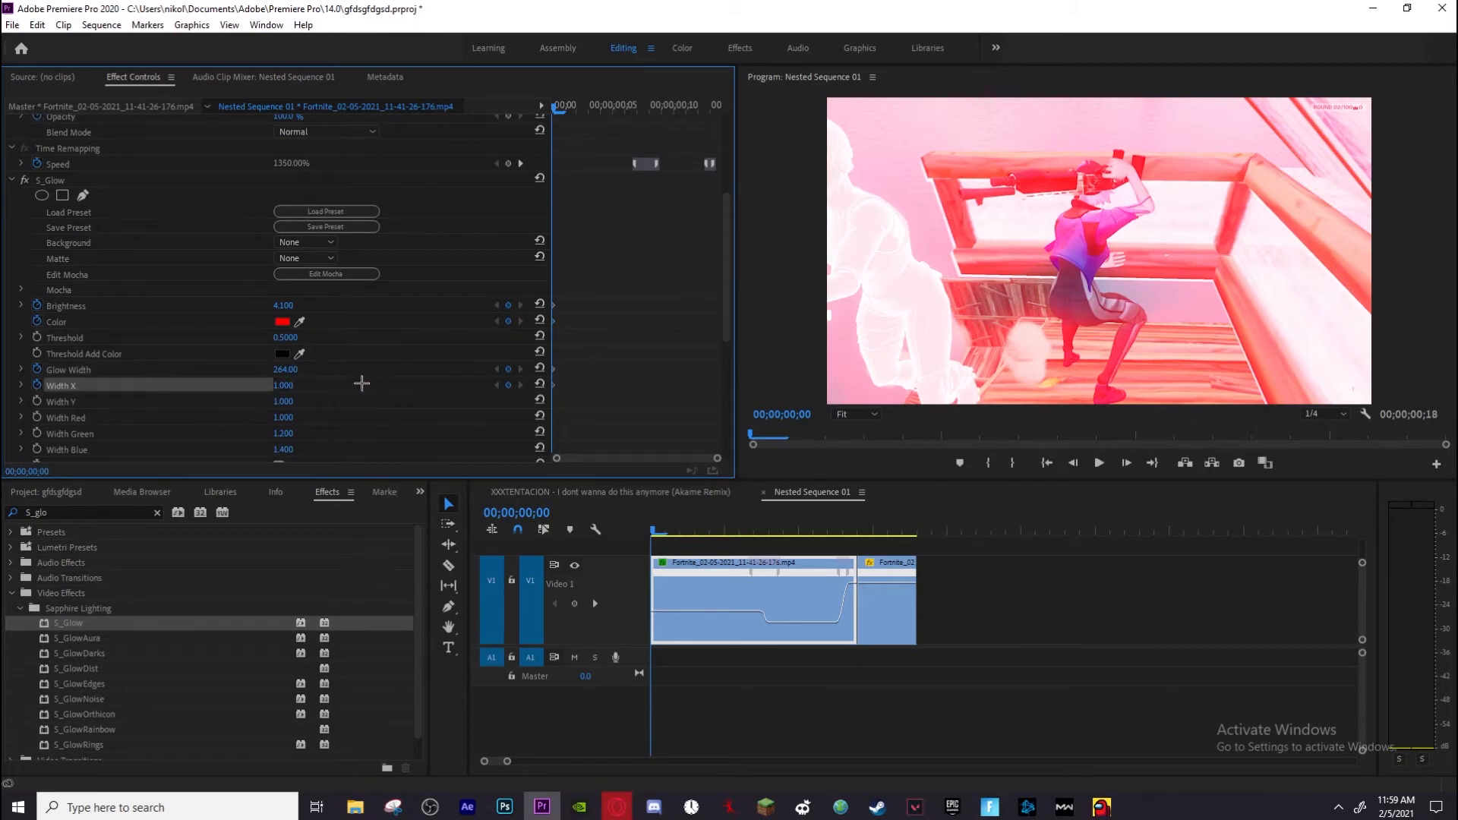
drag(283, 385, 291, 385)
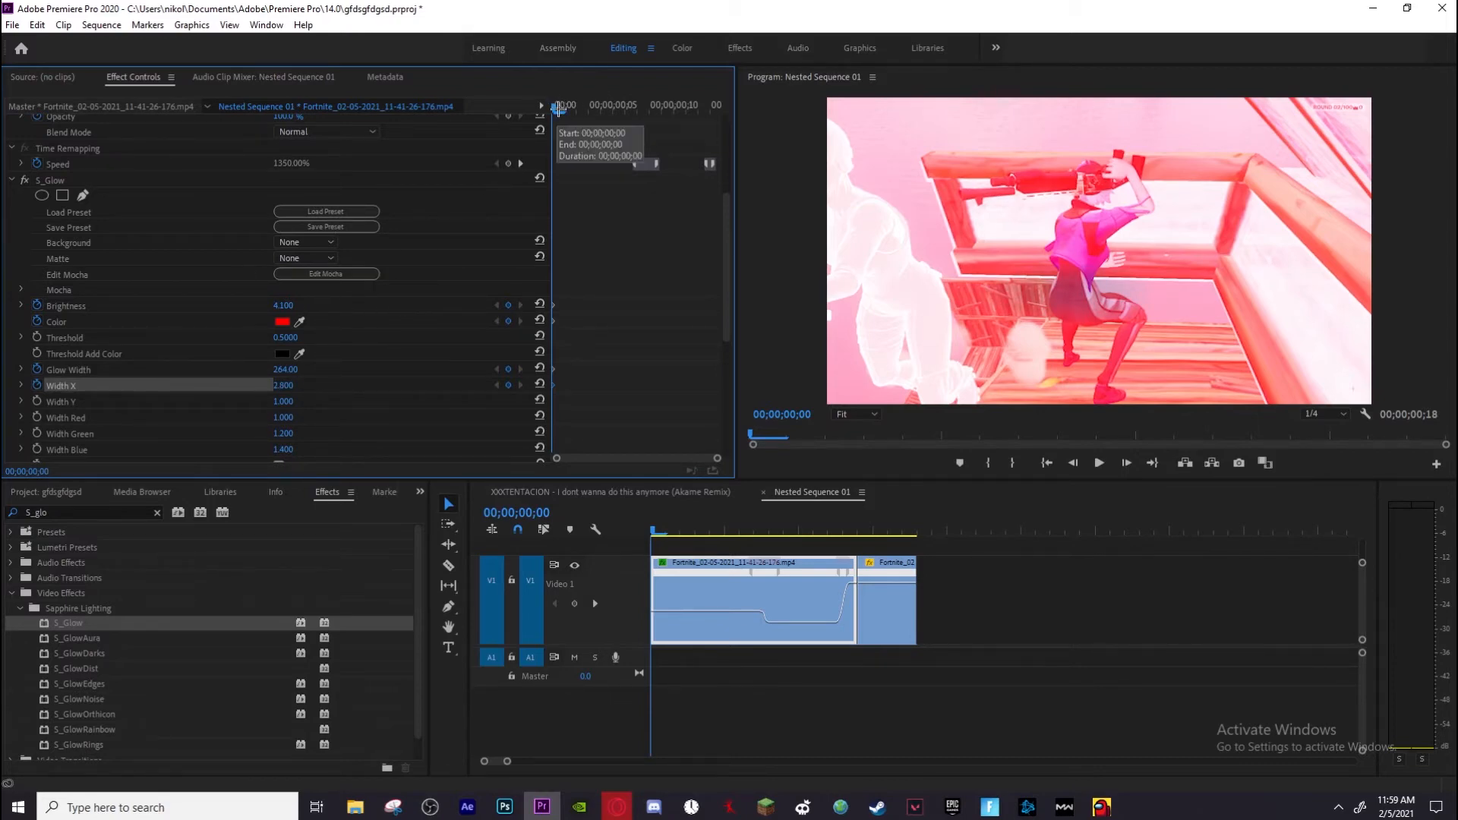
Fade the glow out with a Brightness keyframe of 0 at 00;00;00;07, and select the S_Glow effect back at the clip's start
drag(562, 105, 640, 110)
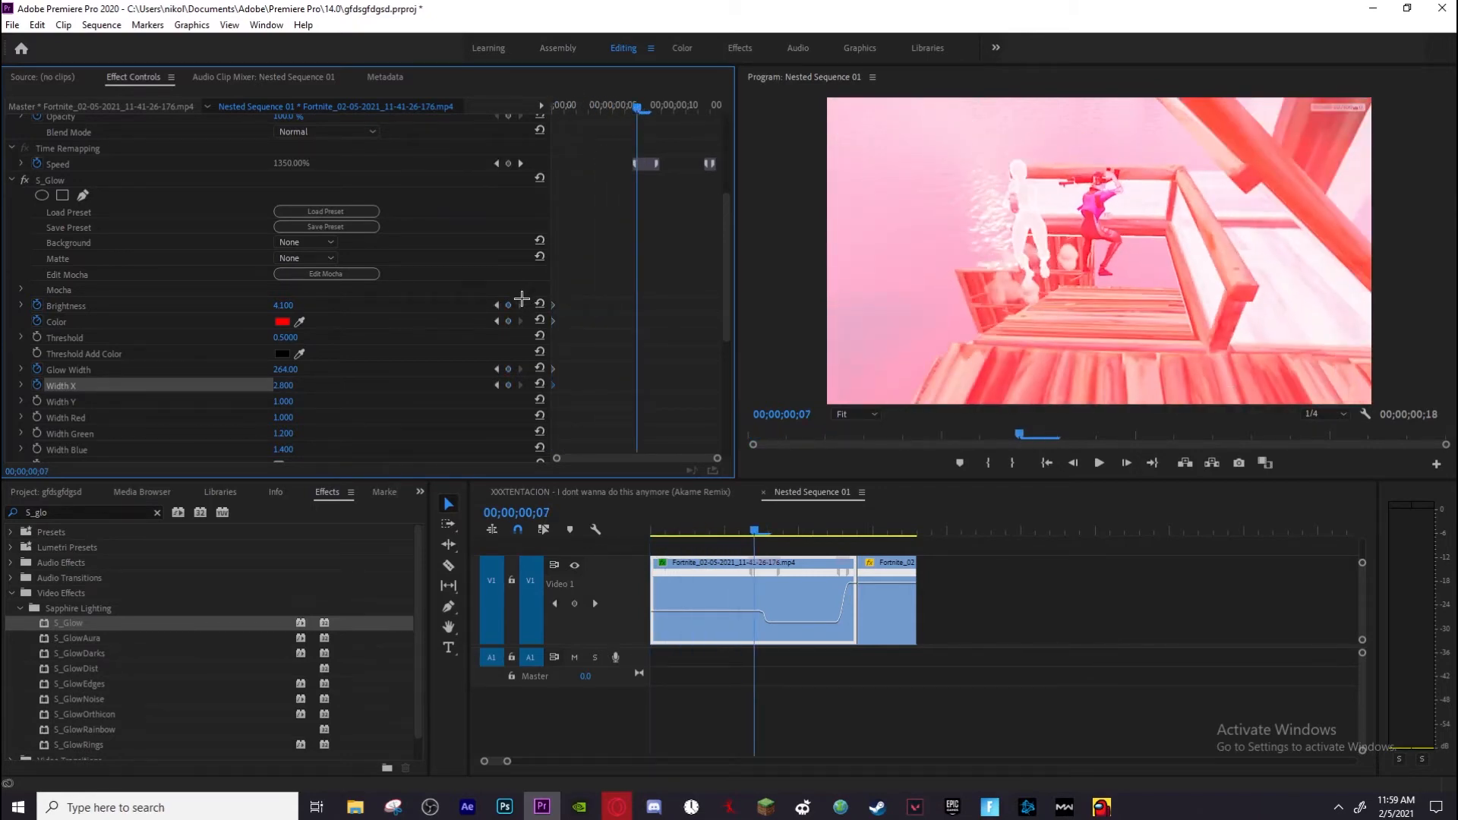
key(Return)
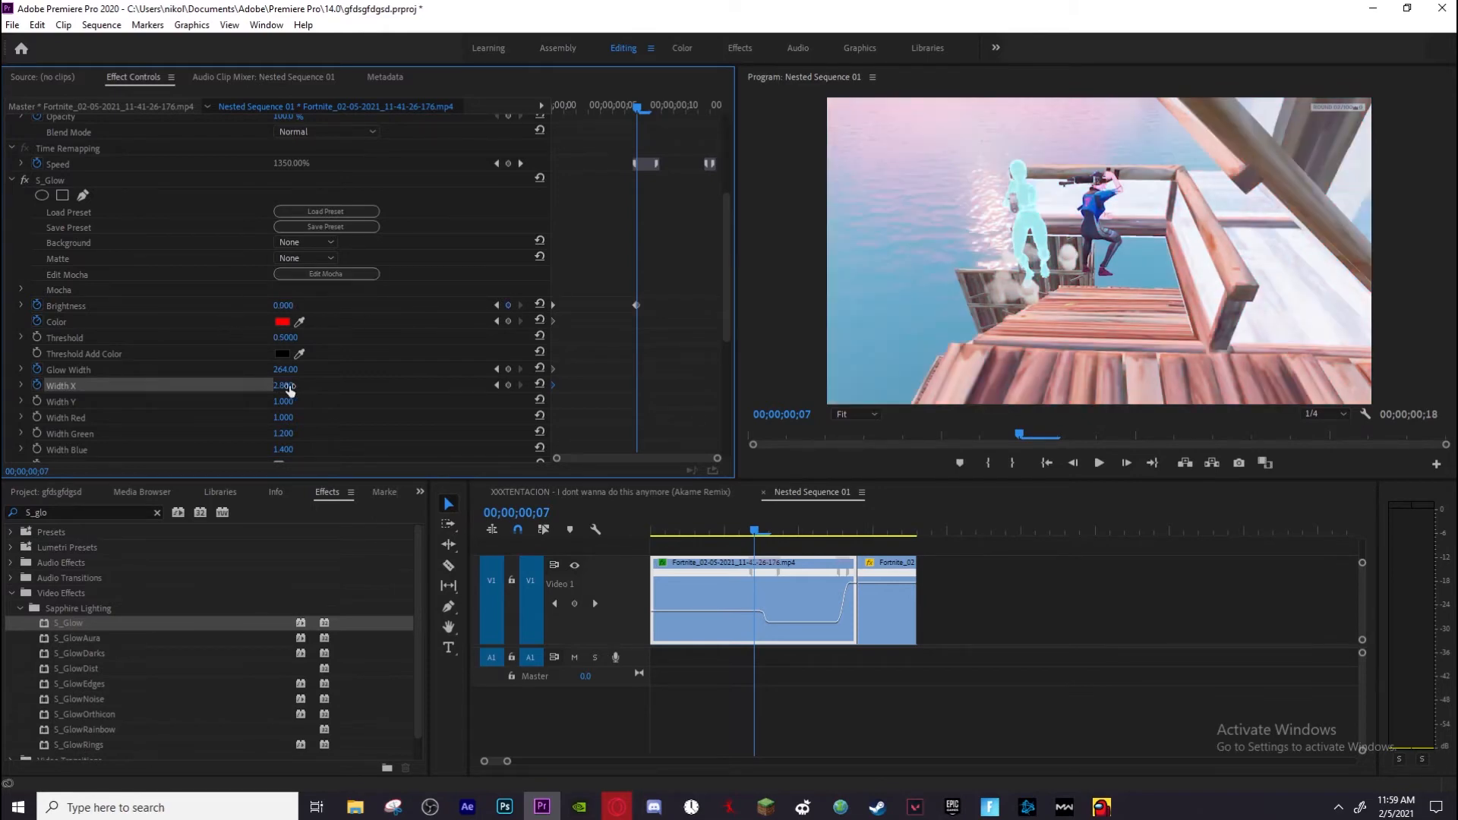
click(330, 305)
drag(638, 106, 534, 117)
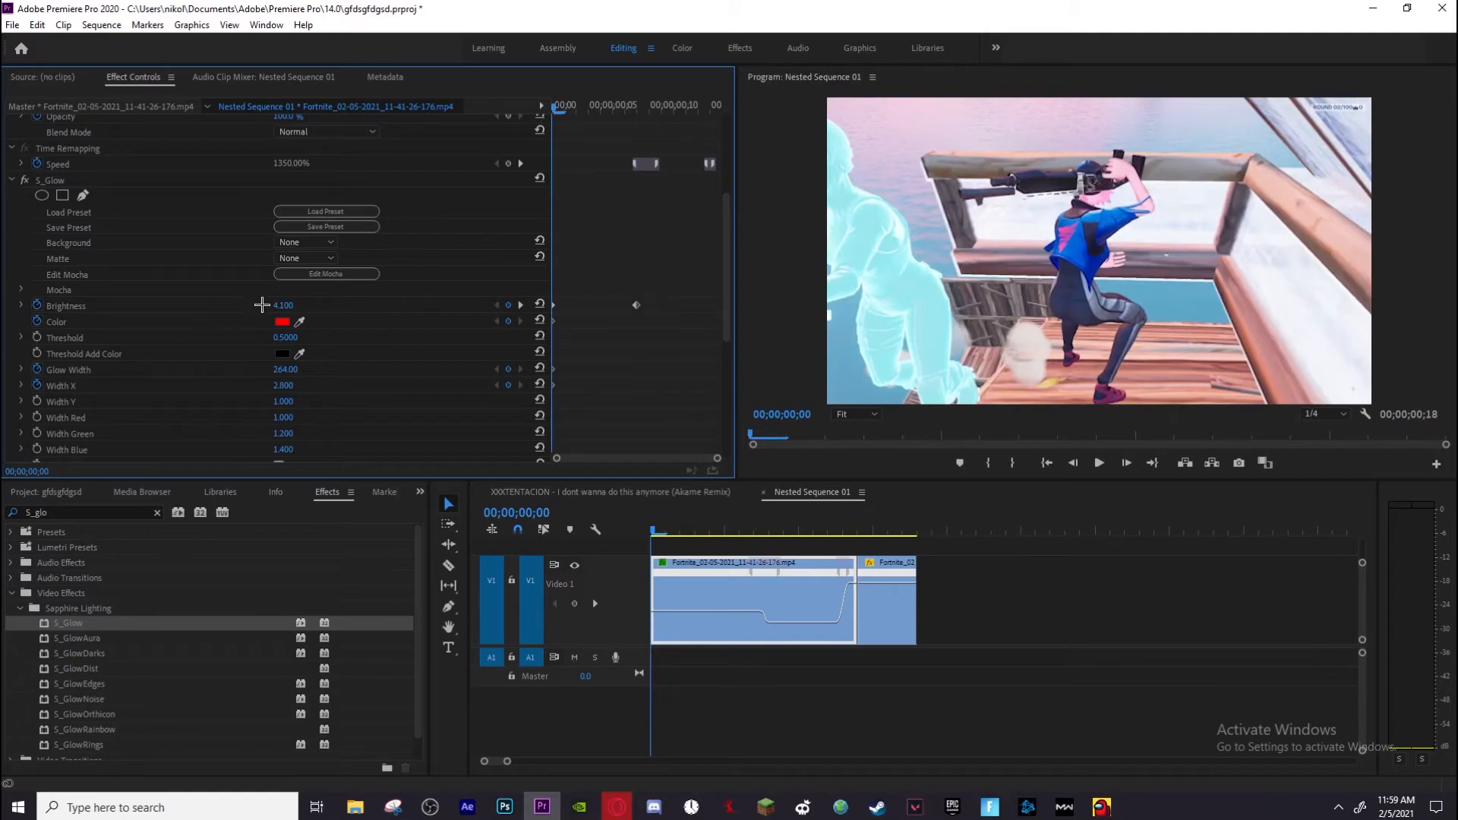
drag(656, 528, 619, 532)
click(46, 180)
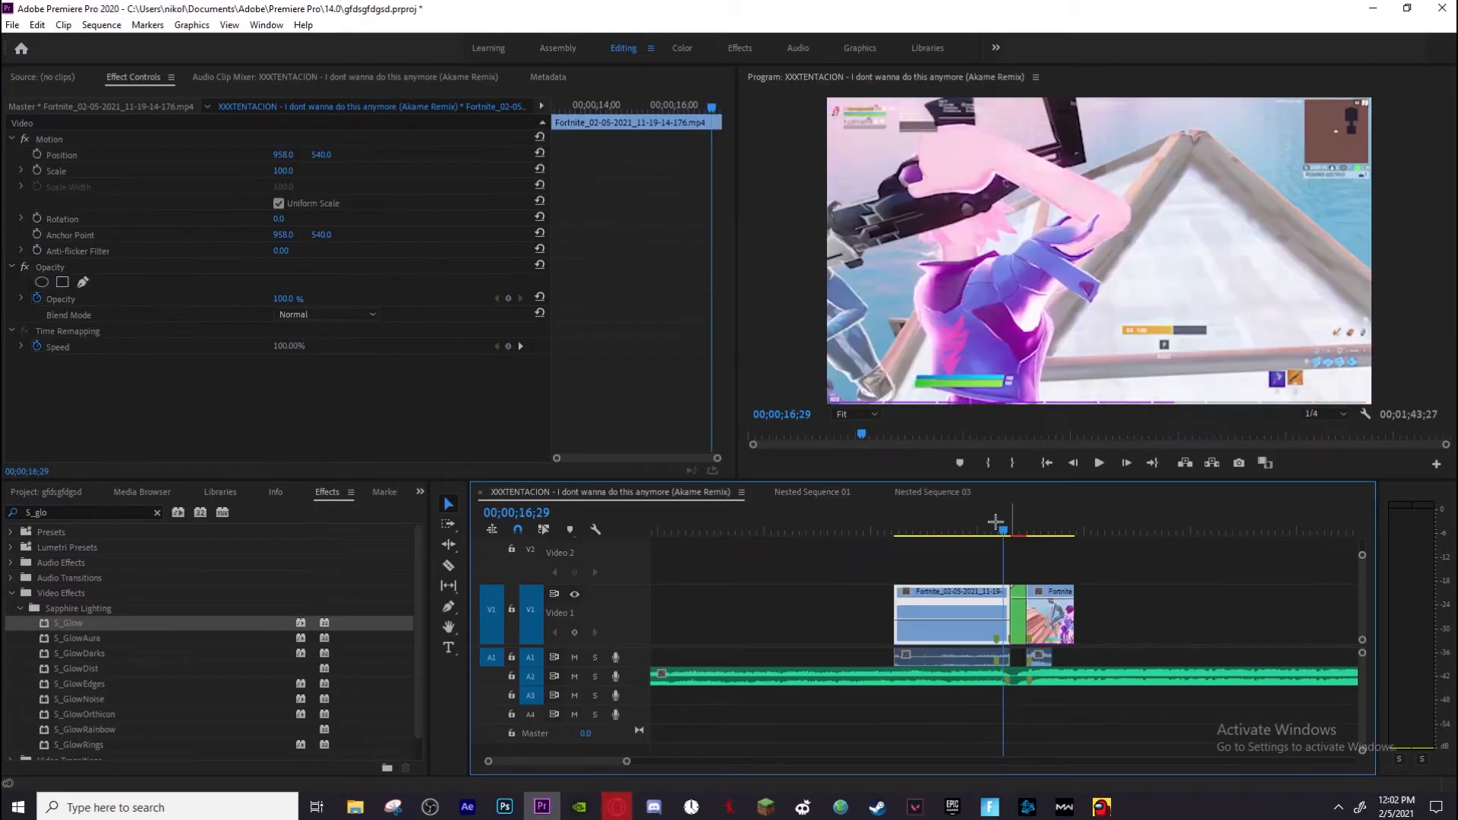
Render the song sequence again and play back the transition with its red glow
key(Return)
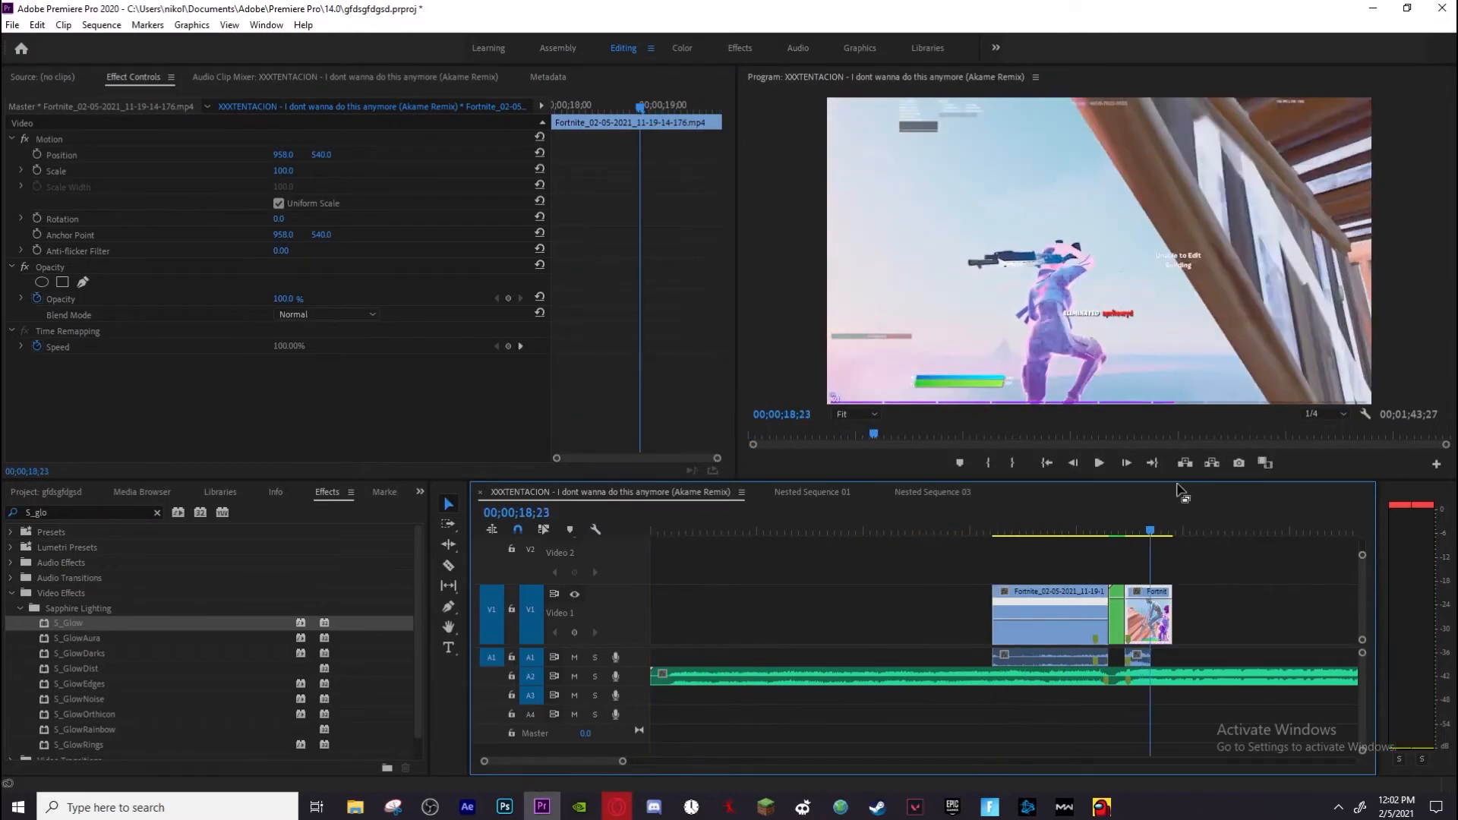
click(1112, 518)
key(space)
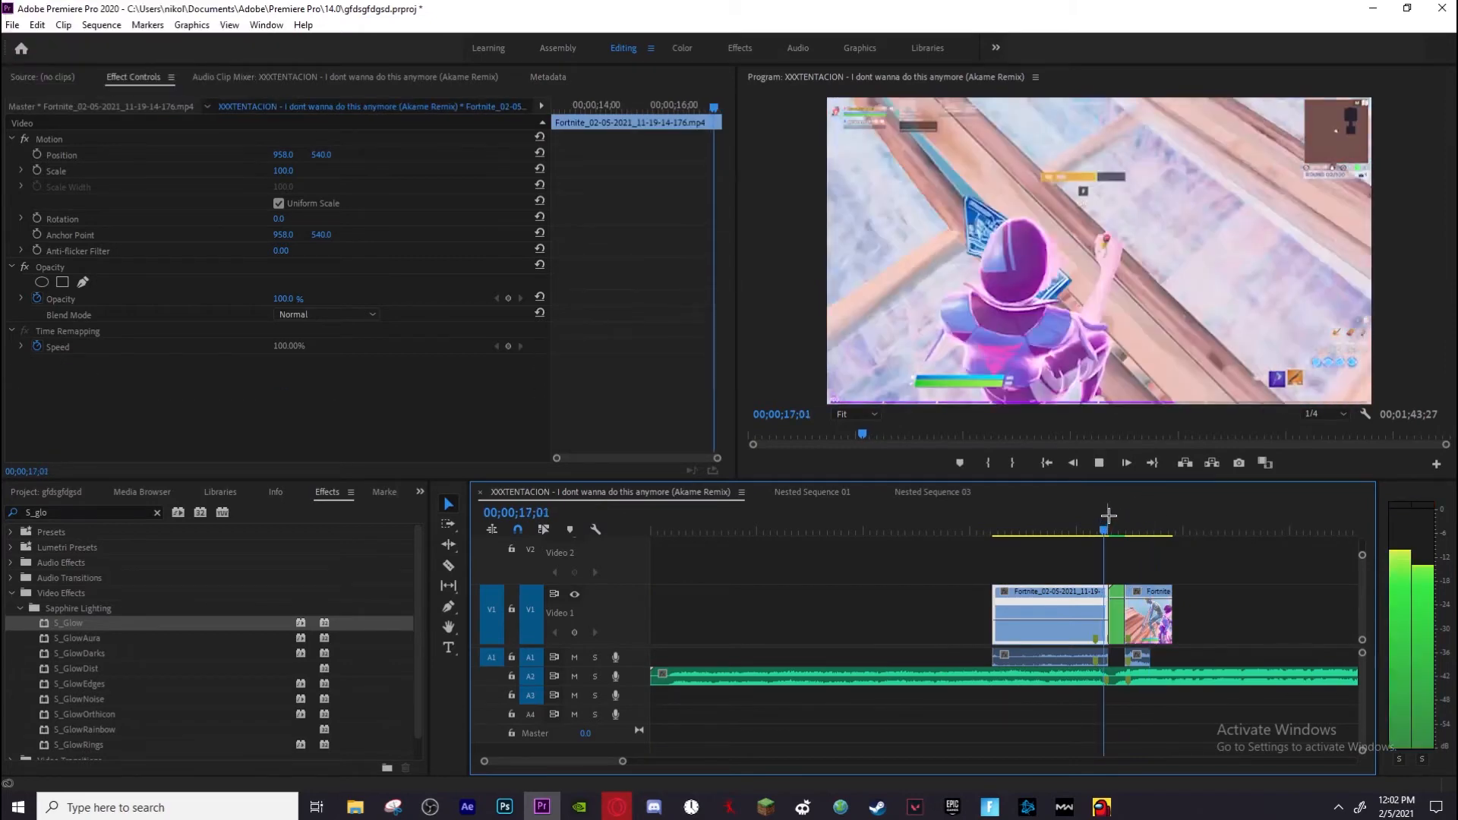
click(1112, 520)
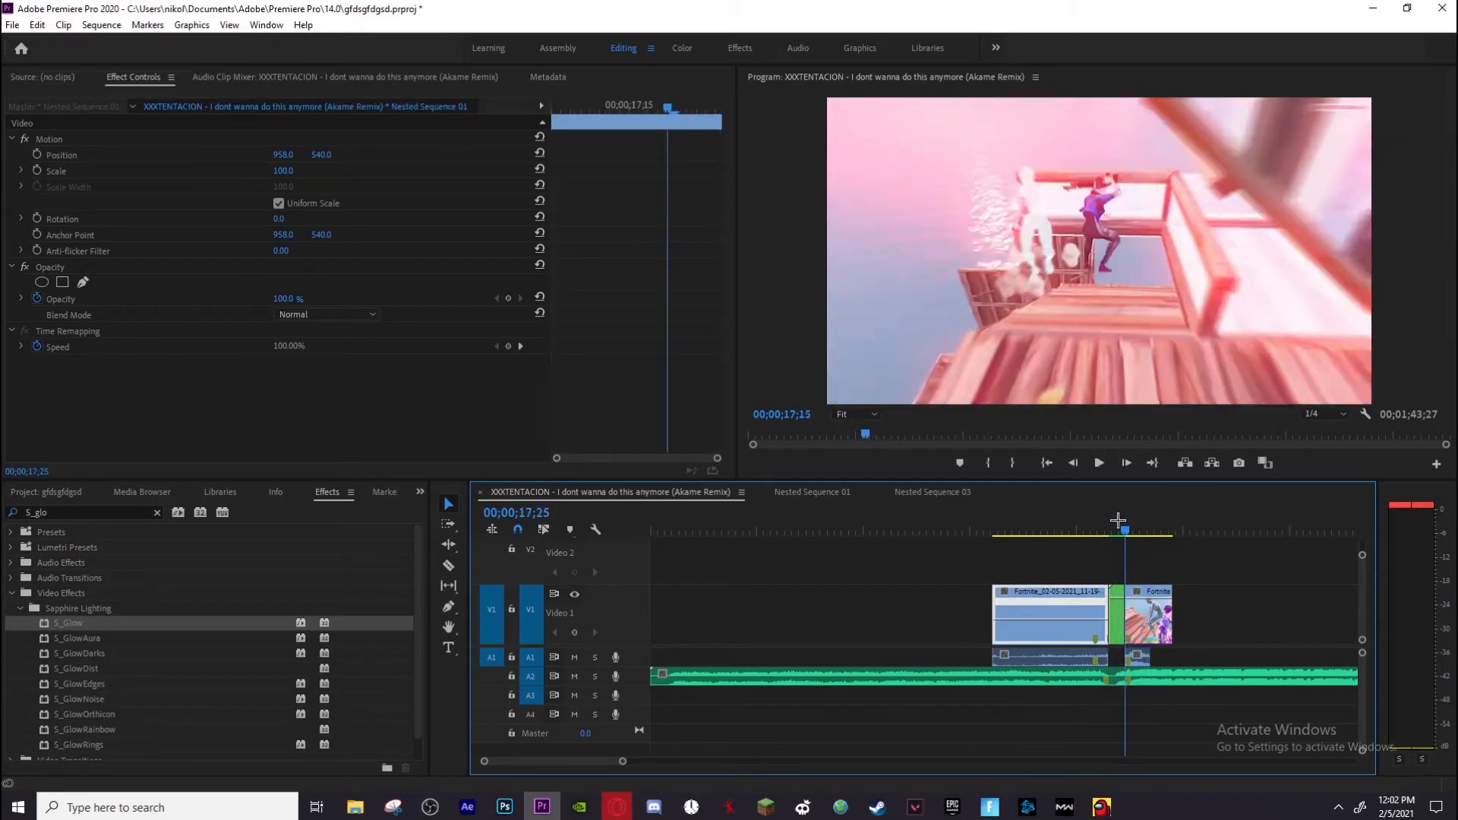
Split the gameplay clip after the nested sequence at 00;00;18;00 and select its longer remaining part
drag(1114, 520, 1126, 519)
click(1130, 518)
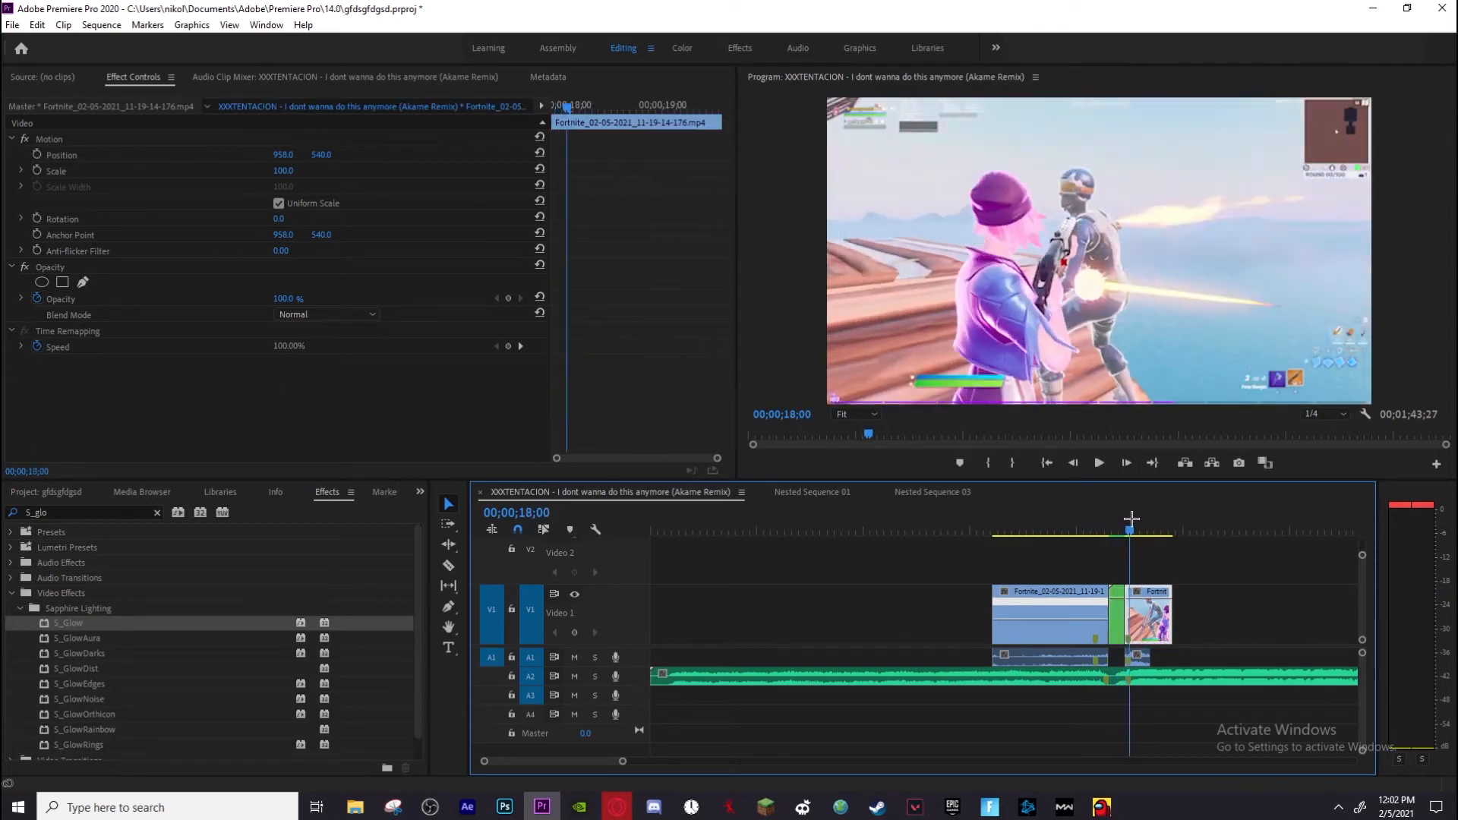
drag(622, 761, 581, 758)
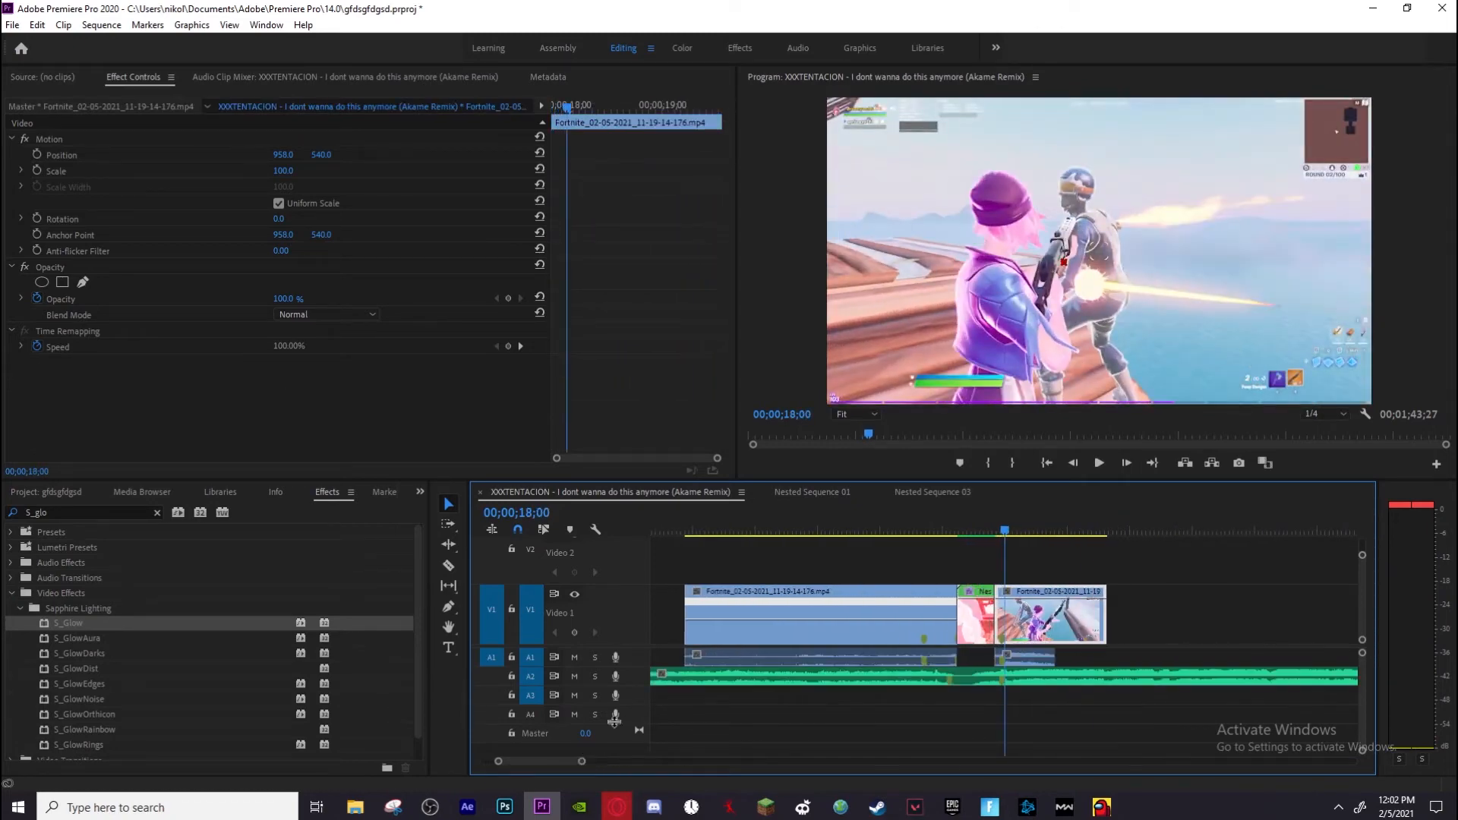
click(448, 565)
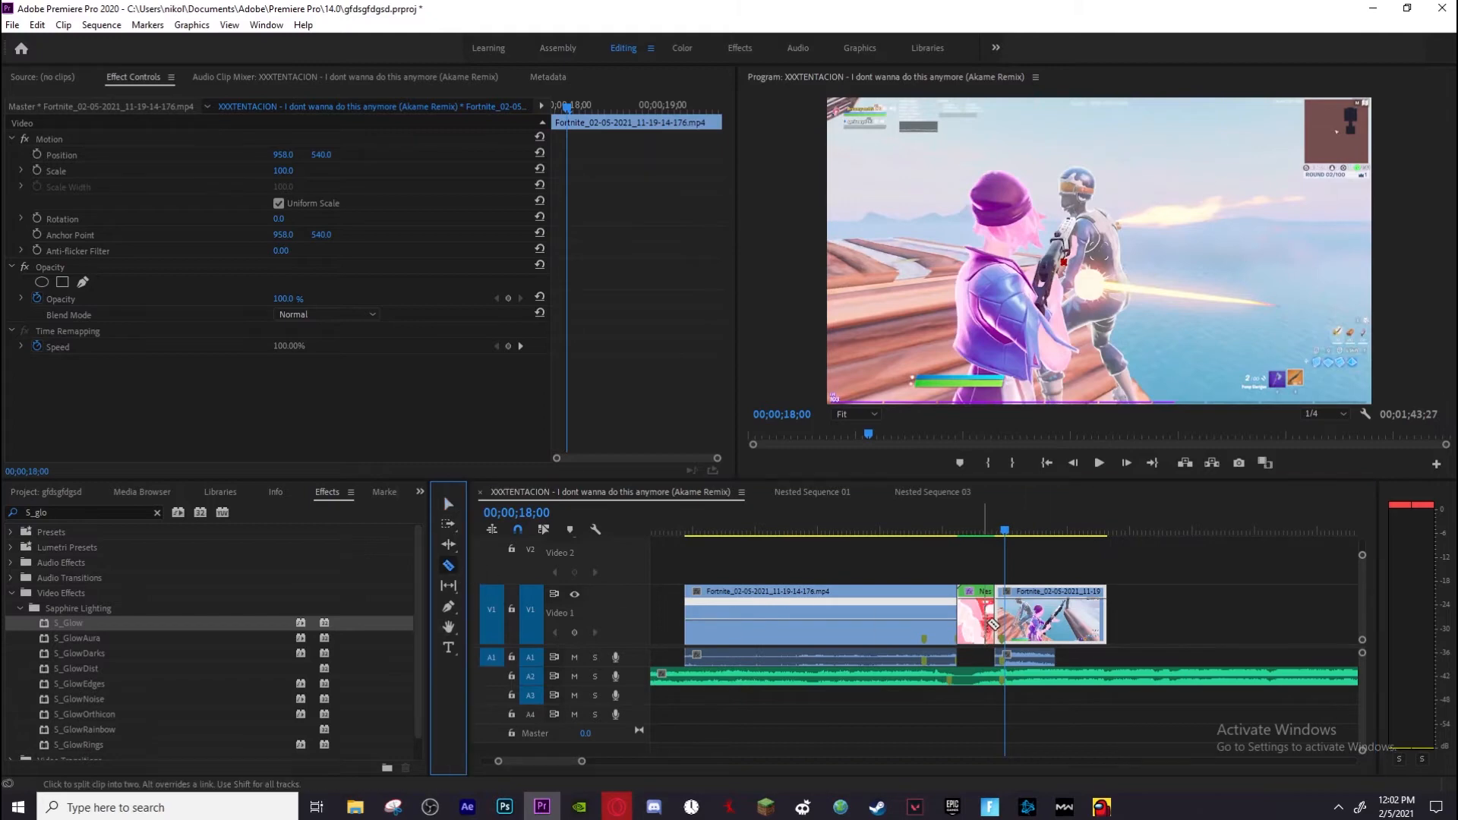
click(1010, 628)
click(448, 504)
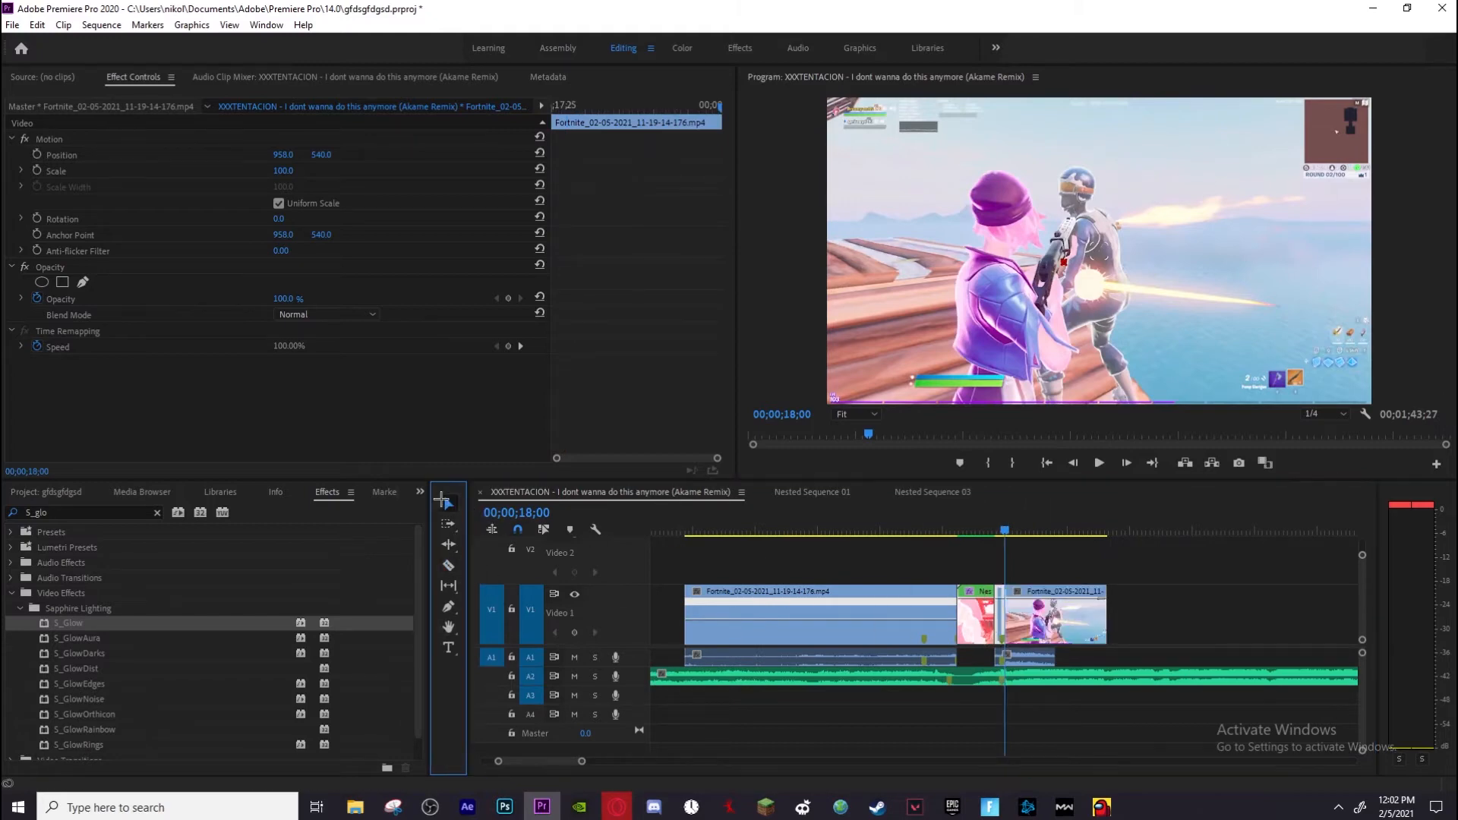
click(620, 502)
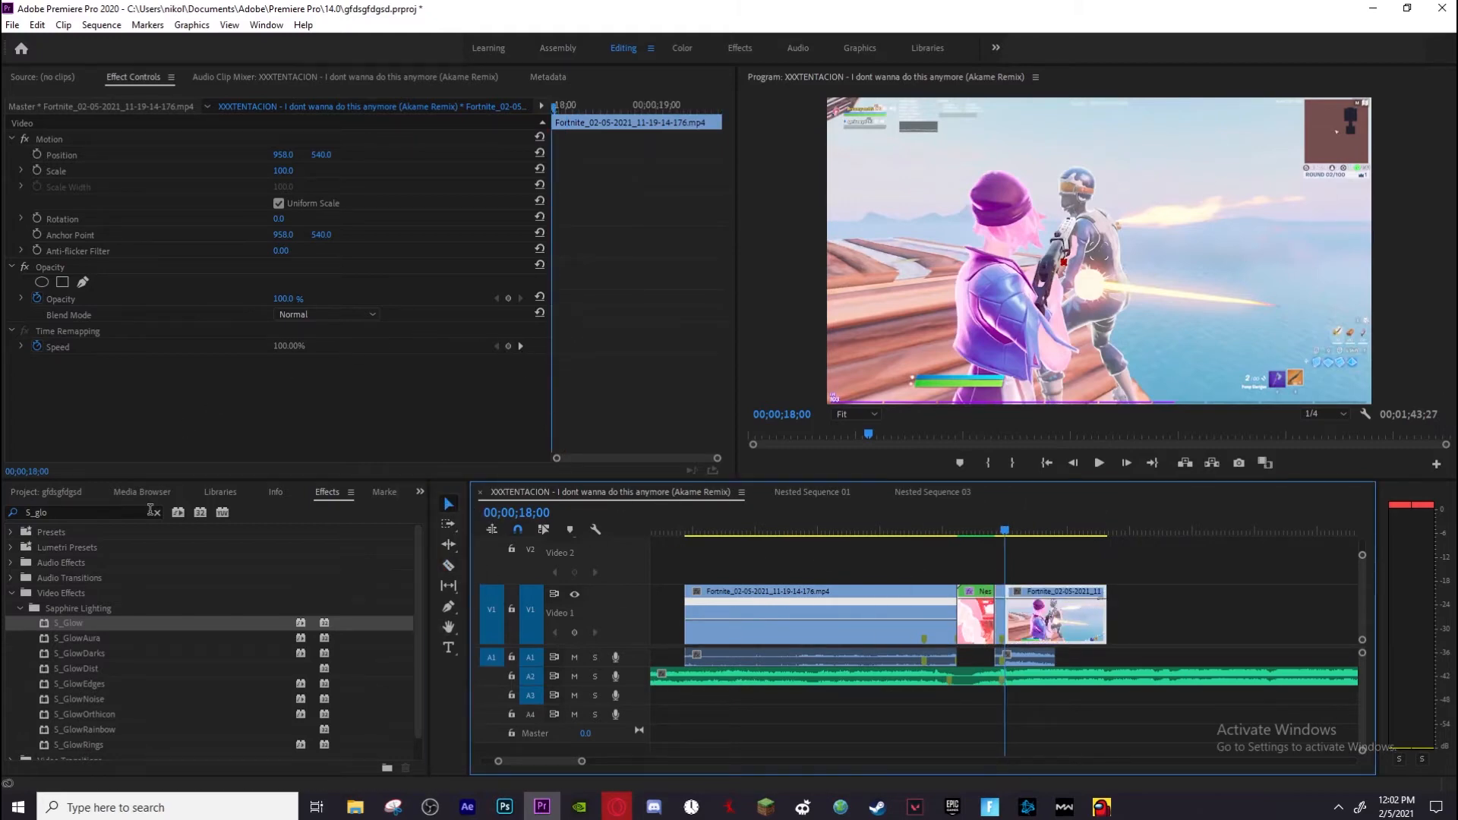
Find the S_Flicker effect, apply it to the gameplay clip starting at 00;00;18;00, and save the project
click(154, 512)
text(flicker)
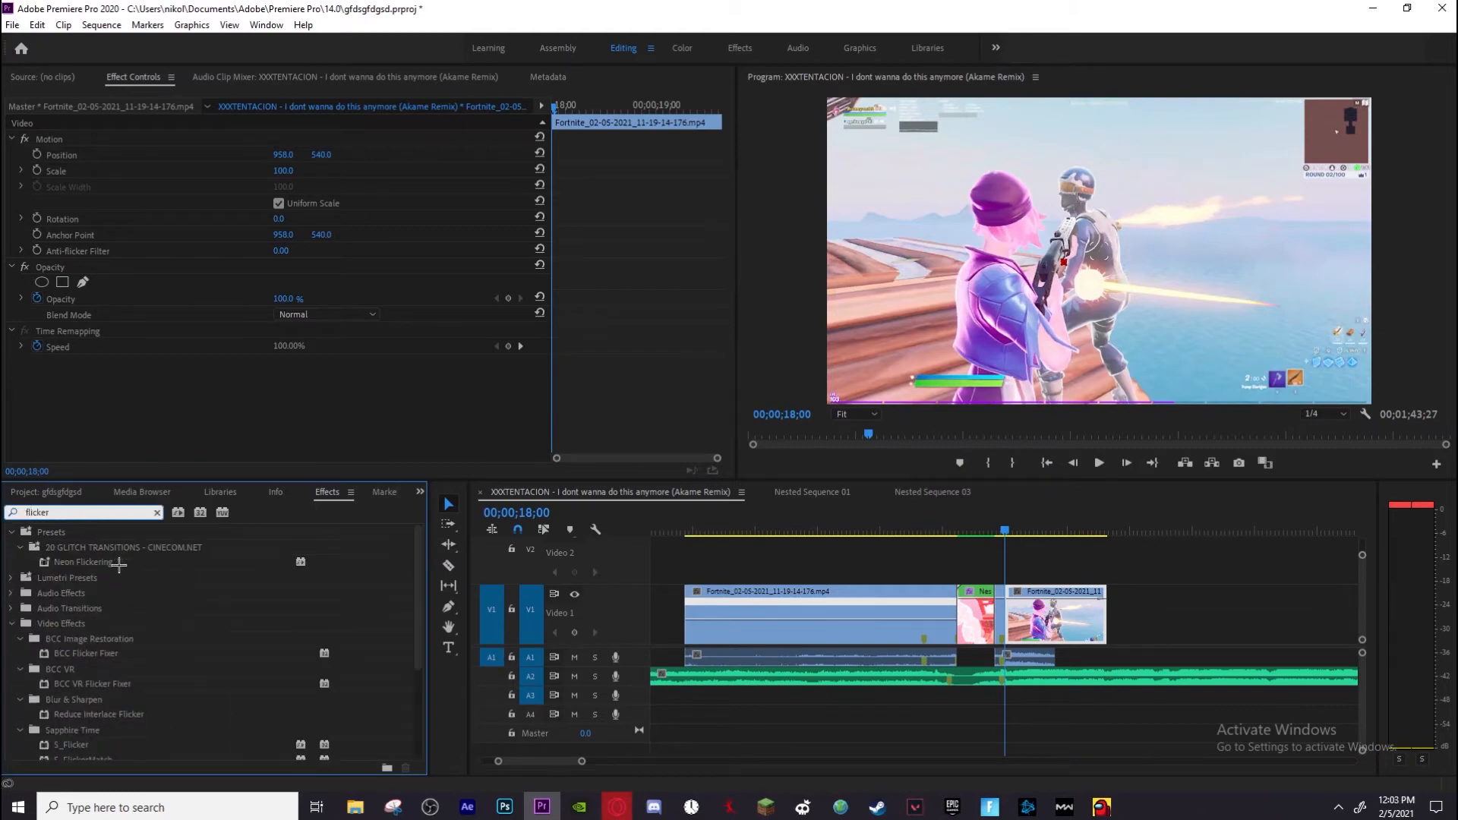
scroll(113, 658, down, 2)
drag(82, 683, 1056, 615)
key(ctrl+s)
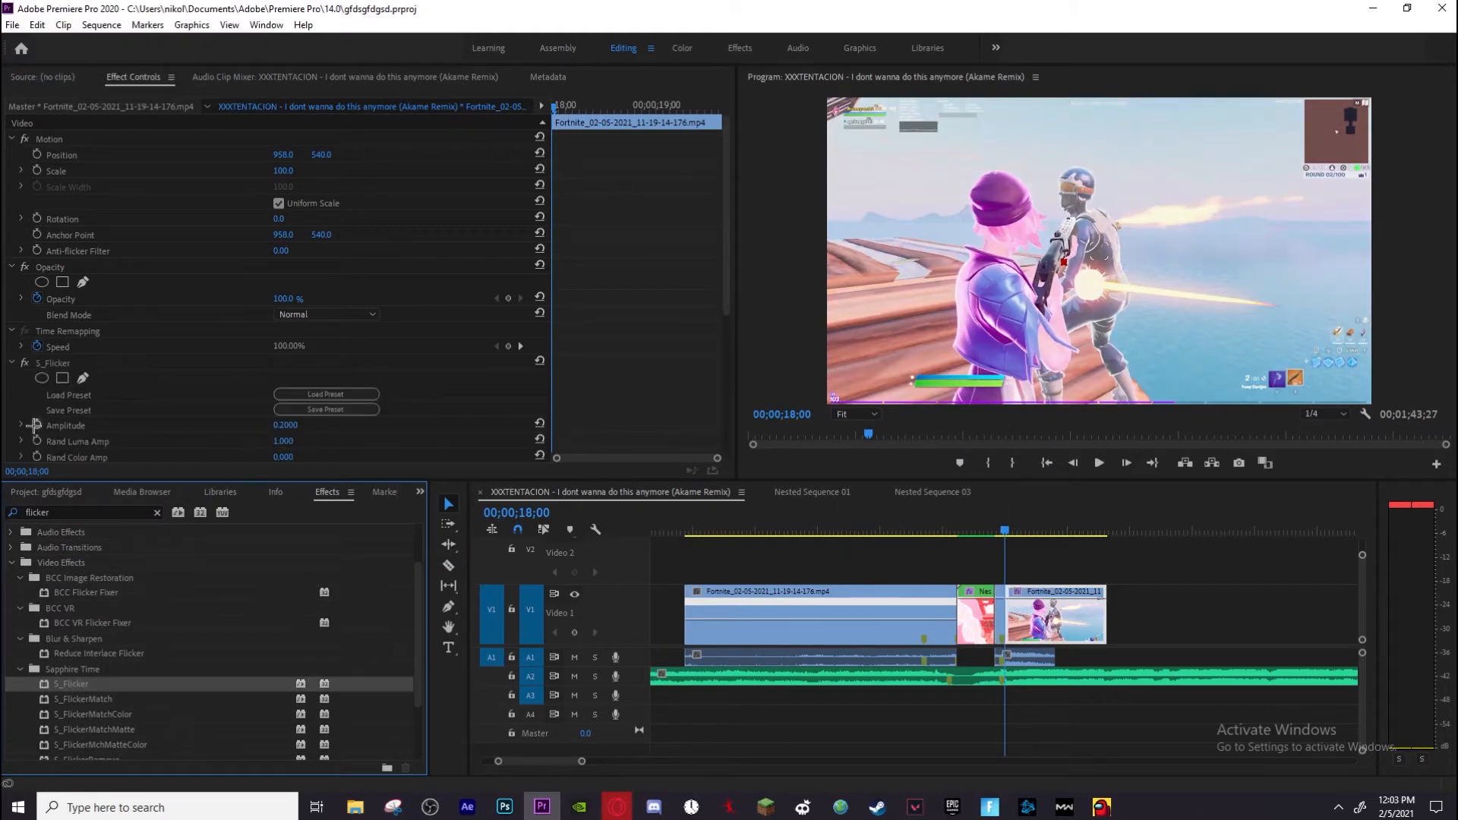
Set the S_Flicker Amplitude to 0.3 while viewing the frame at 00;00;18;01
drag(1019, 520, 1008, 517)
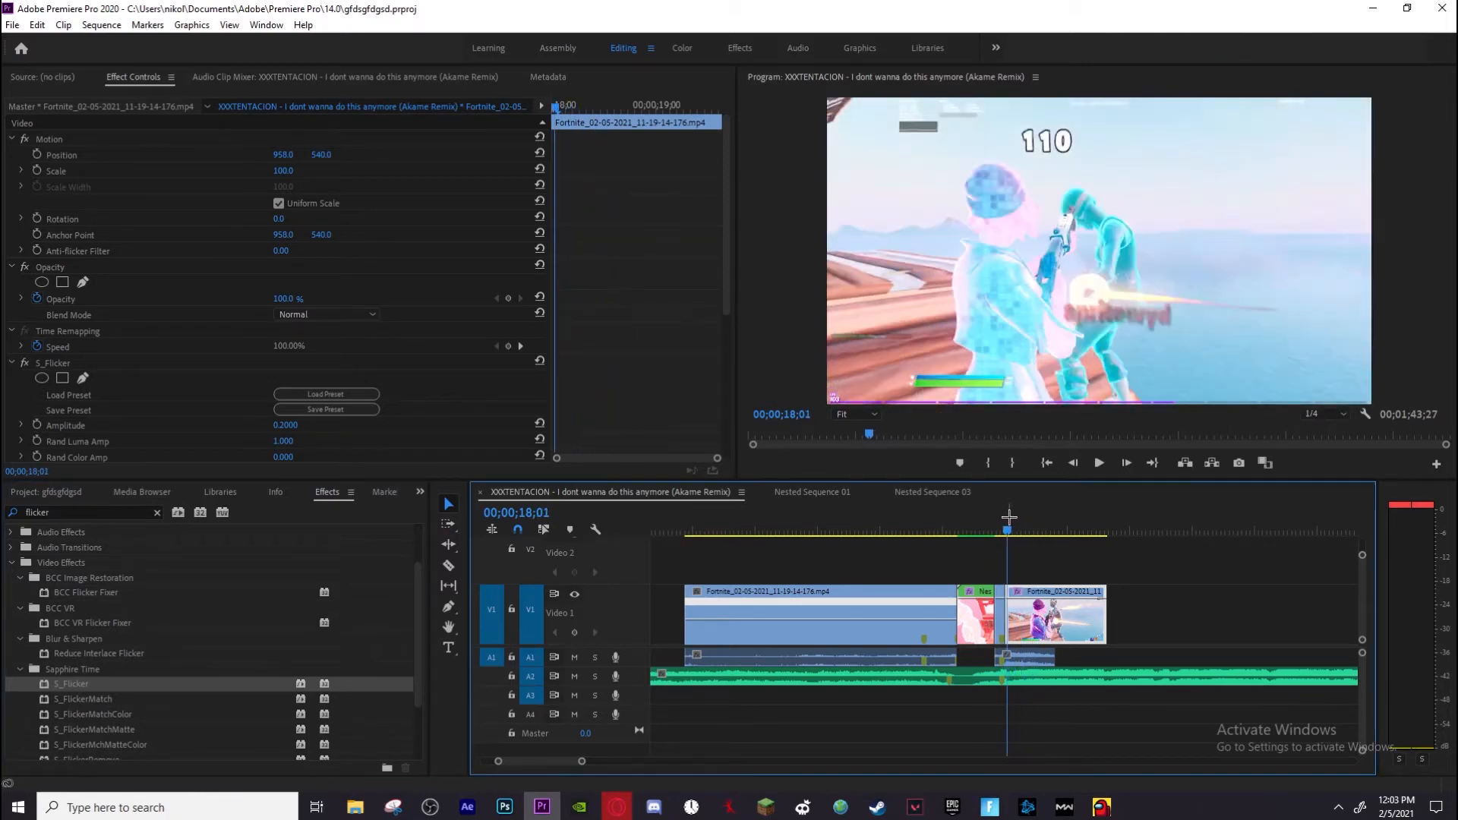
scroll(226, 411, down, 1)
click(285, 379)
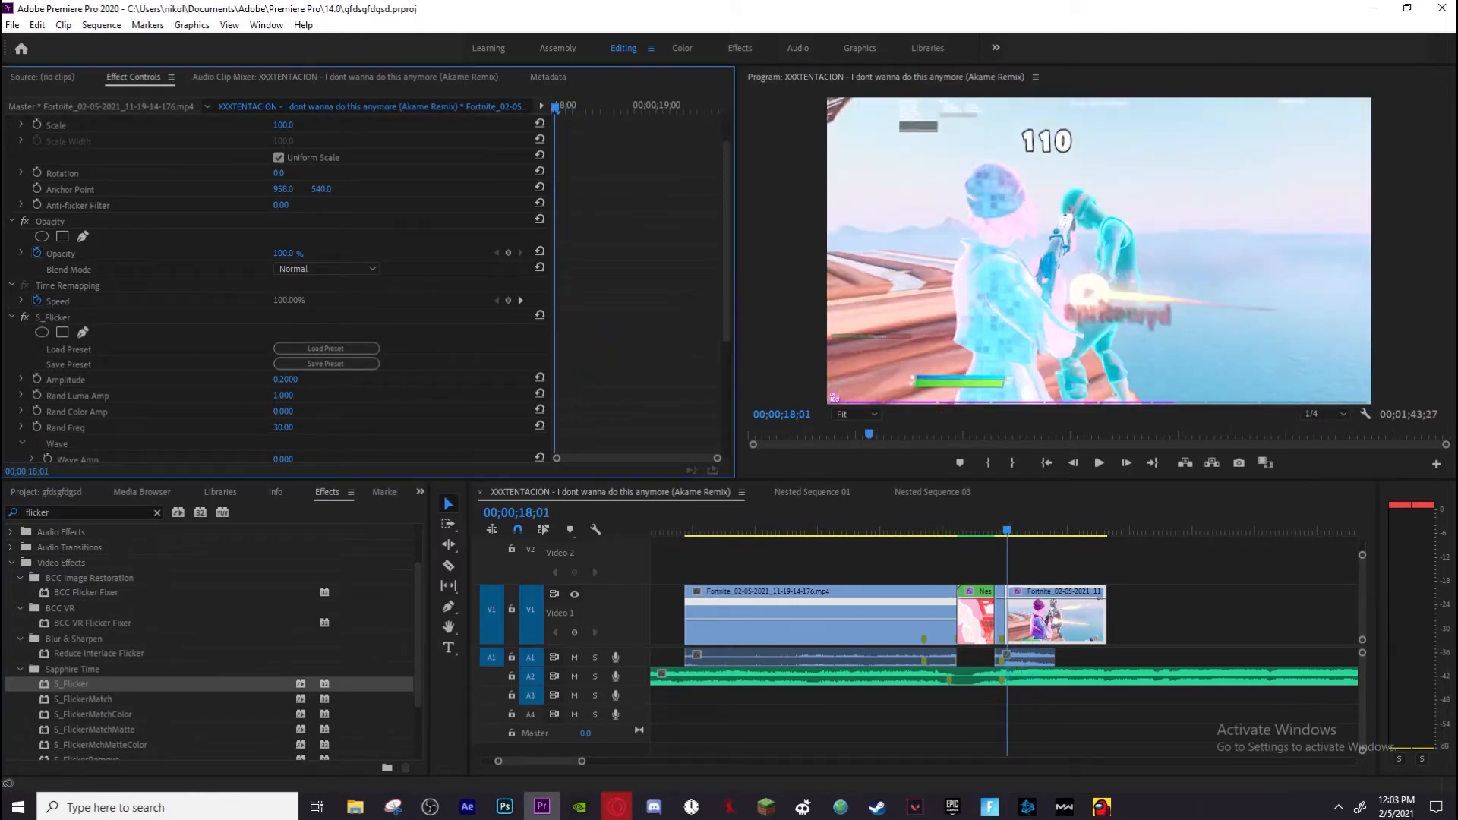
text(0.3)
key(Return)
scroll(367, 357, down, 3)
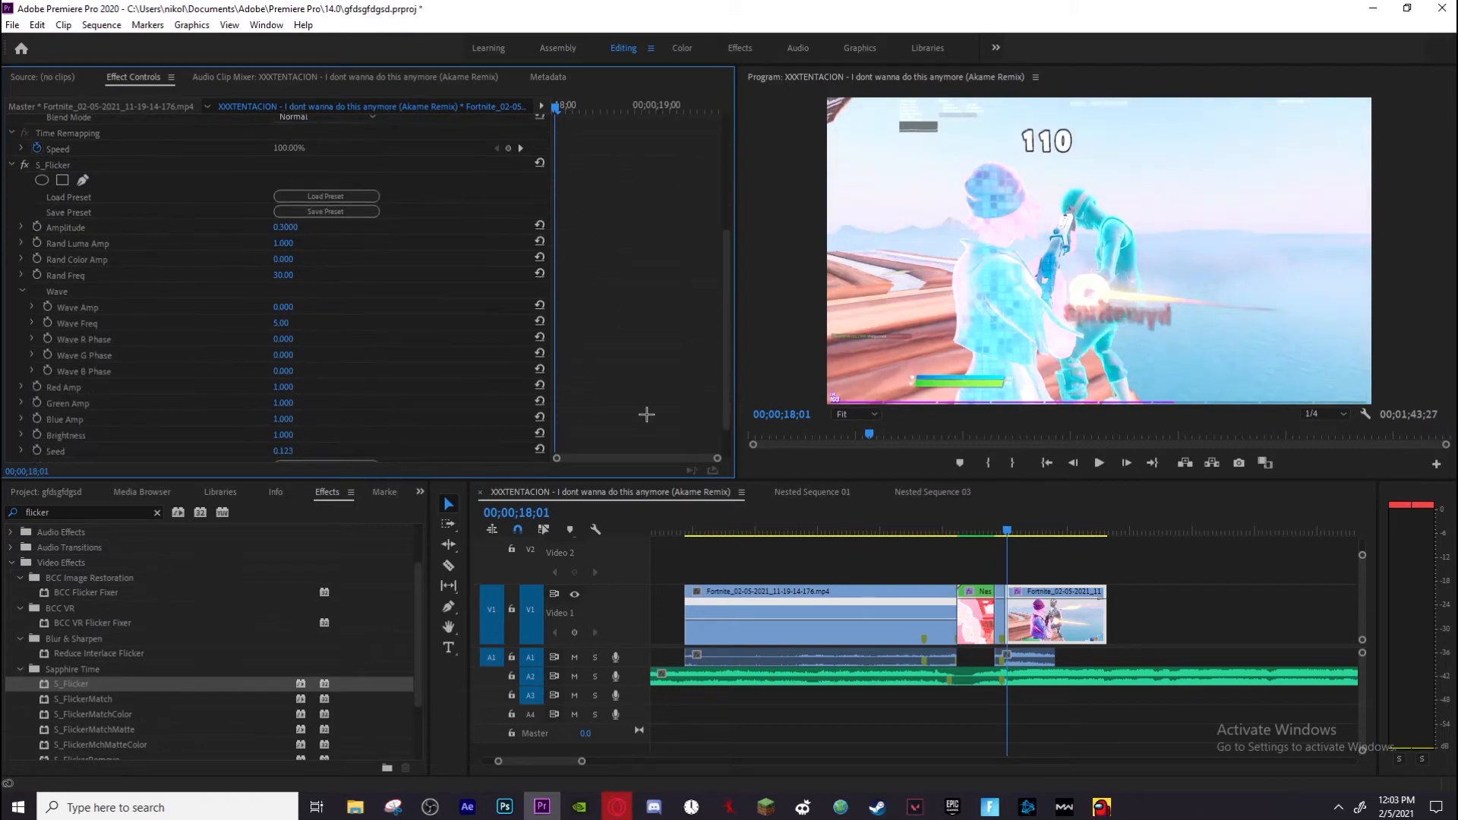
Find the S_Shake effect, apply it to the same flickering clip, and play back the clip's opening
click(157, 513)
text(S)
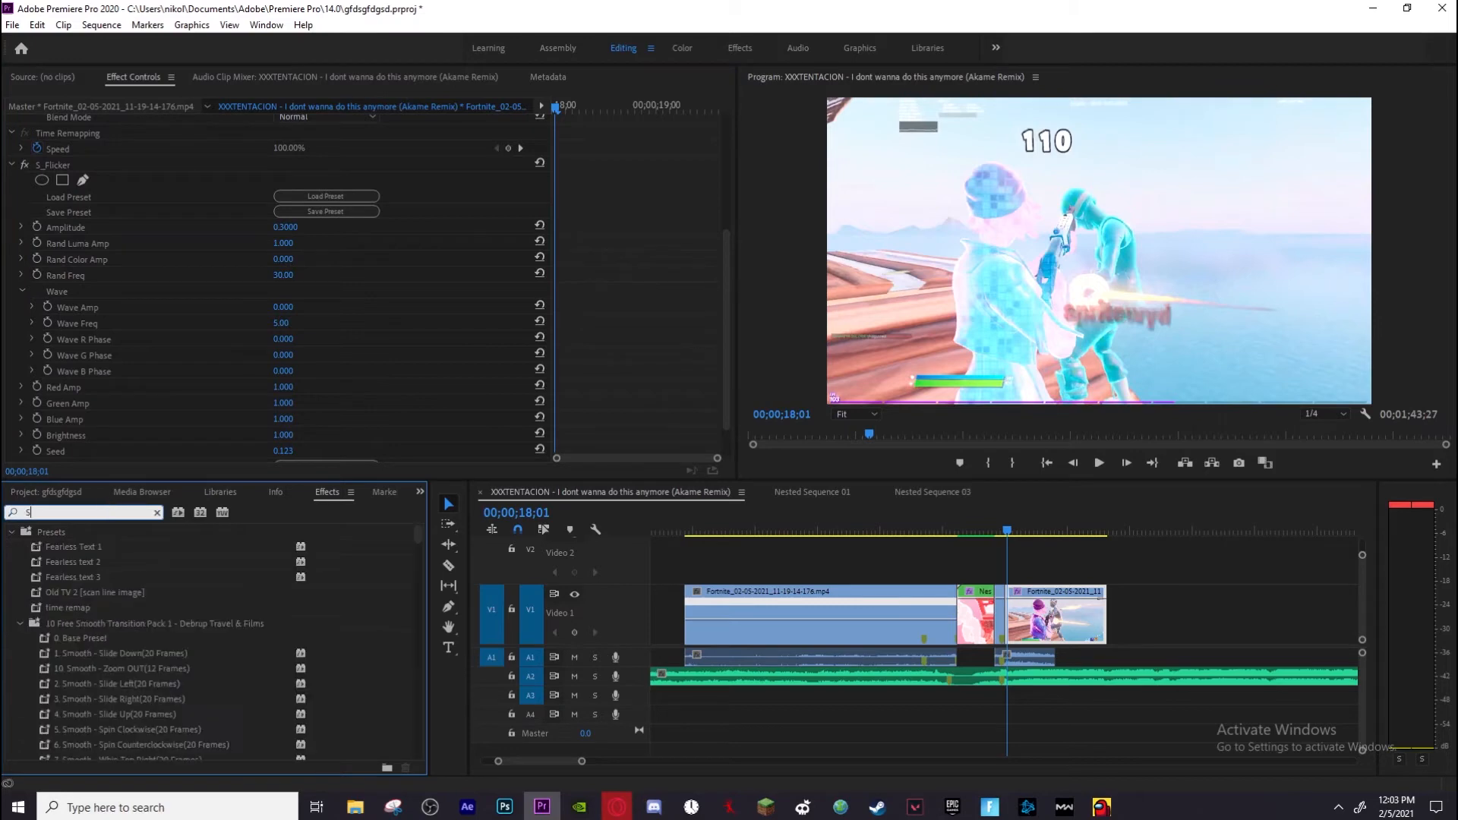
text(_sh)
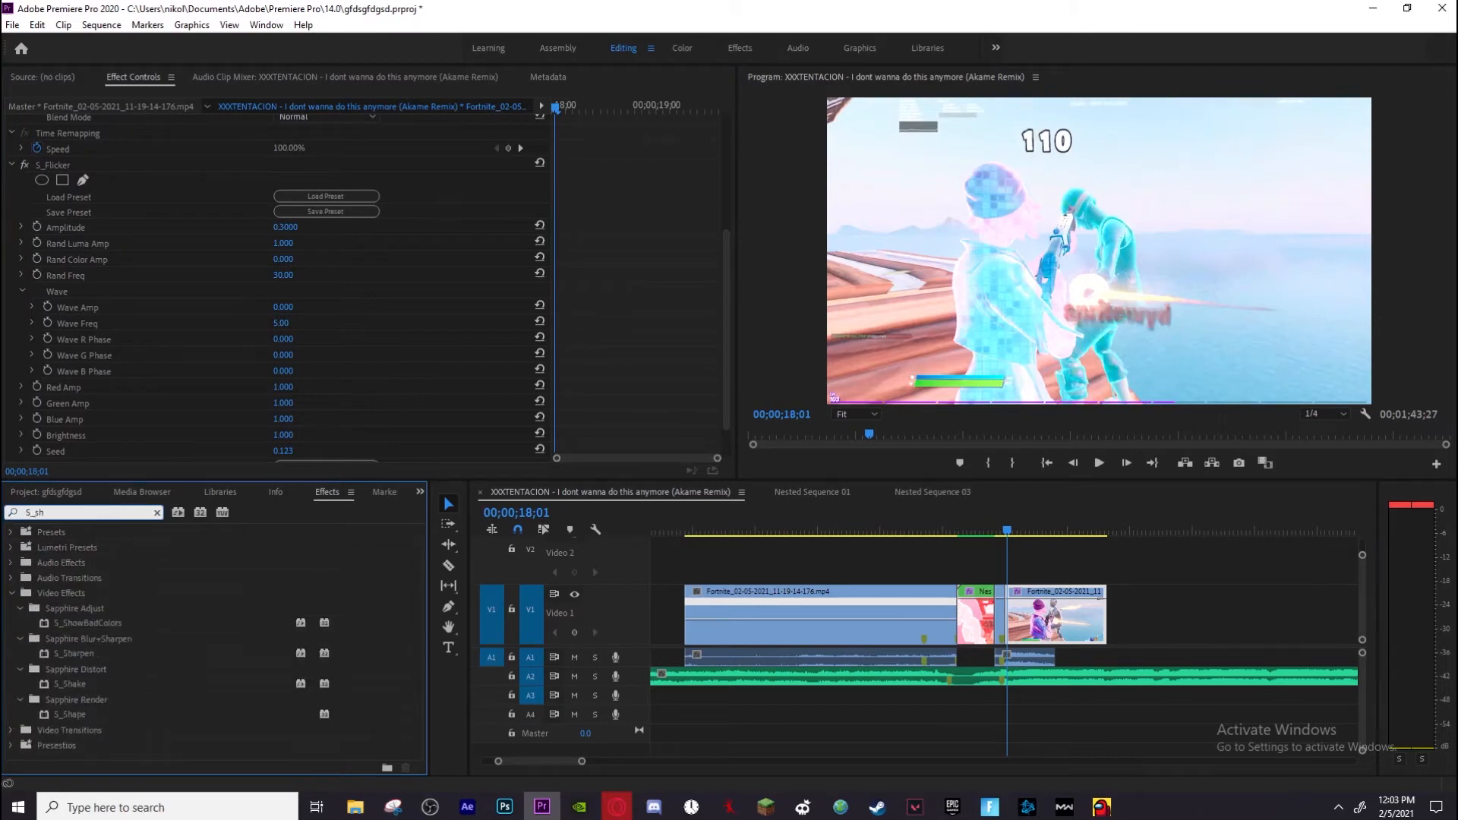
drag(61, 684, 1040, 600)
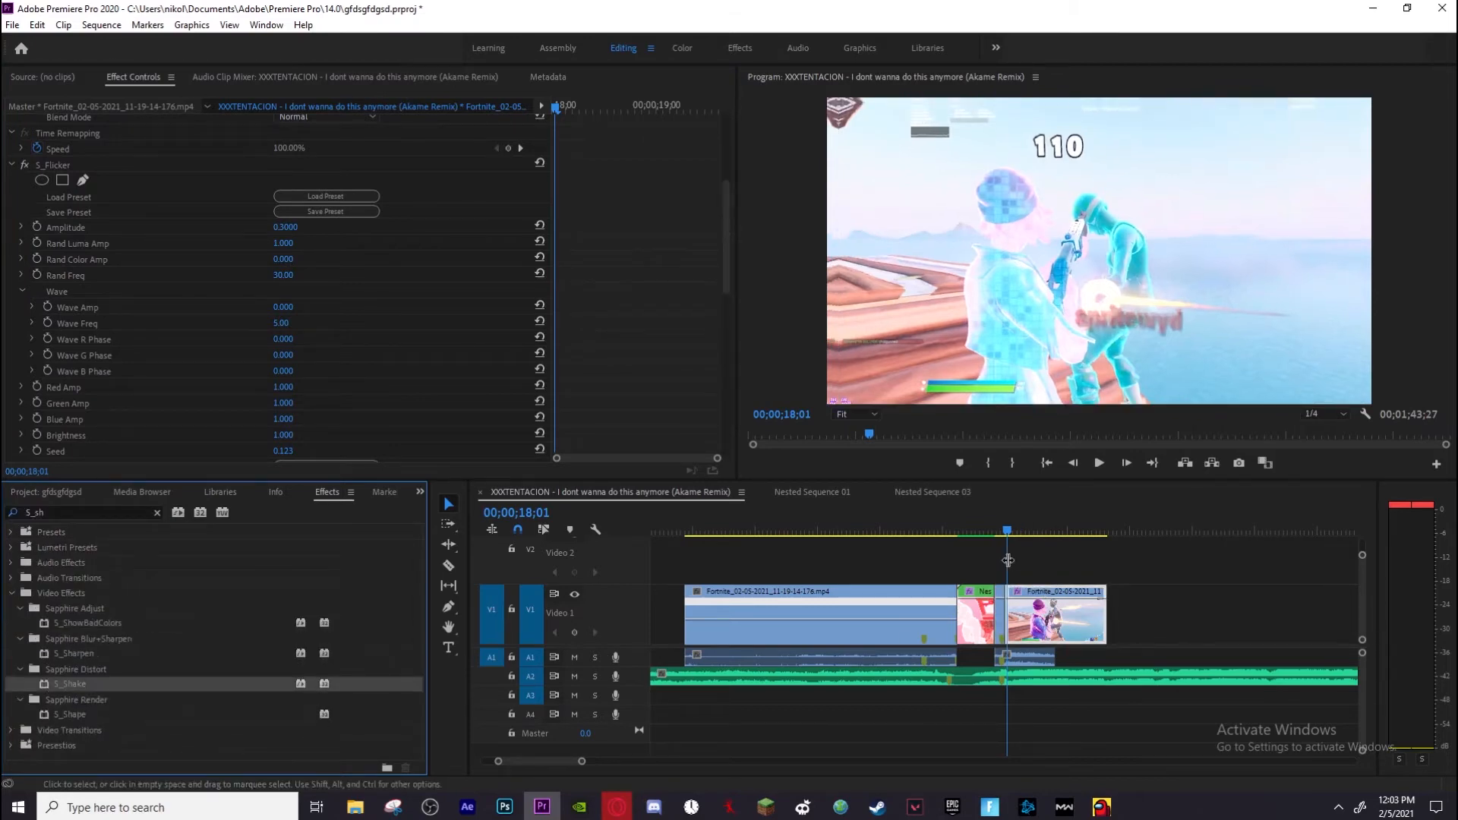
key(space)
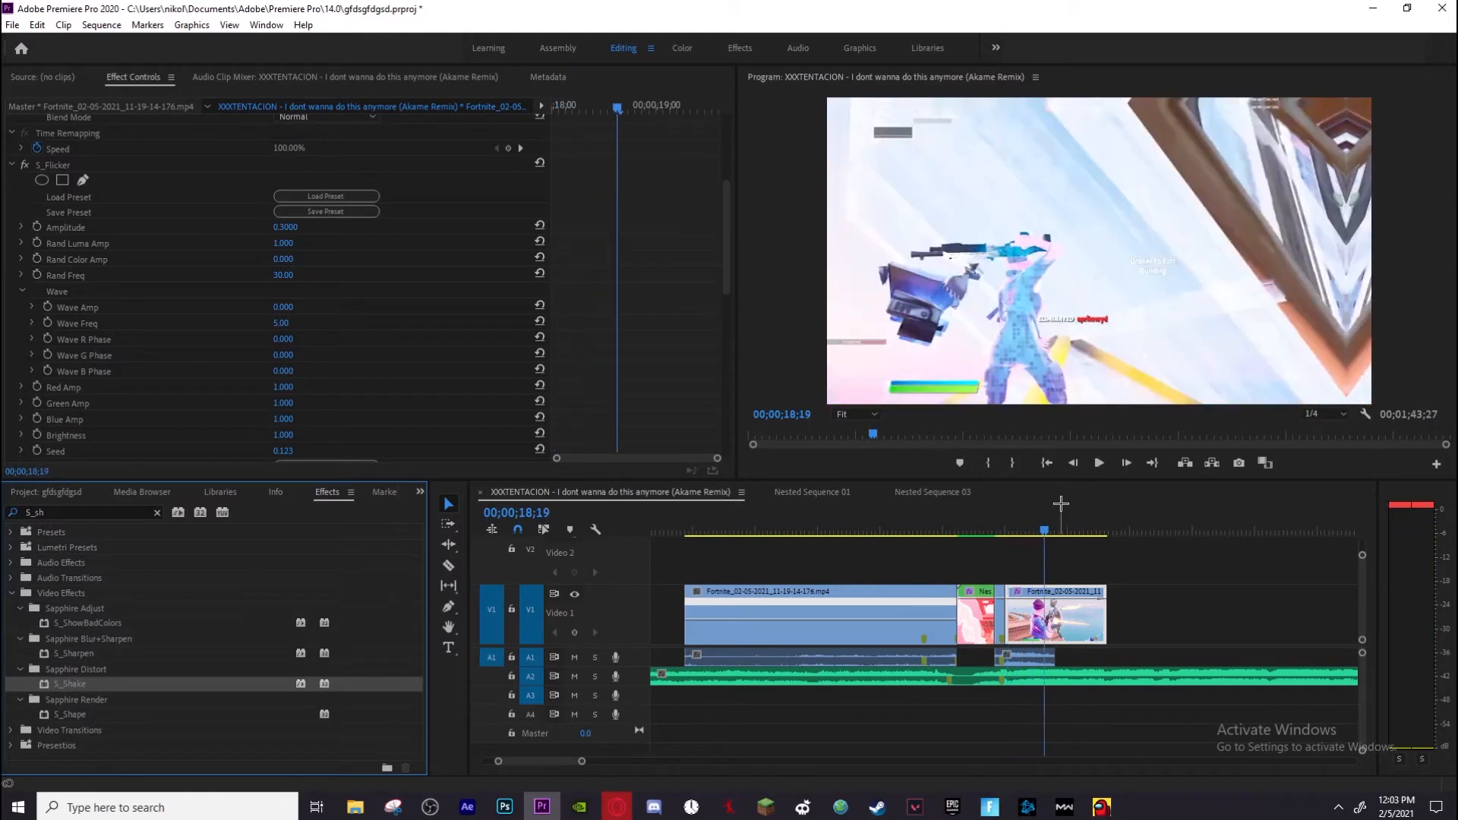
drag(1059, 513, 1008, 512)
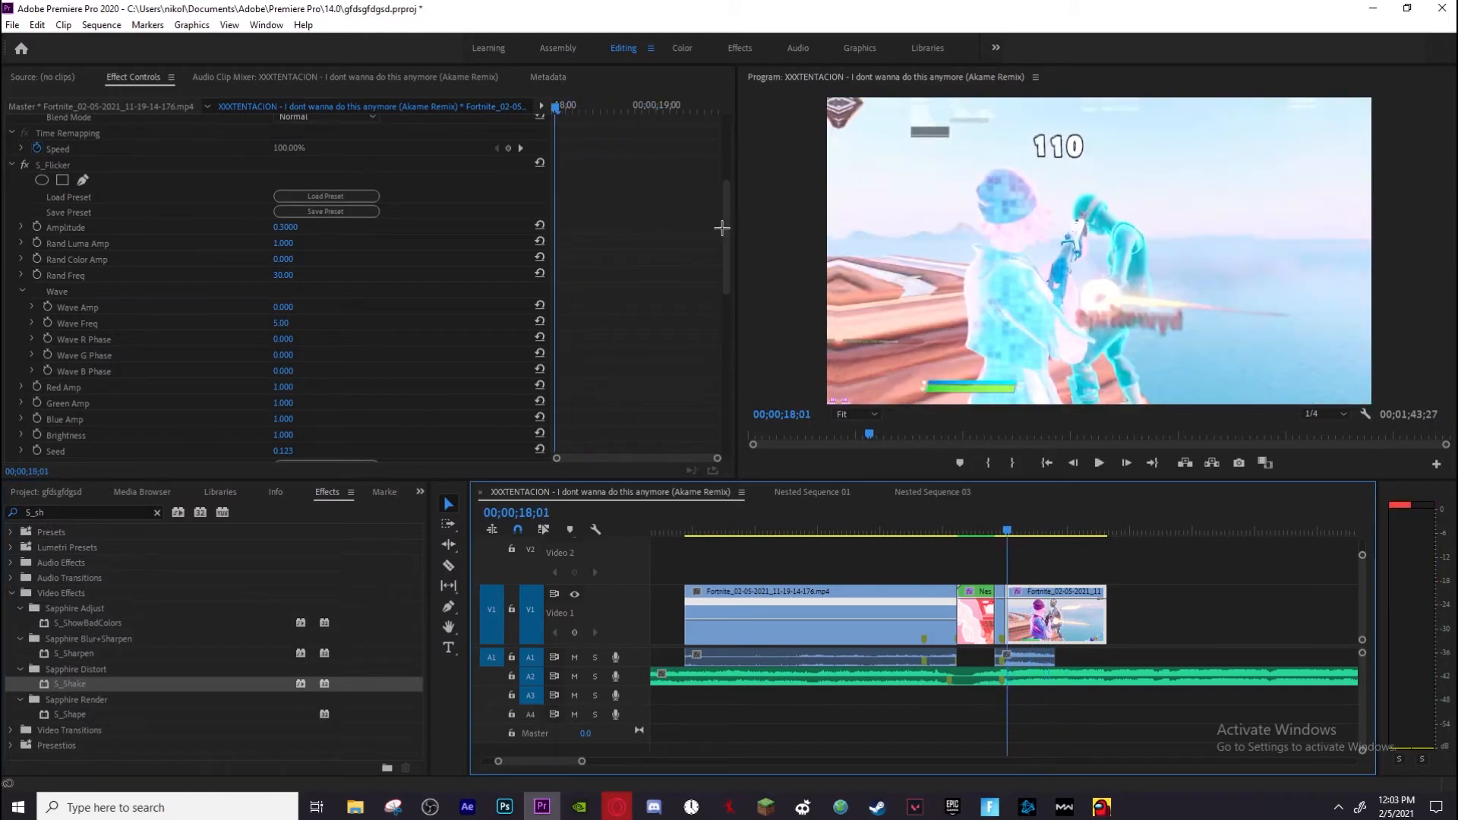
At 00;00;18;00, add starting Amplitude keyframes for S_Flicker and S_Shake, with the shake's value at 0.8
drag(569, 105, 556, 105)
click(37, 225)
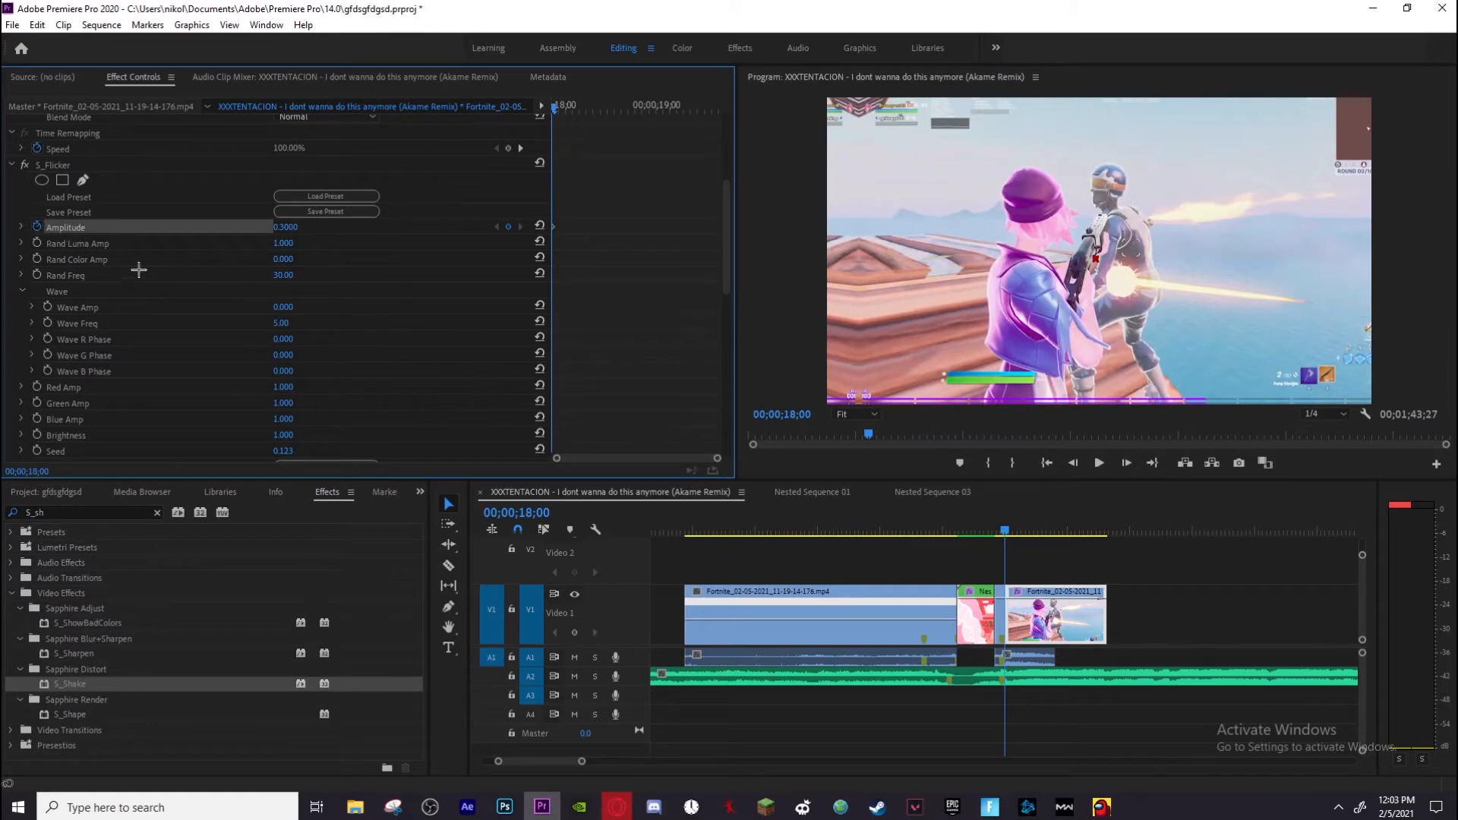
click(12, 165)
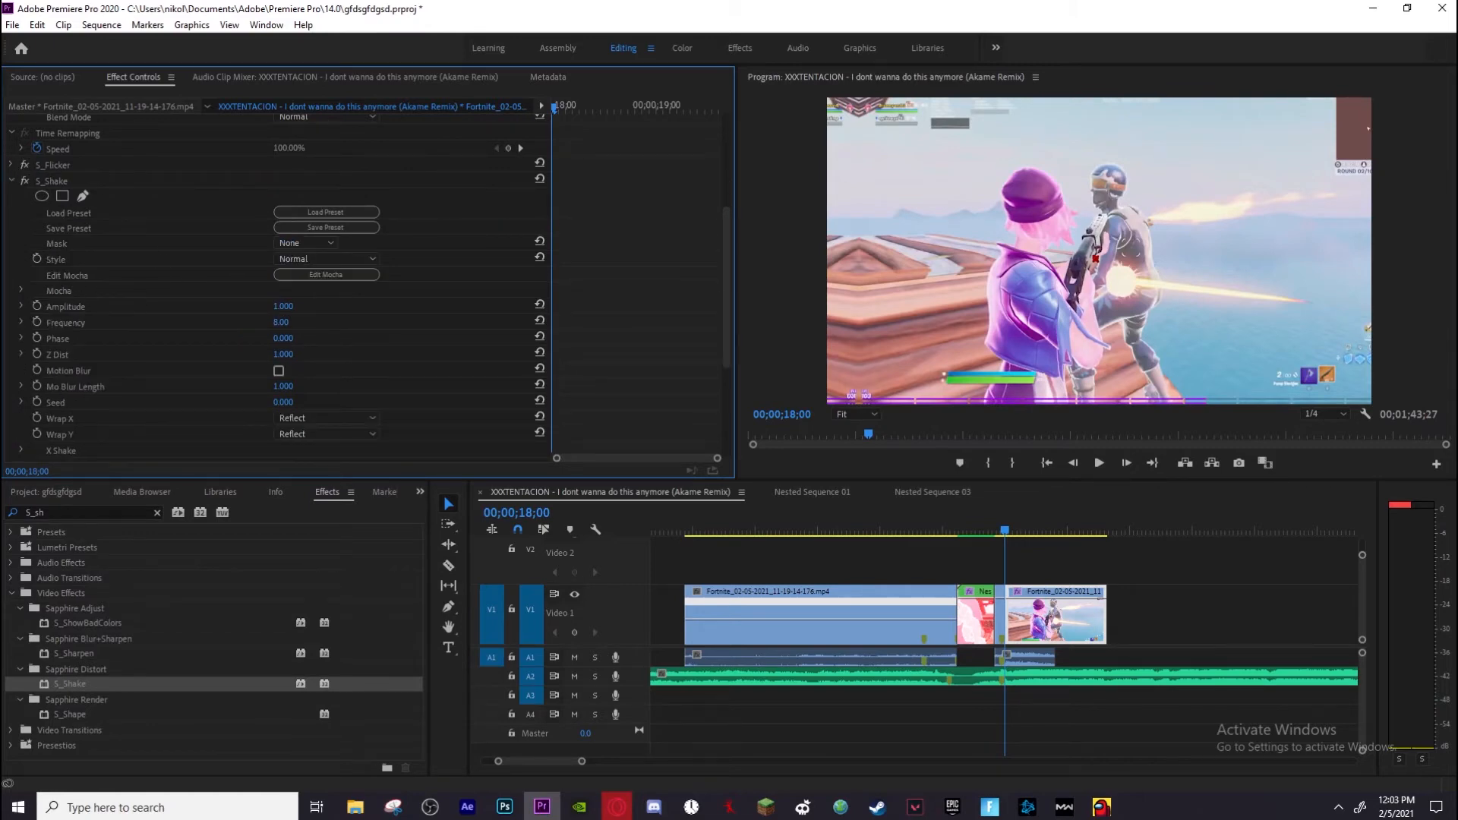
click(37, 307)
click(295, 304)
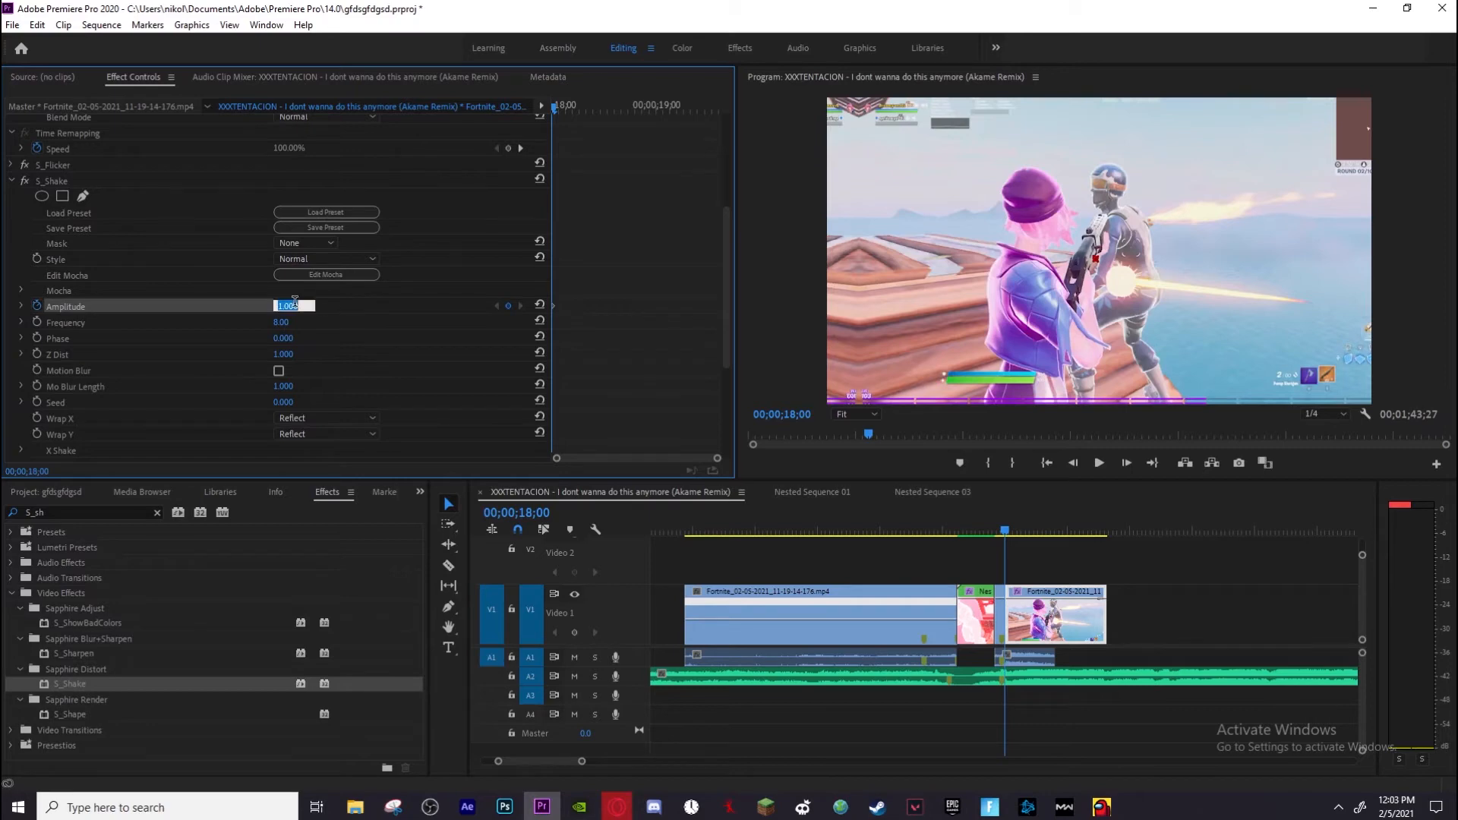
text(0.8)
key(Return)
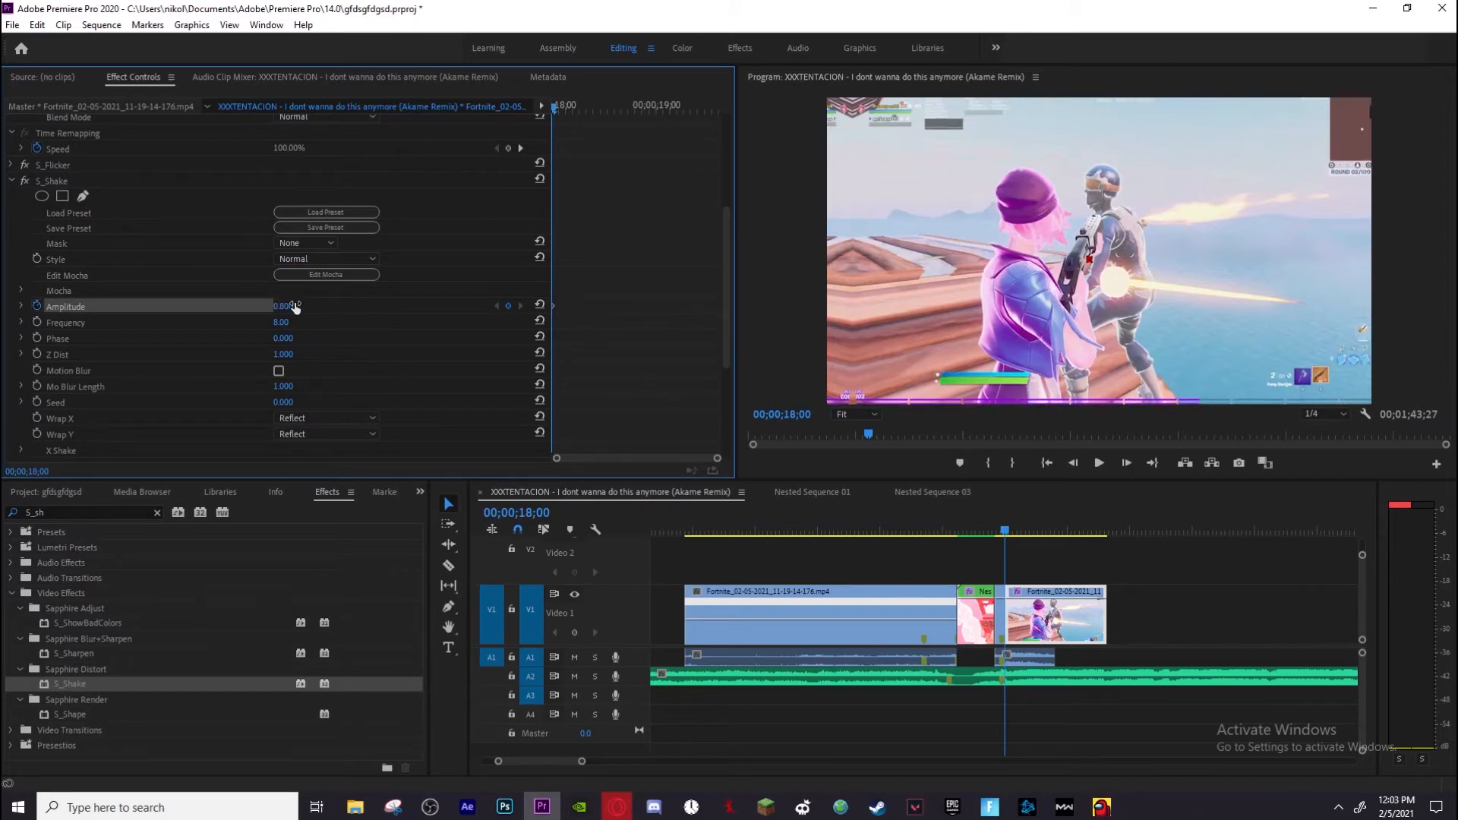
Add a starting S_Shake Frequency keyframe with a value of 4 at 00;00;18;00
click(38, 322)
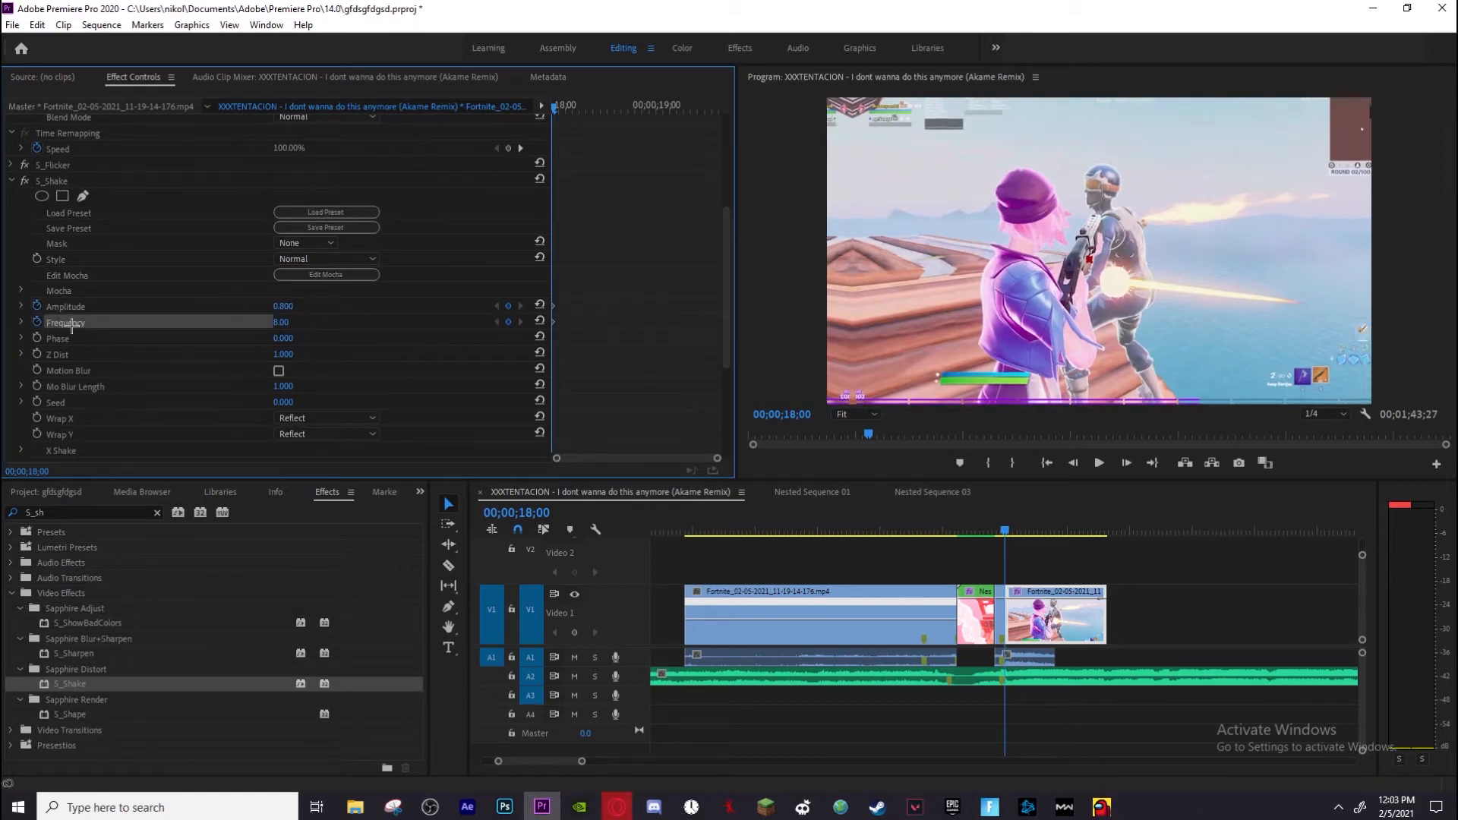
click(288, 319)
text(4)
key(Return)
Enable Motion Blur in S_Shake with a Mo Blur Length of 0.3, and play back the clip
scroll(355, 342, down, 2)
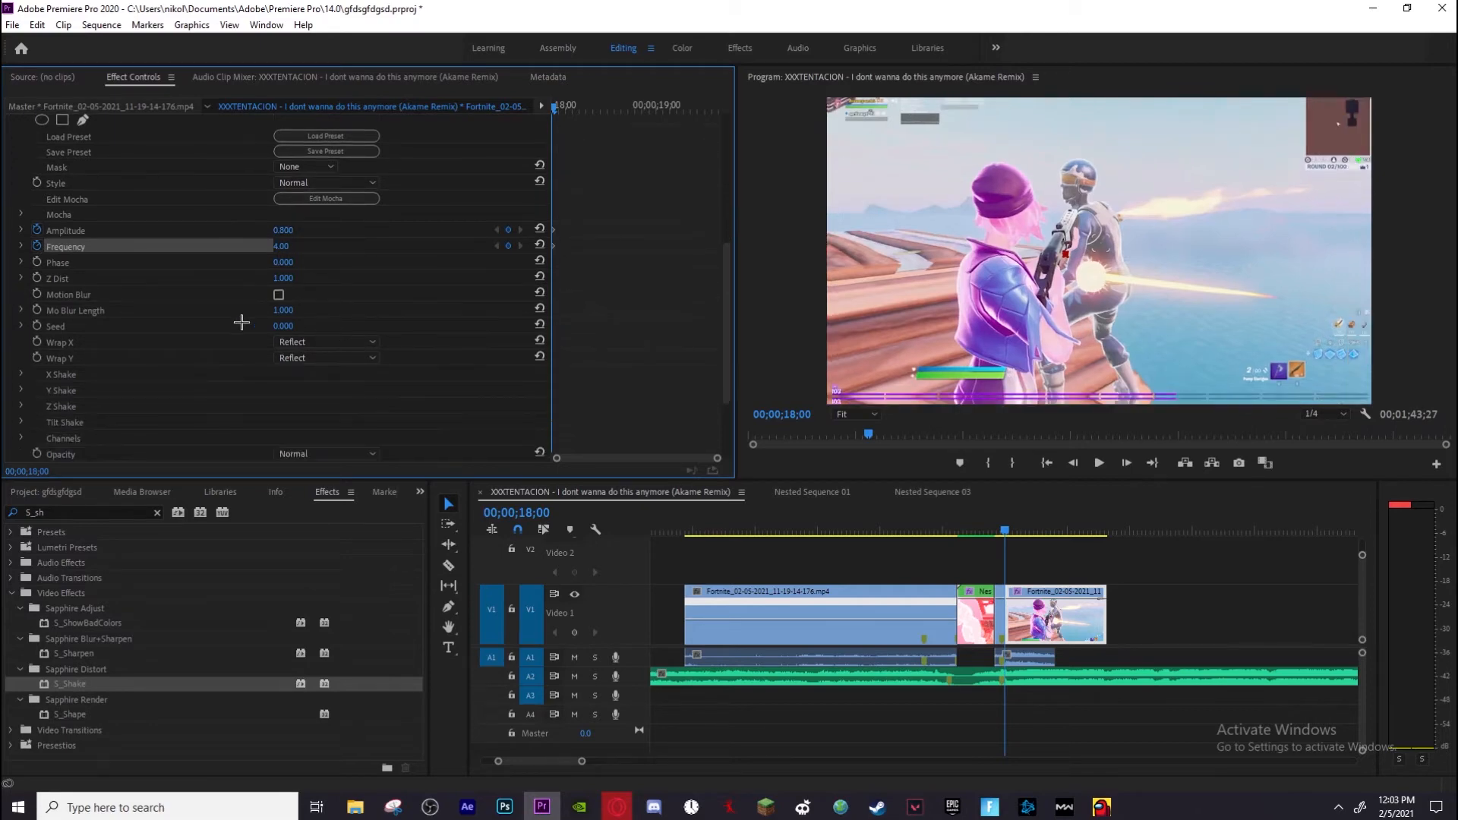
click(280, 294)
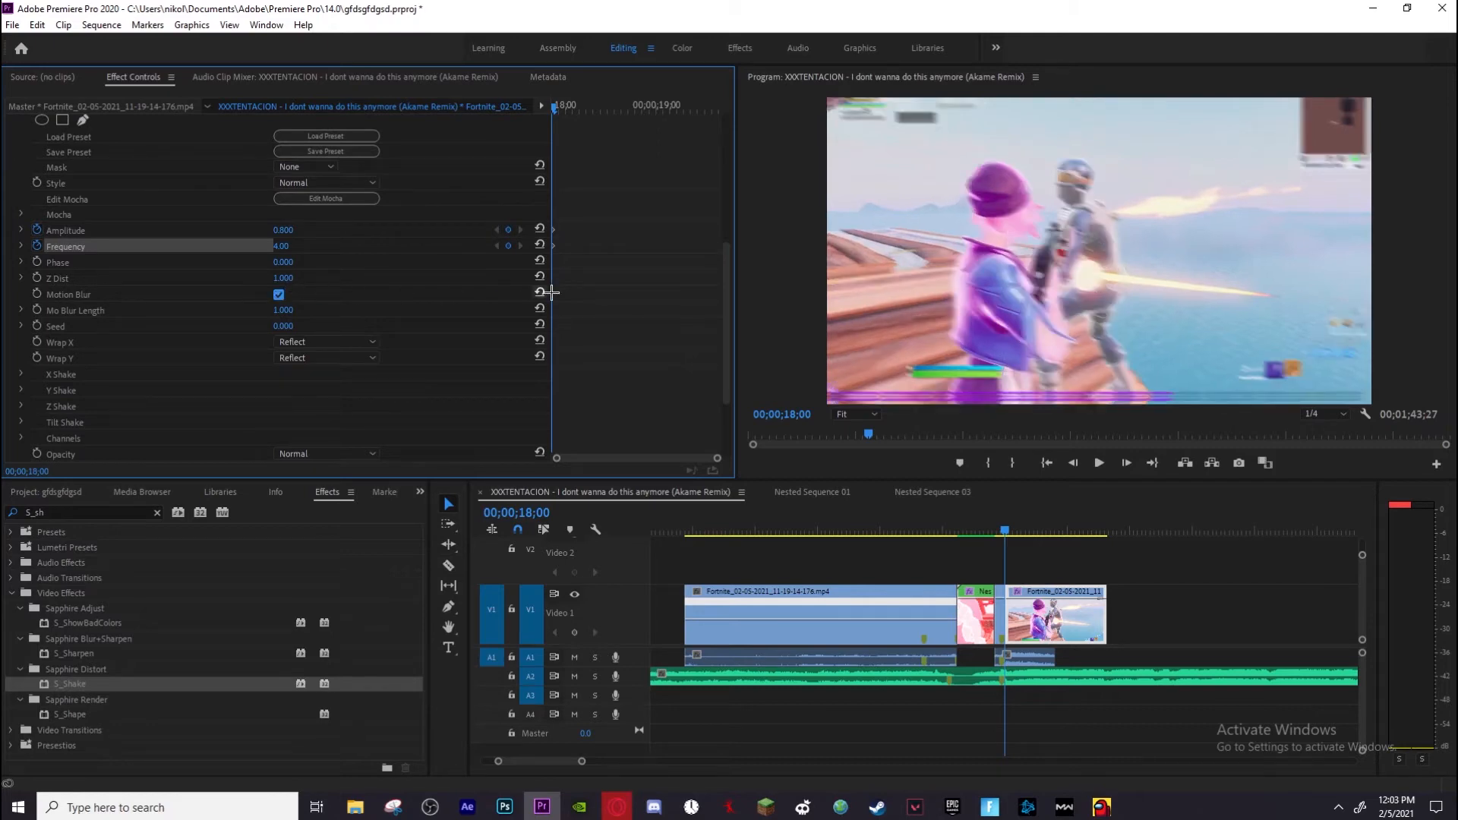
click(298, 311)
text(.3)
key(Return)
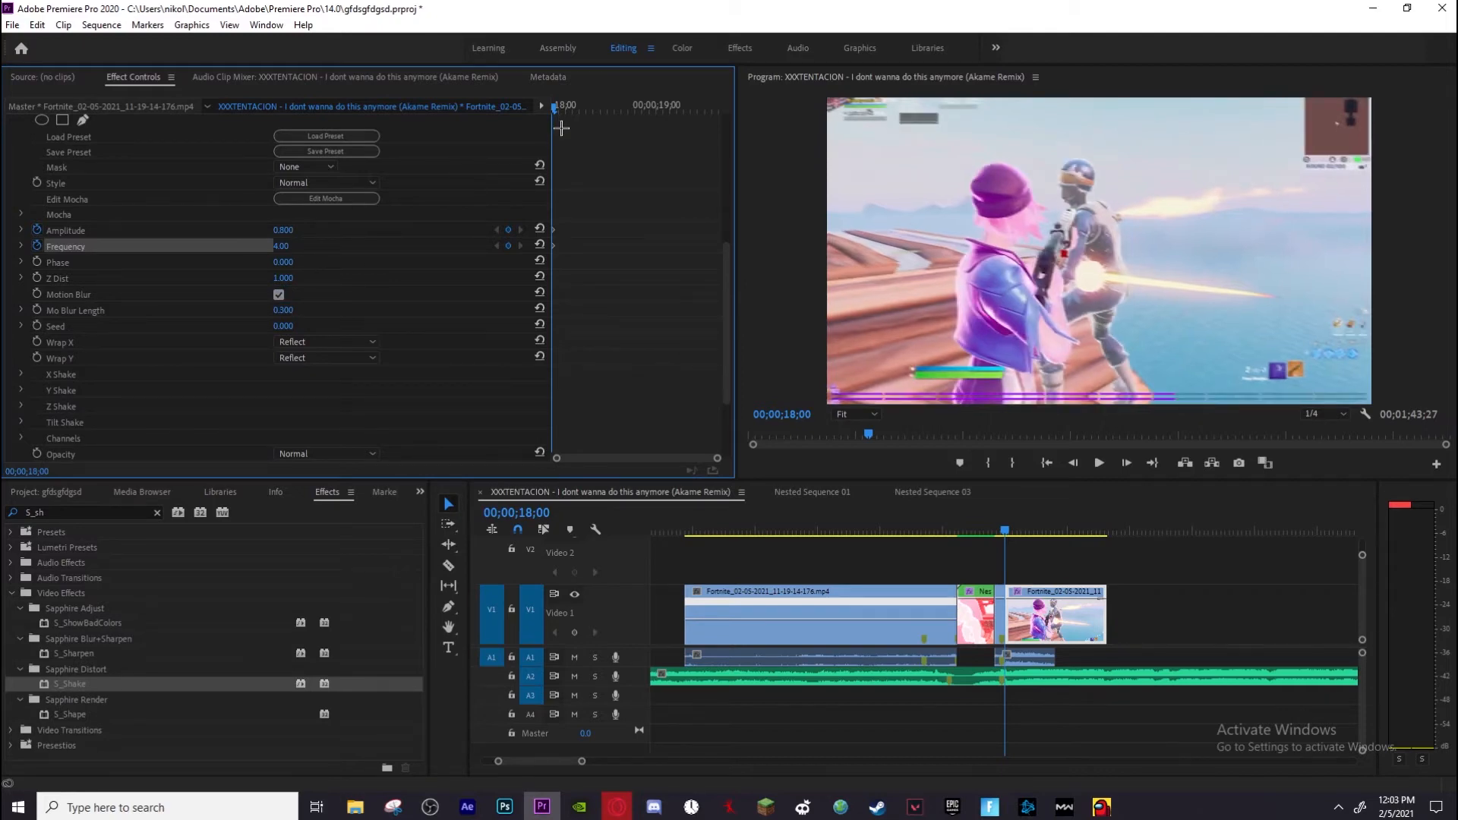
key(space)
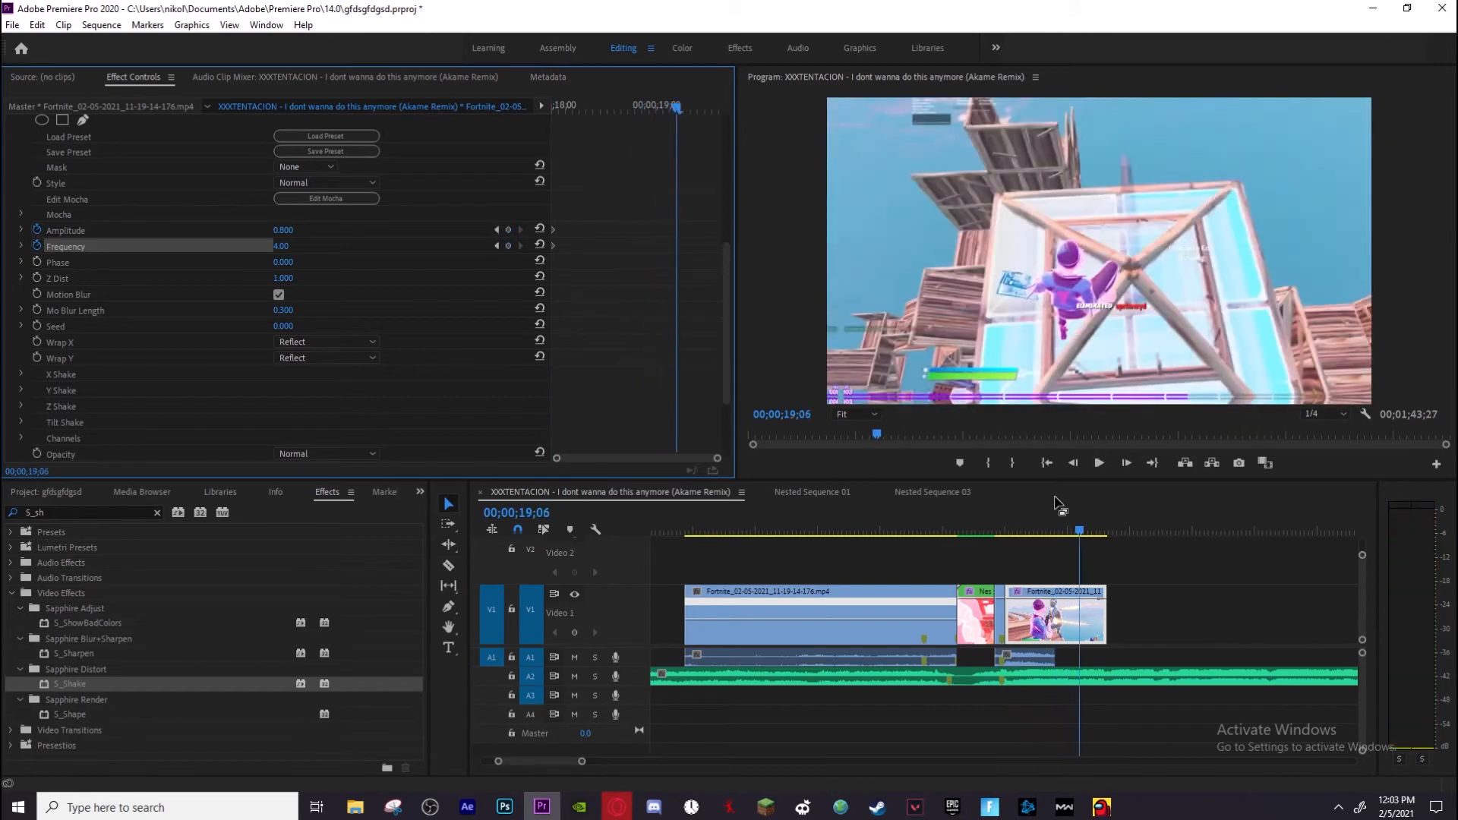
key(space)
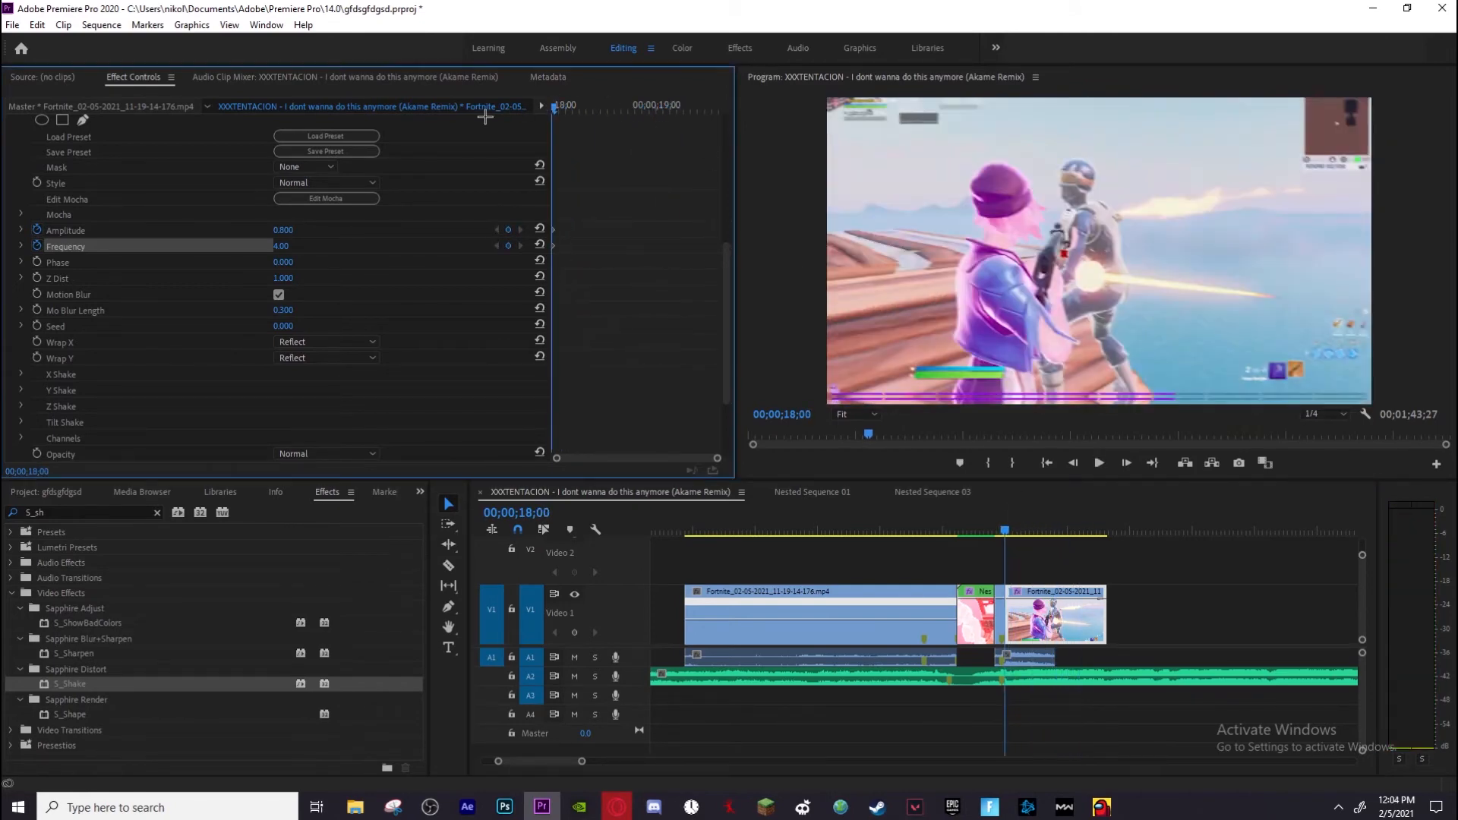
Fade out the shake with an S_Shake Amplitude keyframe of 0 at 00;00;18;12, and play back from the nested sequence
key(space)
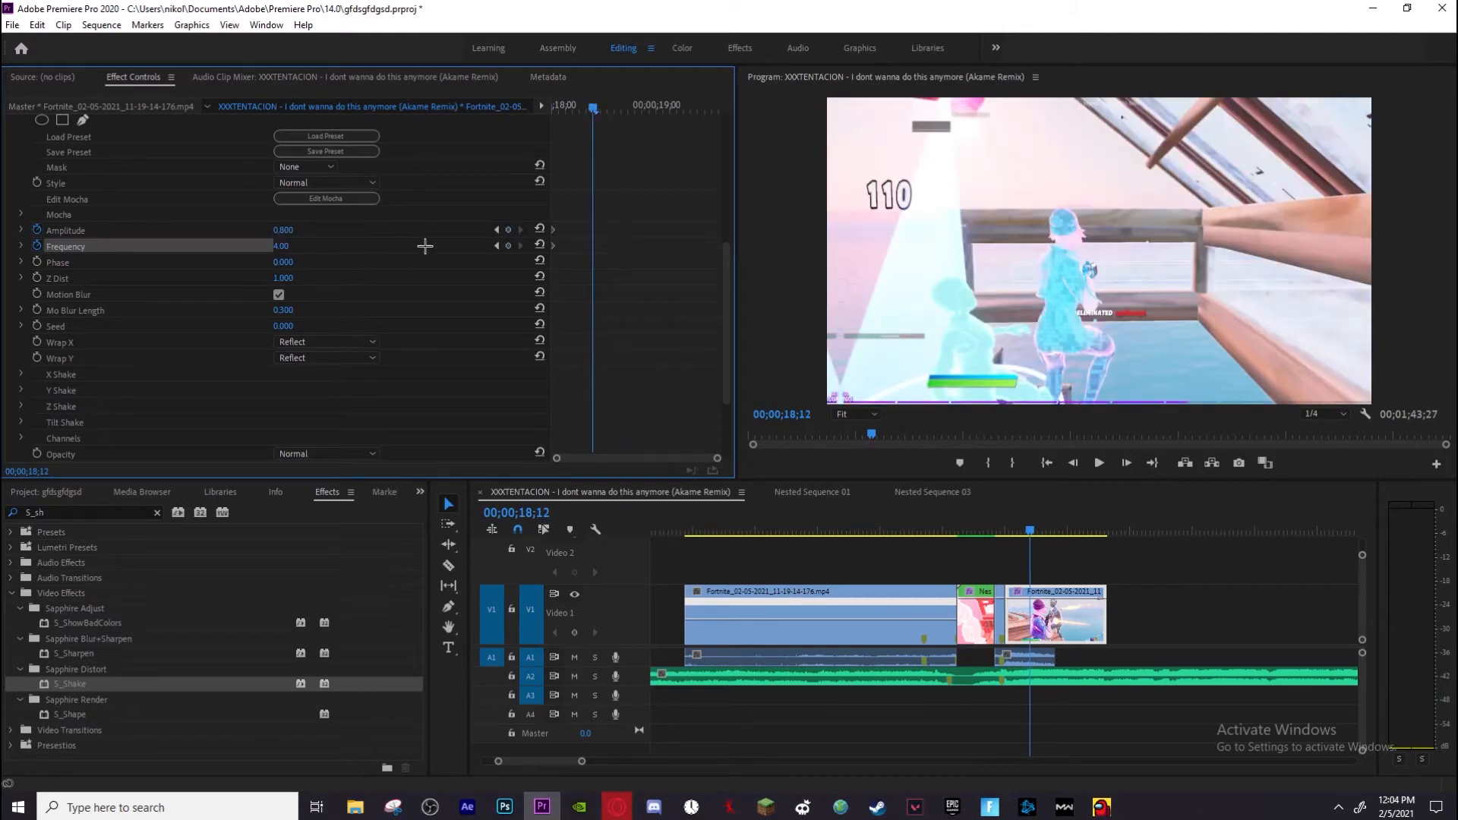
click(283, 230)
text(0)
key(Return)
drag(1028, 536, 972, 529)
key(space)
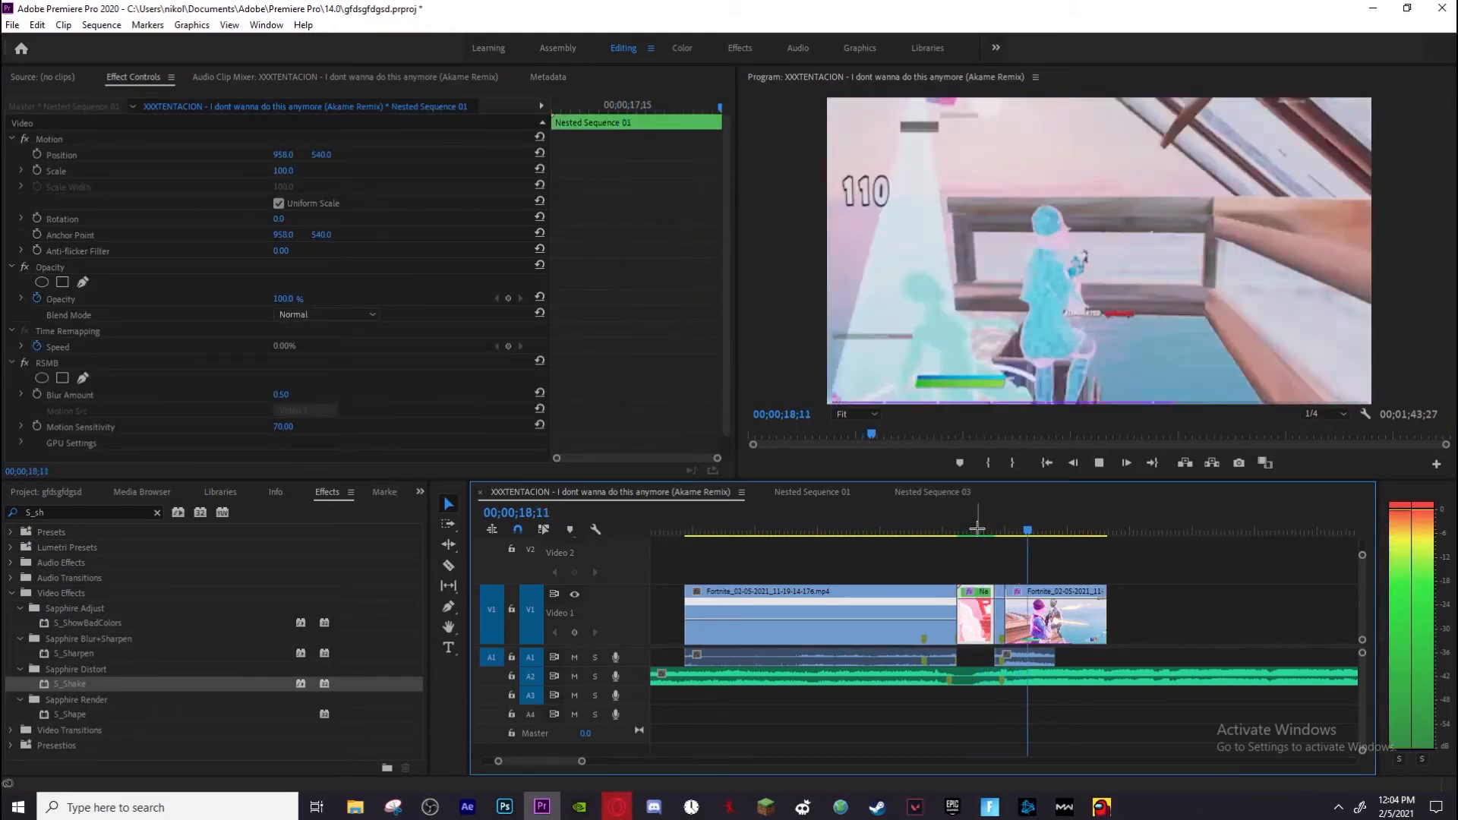
key(space)
Keyframe the S_Flicker Amplitude from 0.3 at the clip's start to 0 at 00;00;18;15
click(604, 104)
scroll(251, 380, down, 2)
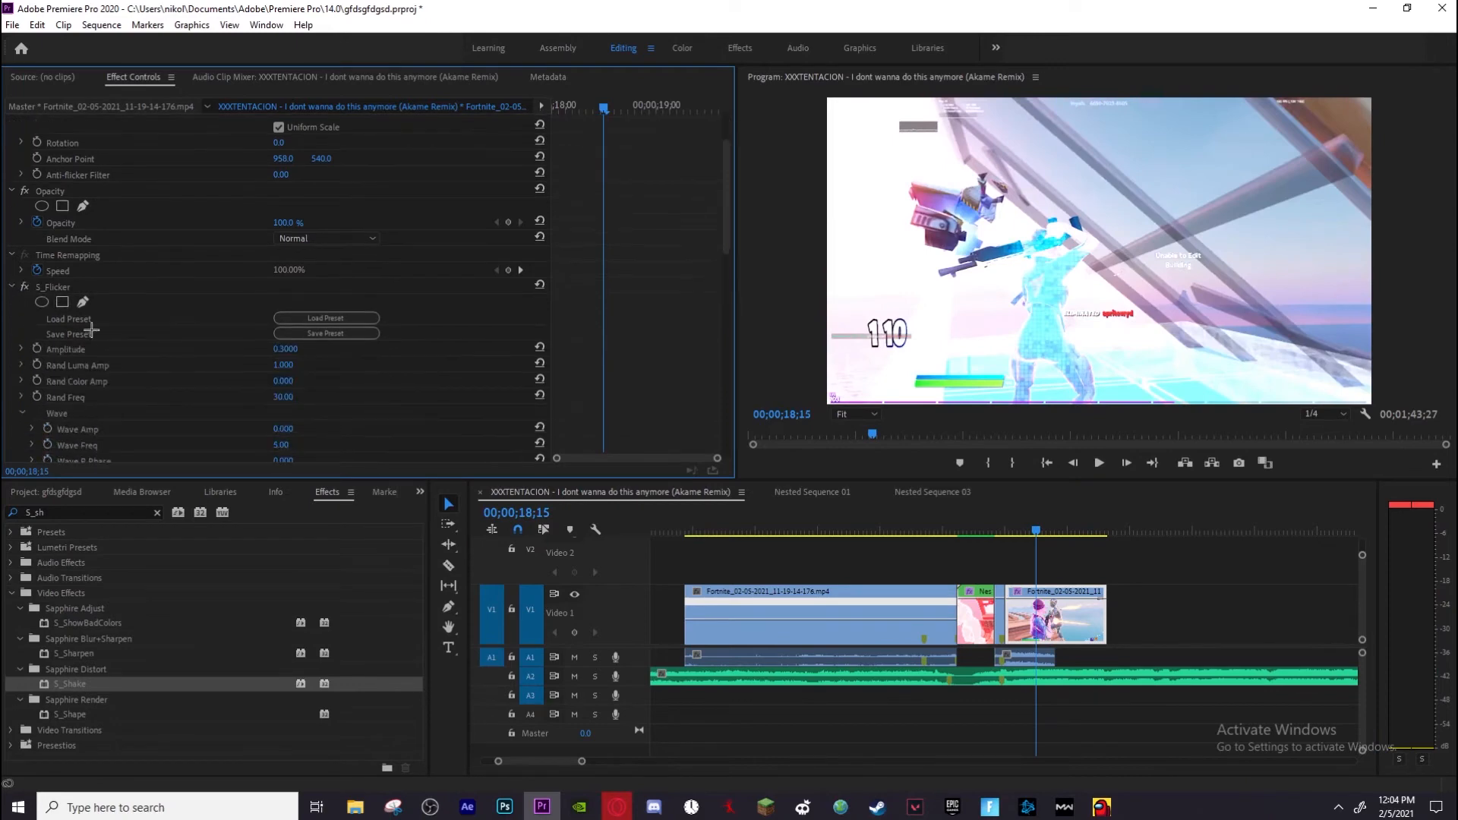
scroll(91, 329, down, 1)
click(37, 333)
drag(602, 332, 448, 339)
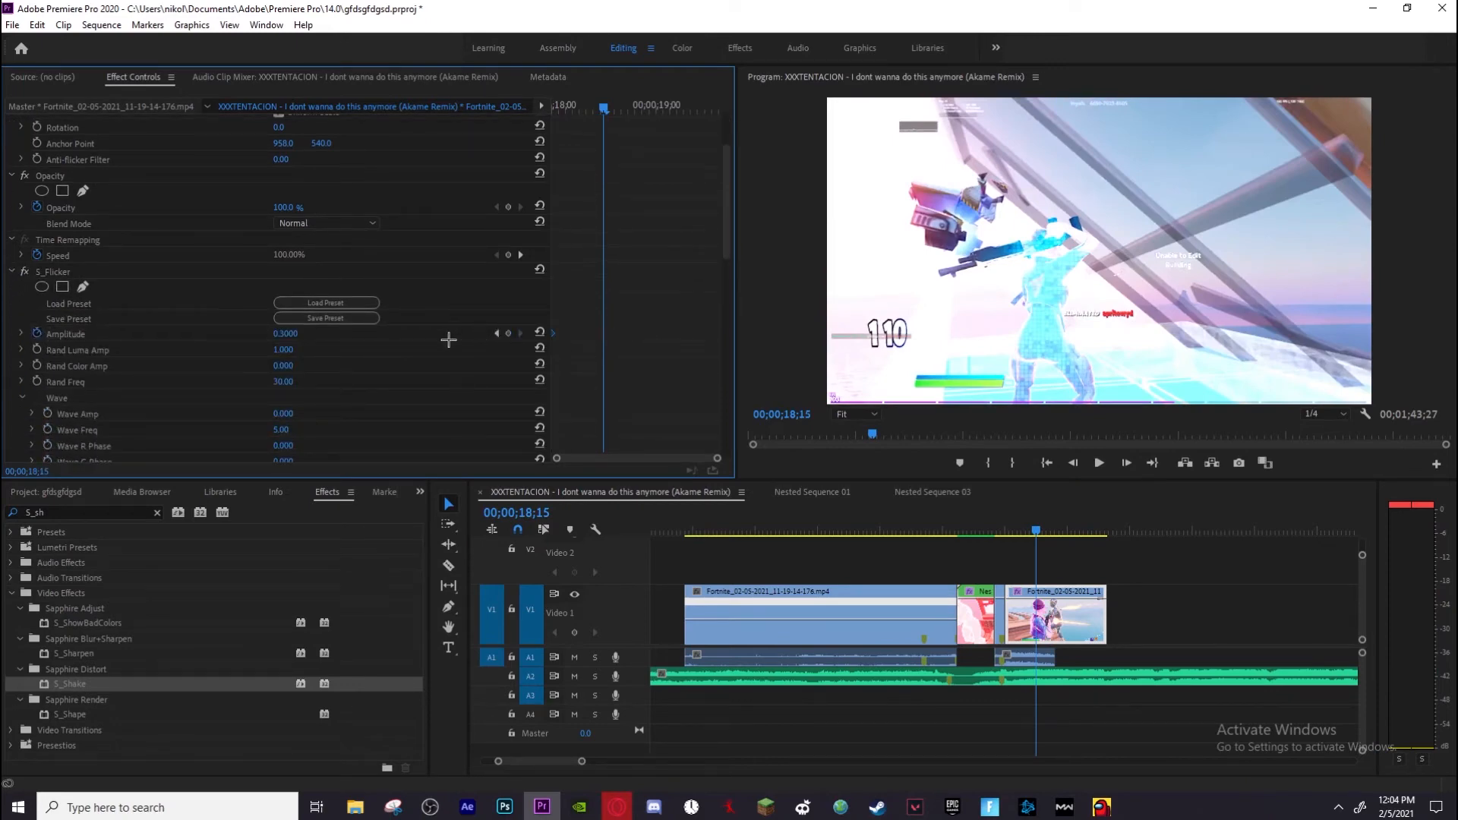
click(286, 333)
text(0)
key(Return)
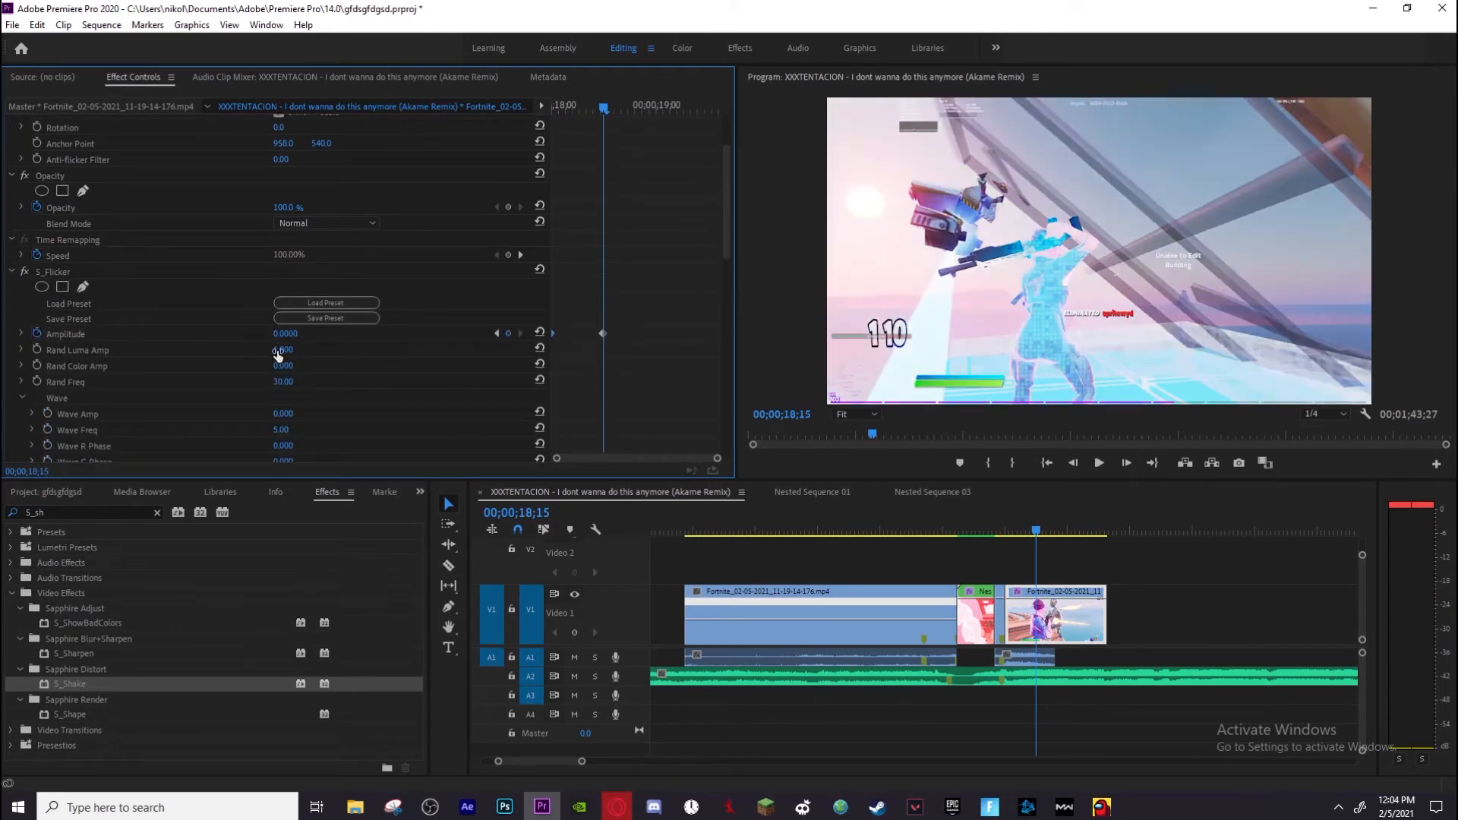
Mark an In point at 00;00;12;16 and play back the edit through the transition
drag(1036, 530, 663, 530)
click(987, 463)
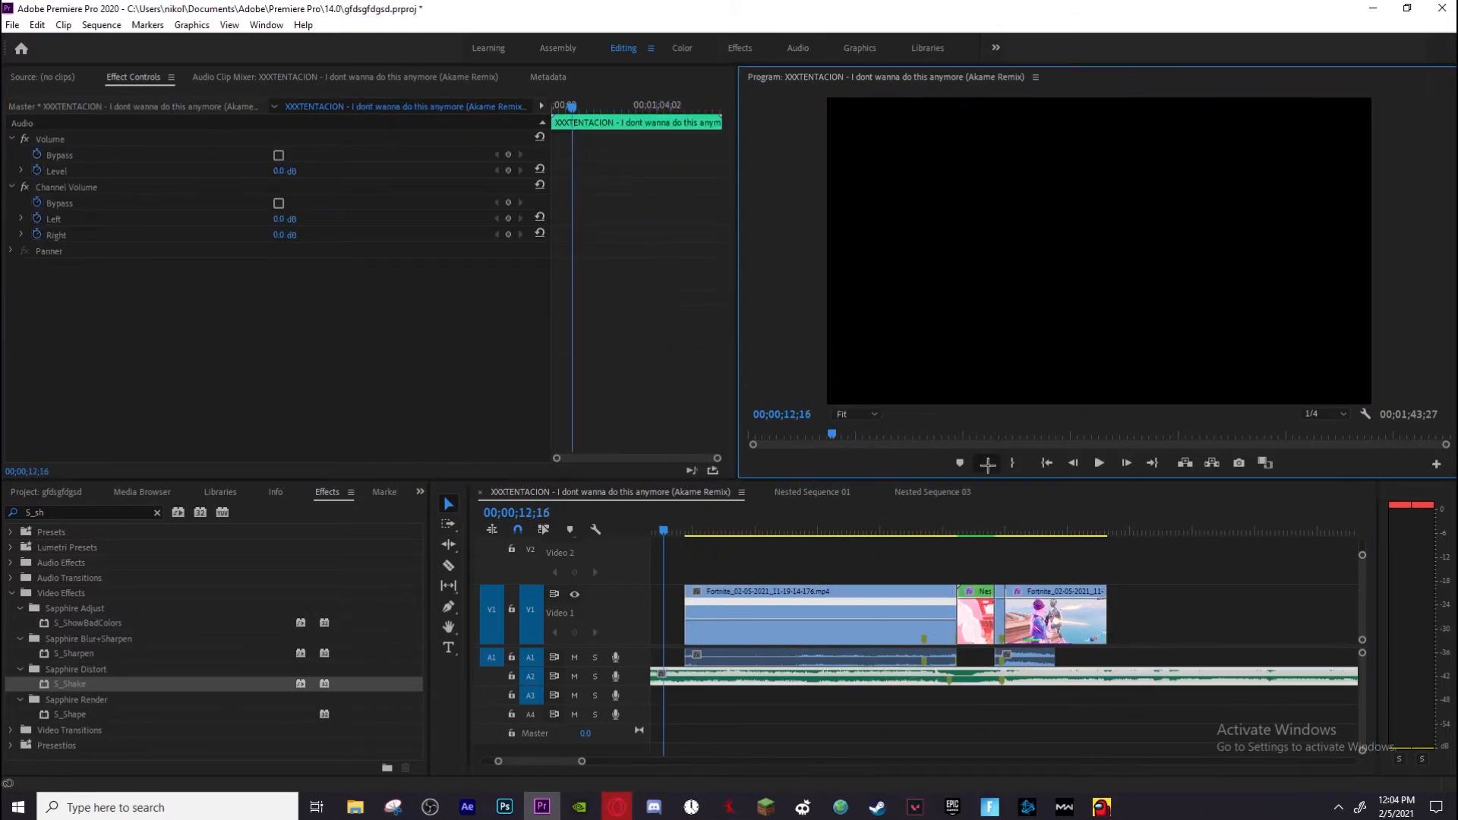
key(space)
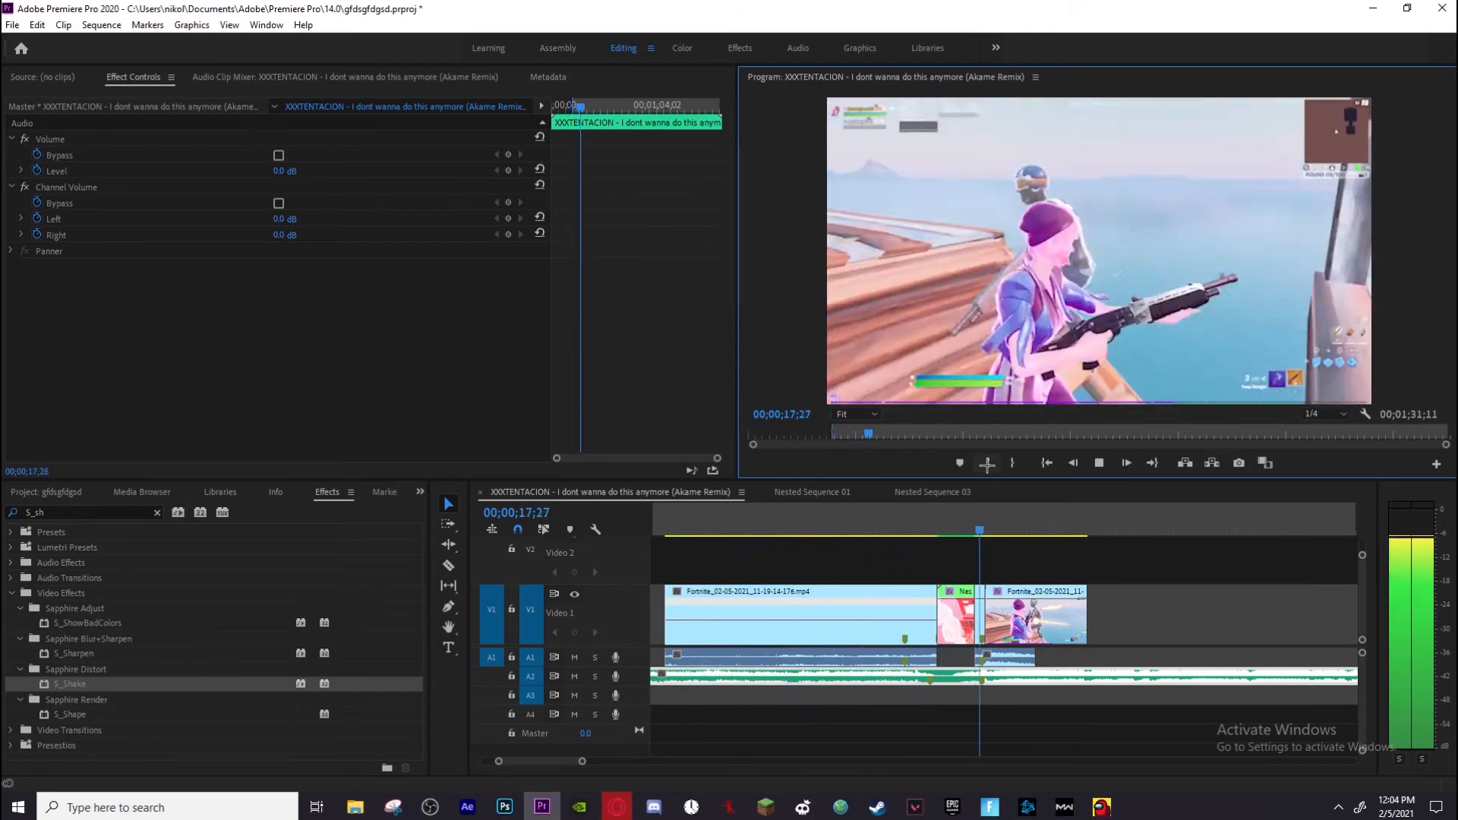
drag(1084, 529, 875, 548)
Search for film damage effects, apply S_FilmDamage to the first gameplay clip, and preview it at 00;00;14;09
click(818, 602)
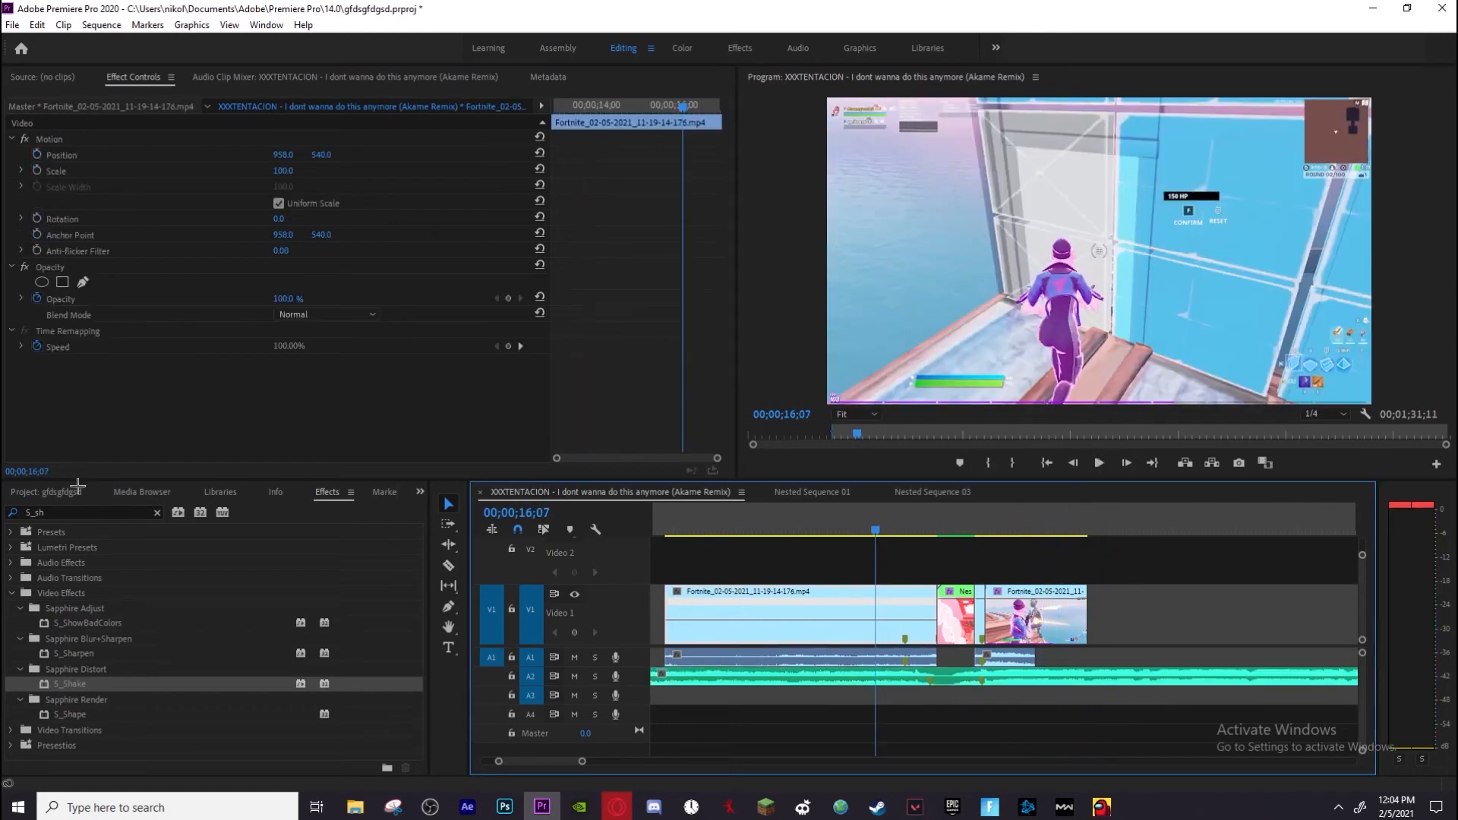
click(157, 513)
click(95, 510)
text(film dam)
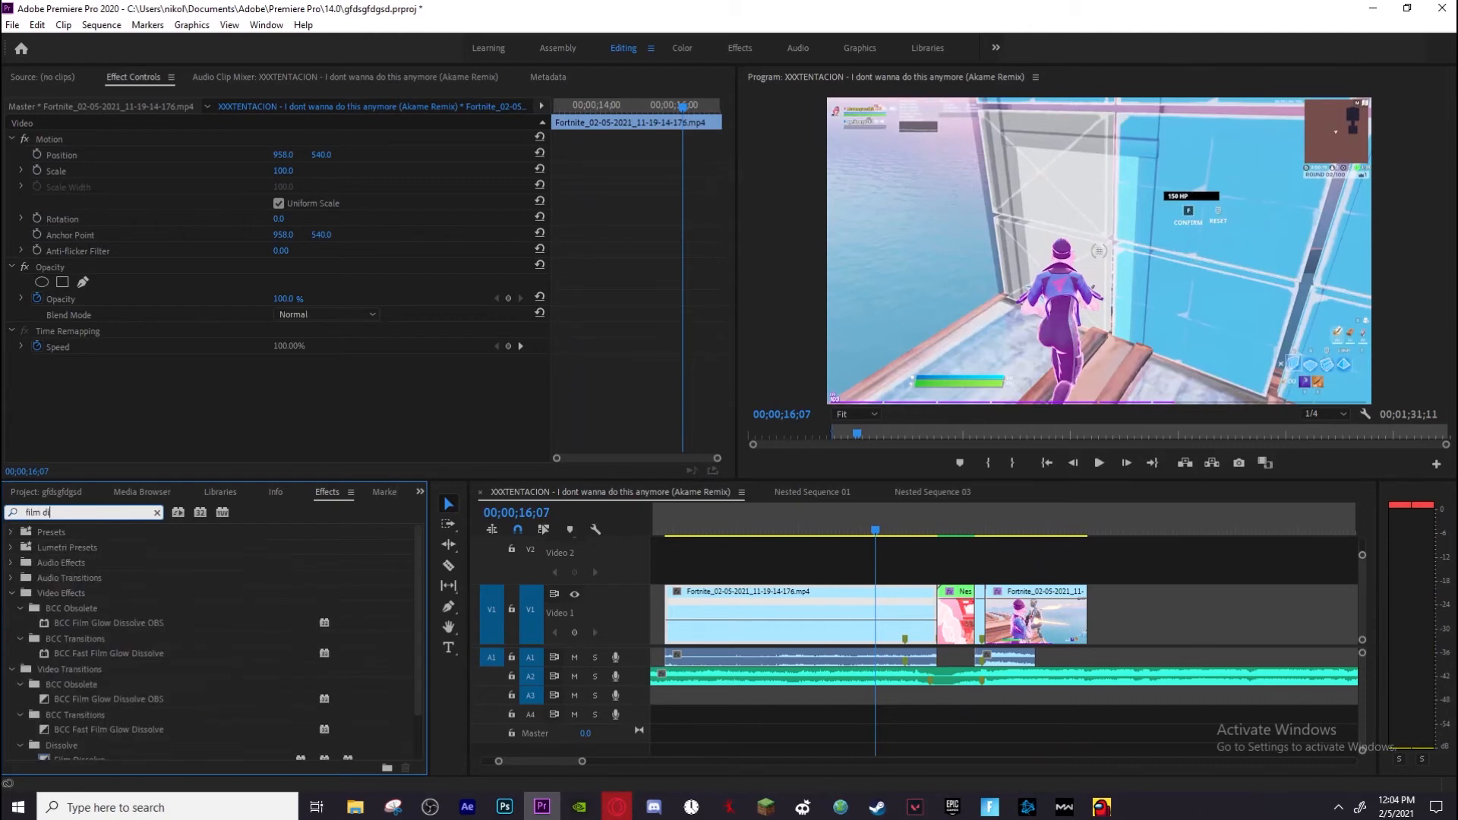
drag(90, 654, 805, 623)
scroll(385, 379, down, 2)
scroll(385, 378, down, 2)
scroll(490, 350, down, 1)
drag(858, 524, 754, 523)
Set the S_FilmDamage Grain Amp to 0 and Stain Density to 0.1
scroll(399, 384, down, 1)
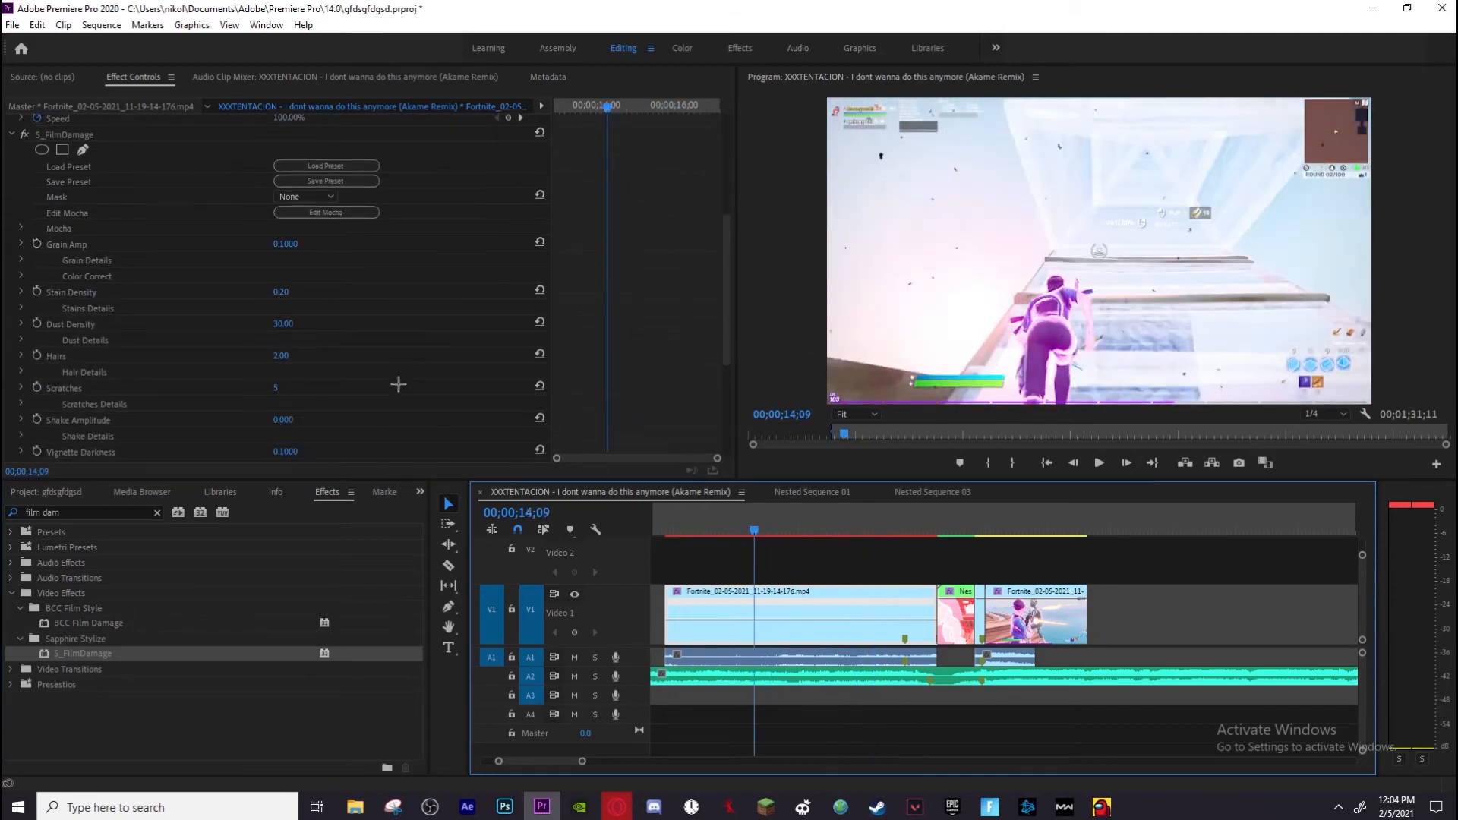
click(292, 247)
text(0)
key(Return)
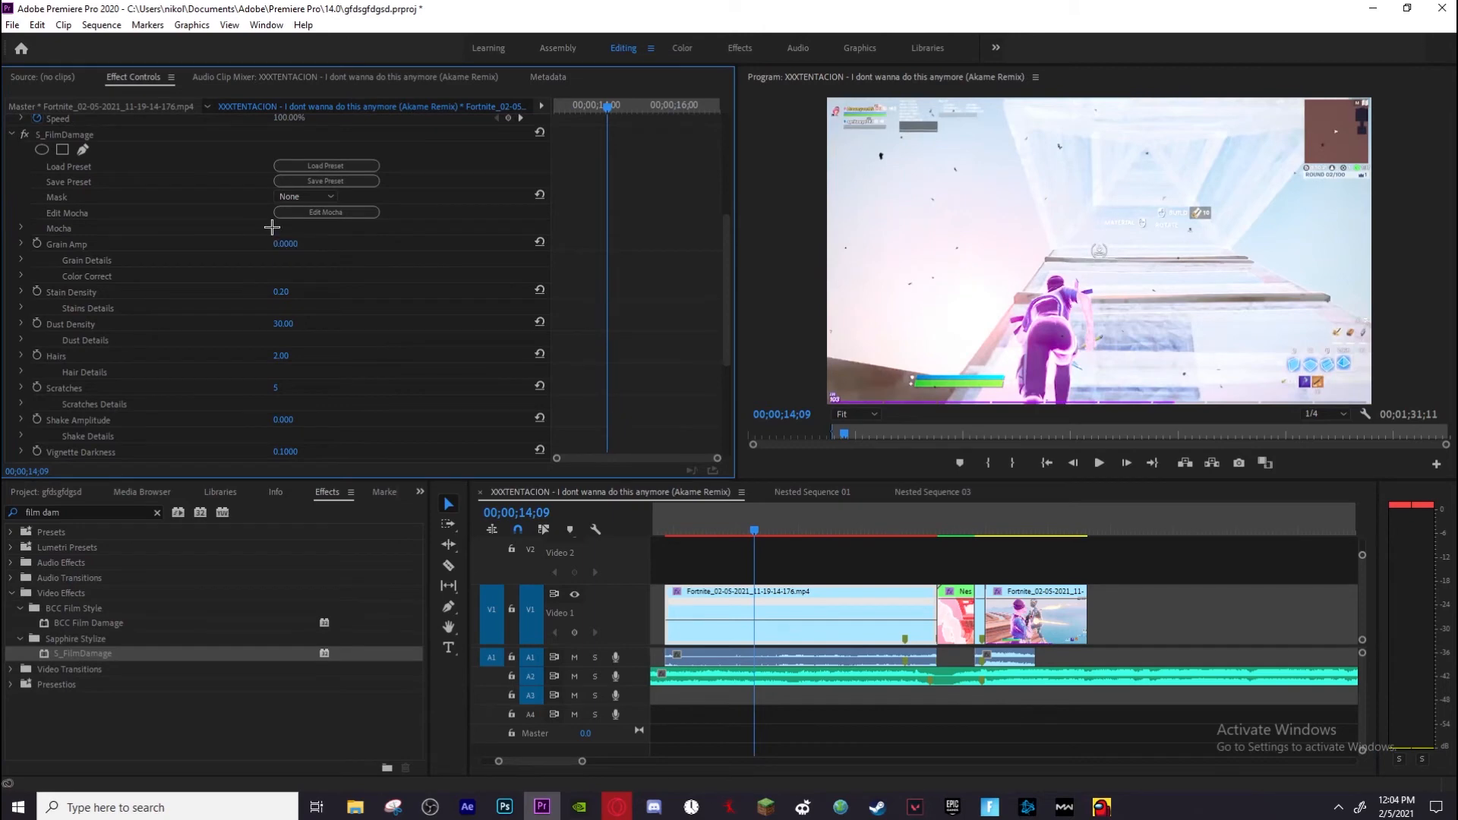
scroll(175, 287, down, 1)
click(284, 276)
text(0.1)
key(Return)
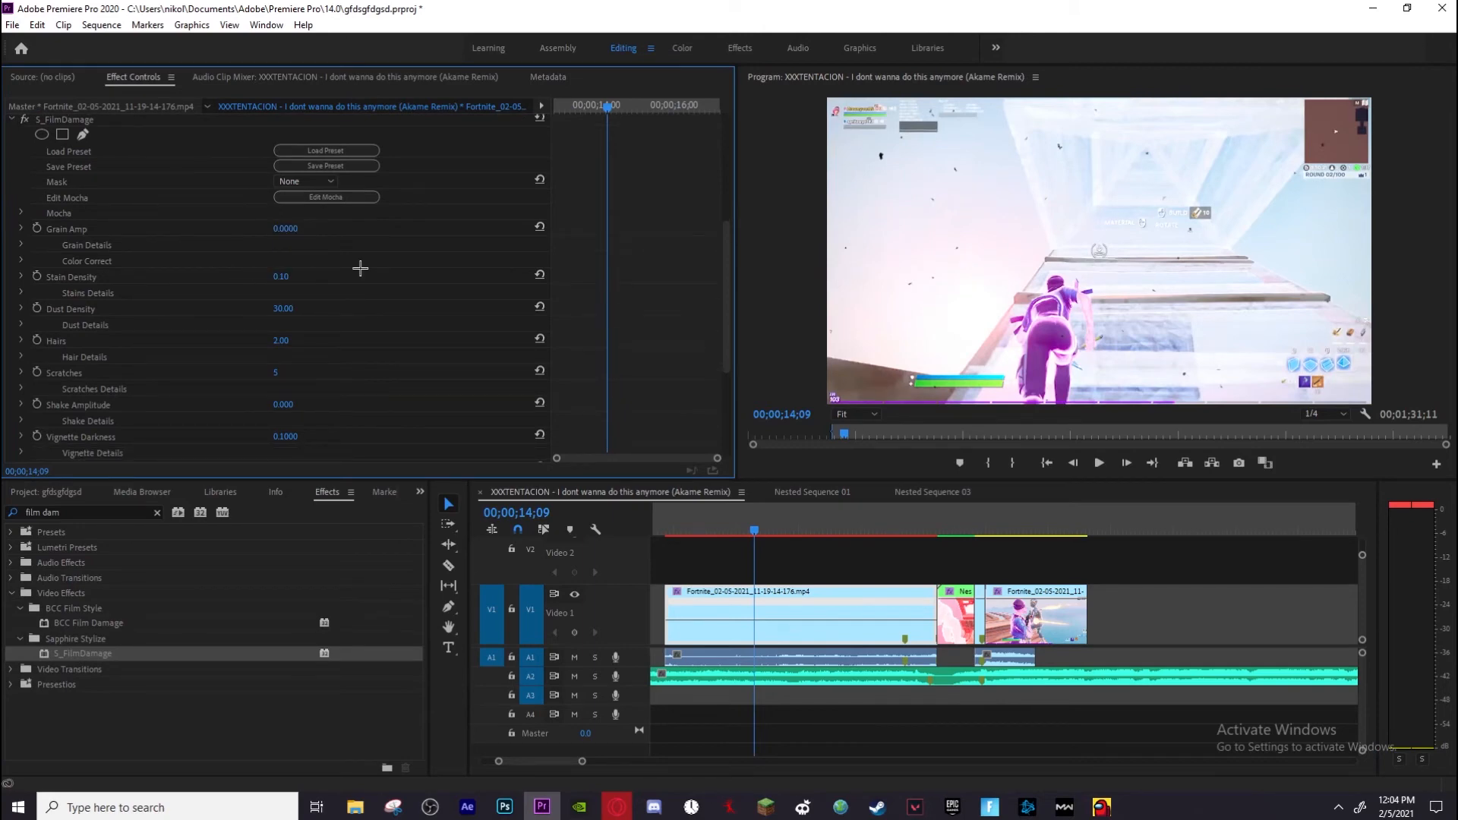
Reduce the S_FilmDamage Dust Density, settling on a value of 10
click(299, 309)
text(5)
key(Return)
click(294, 308)
key(Return)
Set both Hairs and Scratches in S_FilmDamage to 0
scroll(367, 323, down, 1)
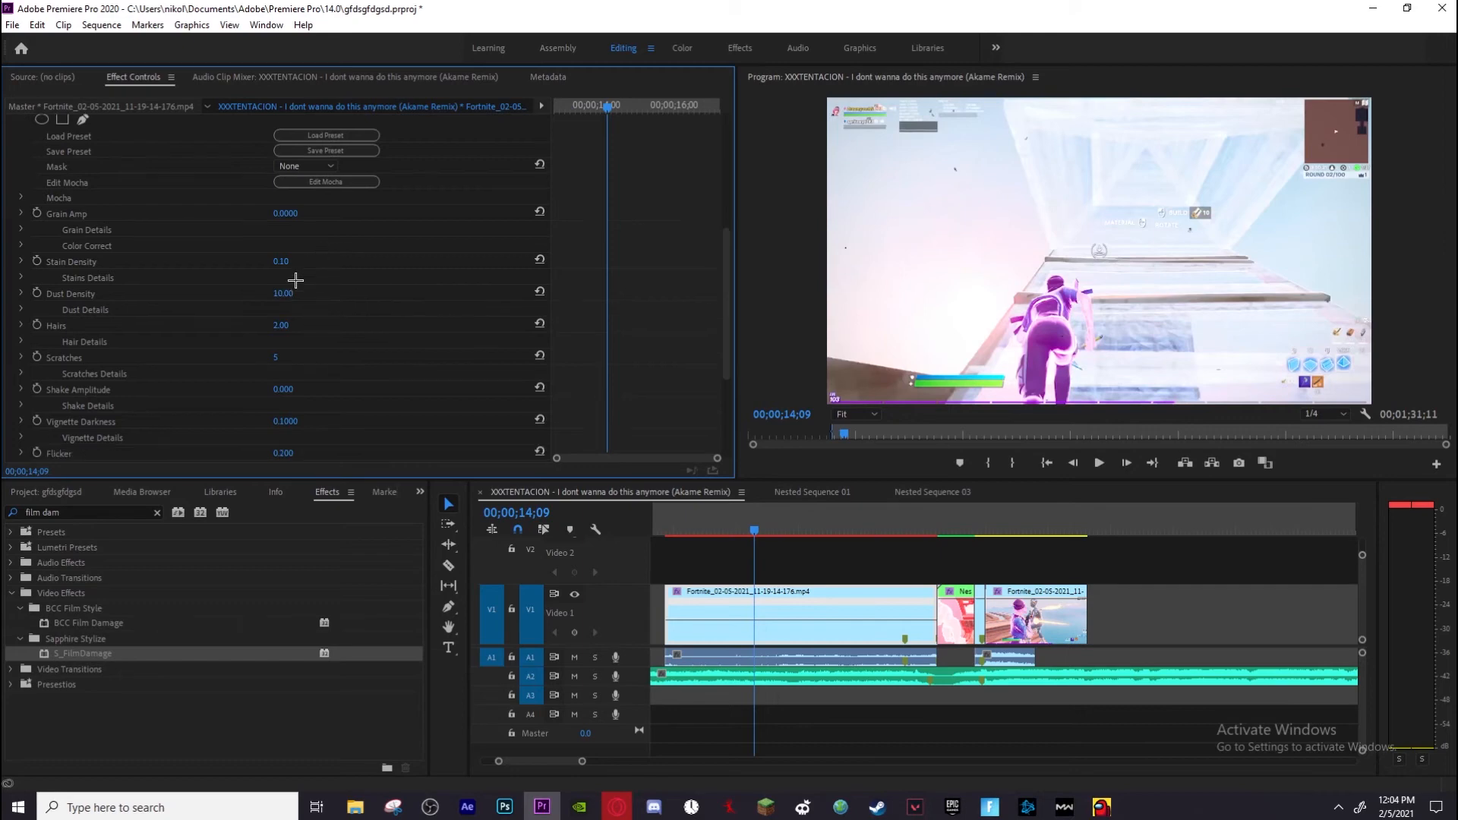
click(281, 325)
key(Return)
click(278, 356)
key(Return)
Set the S_FilmDamage Shake Amplitude and Vignette Darkness to 0
scroll(277, 346, down, 3)
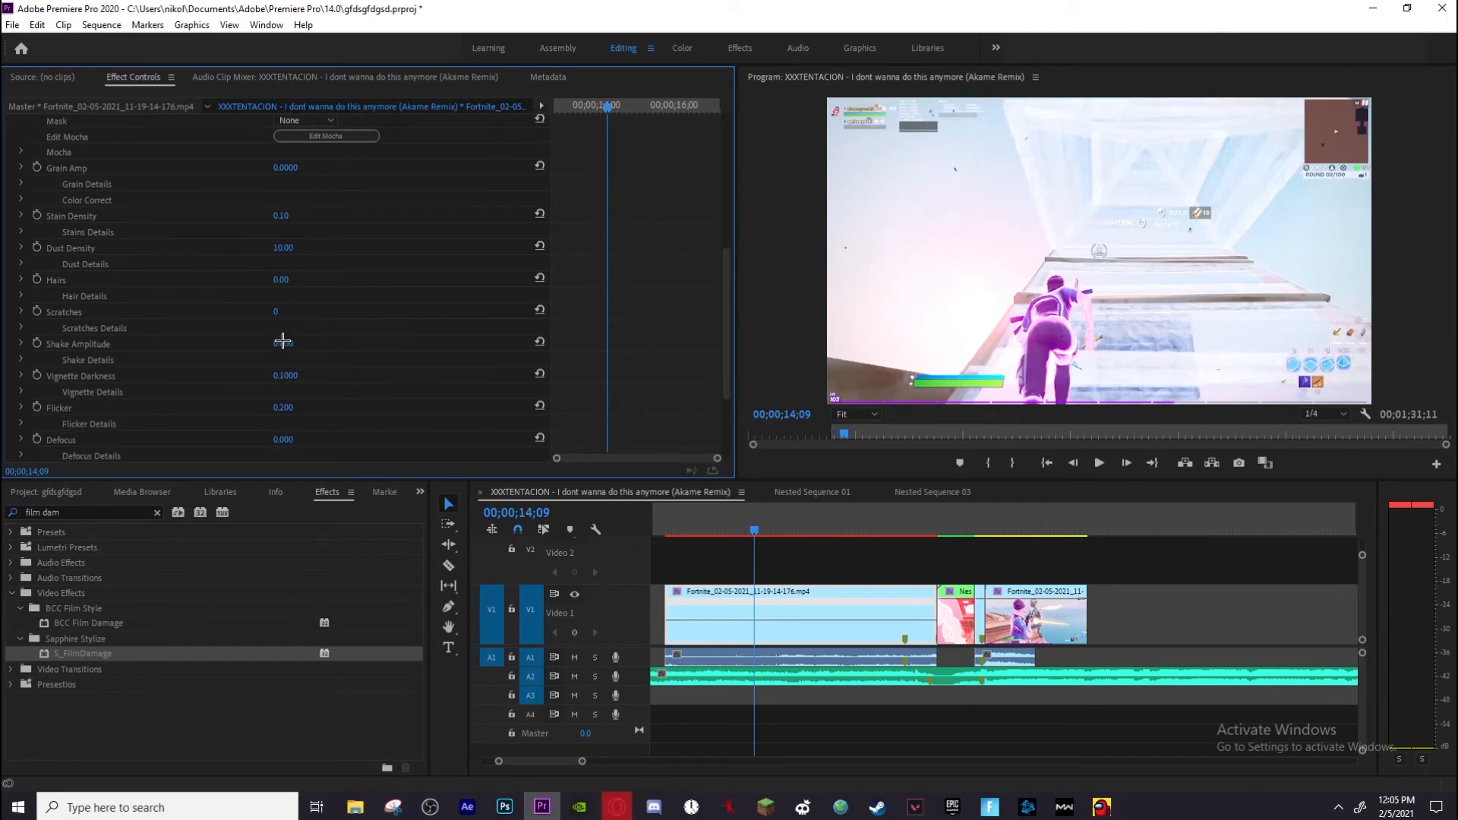
text(0.000)
key(Return)
scroll(327, 300, down, 1)
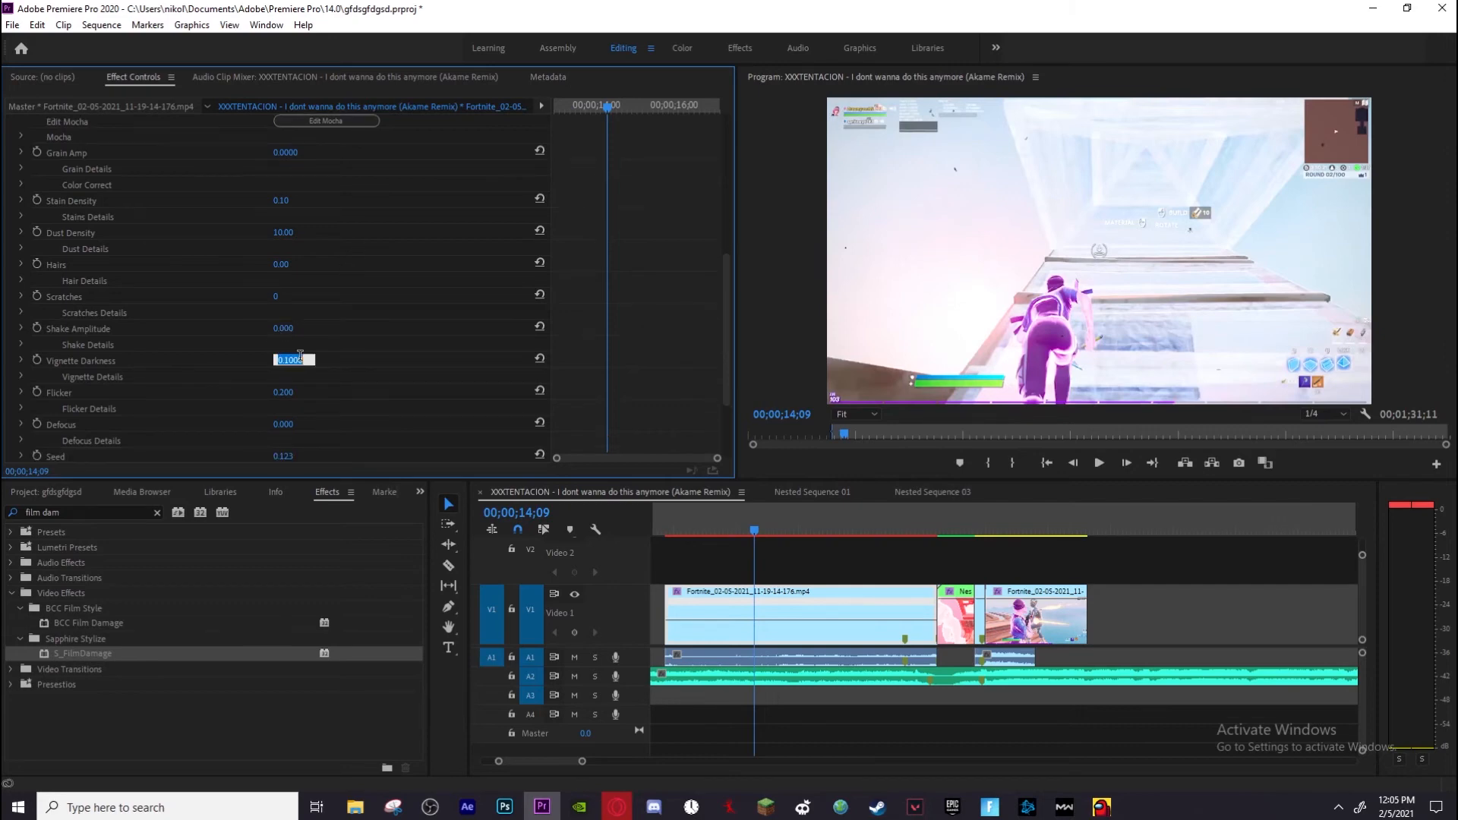
text(0)
key(Return)
Set the S_FilmDamage Flicker to 0 and check the remaining parameters of the effect
scroll(277, 349, down, 2)
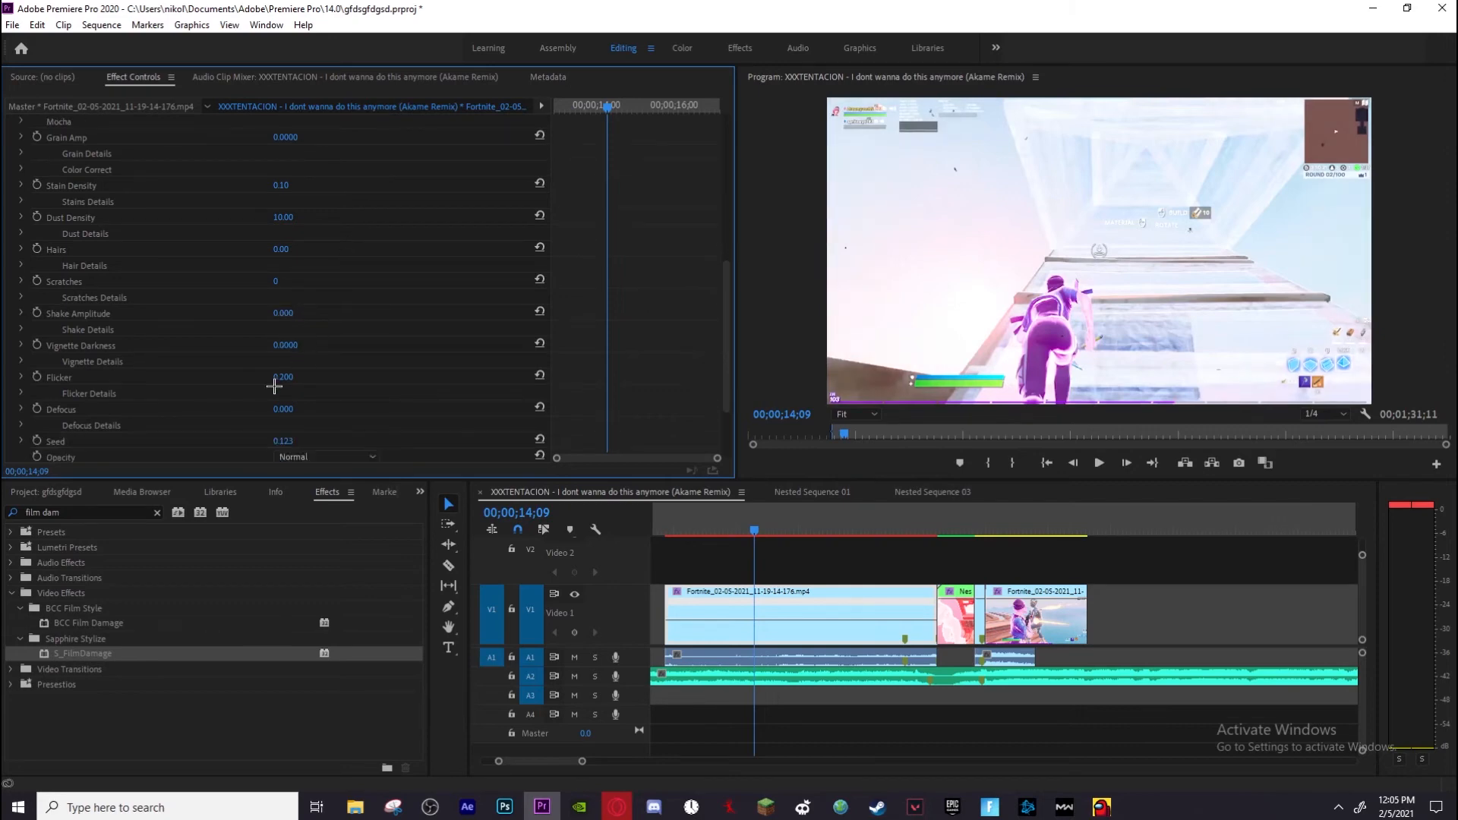
click(284, 364)
text(0)
key(Return)
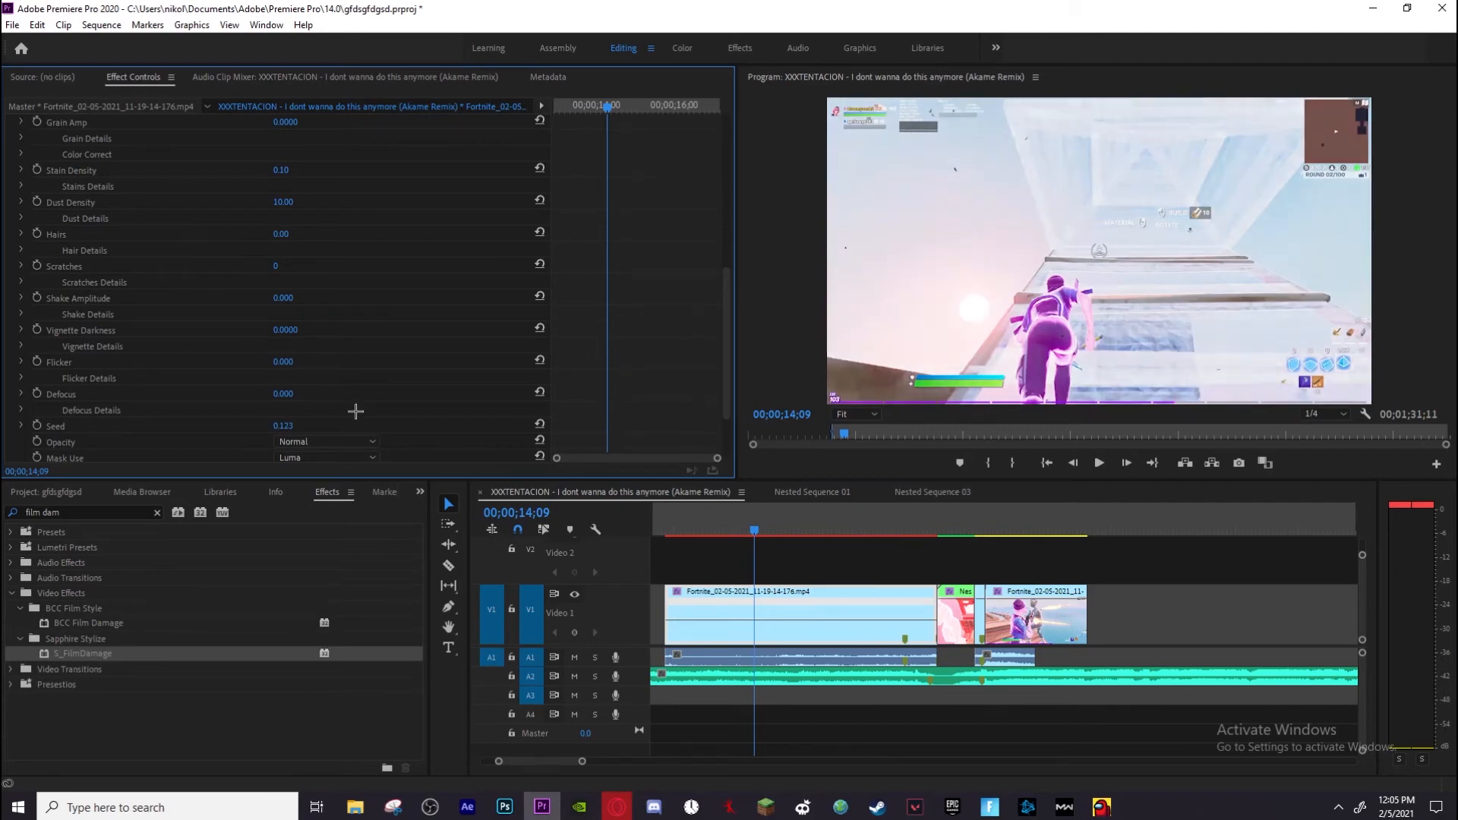
scroll(285, 327, down, 3)
scroll(305, 356, down, 2)
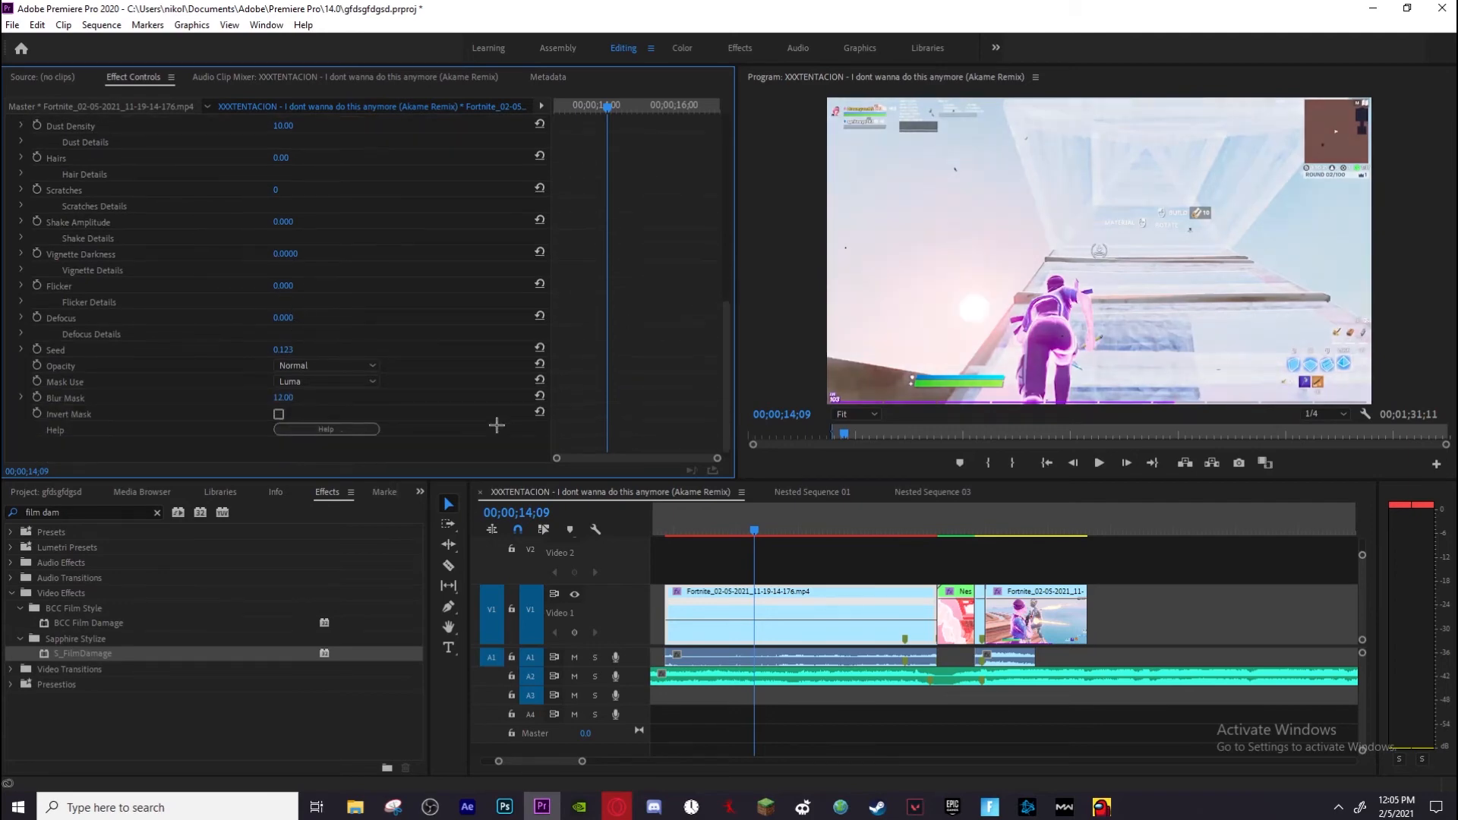
Render and play back the sequence to review the film damage, then return the playhead to 00;00;14;11
key(Return)
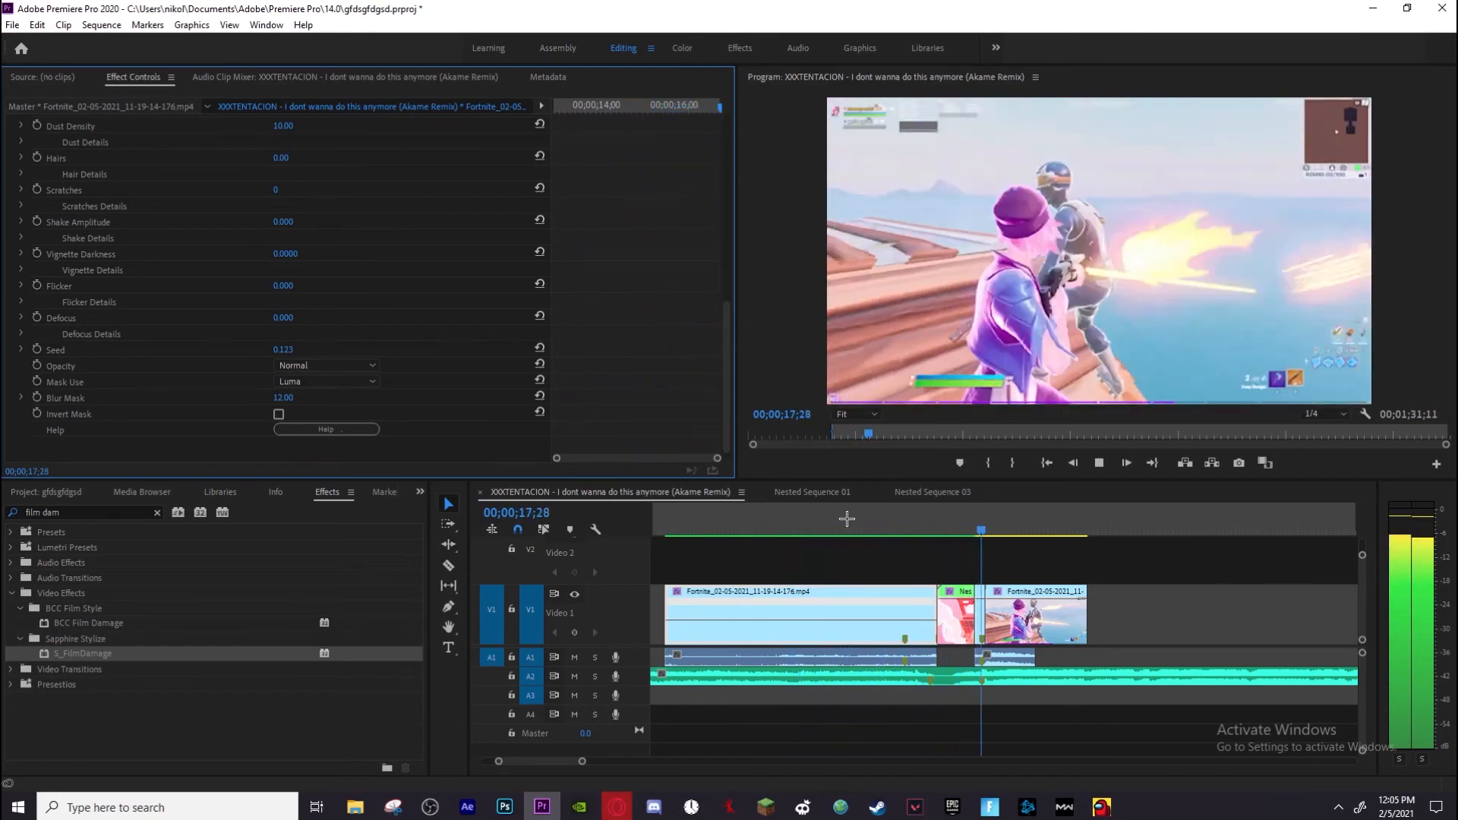
key(space)
drag(923, 517, 758, 536)
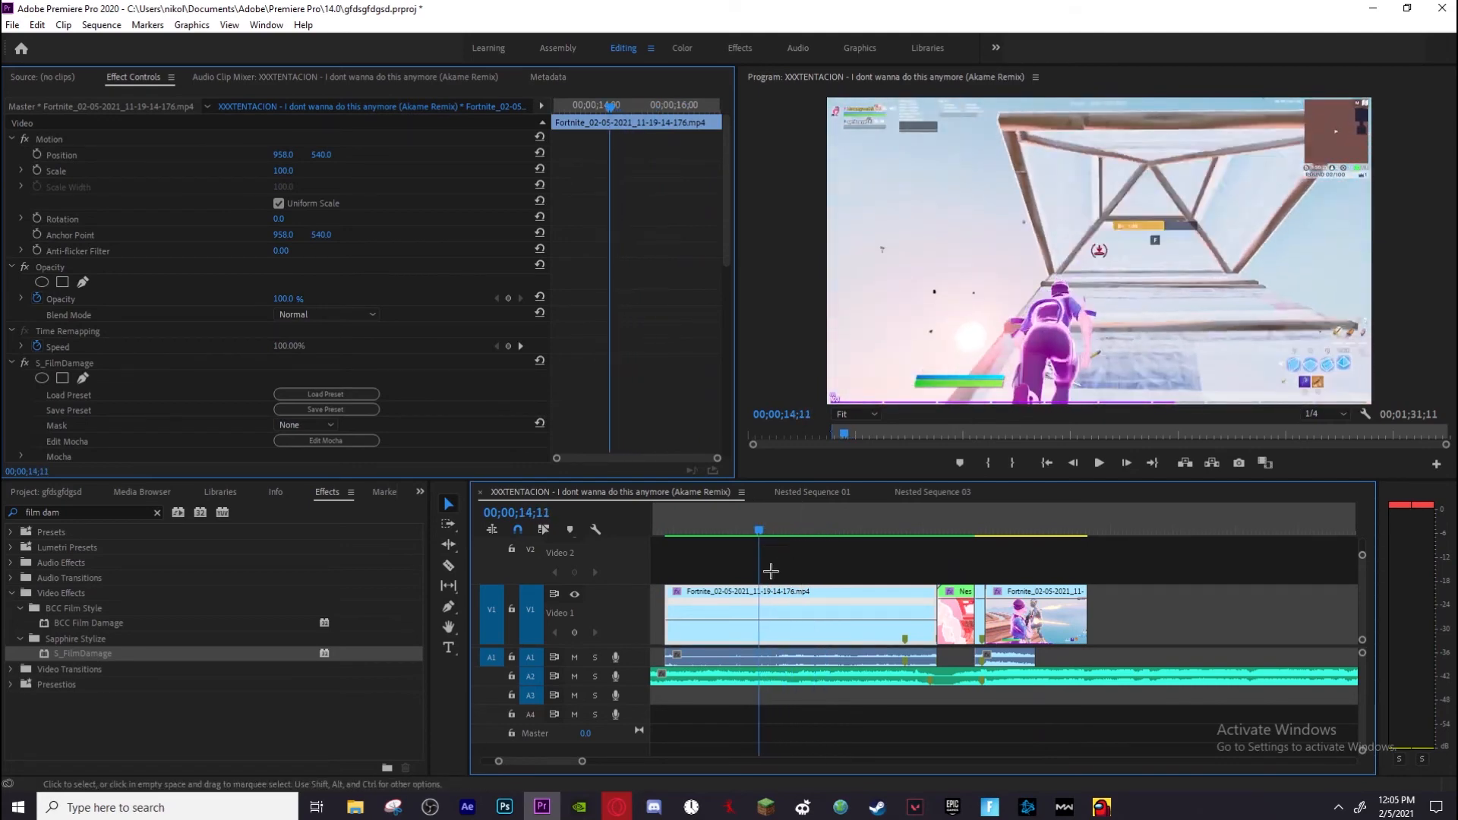
Reduce the S_FilmDamage Dust Density on the first gameplay clip to 5 and review the effect's other parameters
scroll(312, 238, down, 2)
scroll(312, 239, down, 5)
click(292, 323)
text(0.5)
key(Return)
click(281, 326)
text(5)
key(Return)
scroll(147, 335, down, 2)
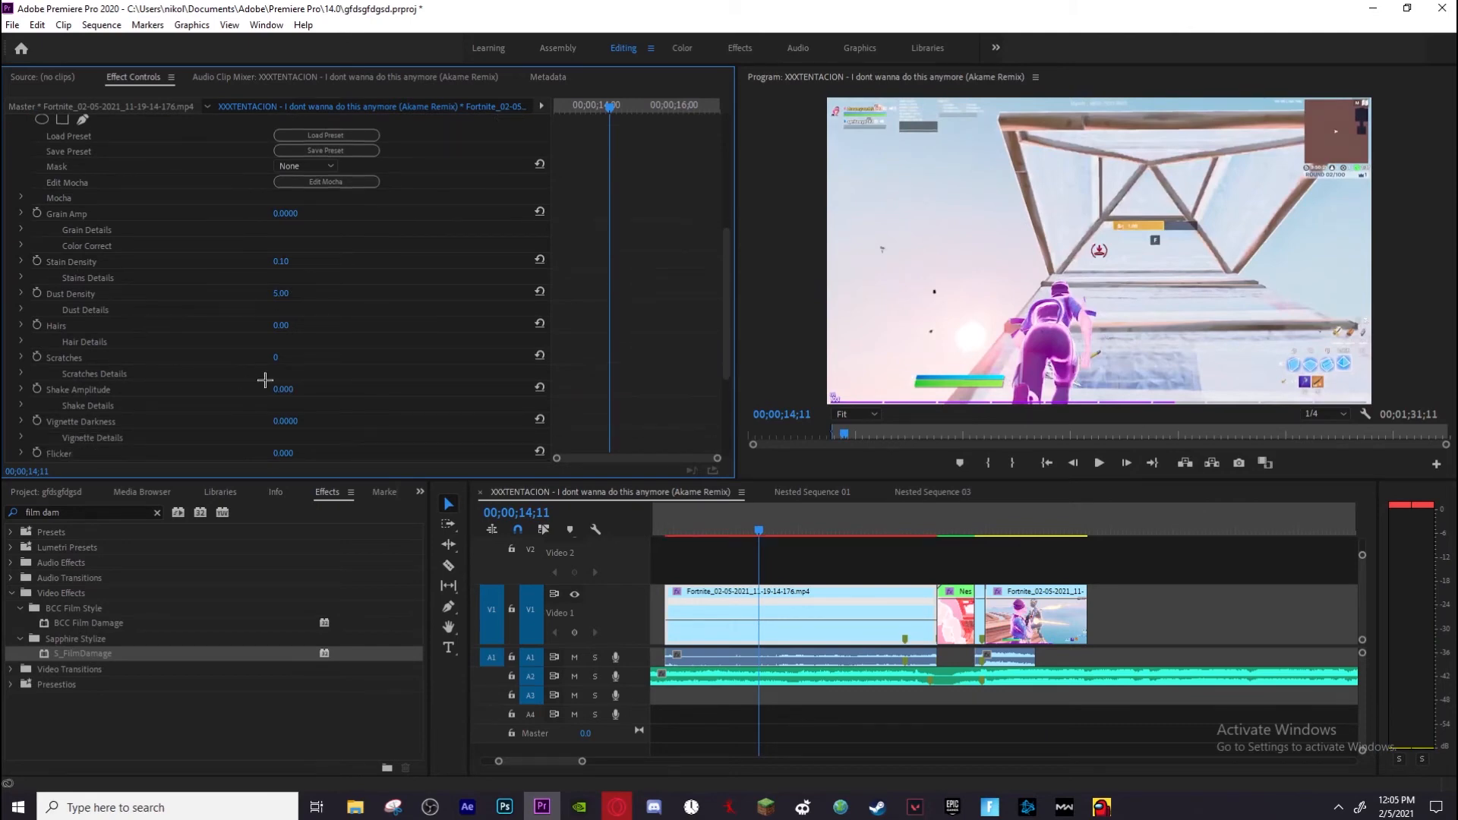
scroll(254, 381, down, 3)
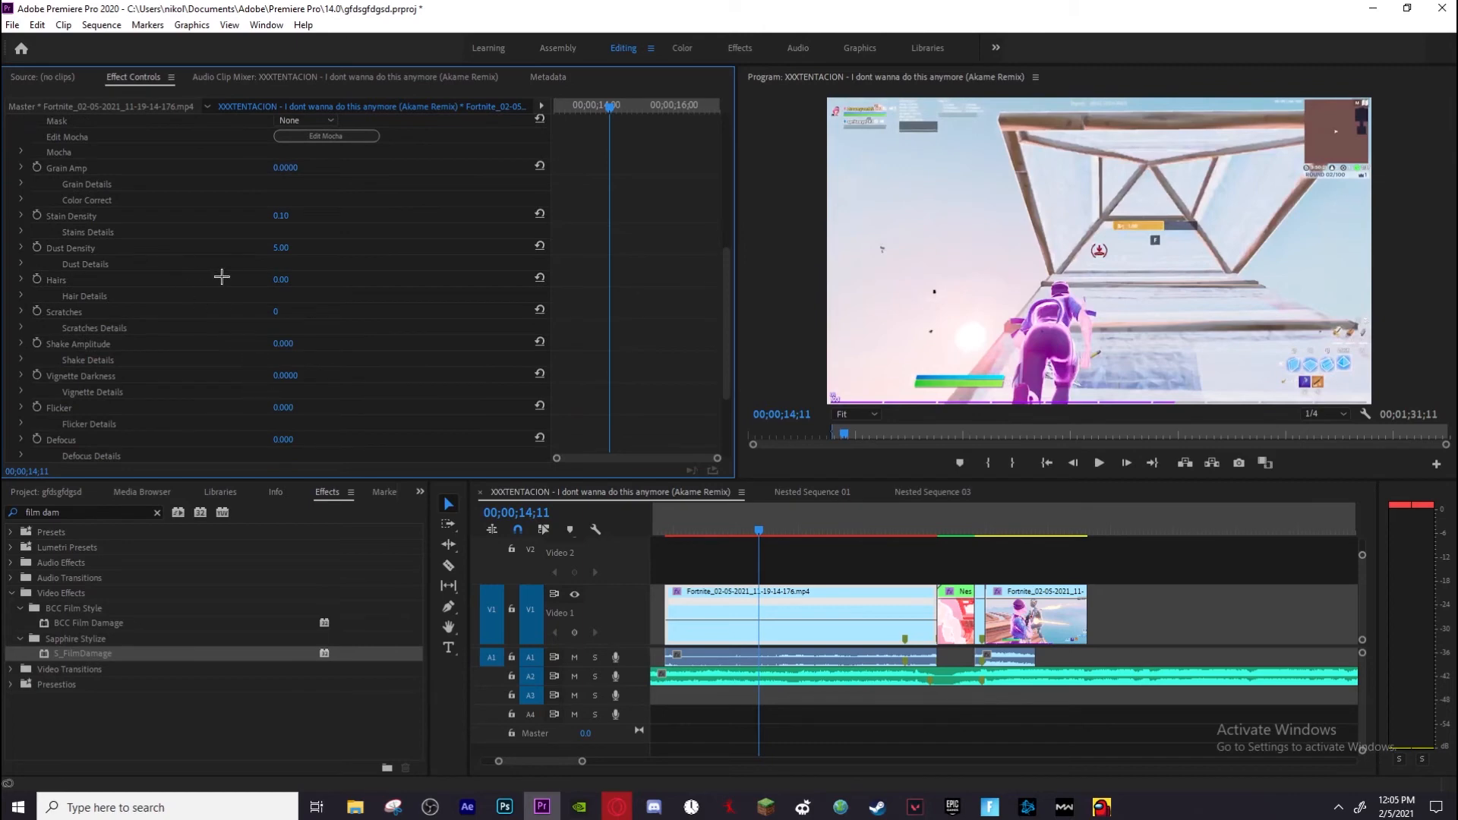
scroll(256, 319, down, 8)
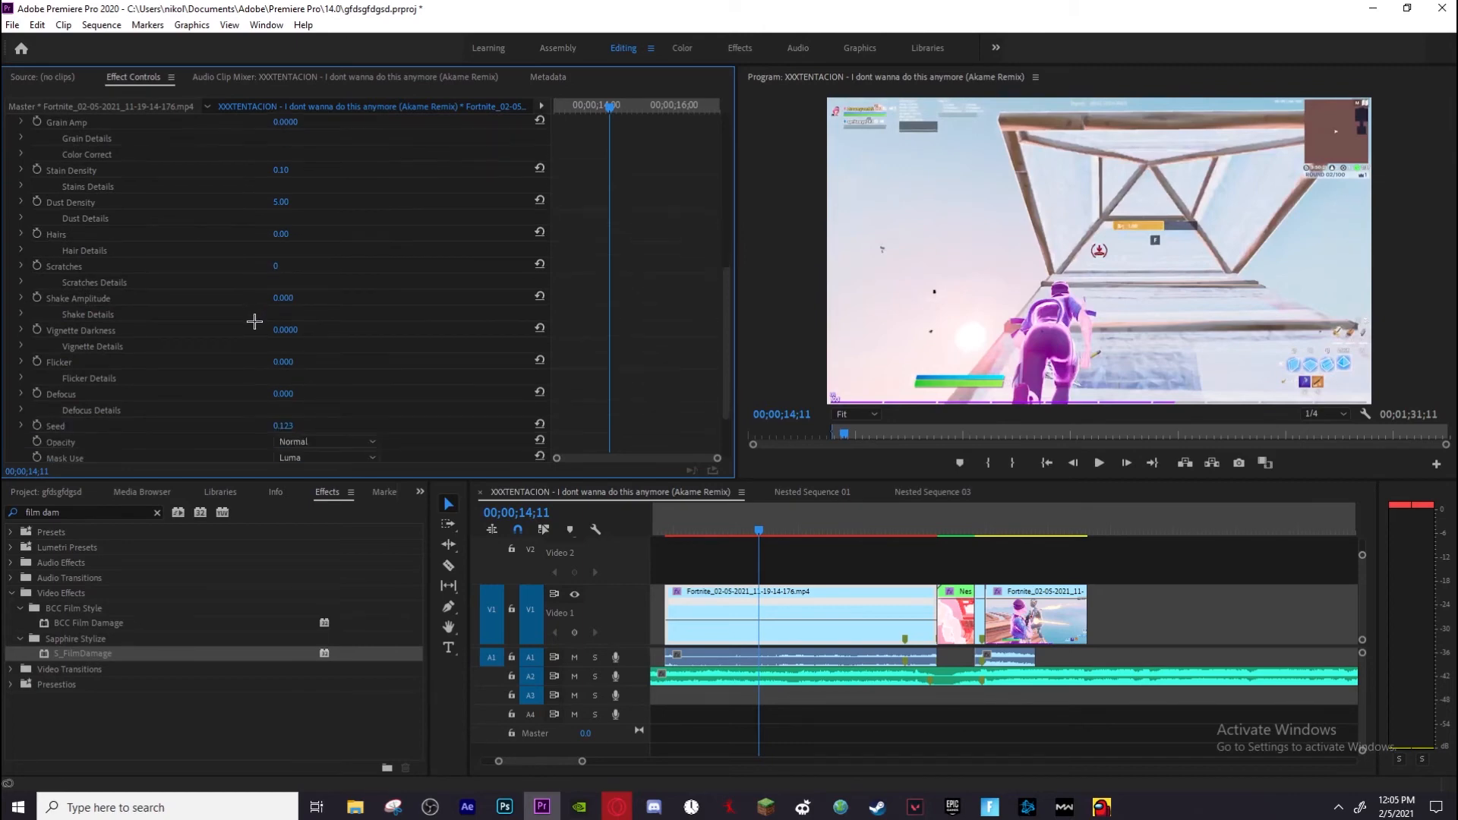
scroll(195, 370, up, 20)
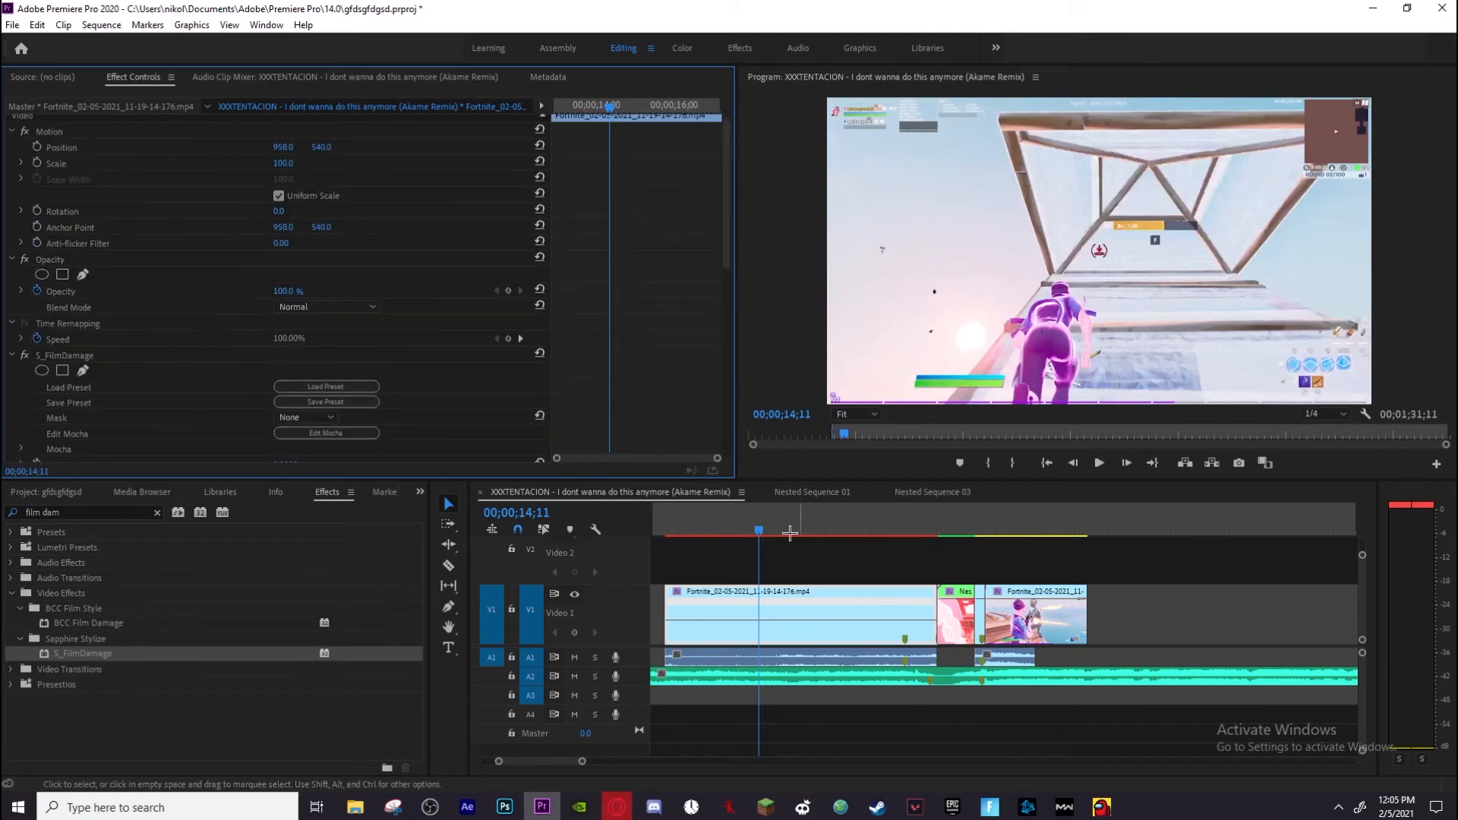
Search for RSMB, apply it to the clips on Video 1, save the project, and render the sequence previews
click(159, 512)
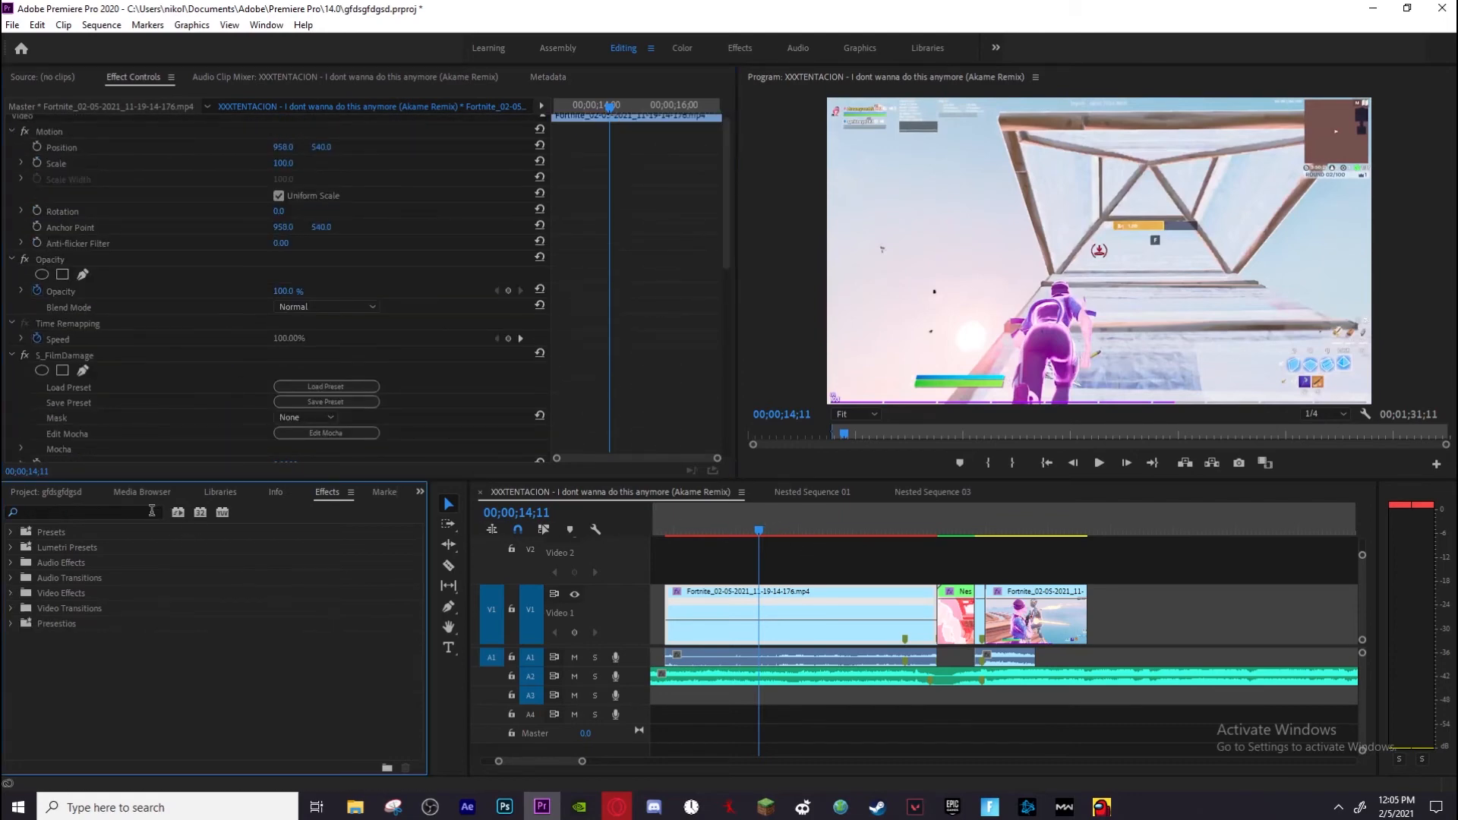
text(rsmb)
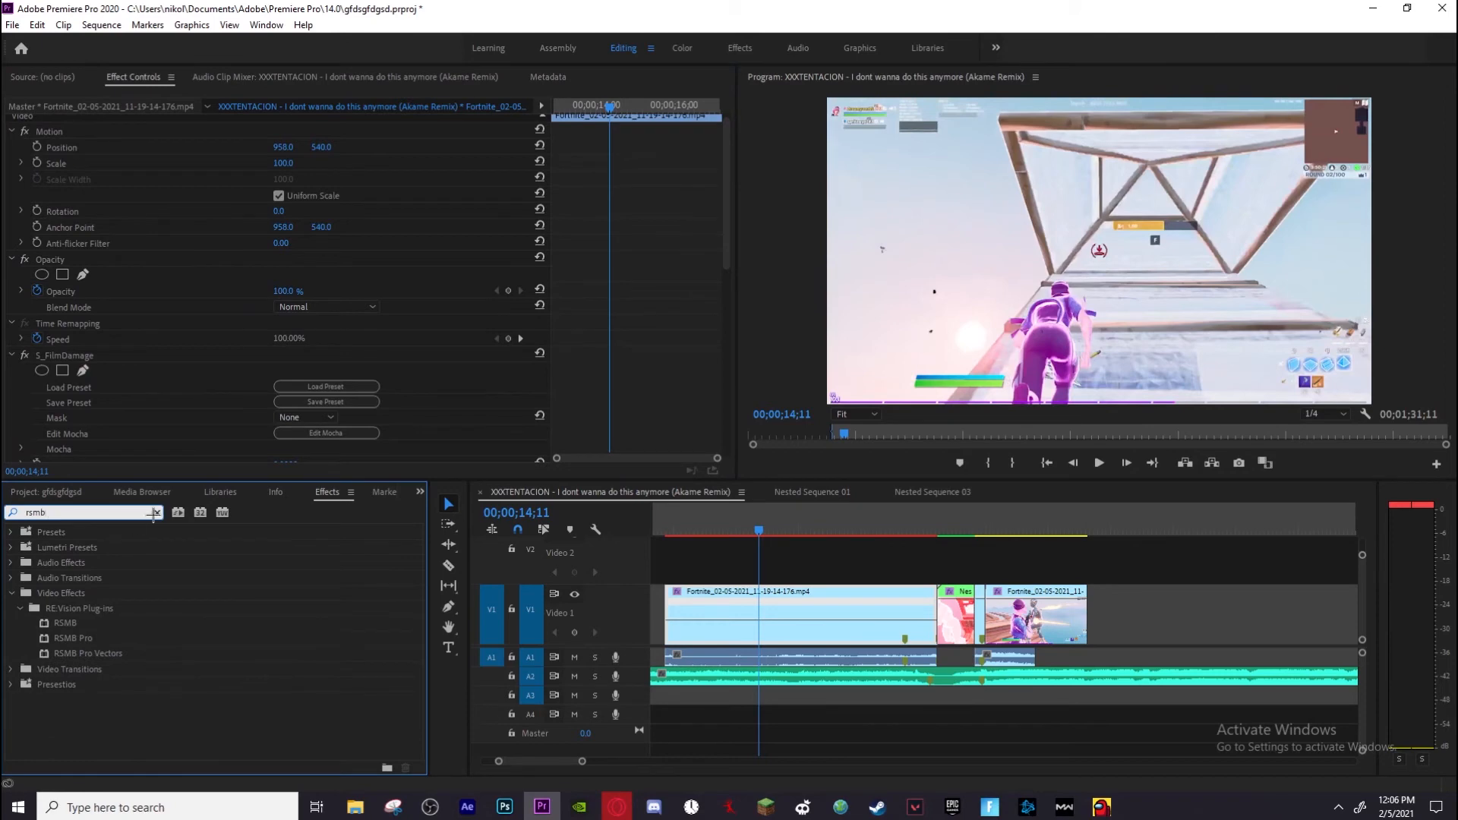
drag(57, 623, 752, 601)
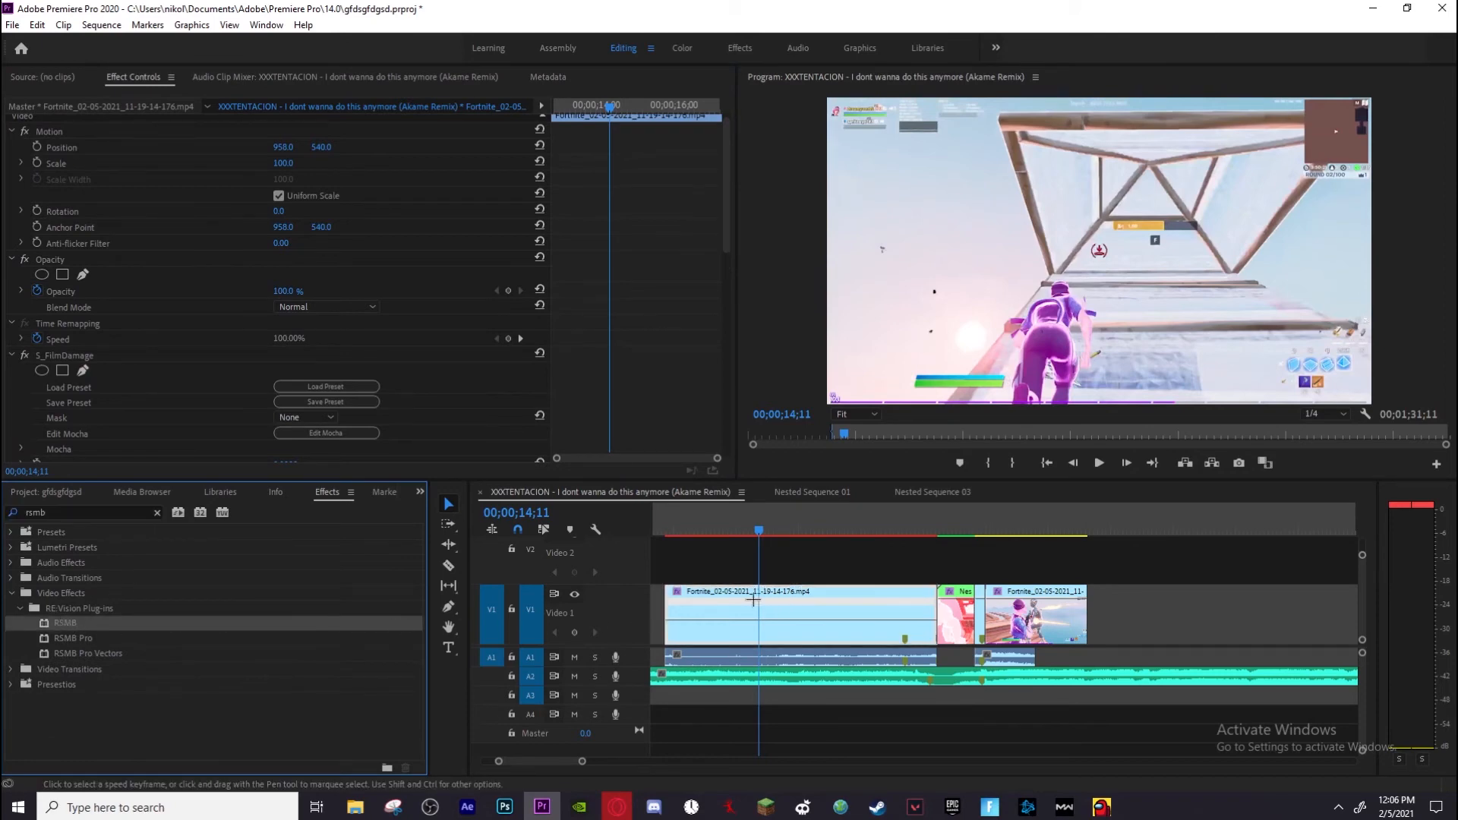
key(ctrl+s)
drag(91, 622, 995, 615)
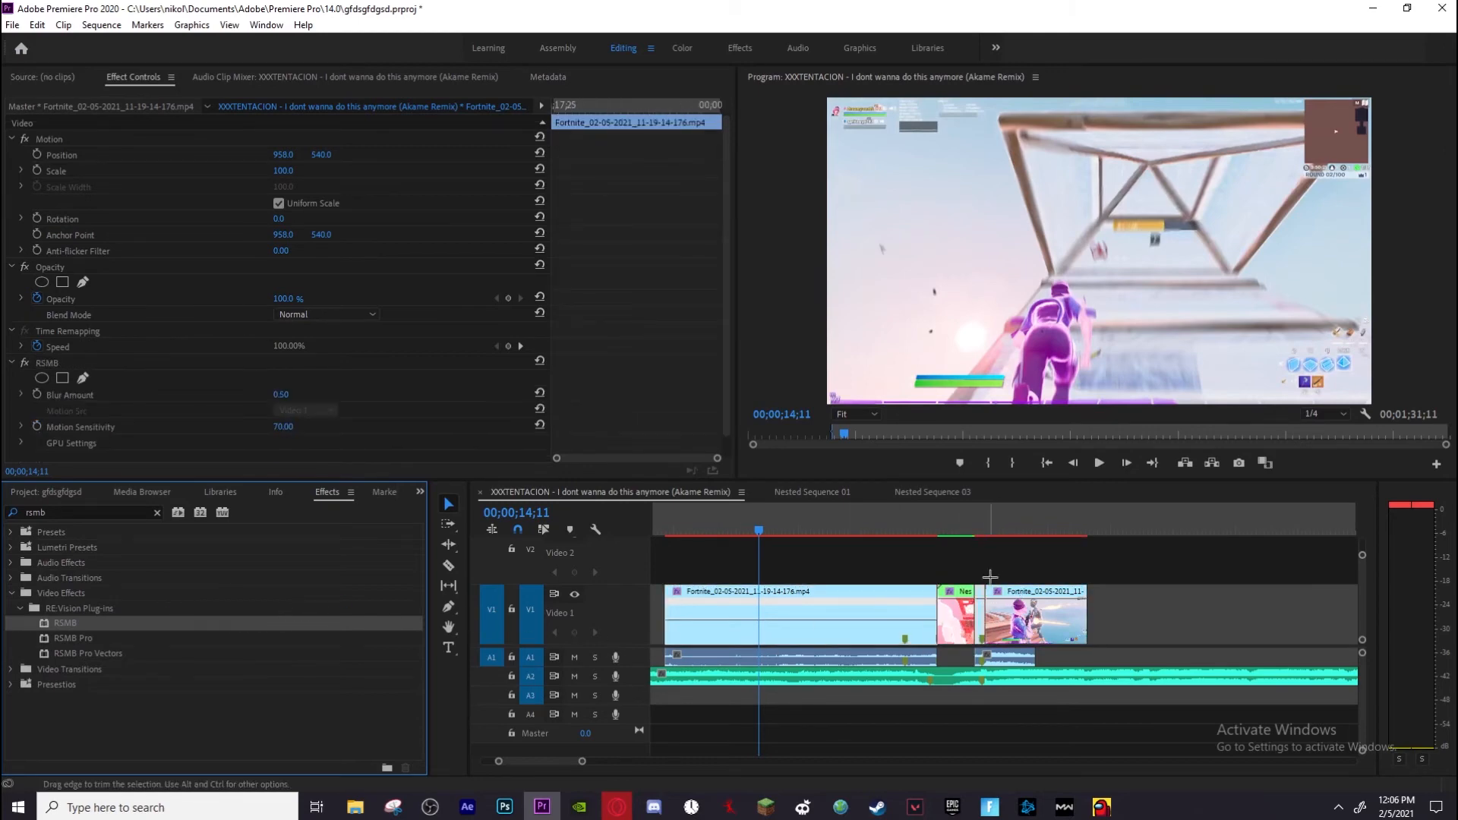
key(Return)
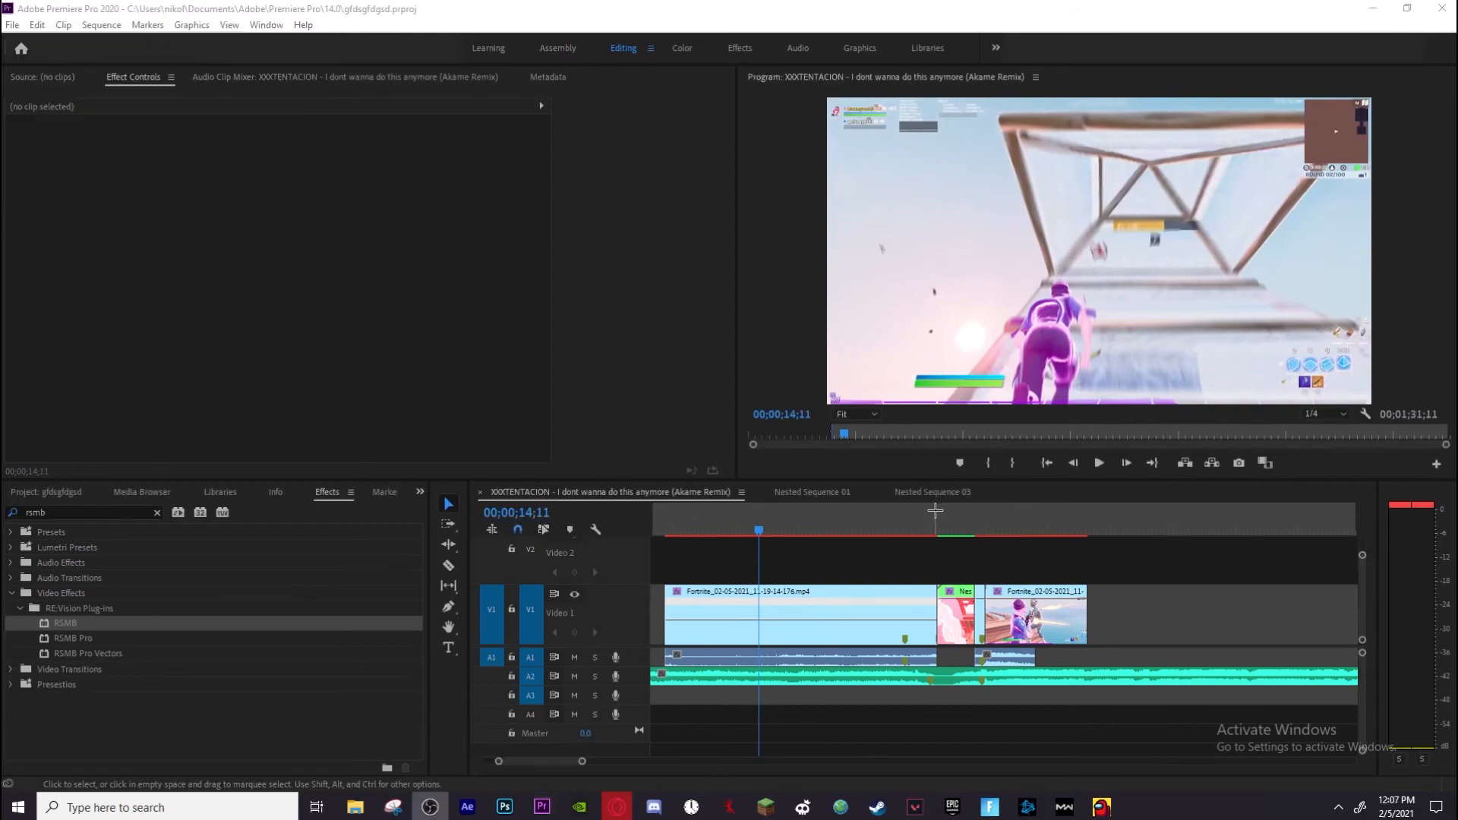
Open Nested Sequence 01 and create a 1916 x 1080 Black Video item at 29.97 fps with square pixels
drag(937, 512, 940, 513)
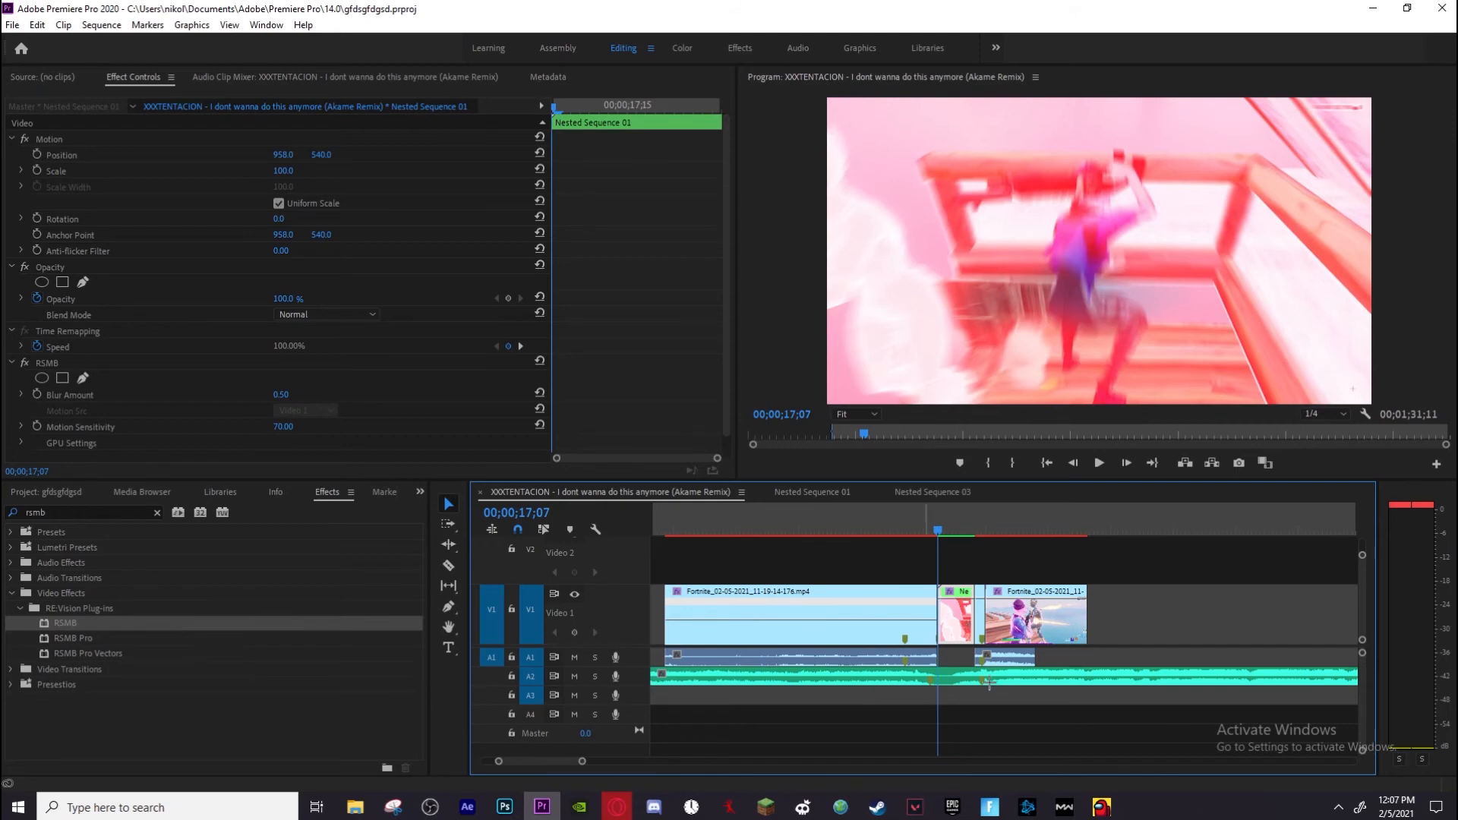
double_click(960, 614)
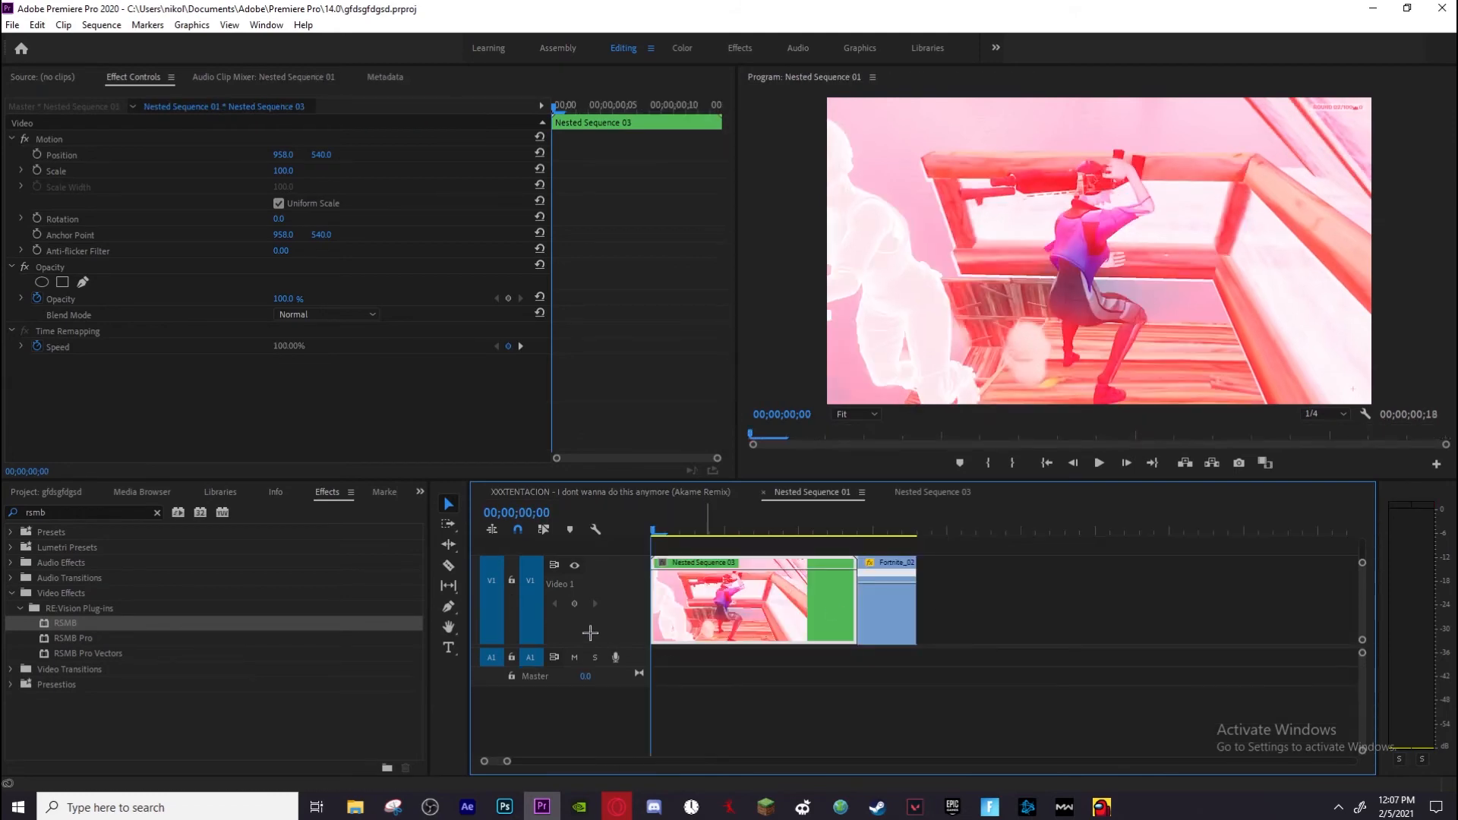
click(31, 491)
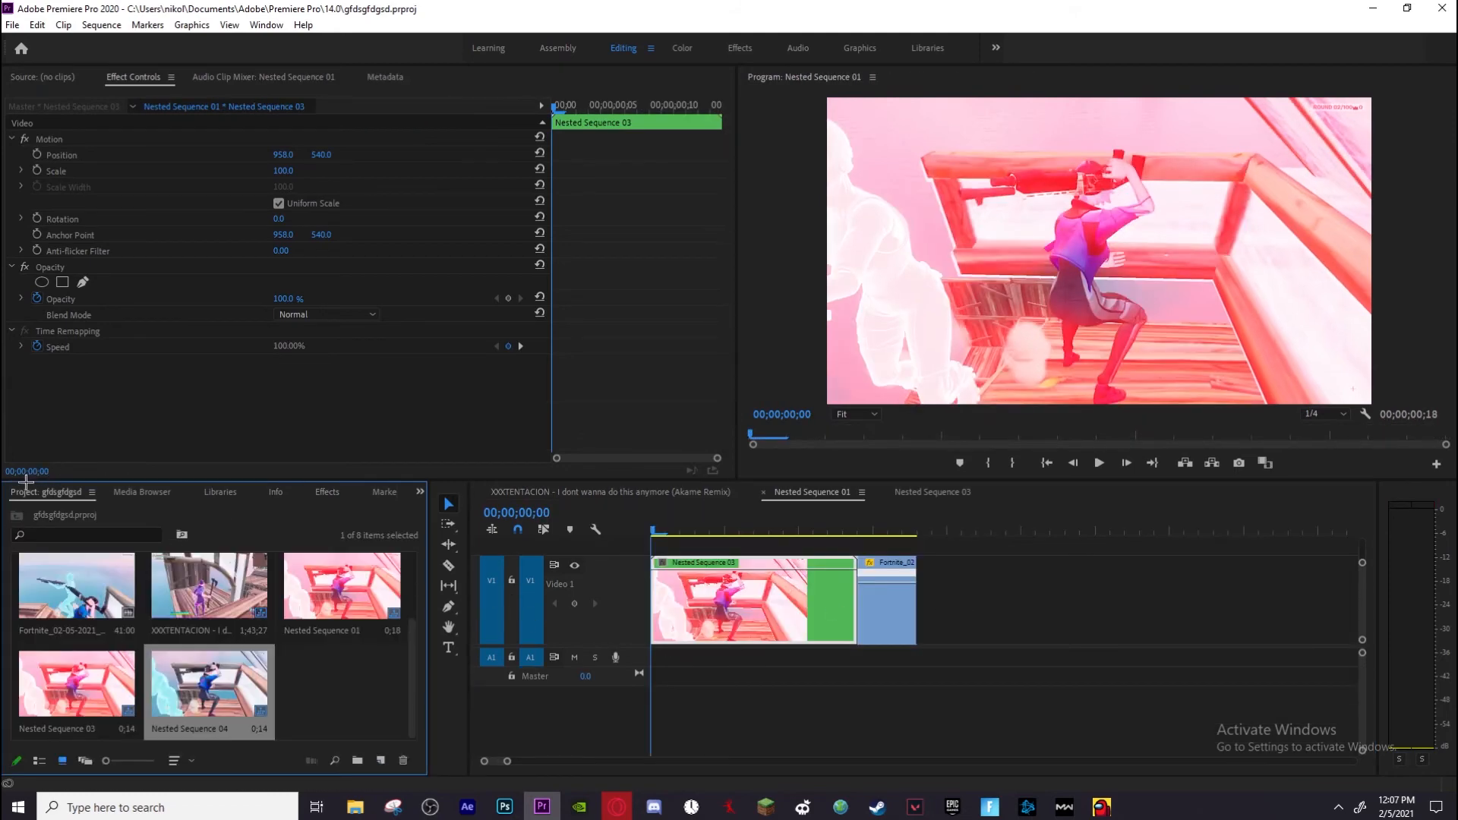
click(380, 760)
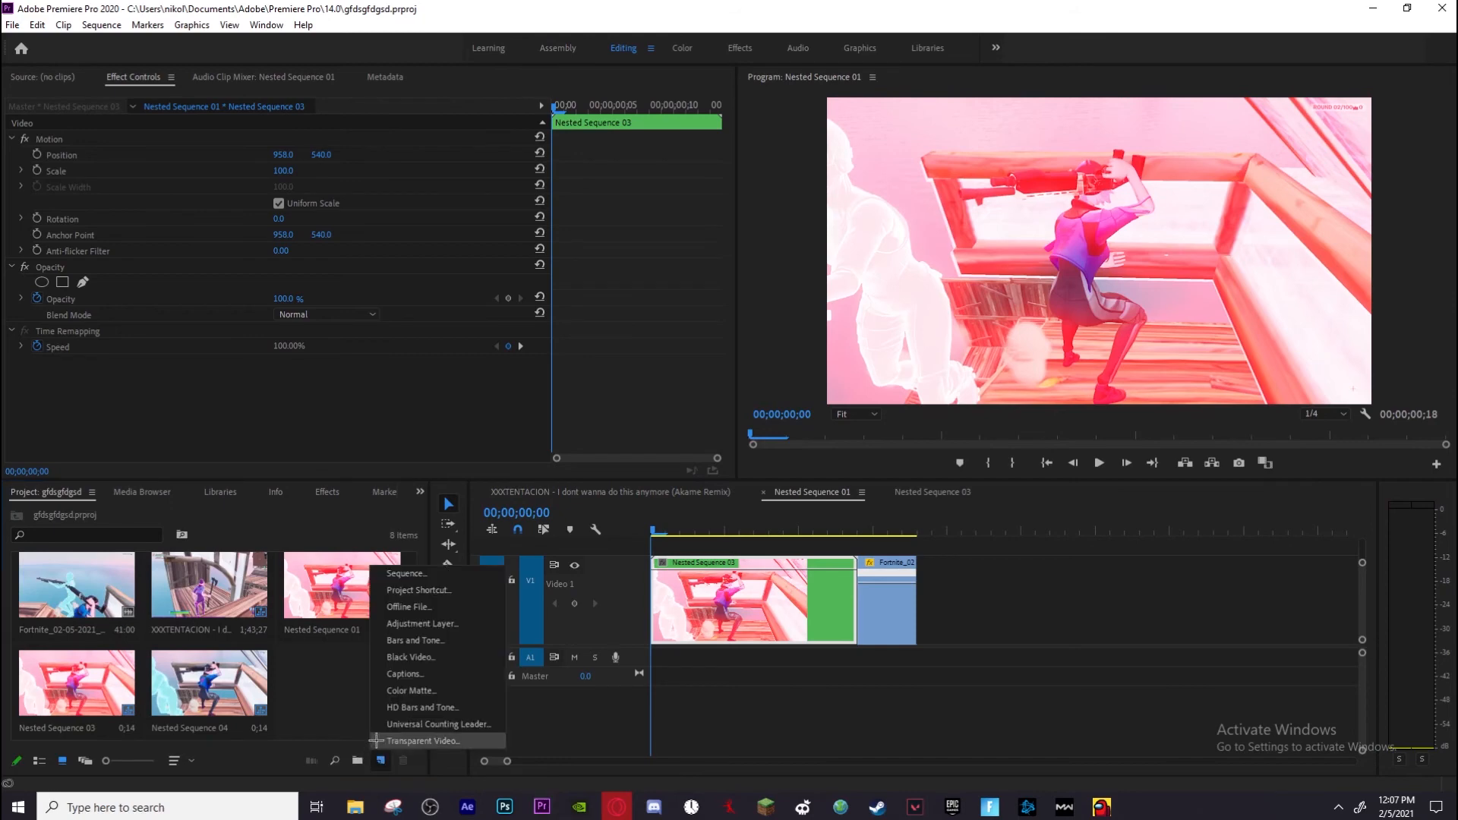
click(416, 657)
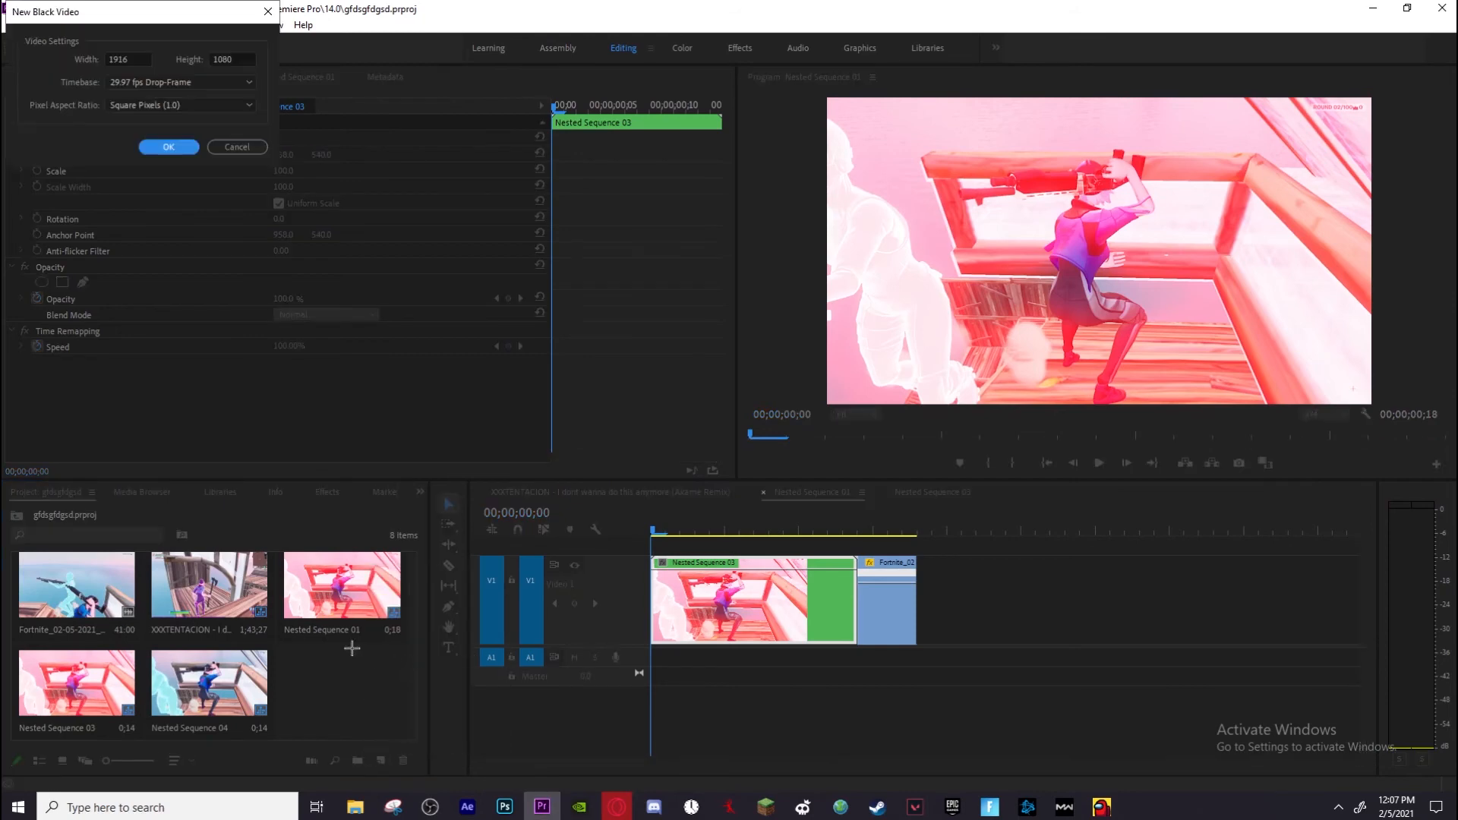
click(167, 145)
Place the Black Video on track V2 above the nested clips, aligned to the start of Nested Sequence 01
drag(297, 688, 664, 547)
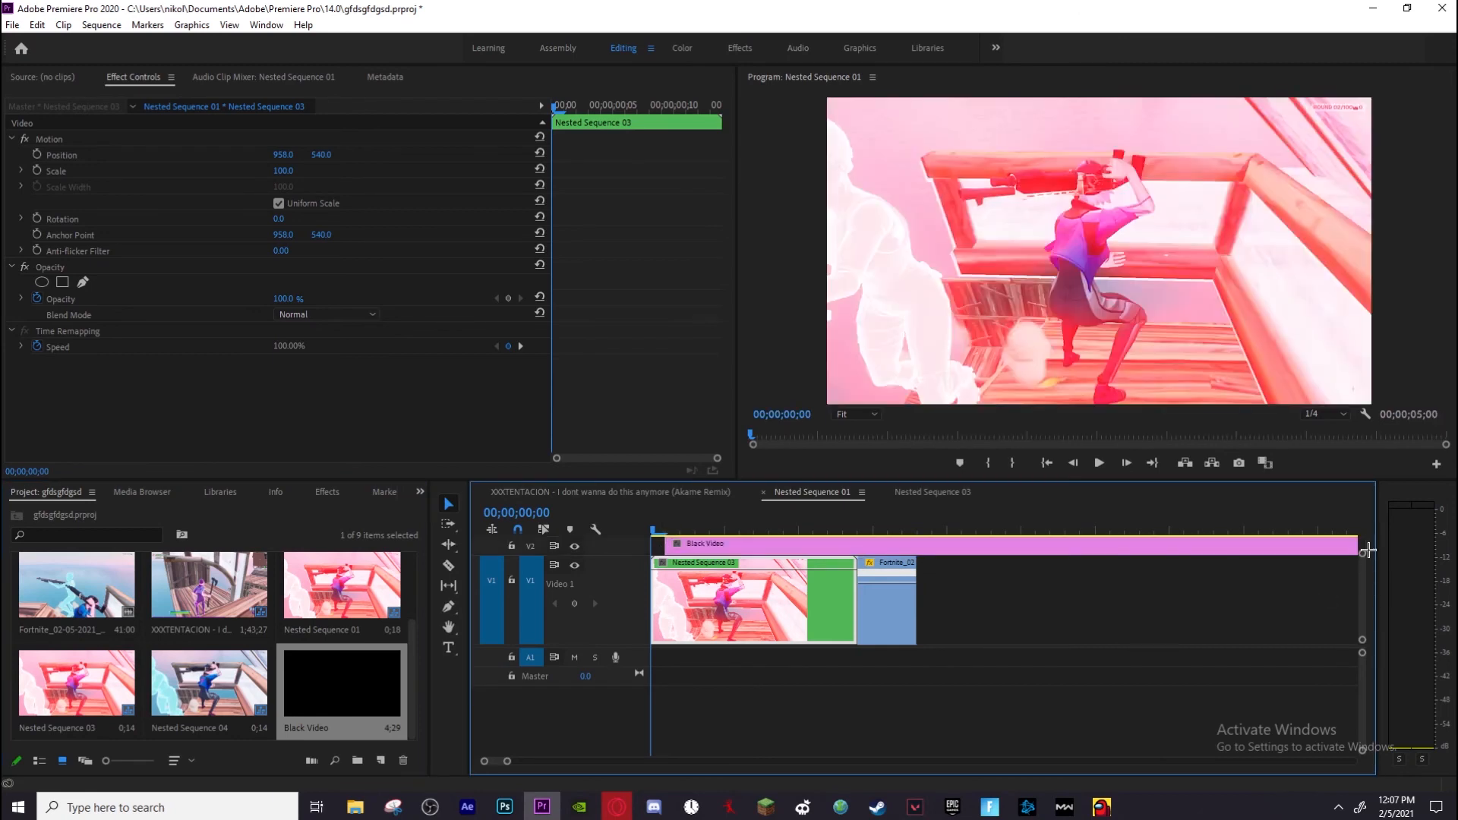
scroll(1364, 544, up, 1)
drag(1365, 544, 1364, 546)
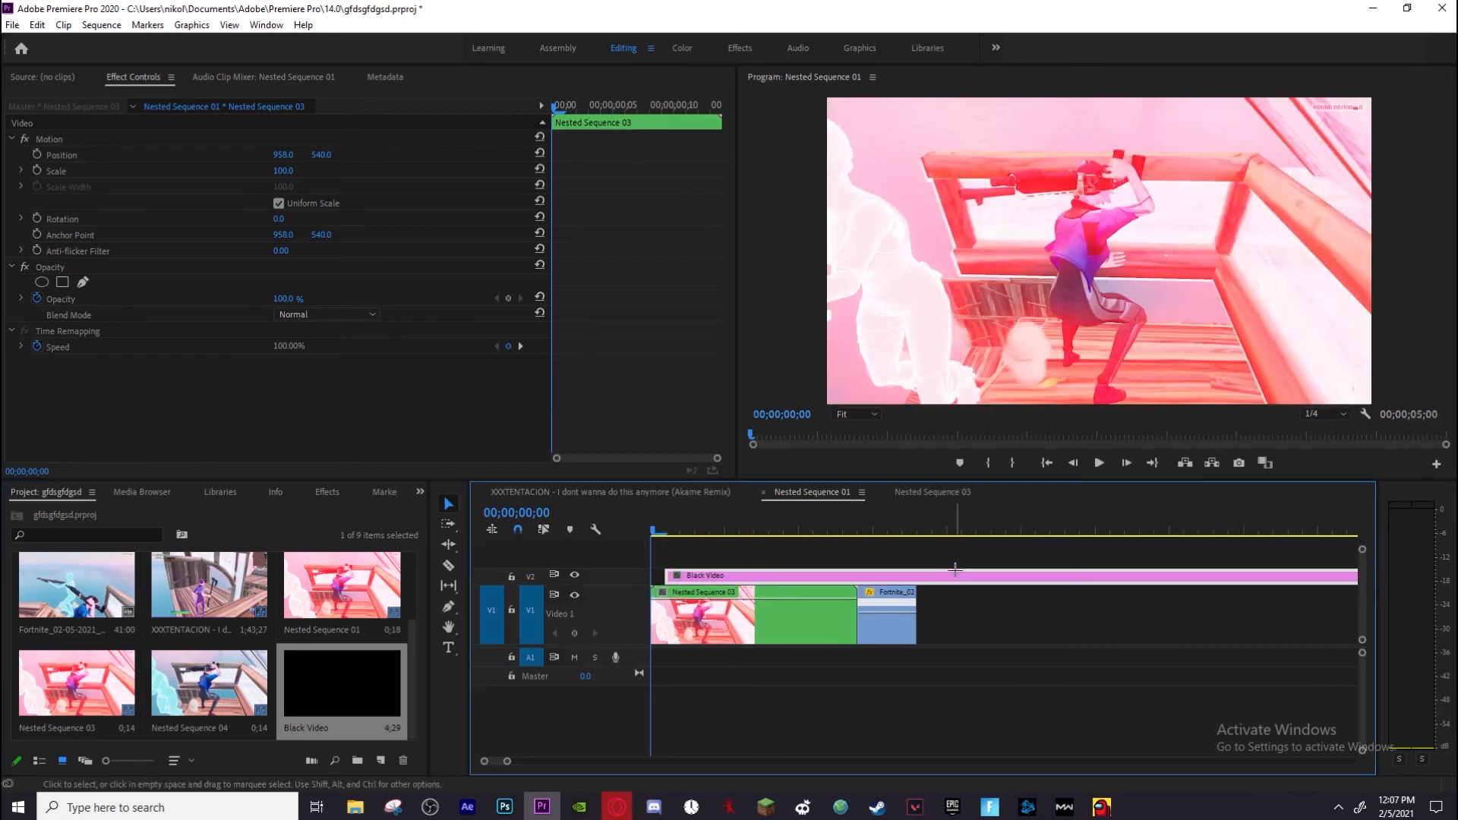
drag(956, 570, 942, 571)
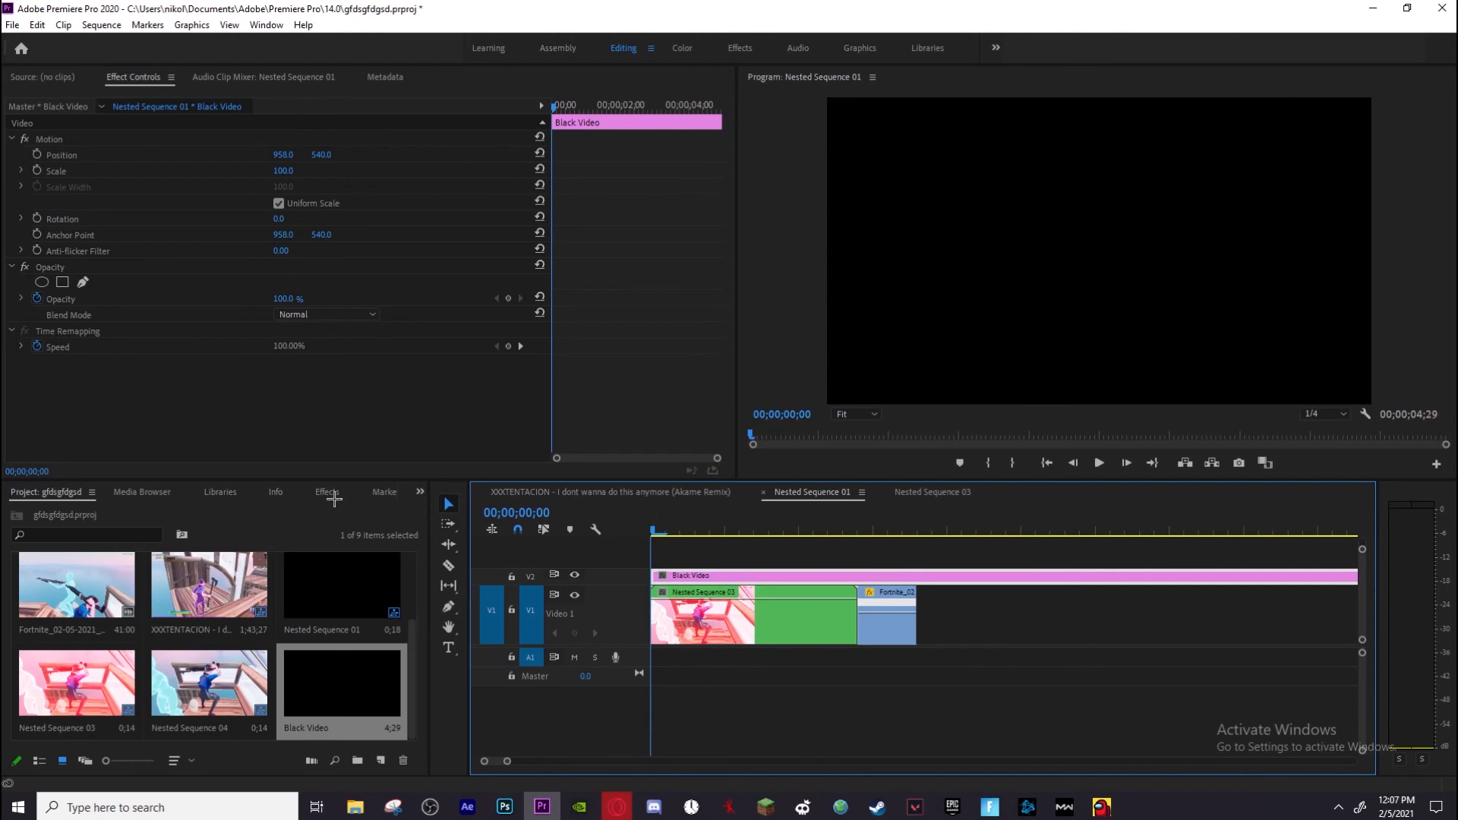
Search for the Crop effect, apply it to the Black Video, and duplicate that clip onto track V3
click(327, 492)
click(25, 513)
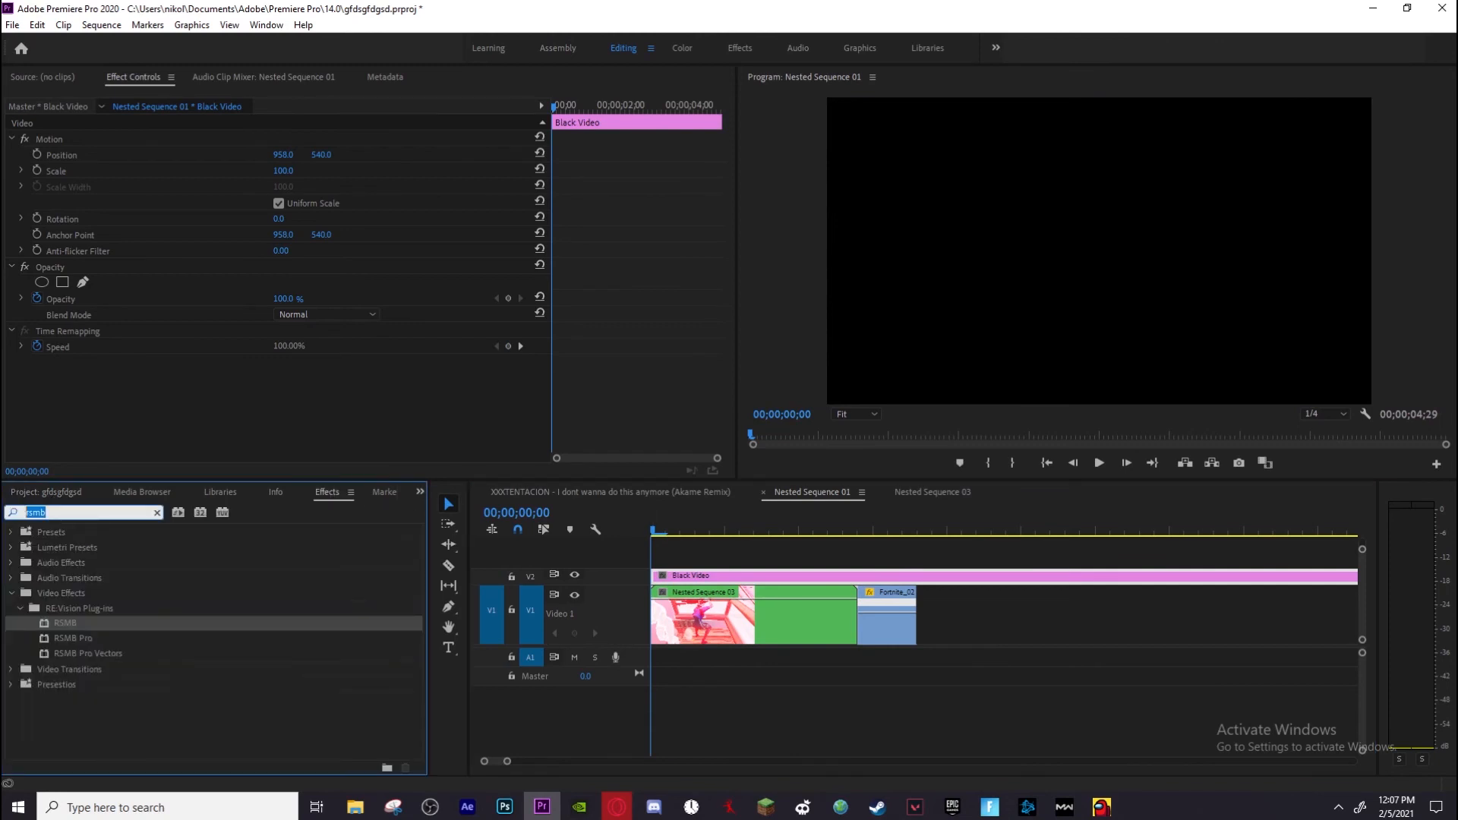
text(crop)
drag(63, 623, 679, 562)
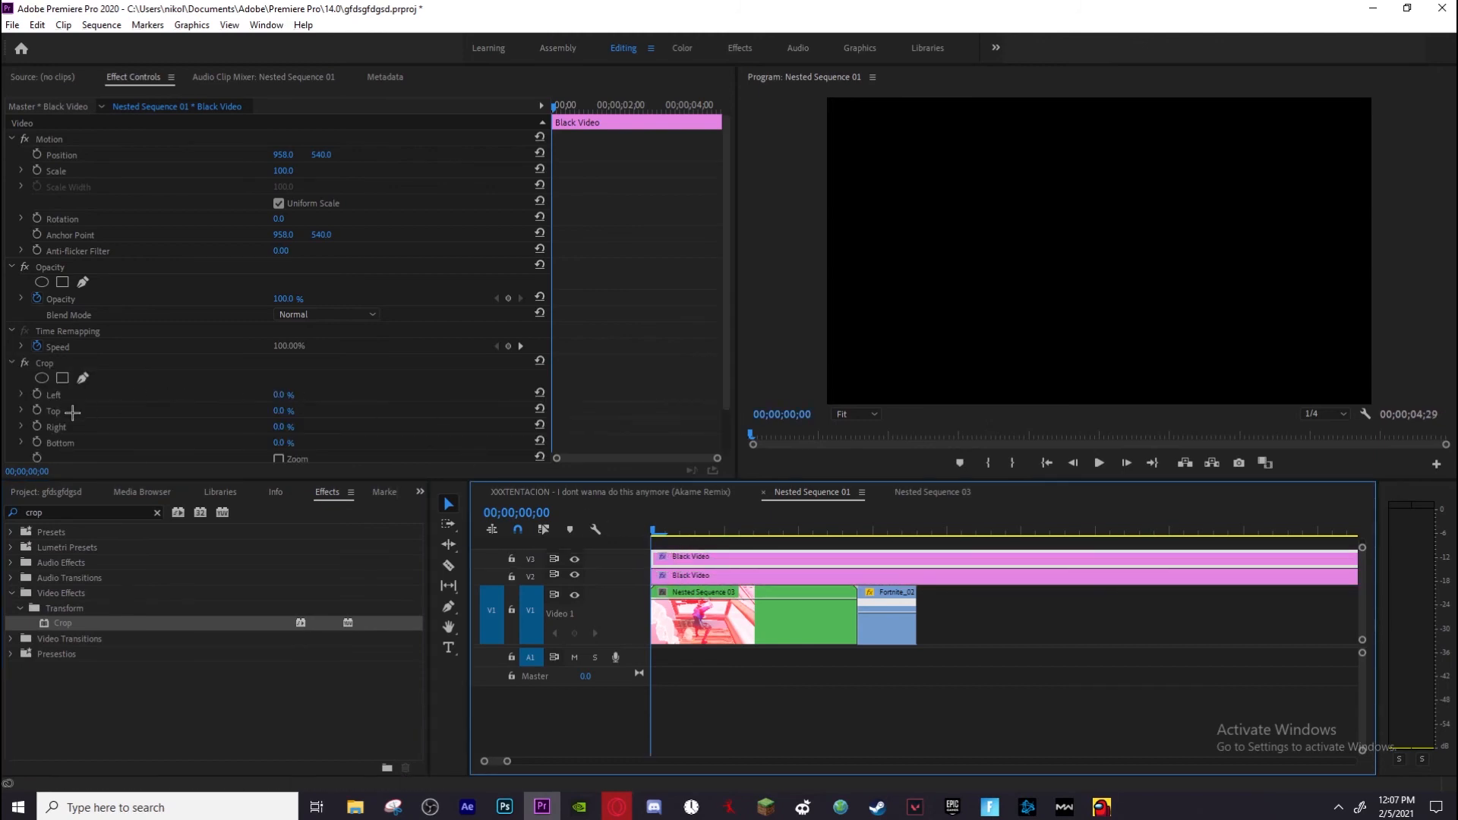
Keyframe the Crop Bottom of the V3 Black Video at 100% at the start of the sequence
scroll(85, 411, down, 1)
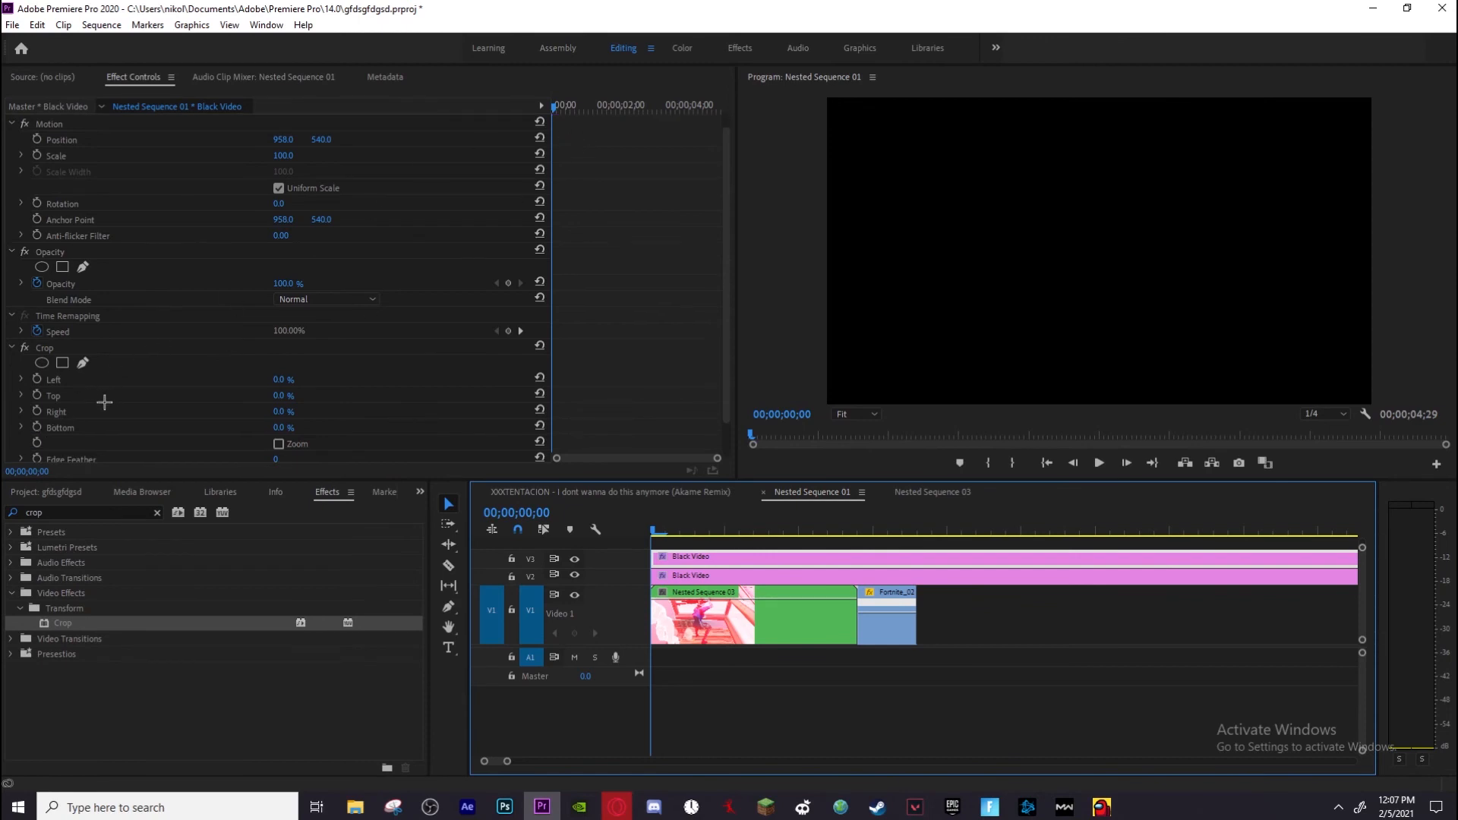
click(35, 428)
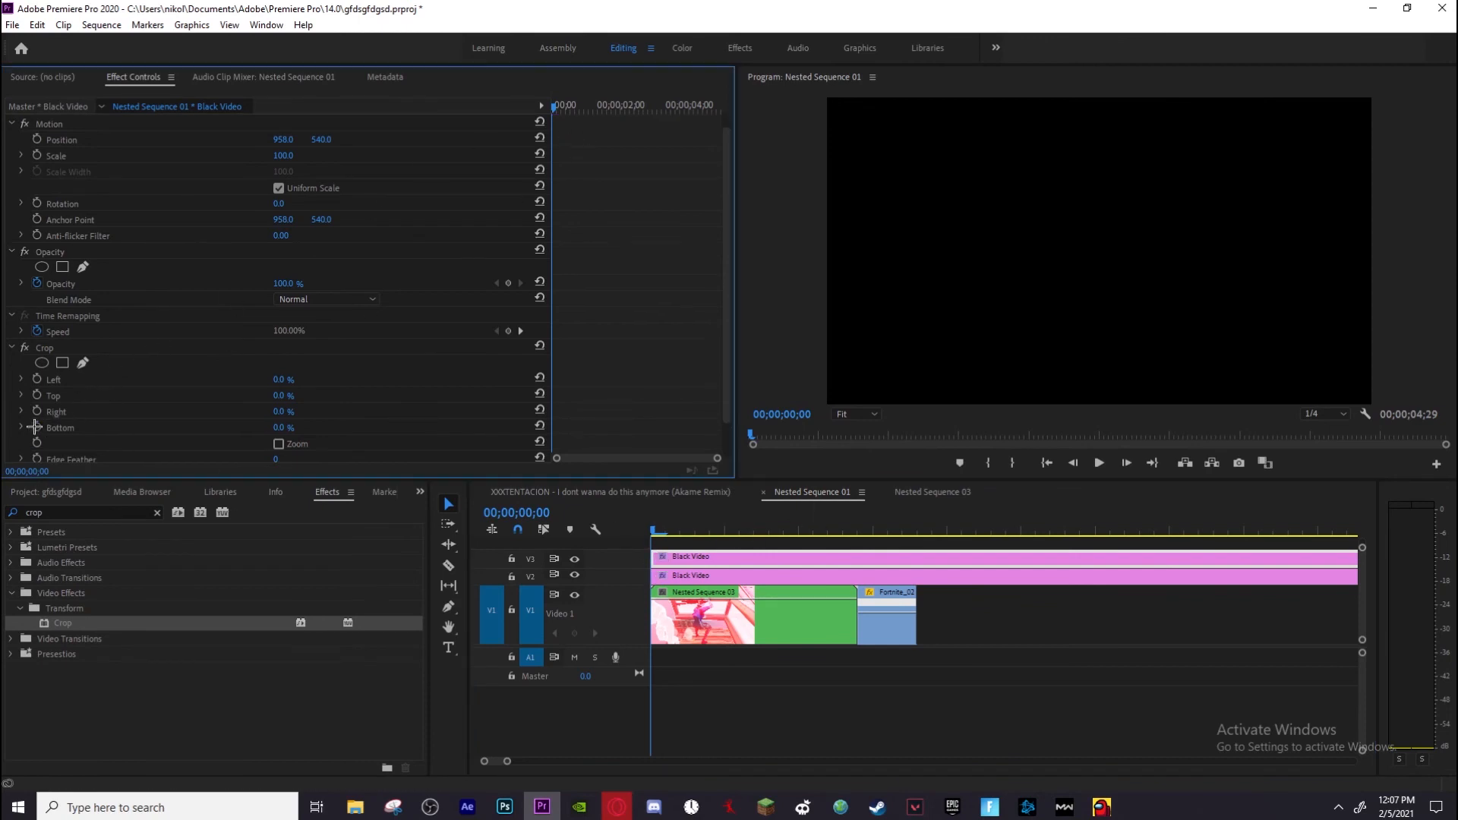
click(35, 427)
click(292, 427)
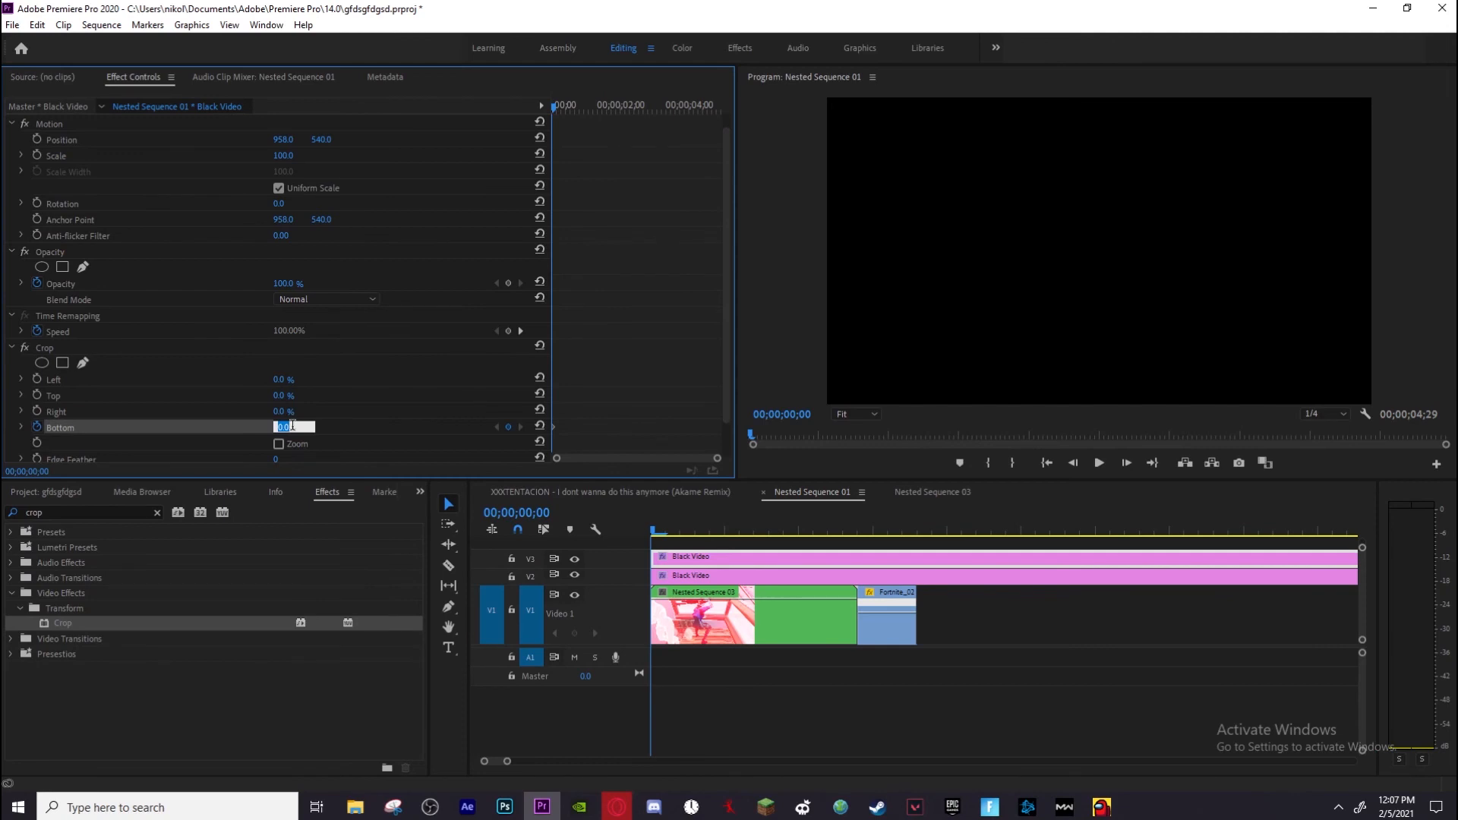
click(292, 426)
text(100)
key(Return)
Keyframe the Crop Top of the V2 Black Video at 100% at the start of the sequence
click(676, 576)
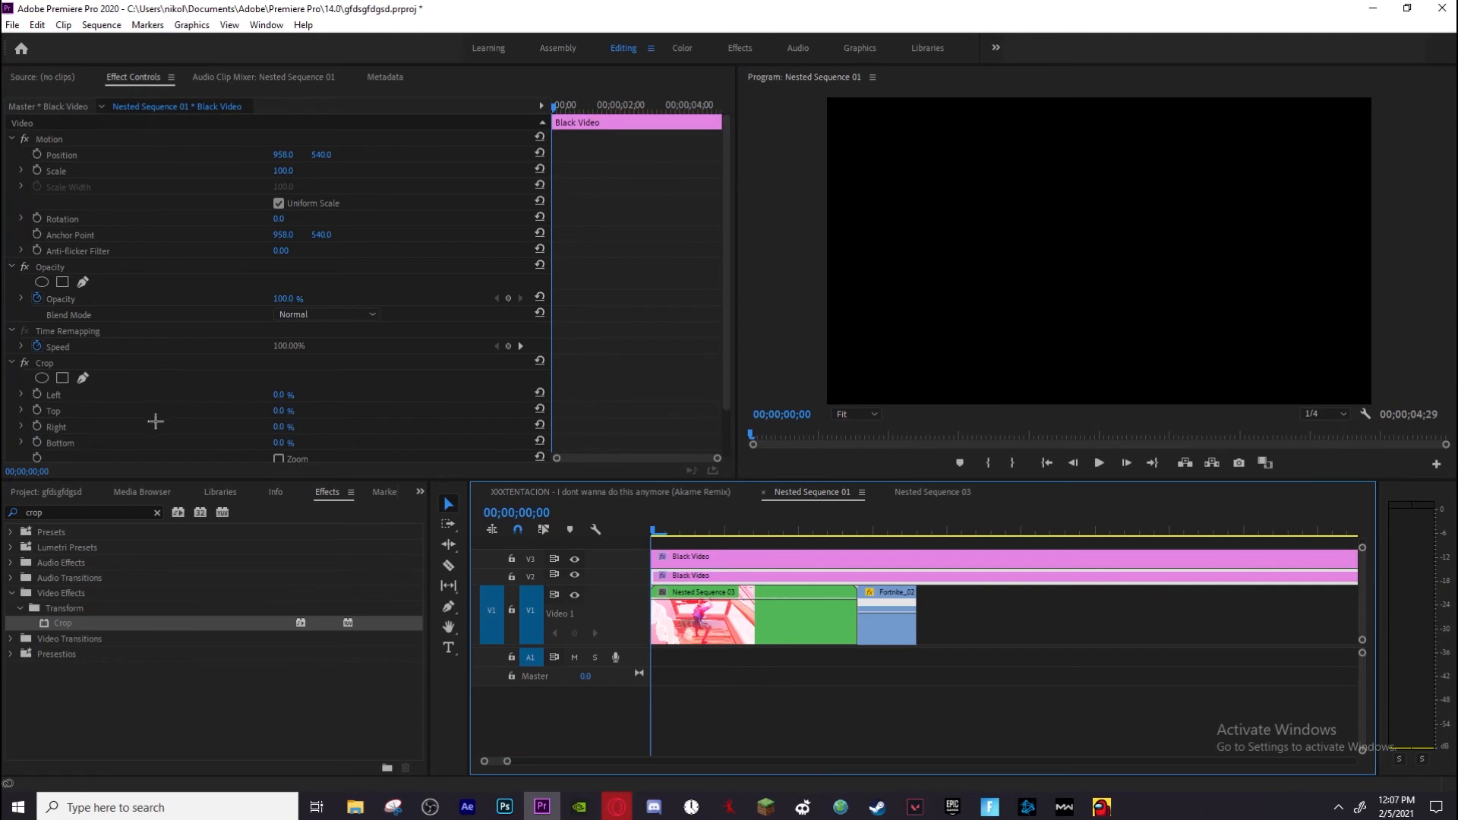
click(66, 415)
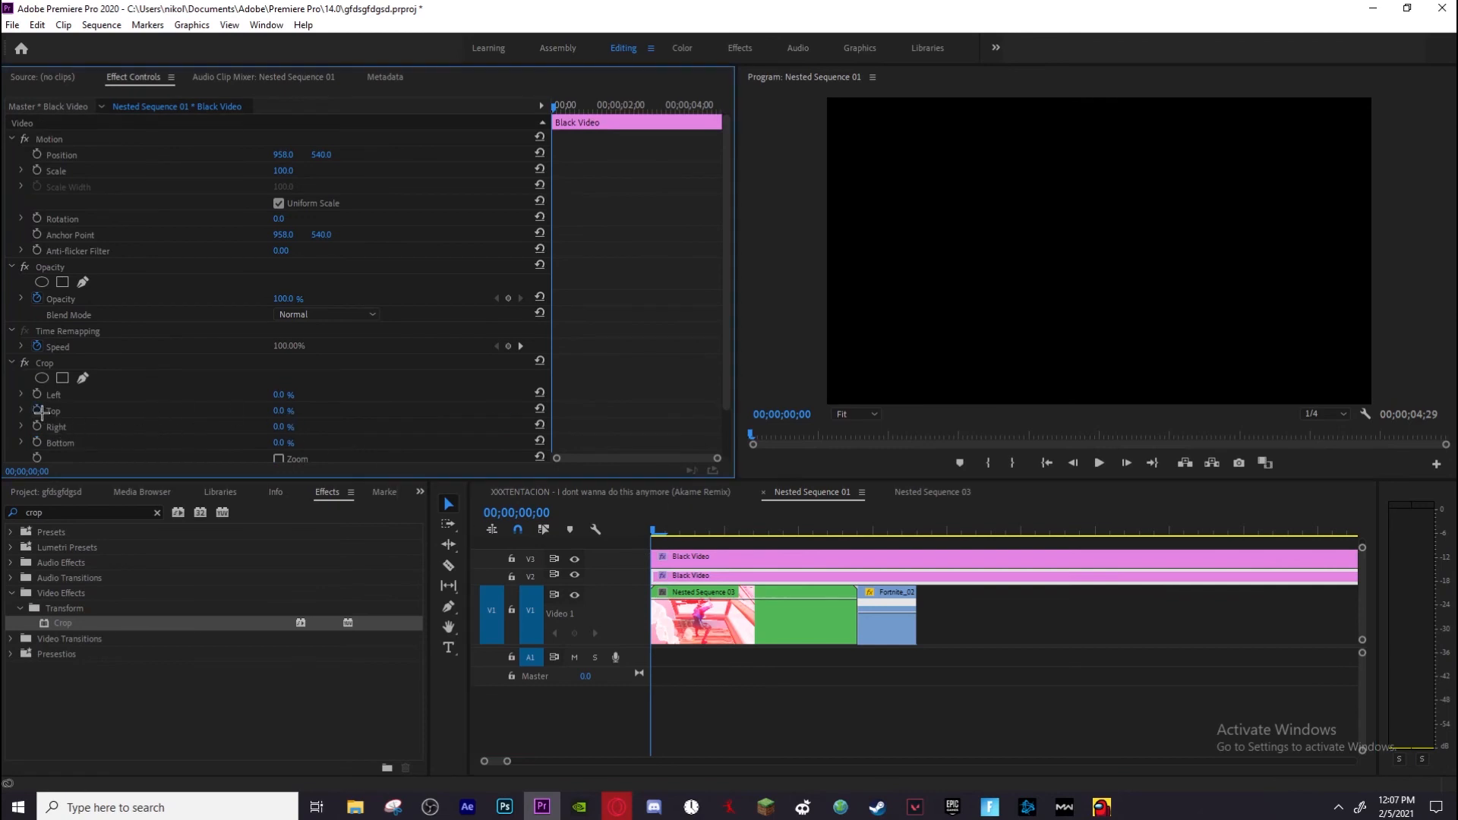
click(281, 410)
text(100)
key(Return)
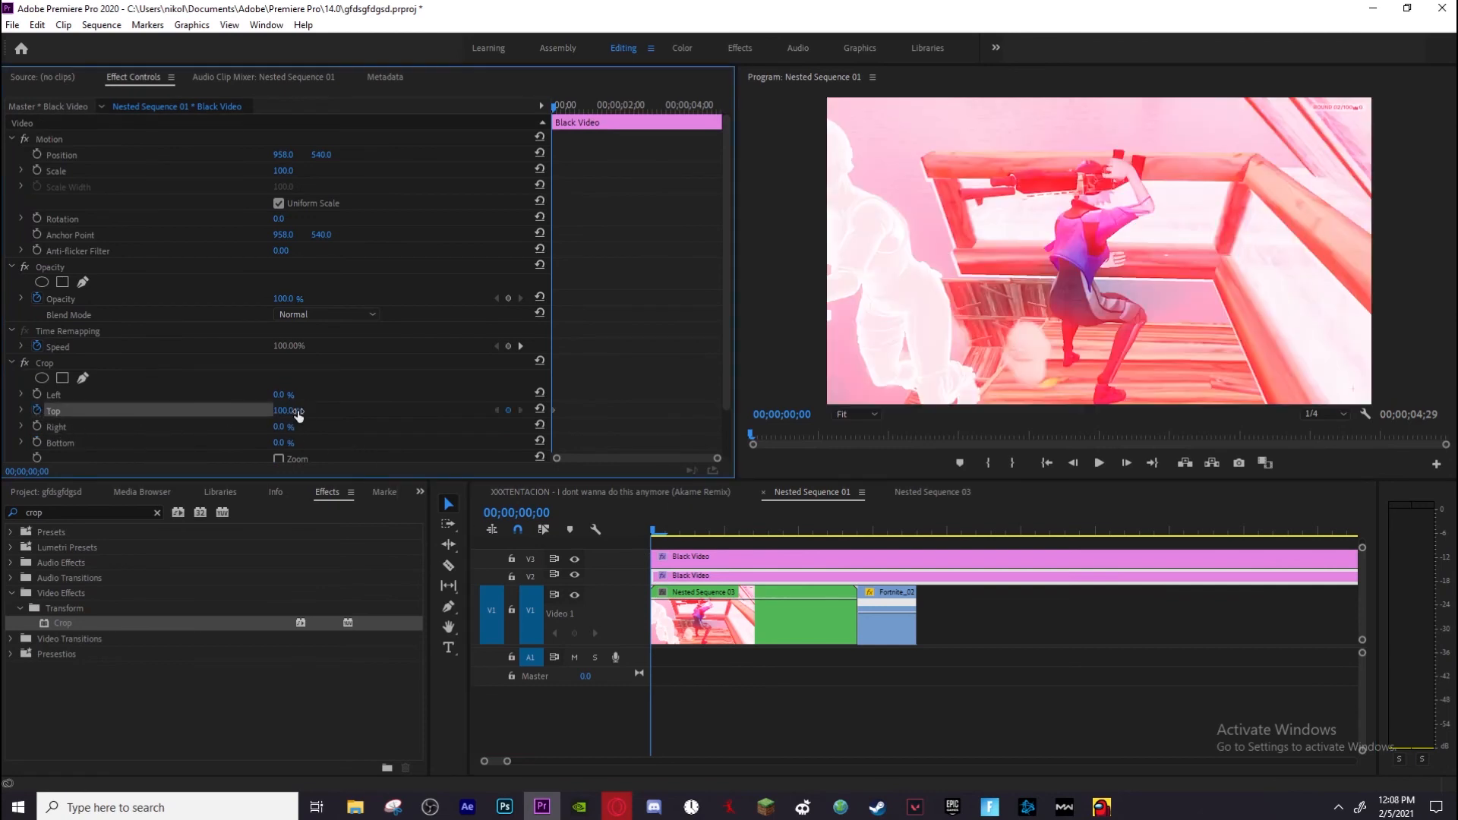
Keyframe the Crop Top of the V2 Black Video at 85% at 00;00;00;05
click(1130, 462)
click(1129, 462)
click(1129, 462)
click(1129, 462)
click(1130, 463)
click(1129, 463)
click(1129, 463)
click(1130, 463)
click(1129, 462)
click(1130, 463)
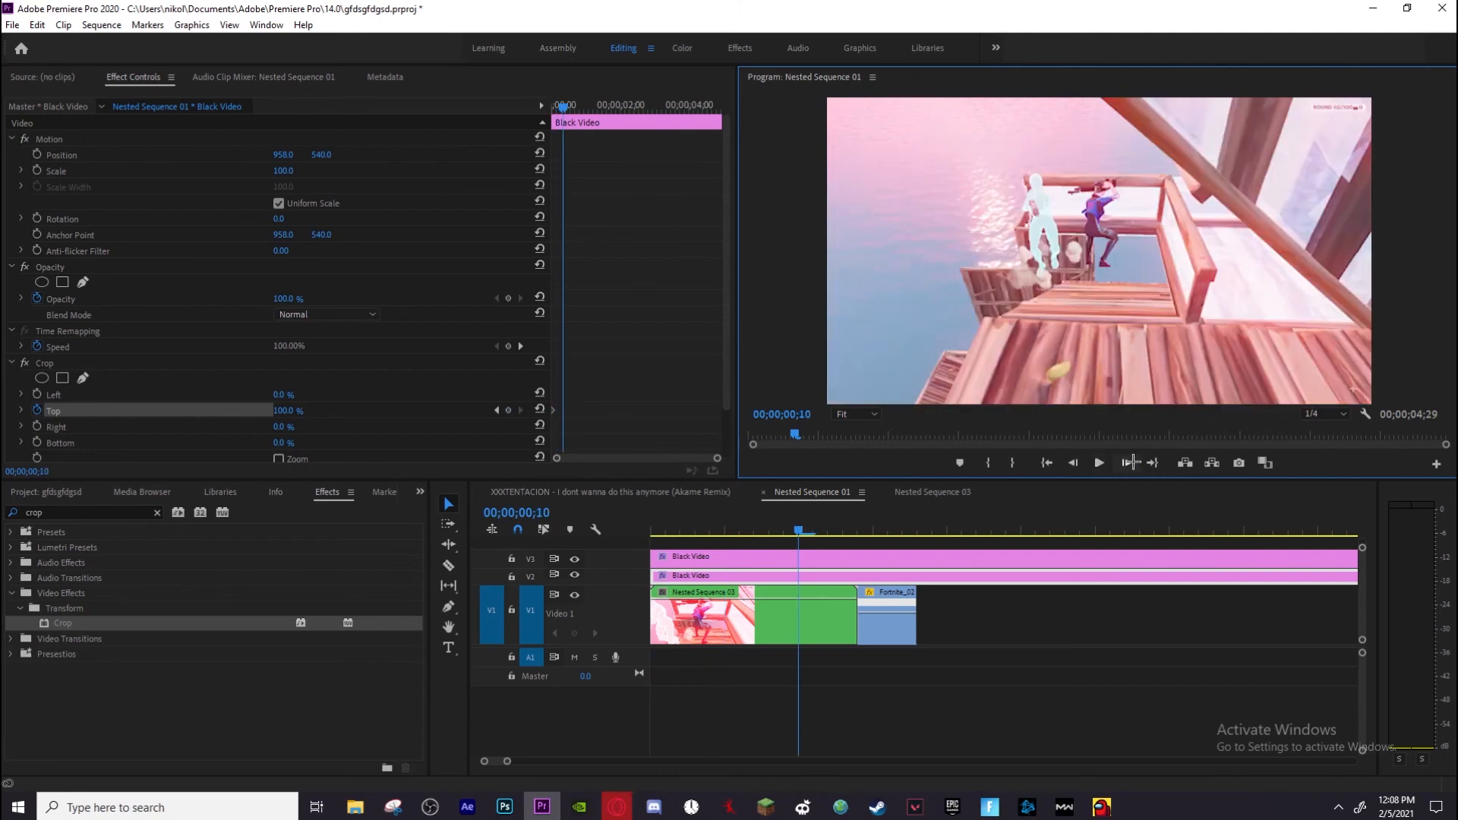
click(1073, 463)
click(1073, 463)
click(1073, 462)
click(1073, 463)
click(1073, 462)
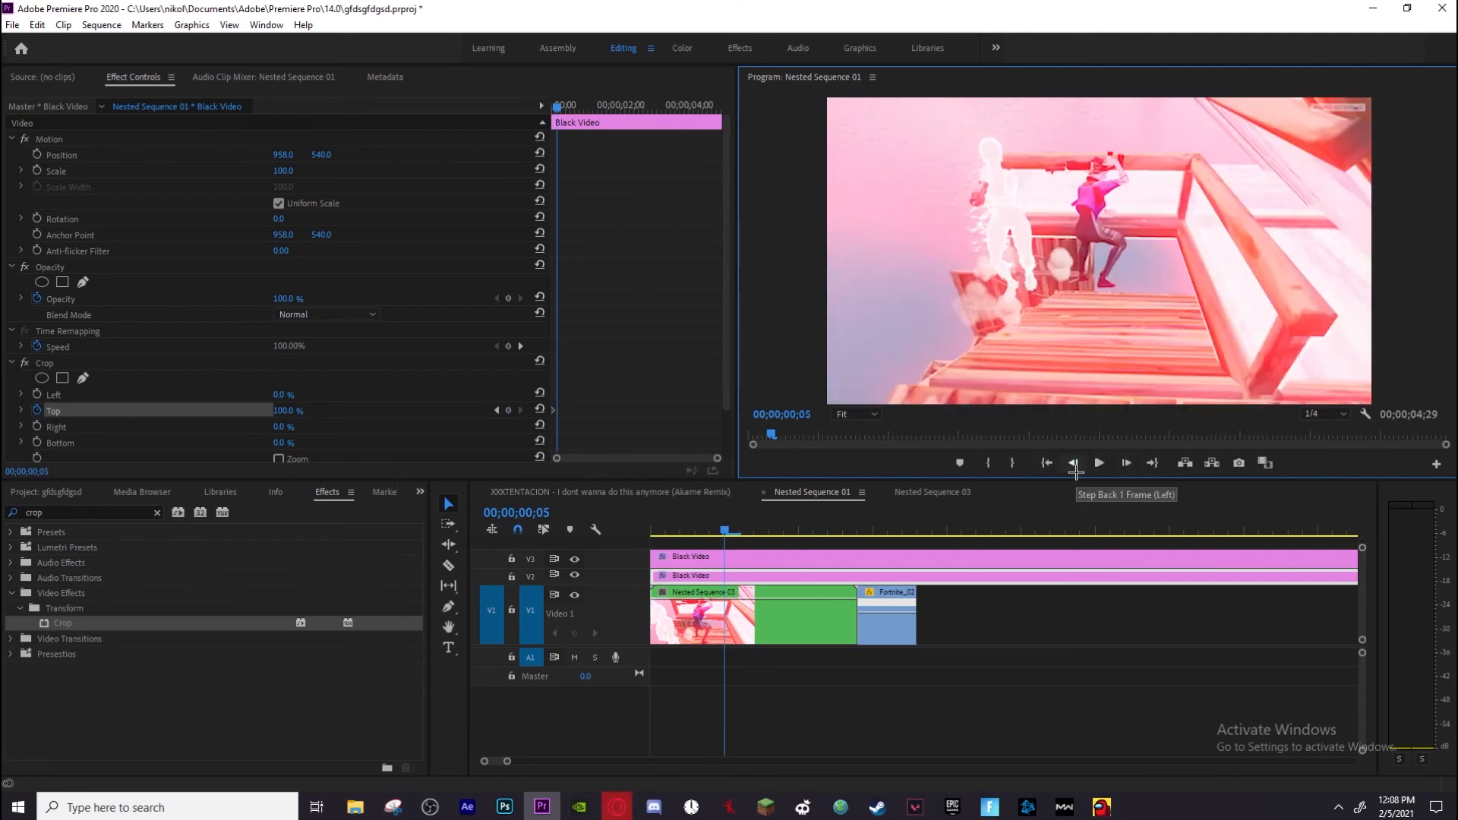
click(284, 411)
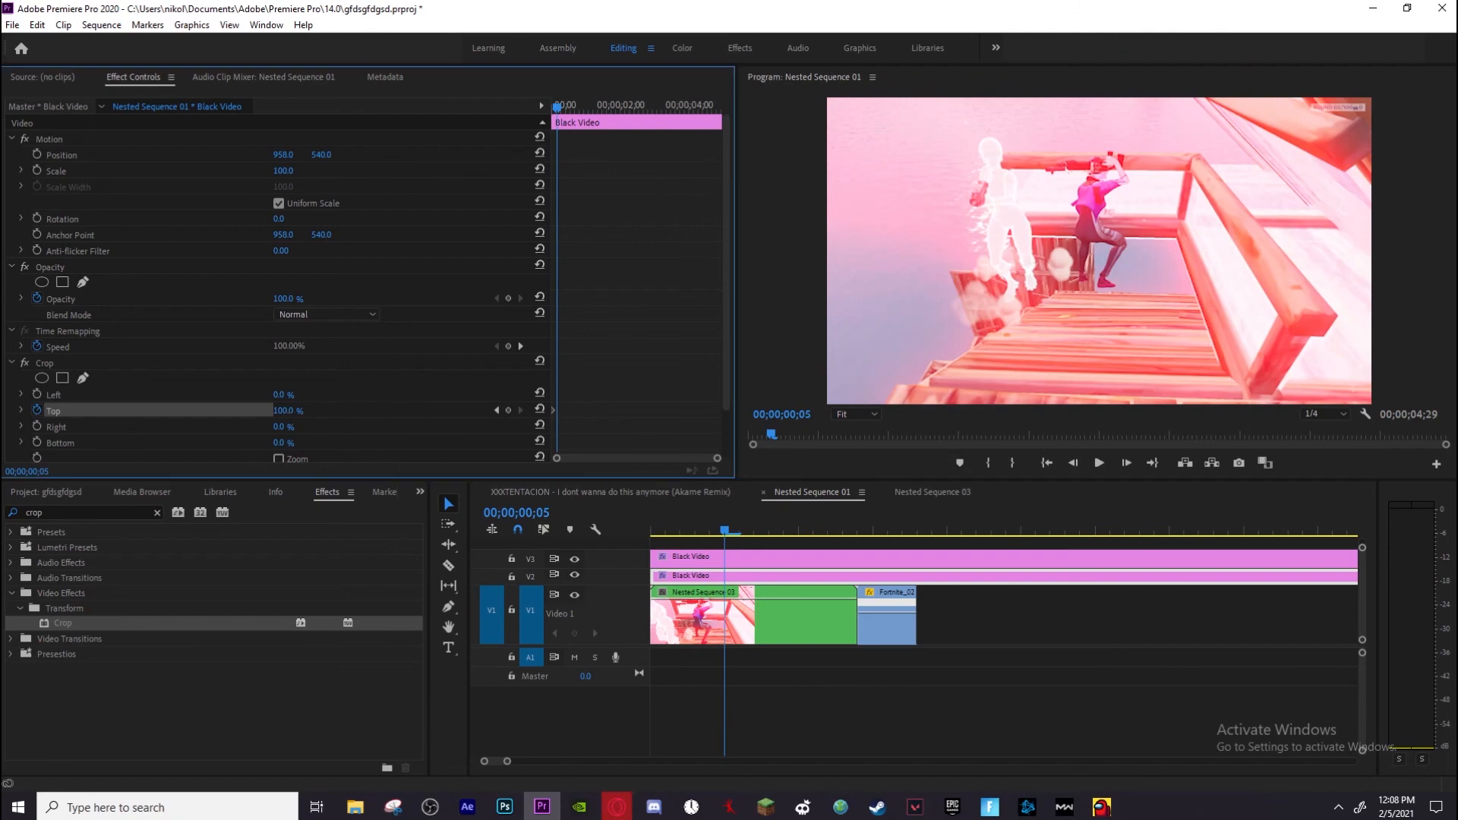
text(85)
key(Return)
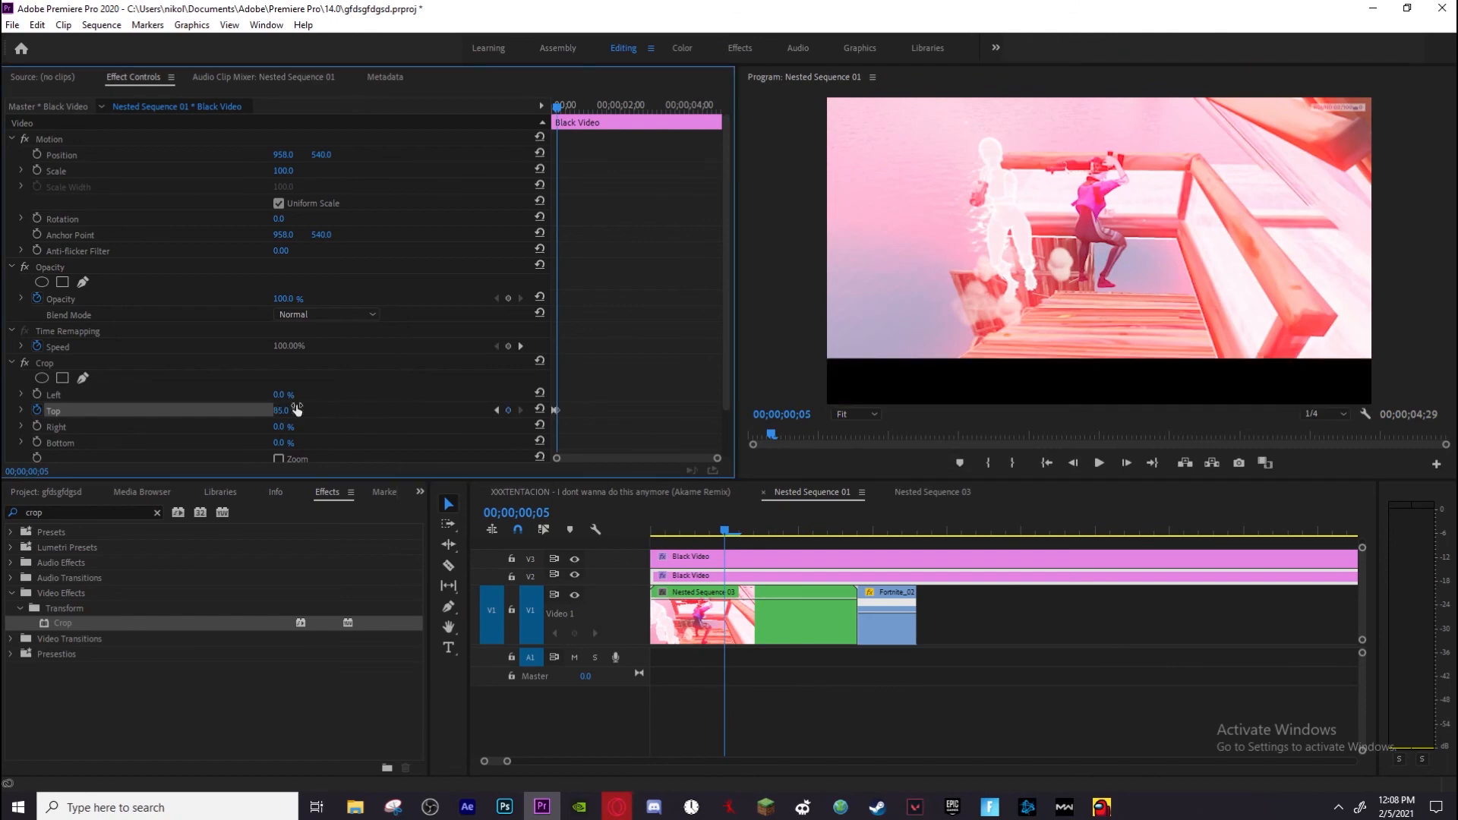
Keyframe the Crop Bottom of the V3 Black Video at 85% at 00;00;00;05
click(763, 556)
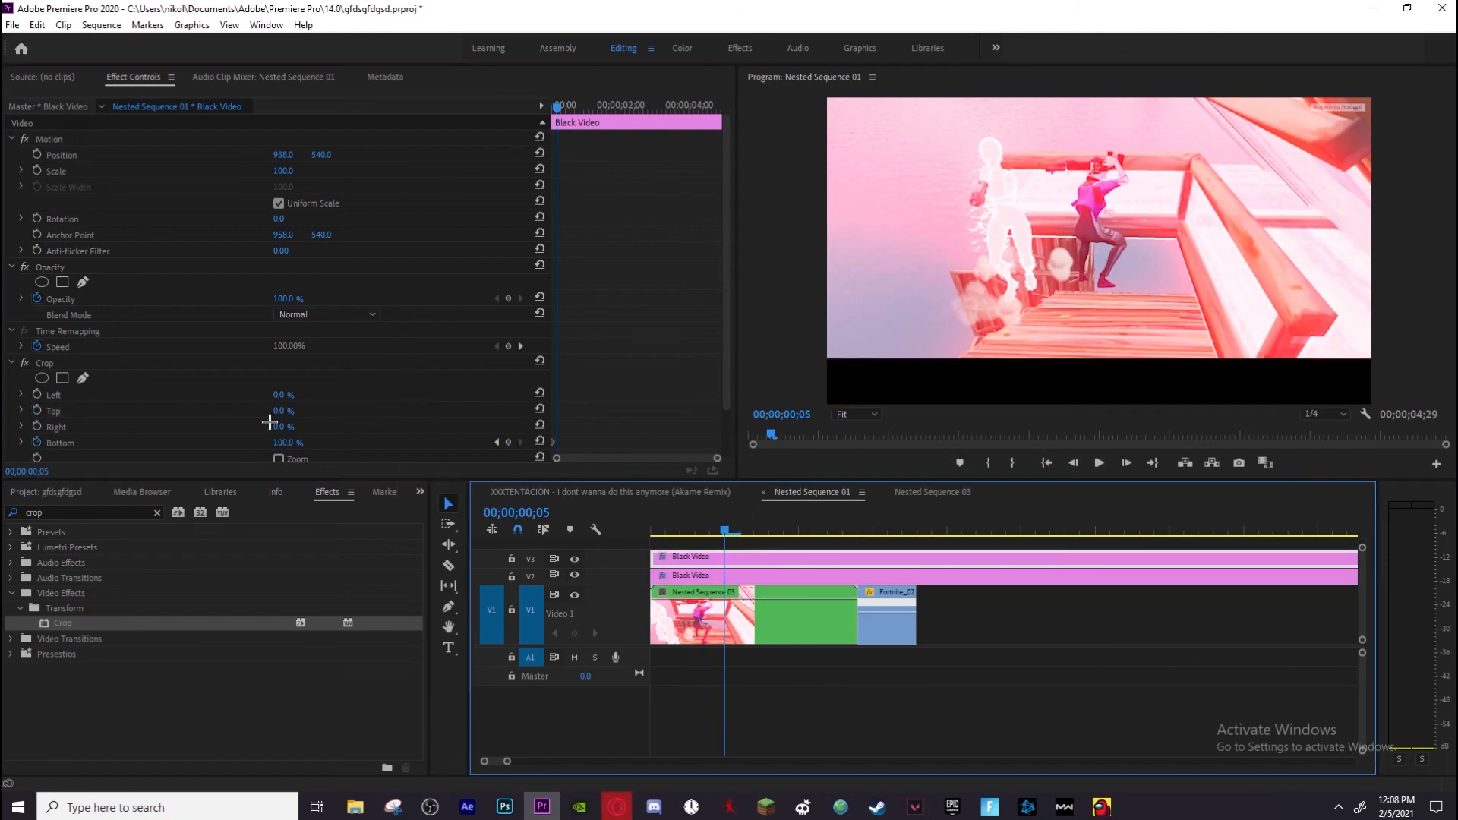
scroll(228, 414, down, 1)
click(294, 411)
text(85)
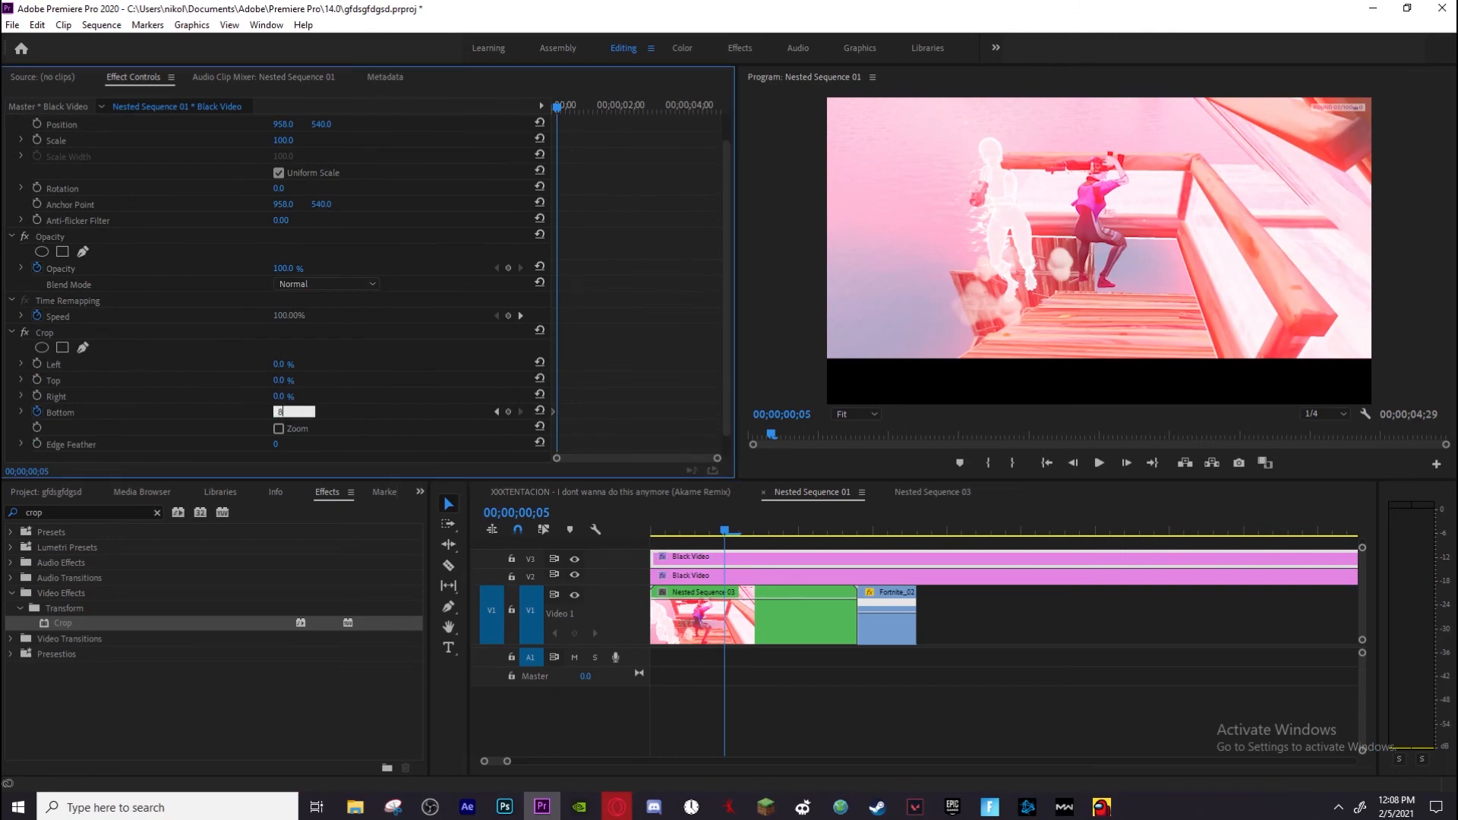
key(Return)
On the V3 Black Video, hold Crop Bottom with a keyframe at 00;00;00;17 and set it to 100% at 00;00;00;18
drag(716, 522, 919, 542)
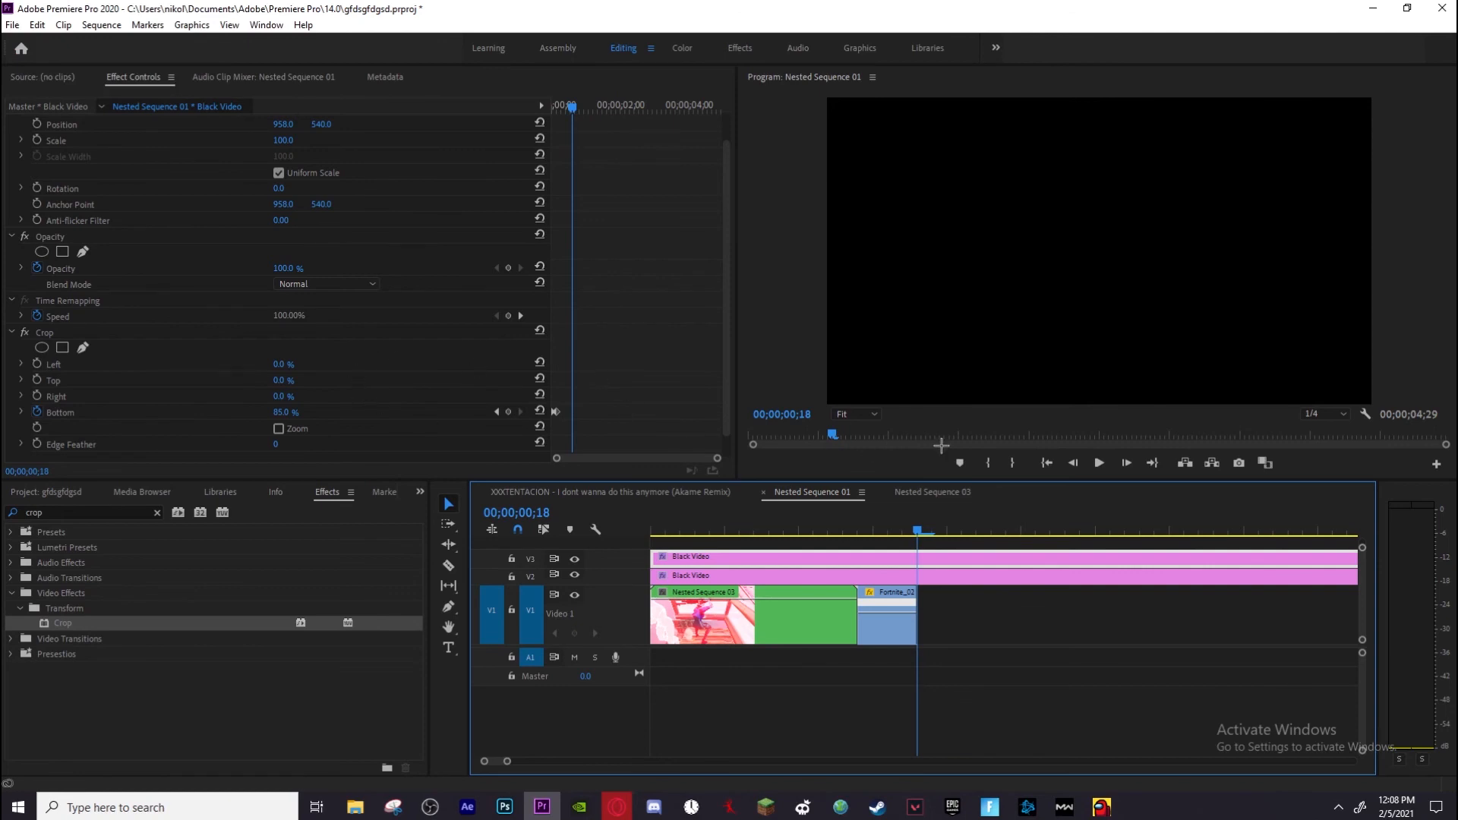
click(1072, 463)
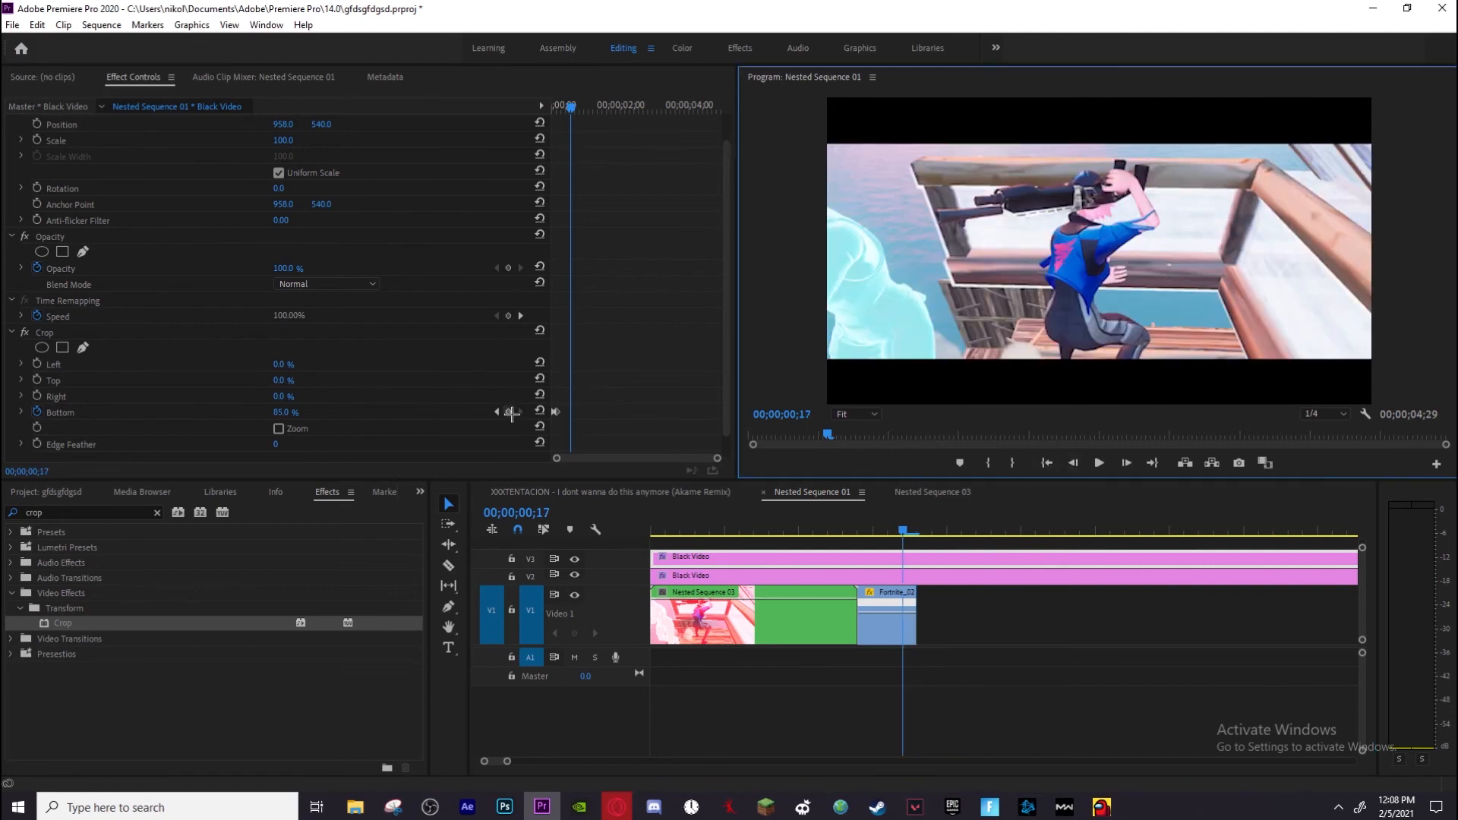
click(508, 412)
click(1126, 462)
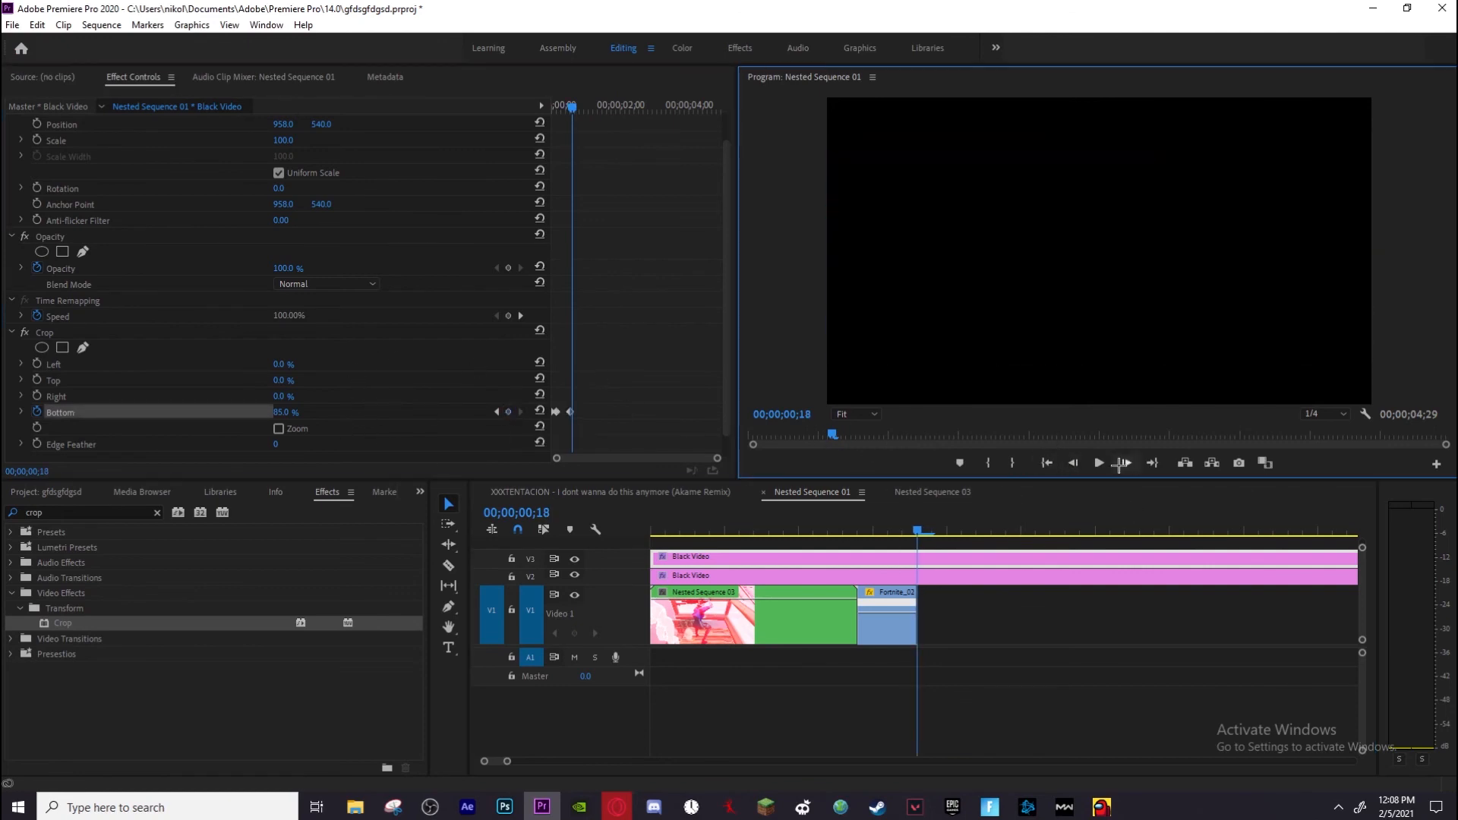
click(285, 412)
text(100)
key(Return)
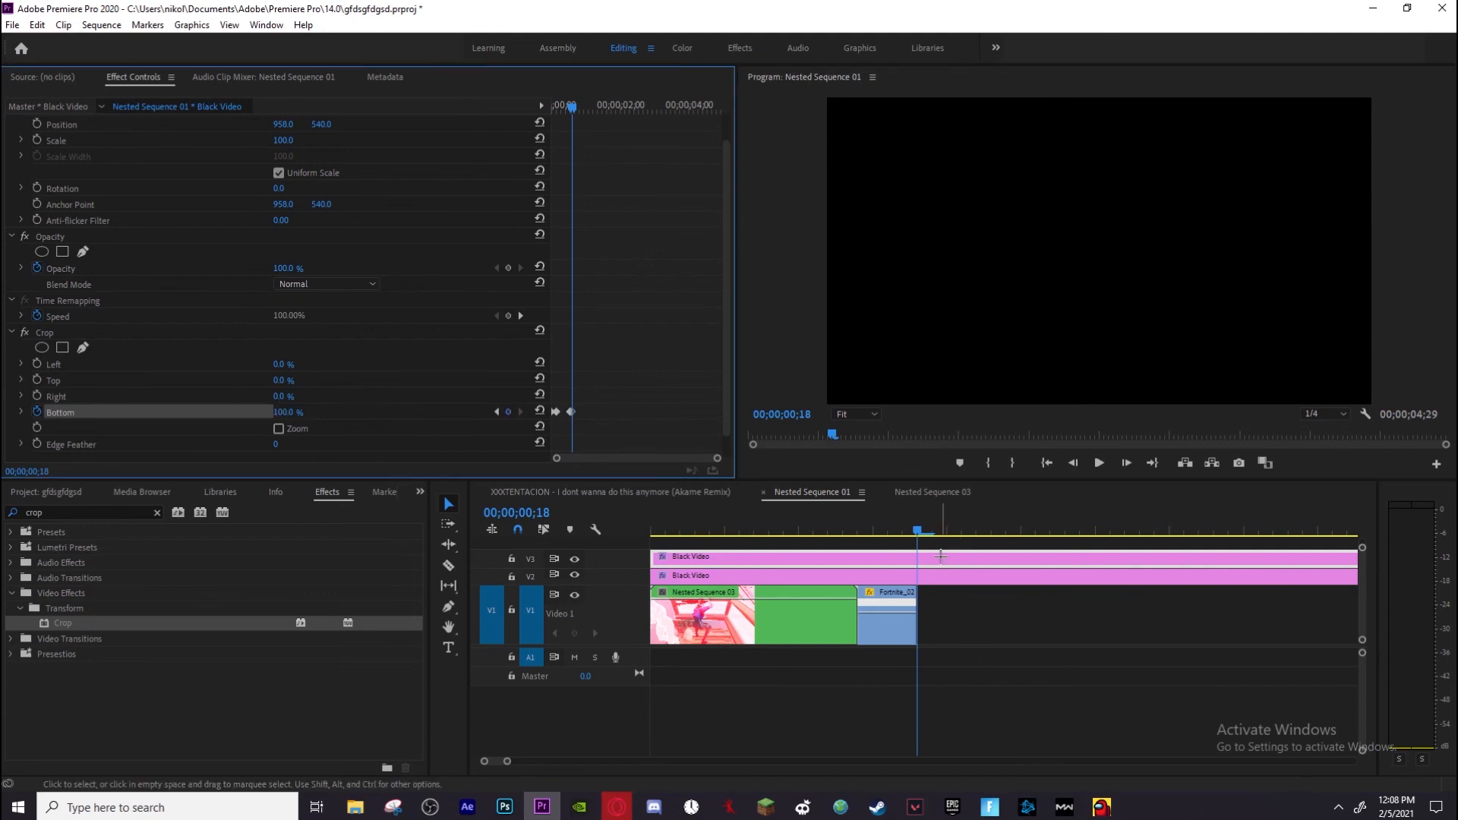
On the V2 Black Video, hold Crop Top with a keyframe at 00;00;00;17 and set it to 100% at 00;00;00;18
click(1073, 463)
scroll(413, 395, down, 1)
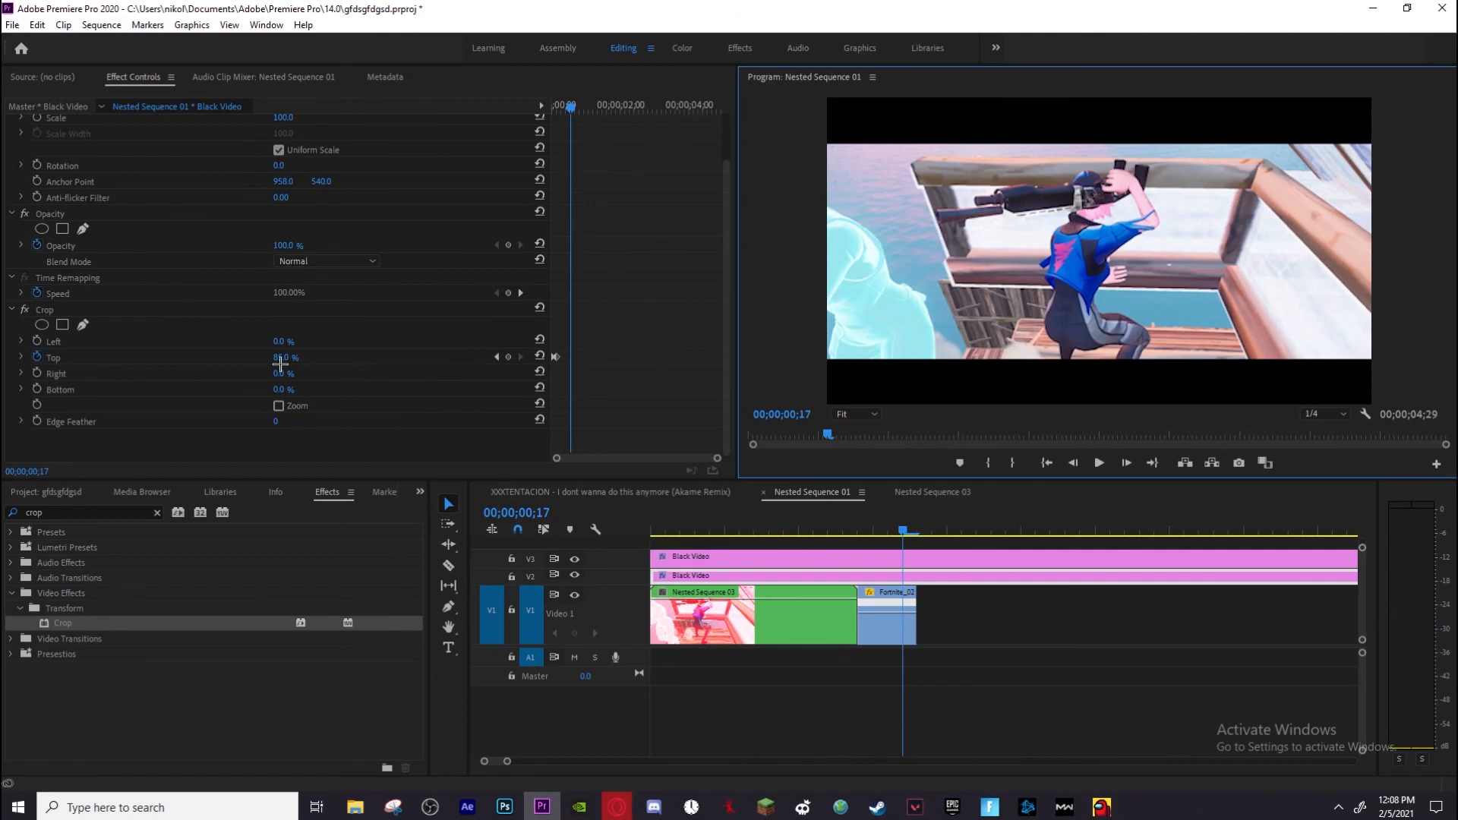
click(508, 357)
click(1127, 462)
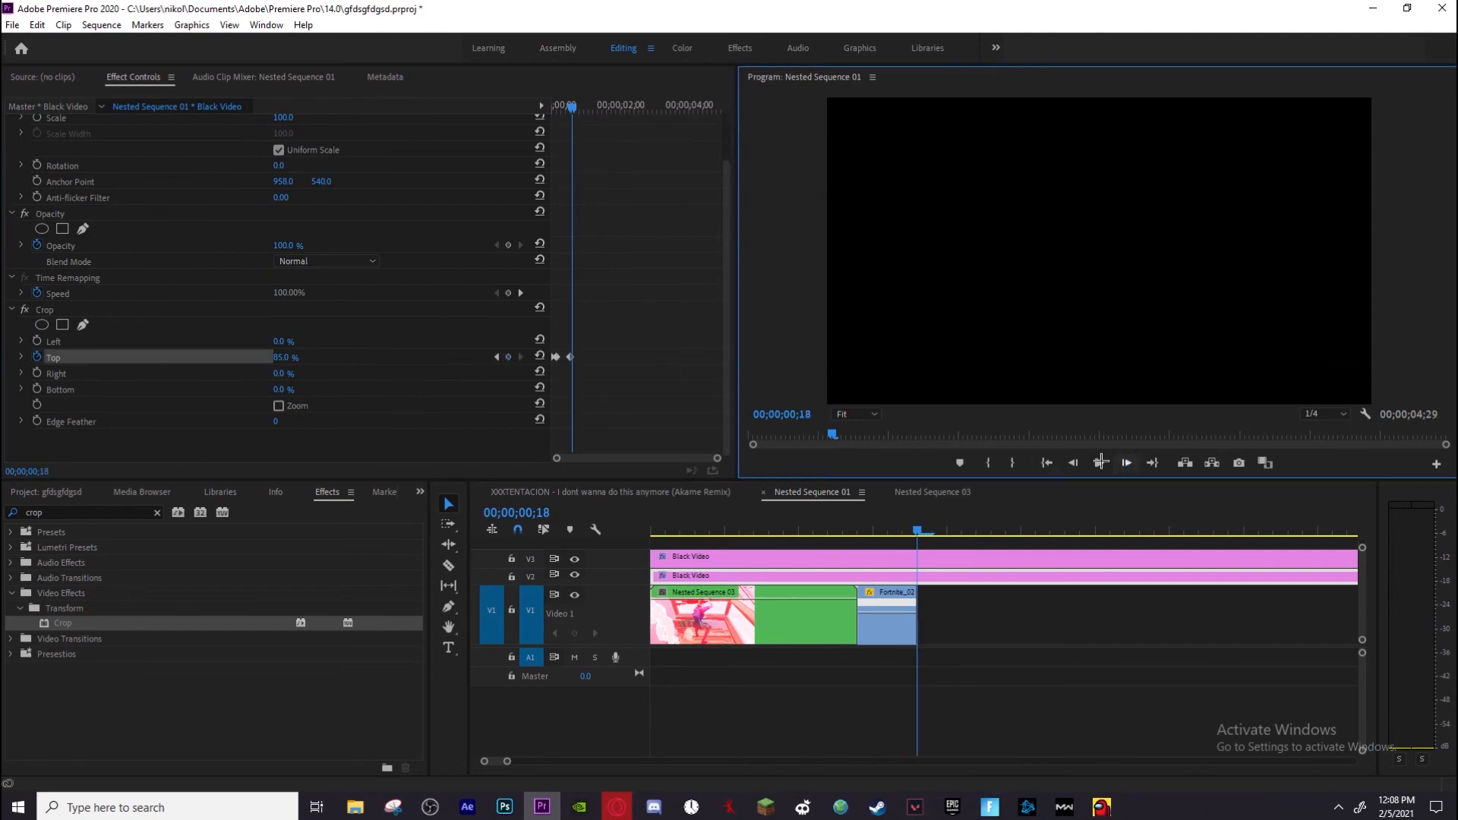
click(294, 355)
key(Return)
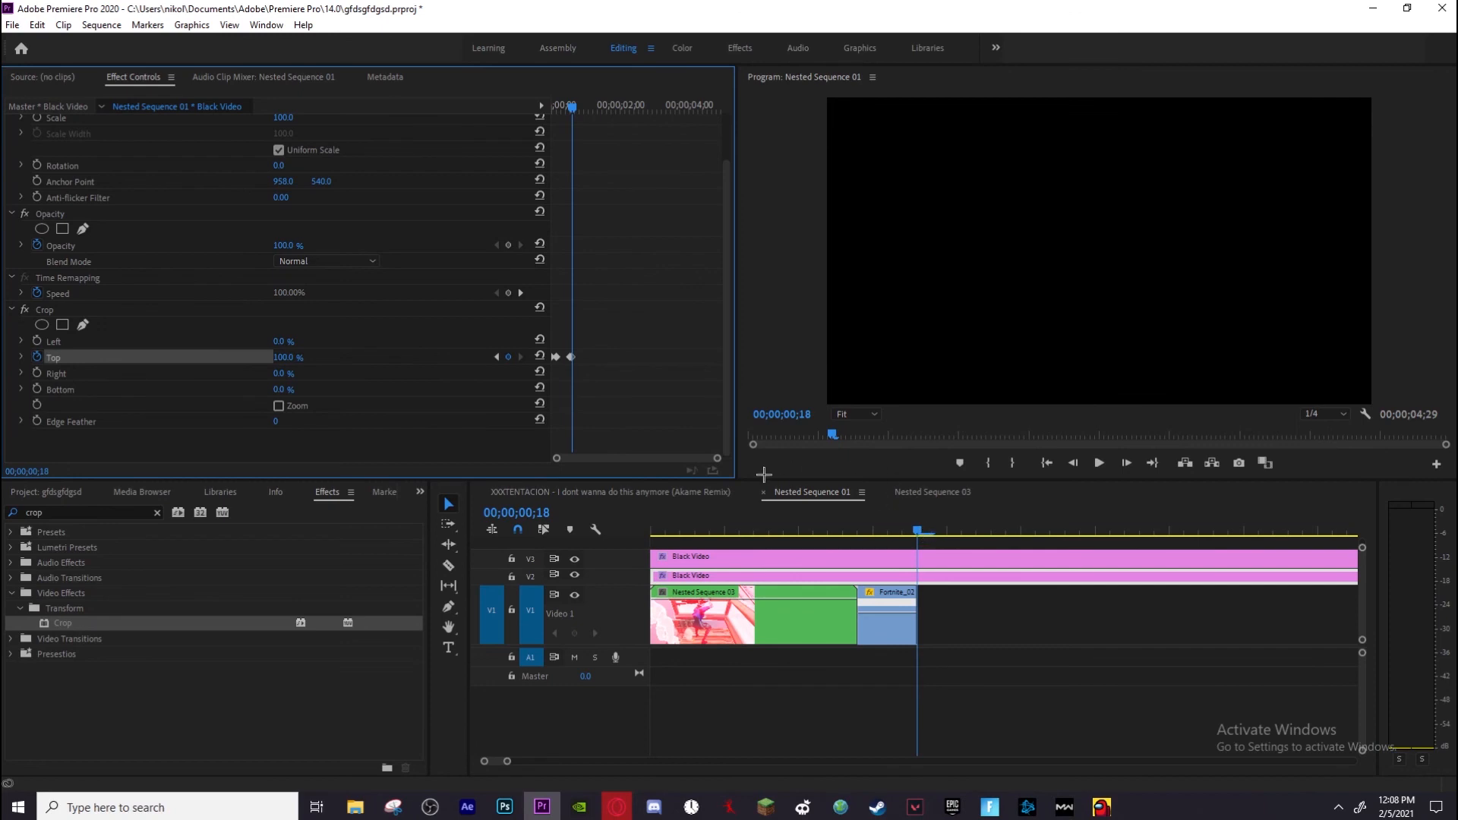
Return to the main XXXTENTACION sequence, play back the edited clips, and clear the effects search
click(672, 492)
click(936, 527)
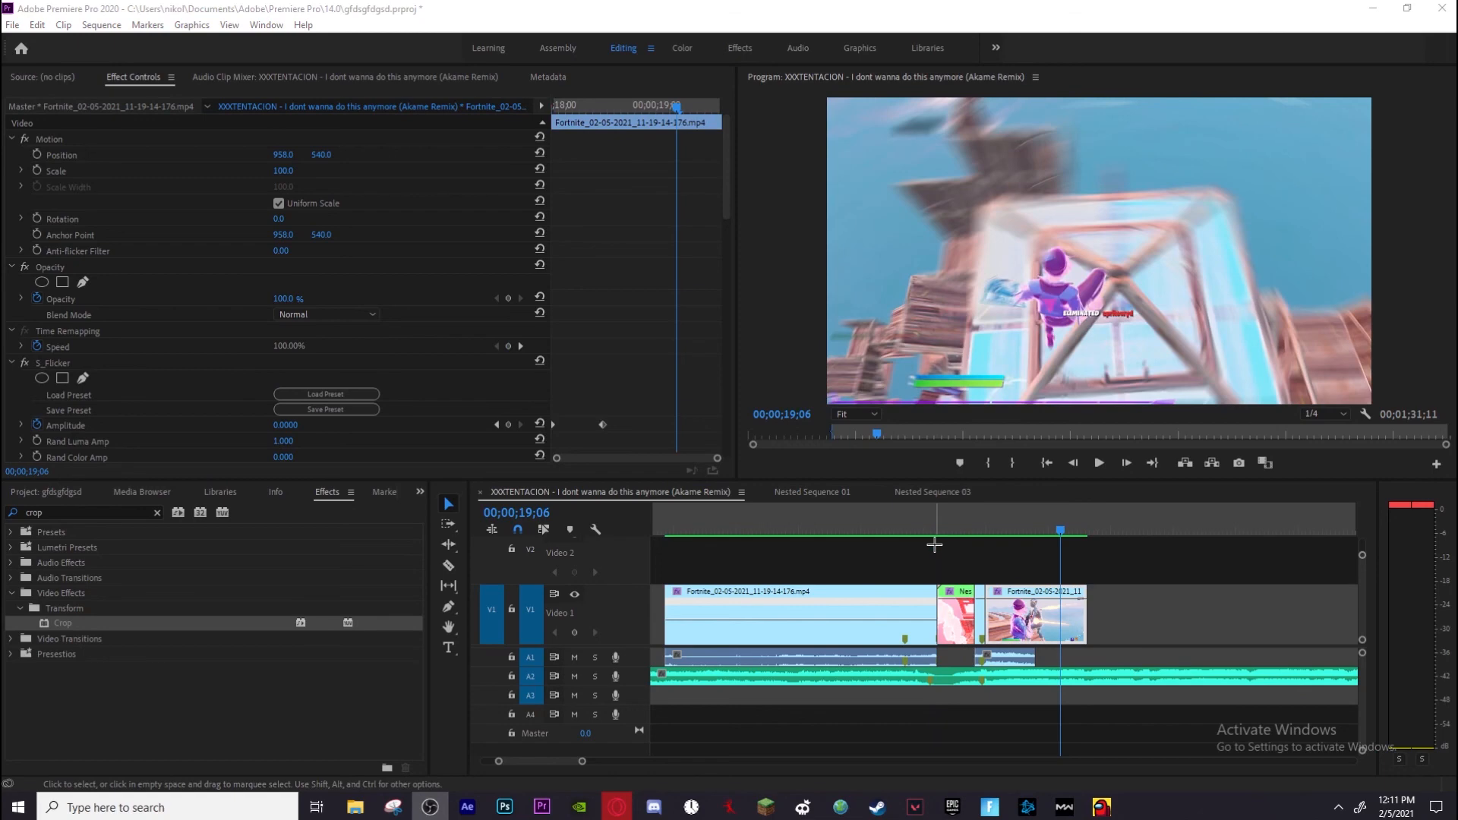
click(1030, 530)
key(Return)
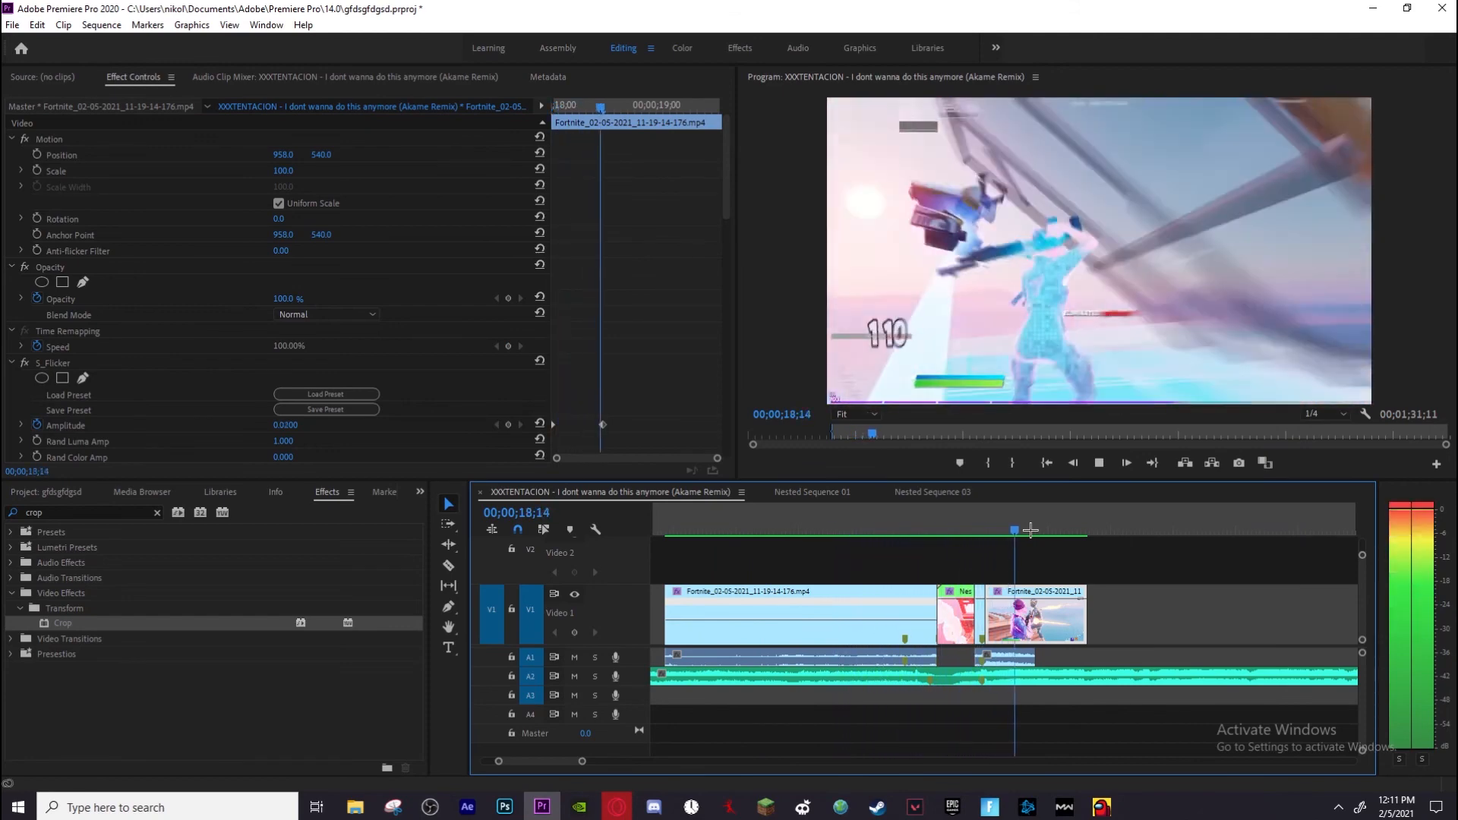
key(space)
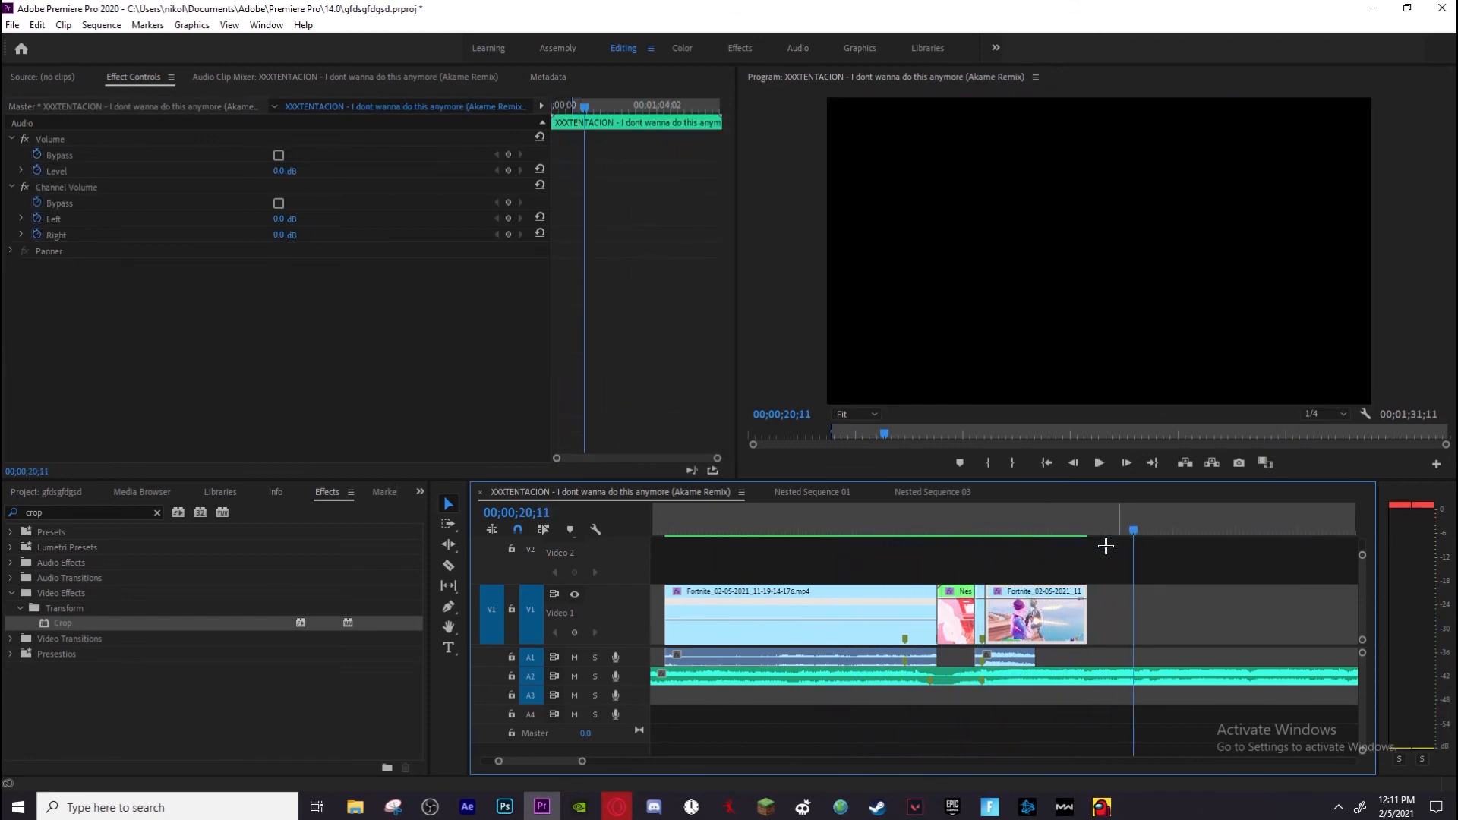
click(157, 512)
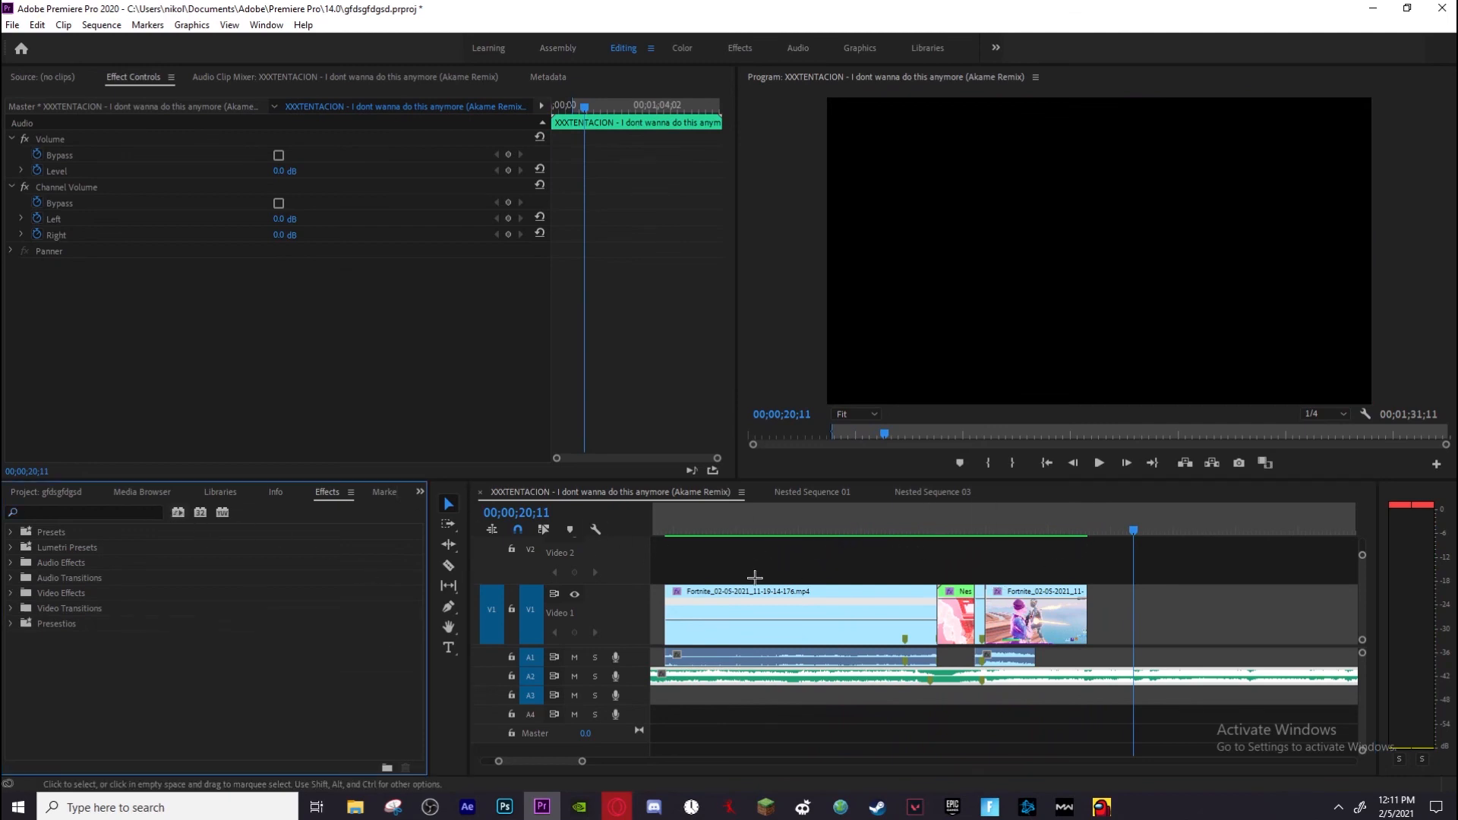